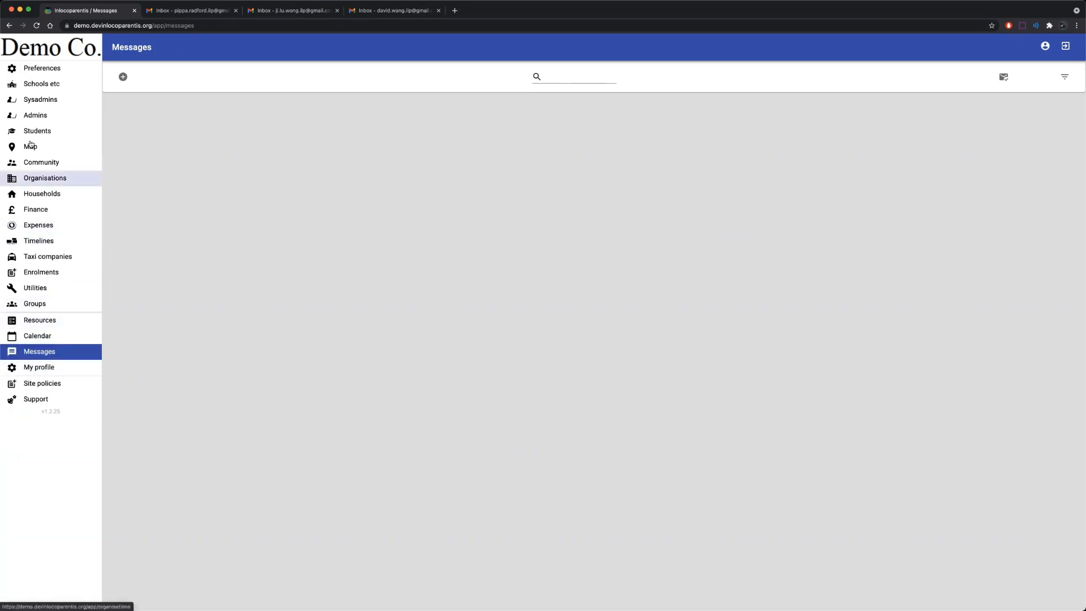
Add a new blank messaging rule under Preferences' Messaging Rules.
left_click(42, 70)
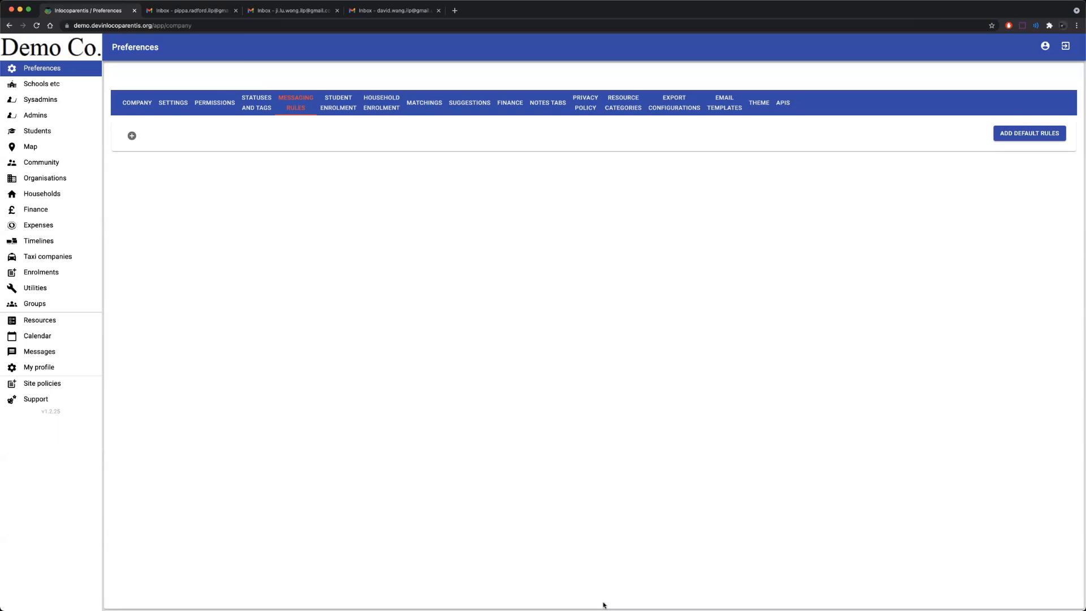
left_click(132, 136)
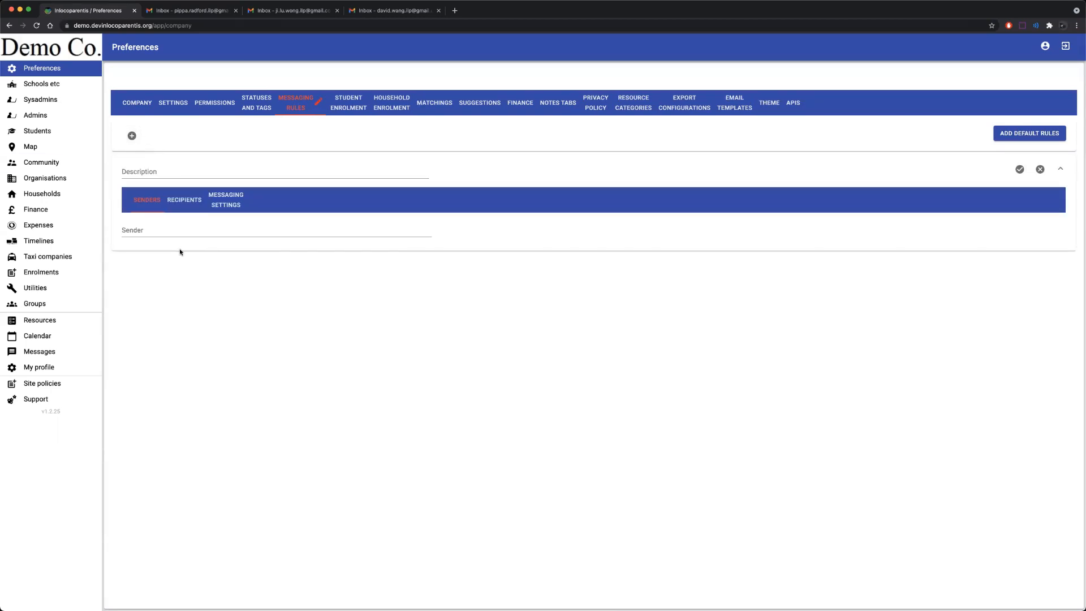
Give the new rule the description 'Students -> (Sys)admins'.
left_click(155, 172)
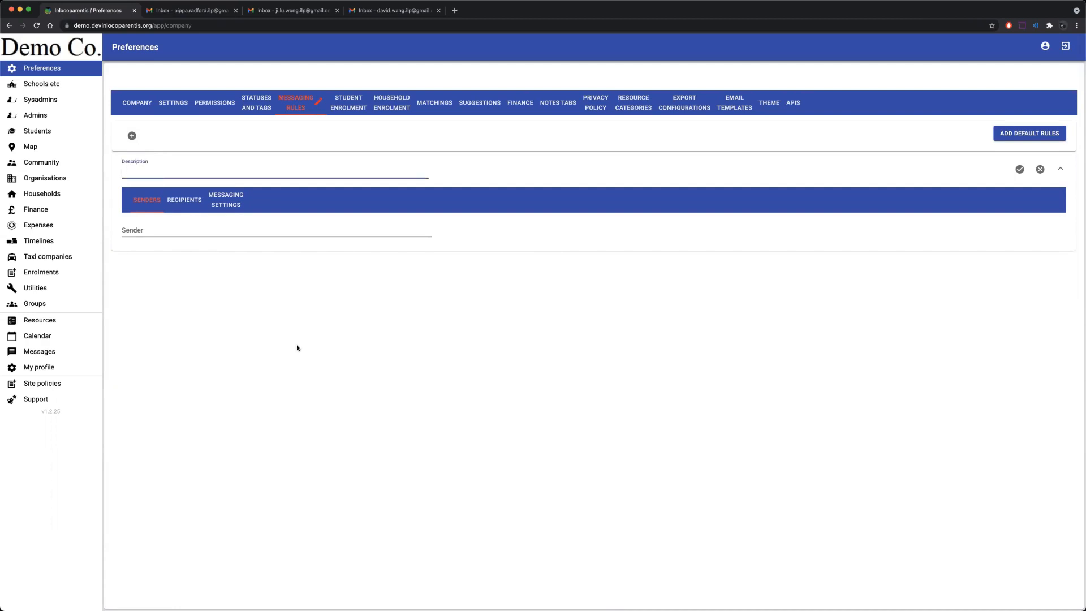
type("Students -> (Sys)admins")
Add students with status Current as the rule's senders.
left_click(138, 229)
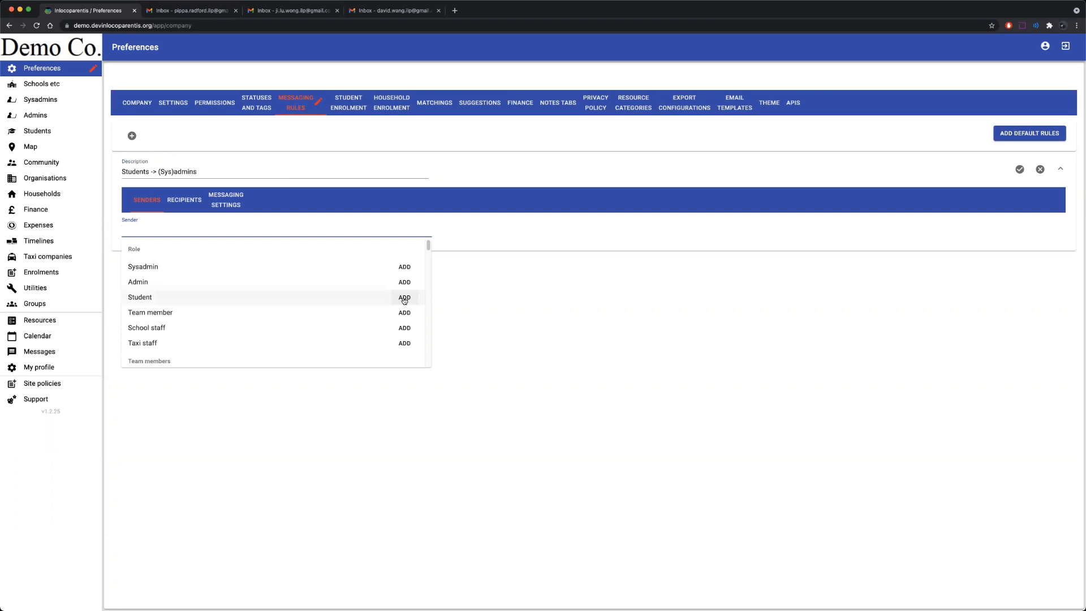
scroll(384, 308, "down", 1)
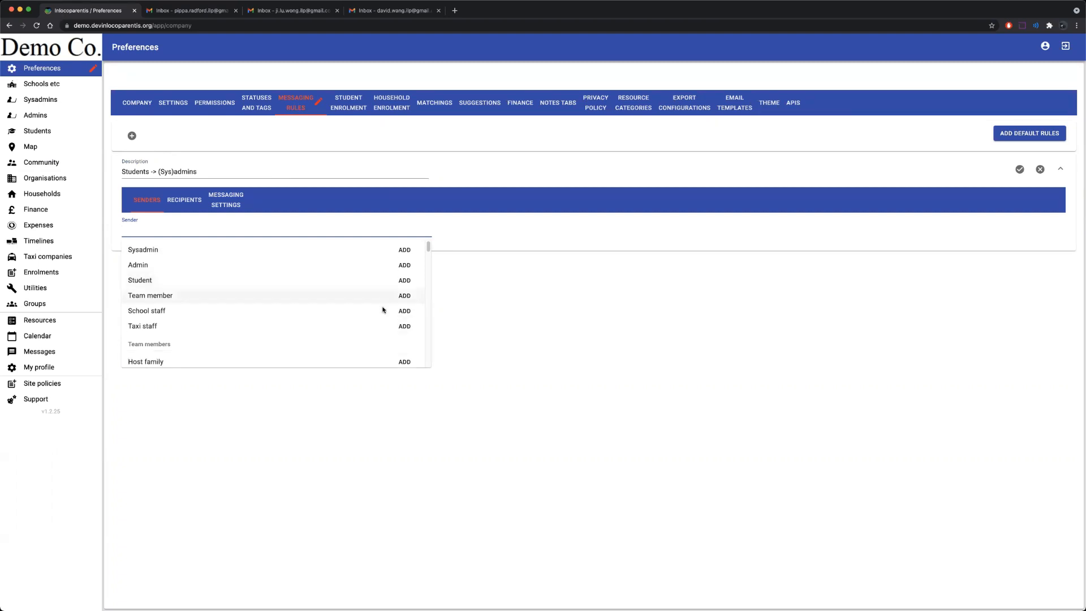
scroll(383, 309, "down", 5)
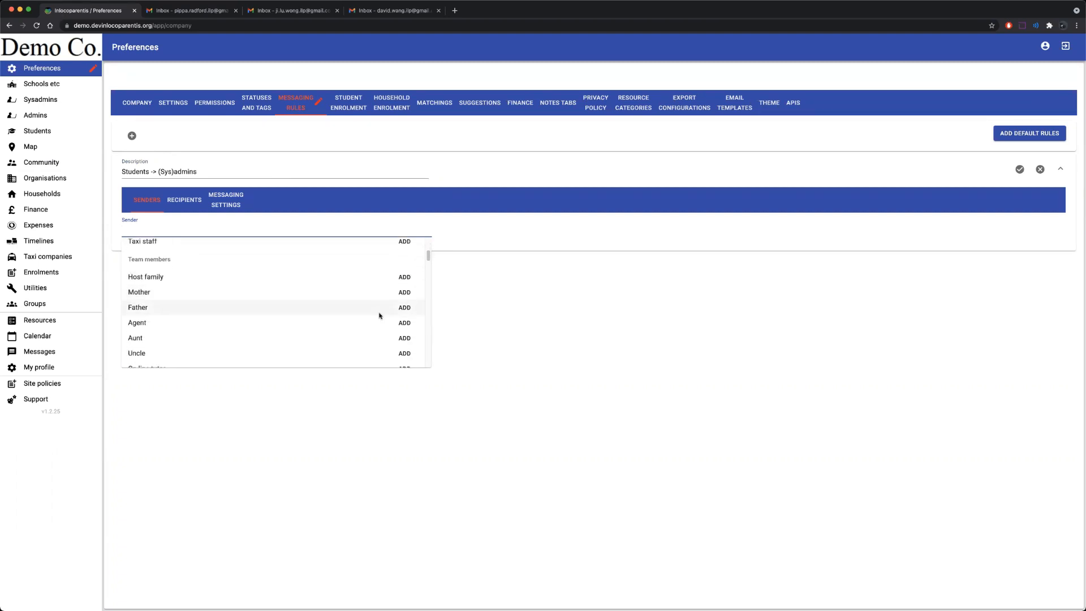
scroll(379, 314, "down", 5)
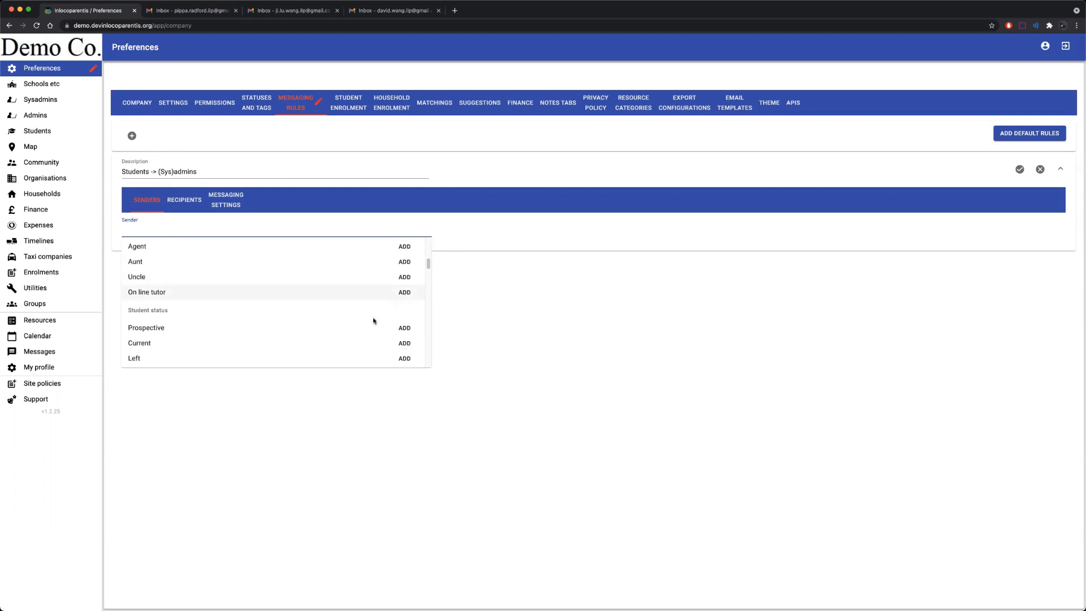
scroll(373, 320, "down", 1)
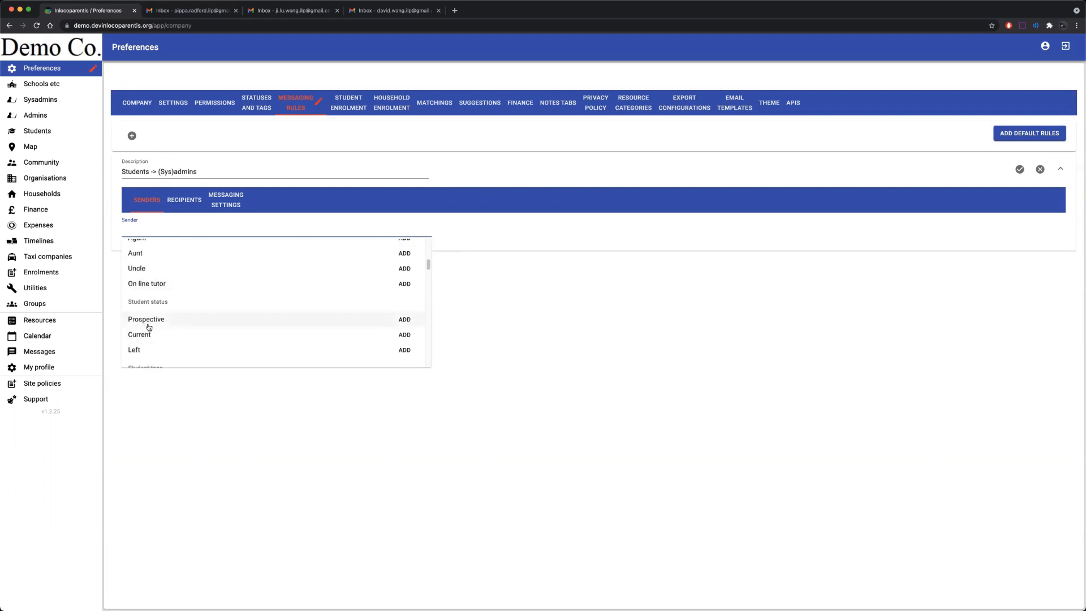
scroll(170, 329, "down", 3)
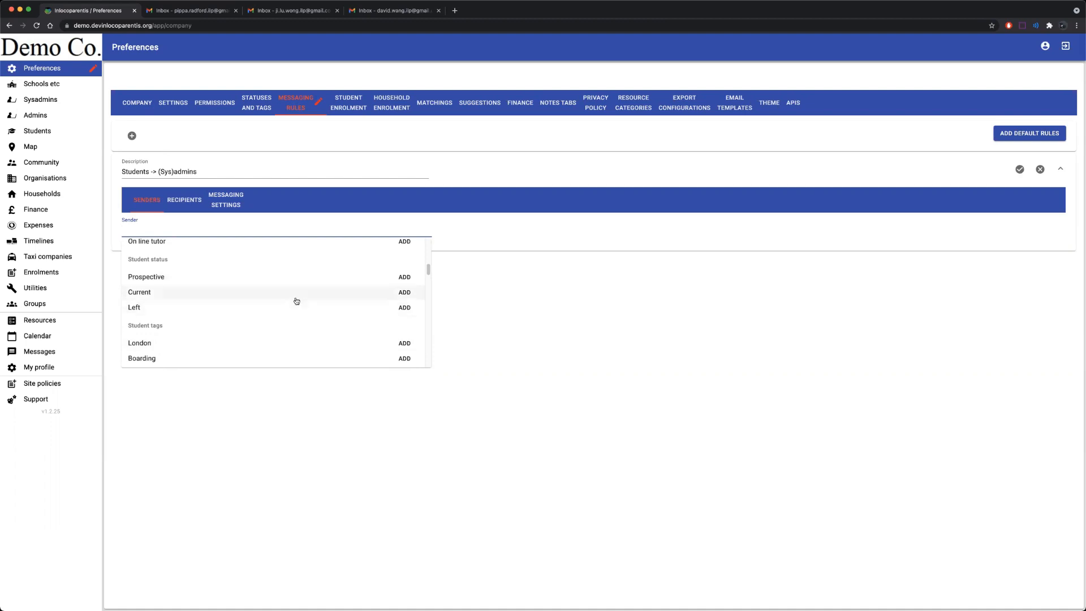
left_click(403, 293)
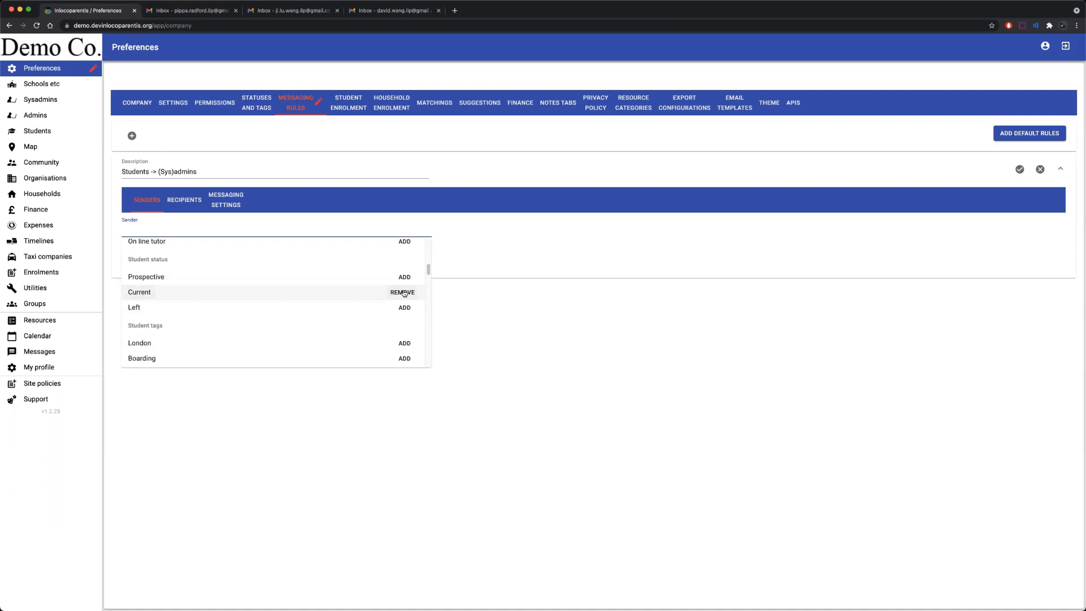
left_click(593, 321)
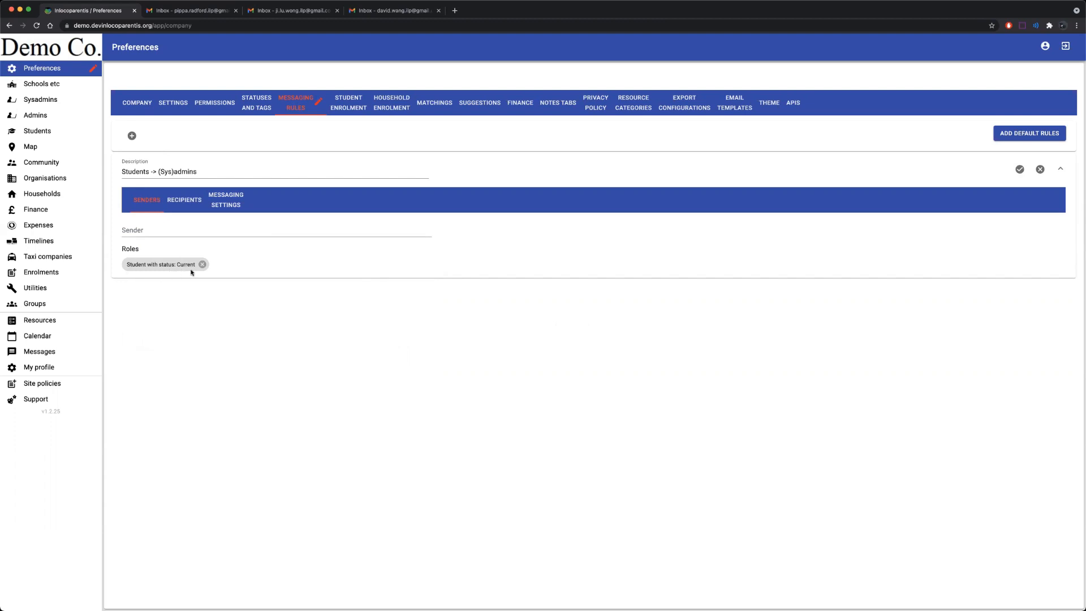
Add Sysadmin and Admin as the rule's recipient roles, then view its messaging settings.
left_click(183, 211)
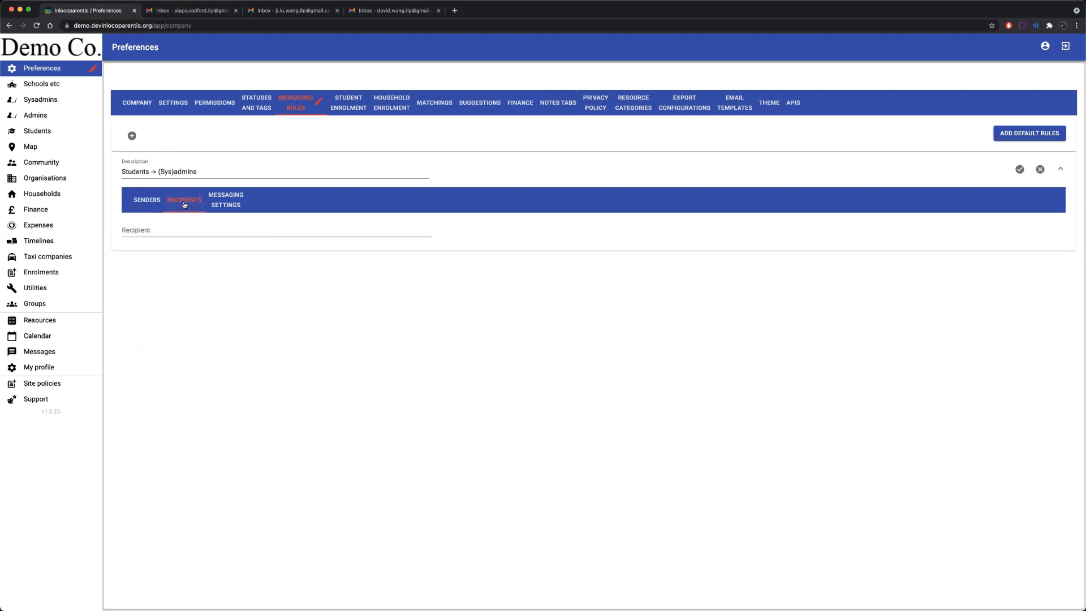
left_click(174, 229)
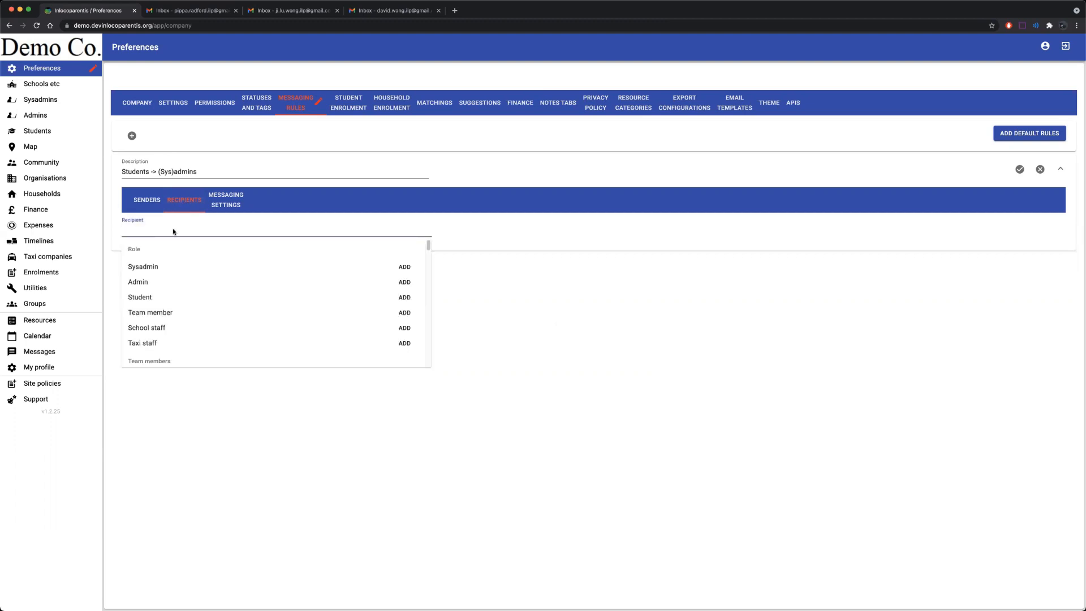
left_click(405, 266)
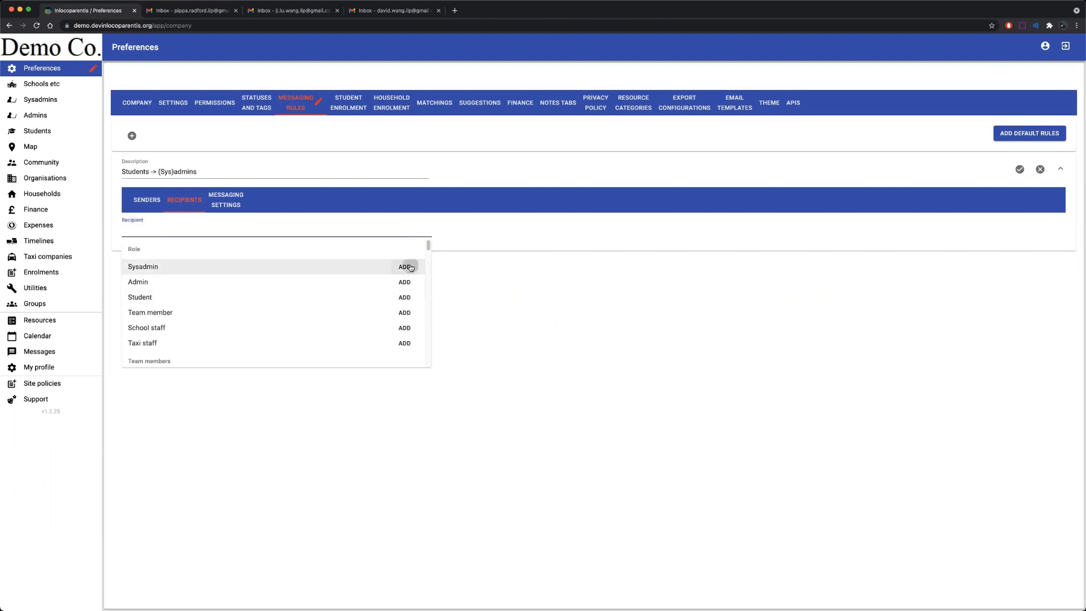
left_click(406, 281)
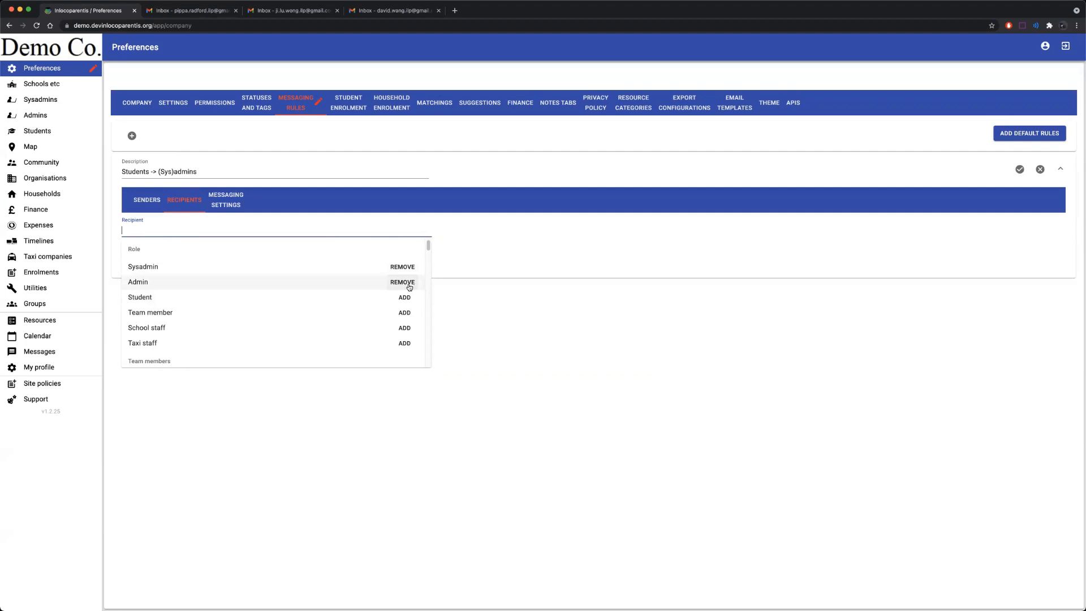
left_click(460, 303)
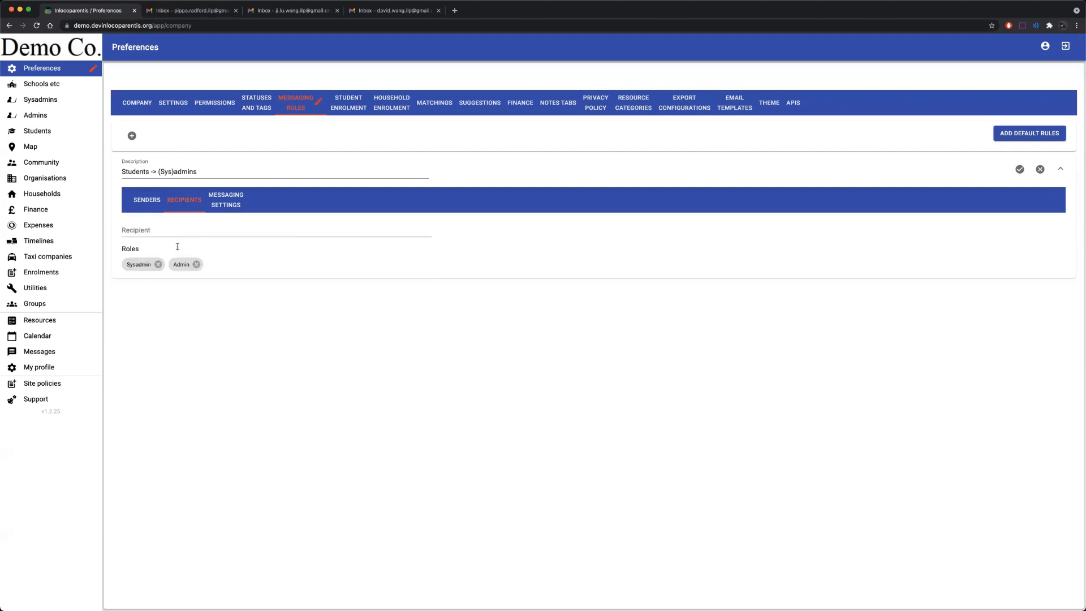
left_click(224, 205)
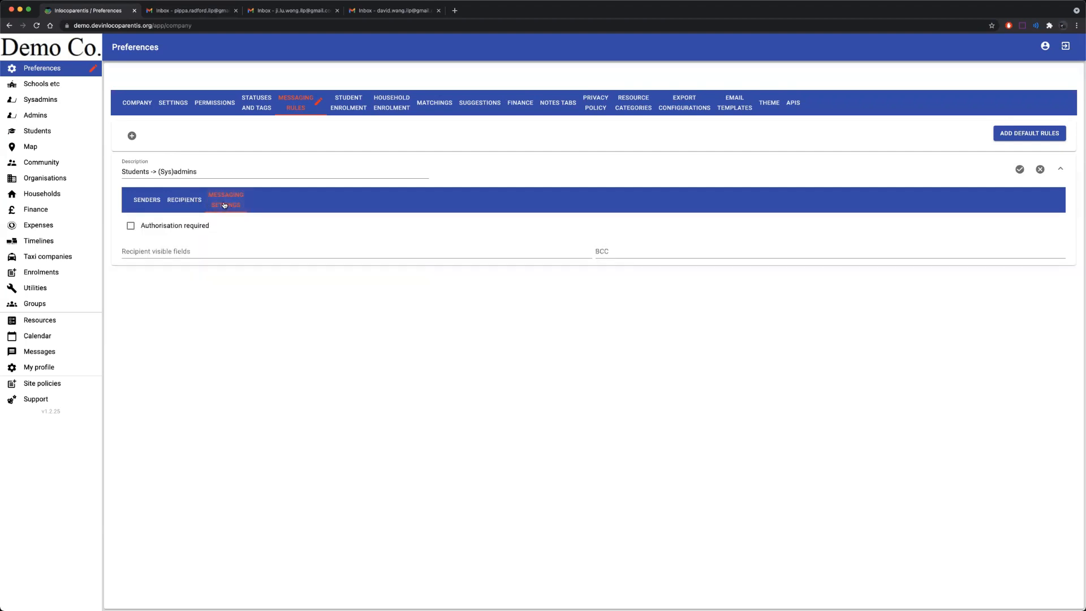
Make Full name, Picture and Job title visible to recipients, then bring the incognito window forward.
left_click(187, 250)
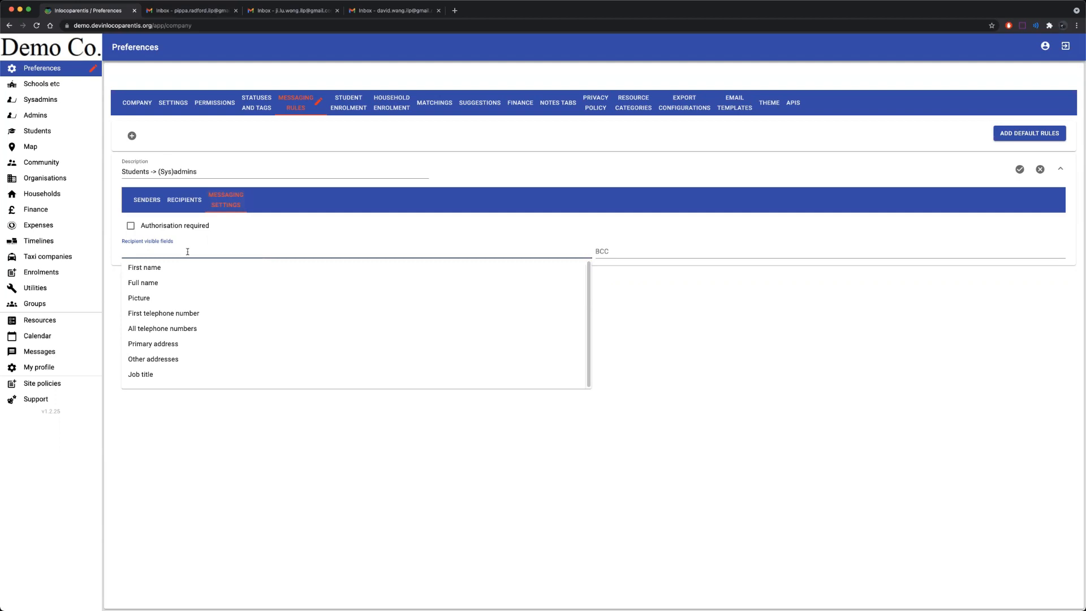
left_click(153, 281)
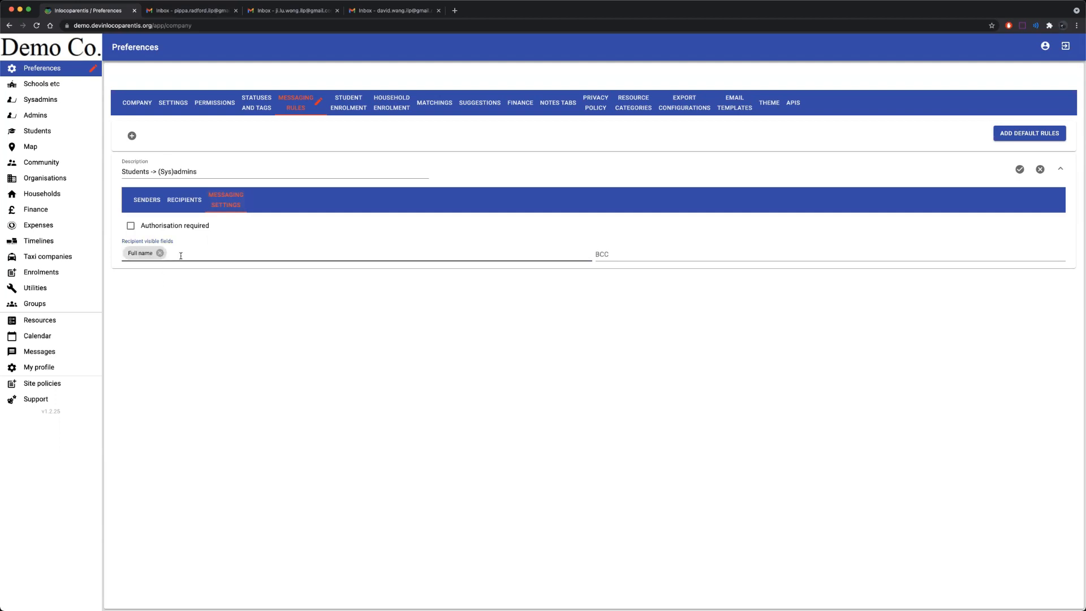
left_click(181, 256)
left_click(150, 301)
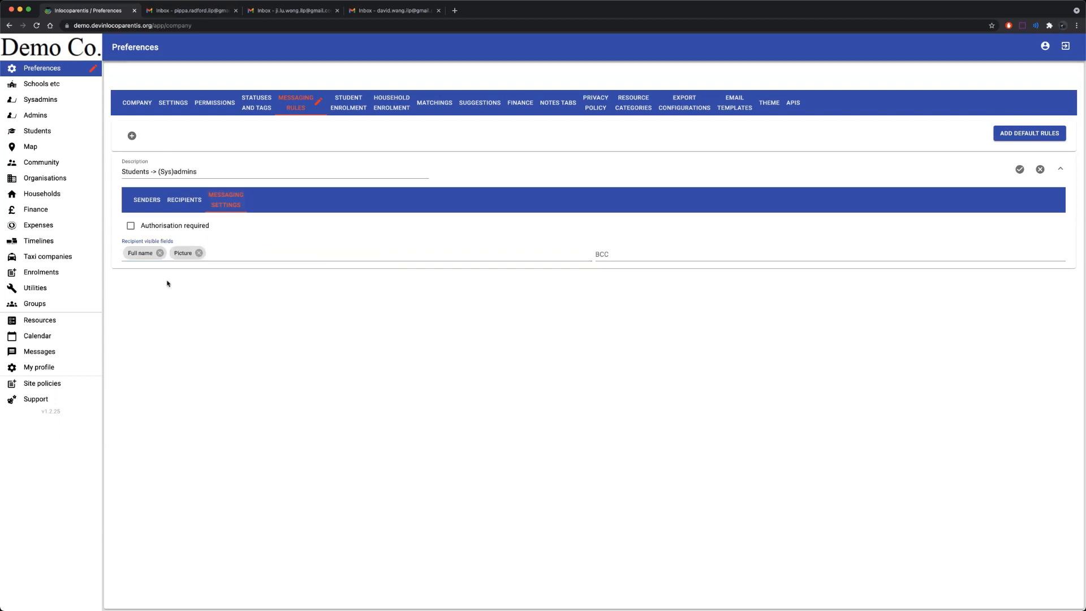
left_click(217, 249)
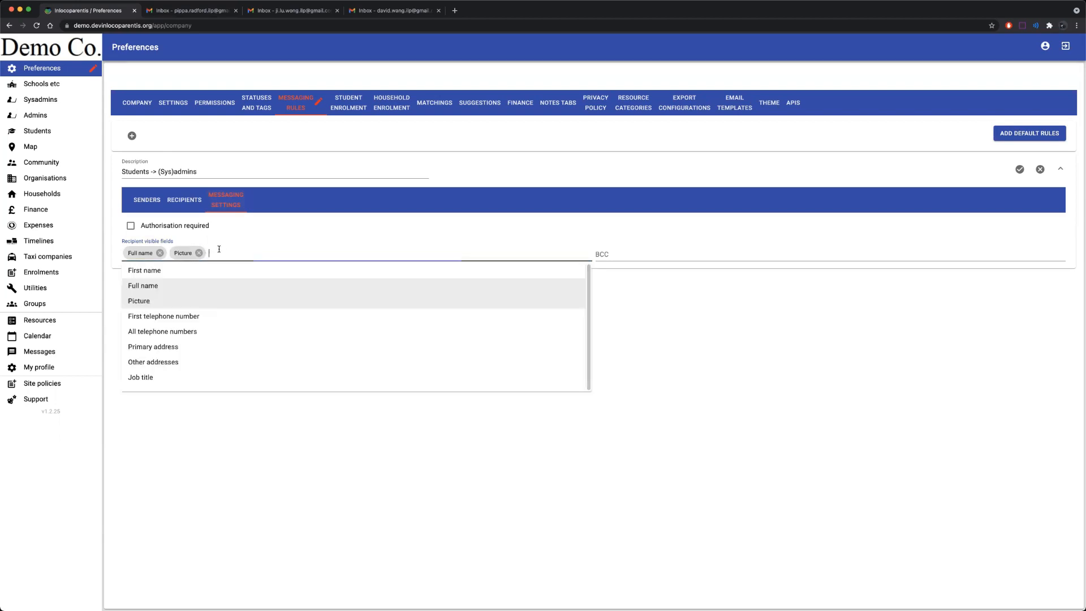
left_click(160, 379)
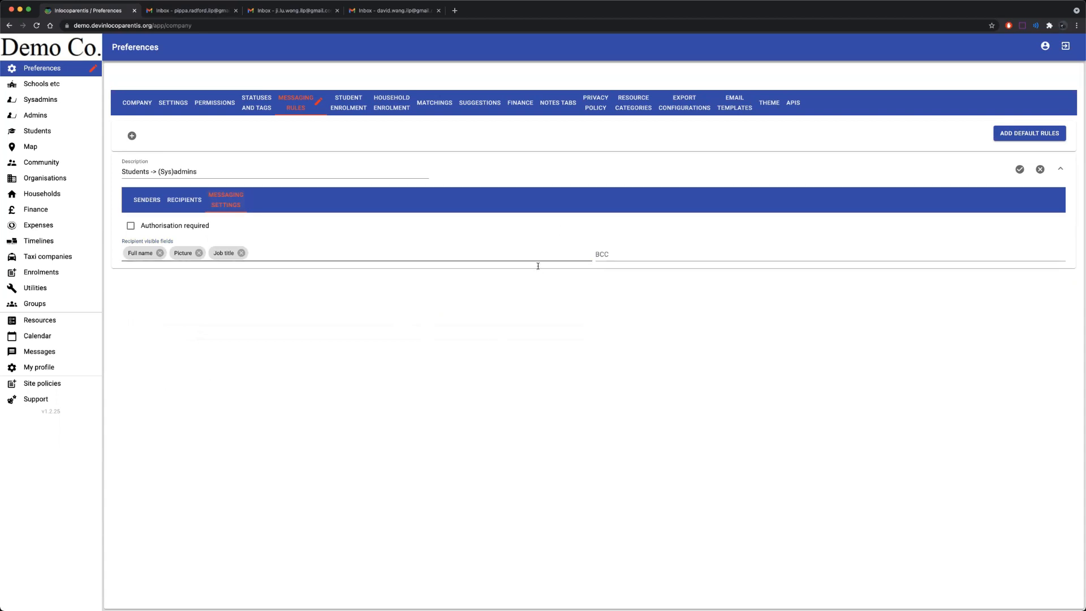
key("super+grave")
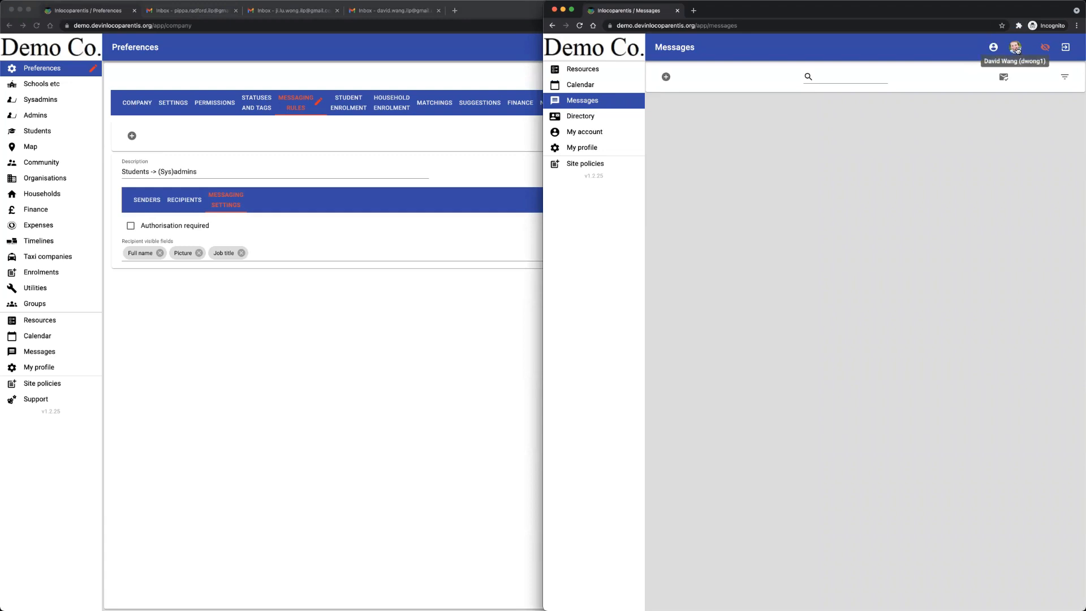
In the incognito session, check available participants, open the empty Directory, and tile Preferences left.
left_click(667, 78)
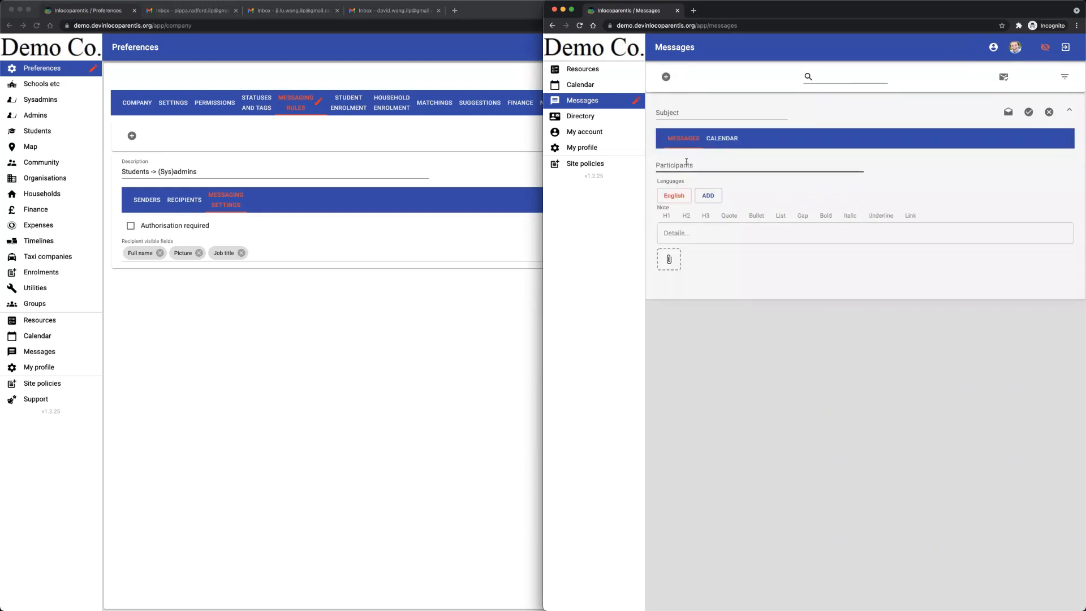
left_click(686, 164)
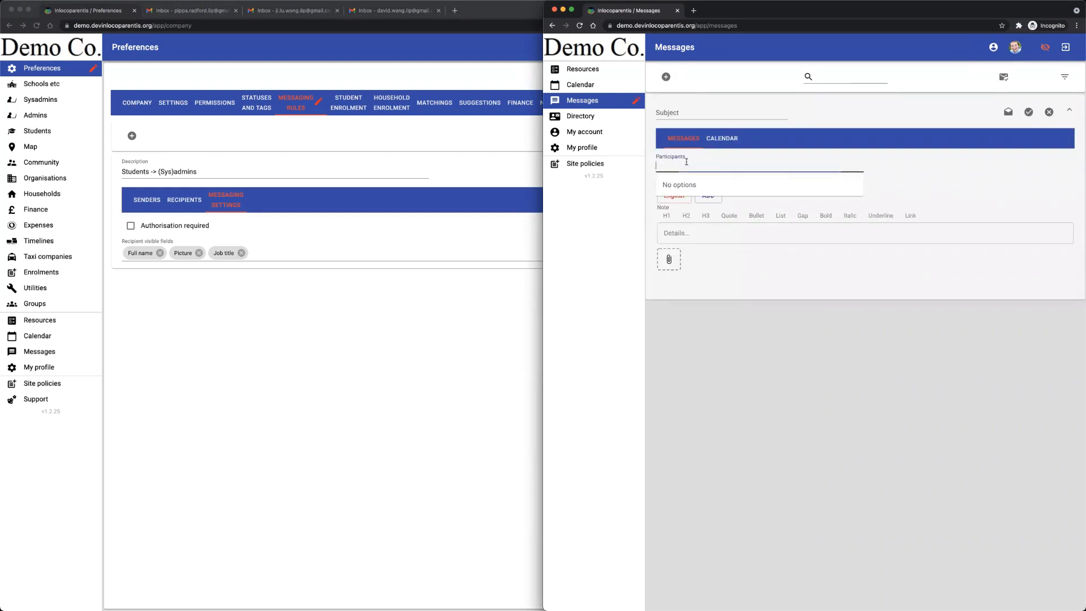
left_click(1050, 112)
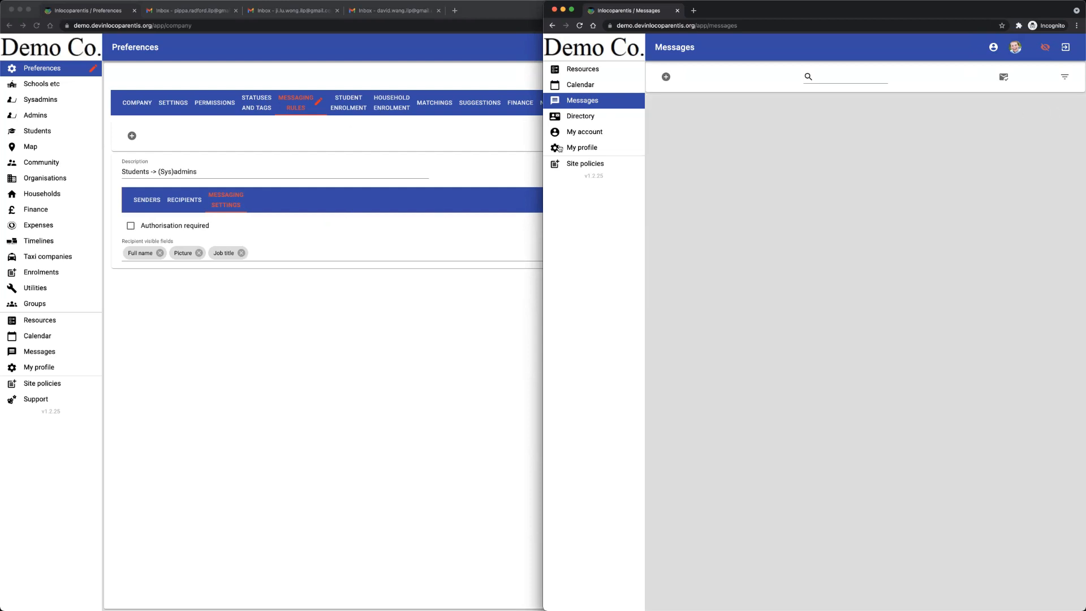
left_click(579, 117)
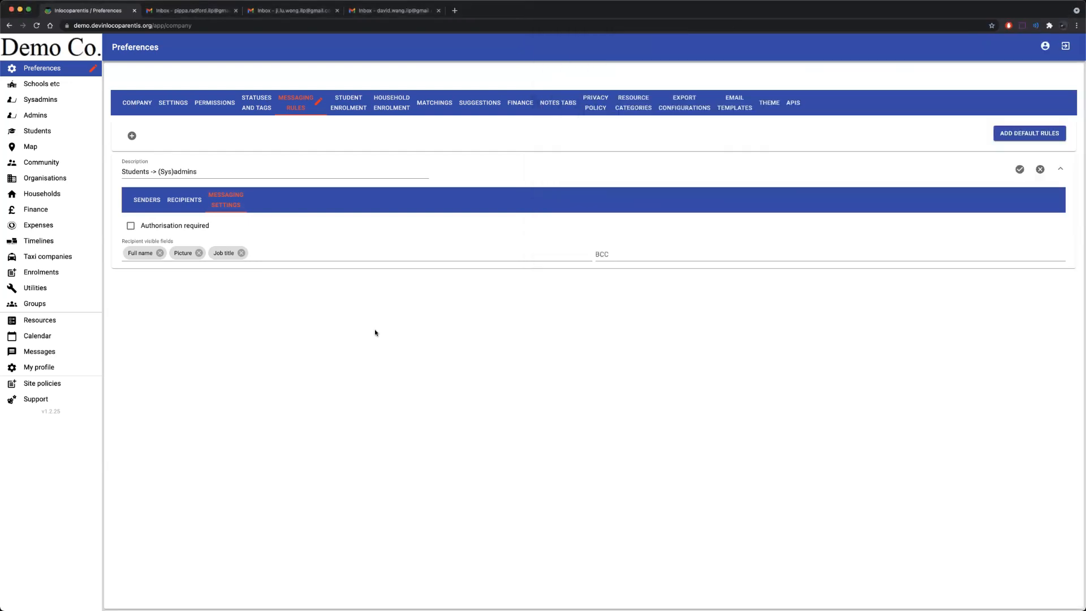
left_click(377, 331)
key("ctrl+alt+Left")
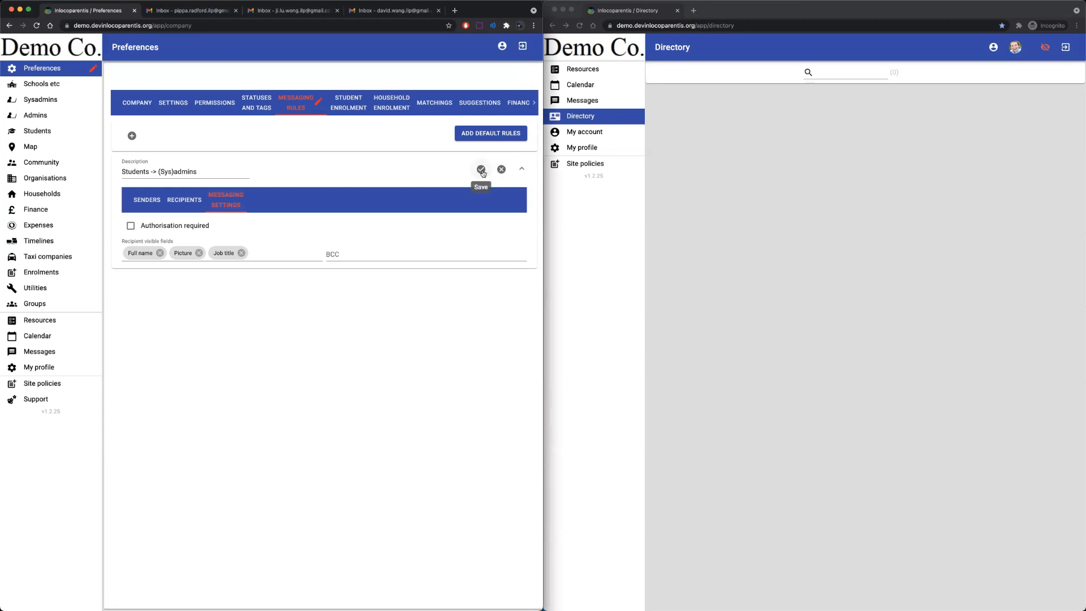
Save the Students -> (Sys)admins rule, then remove Admin from its recipient roles.
left_click(481, 170)
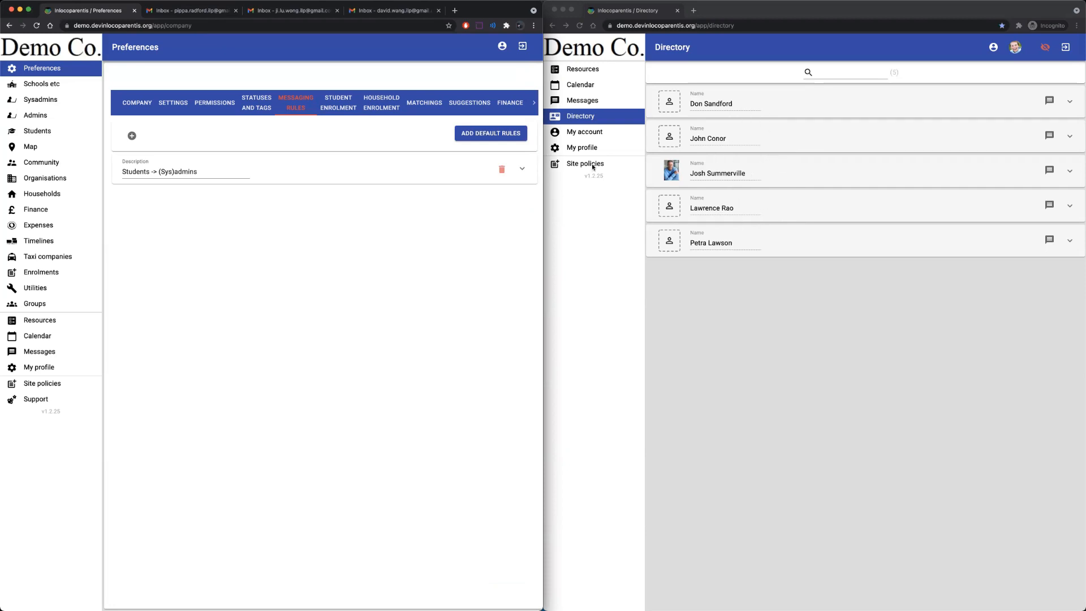
left_click(449, 171)
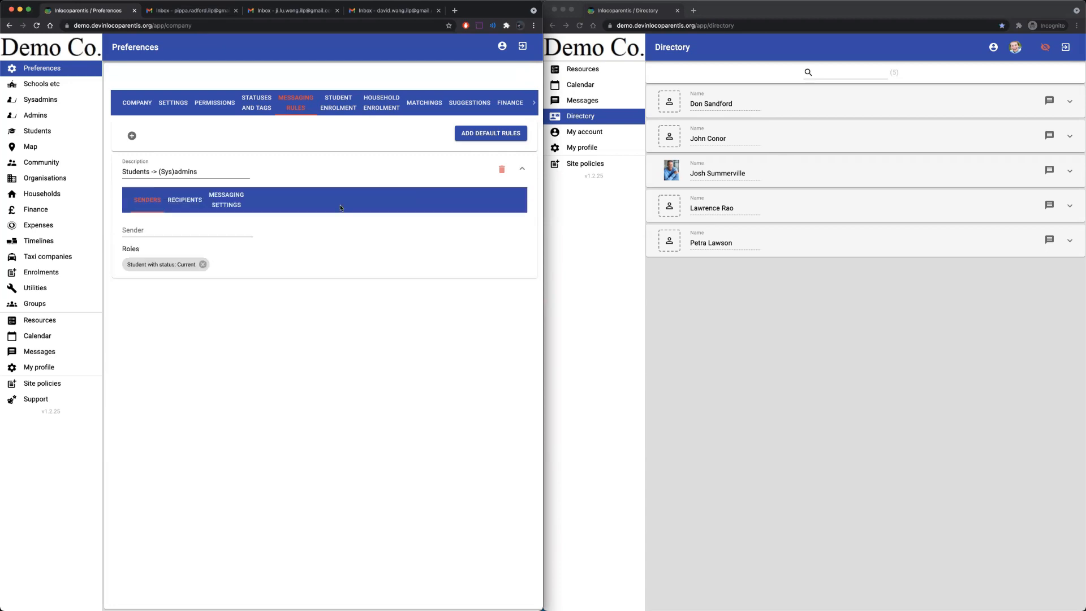
left_click(184, 201)
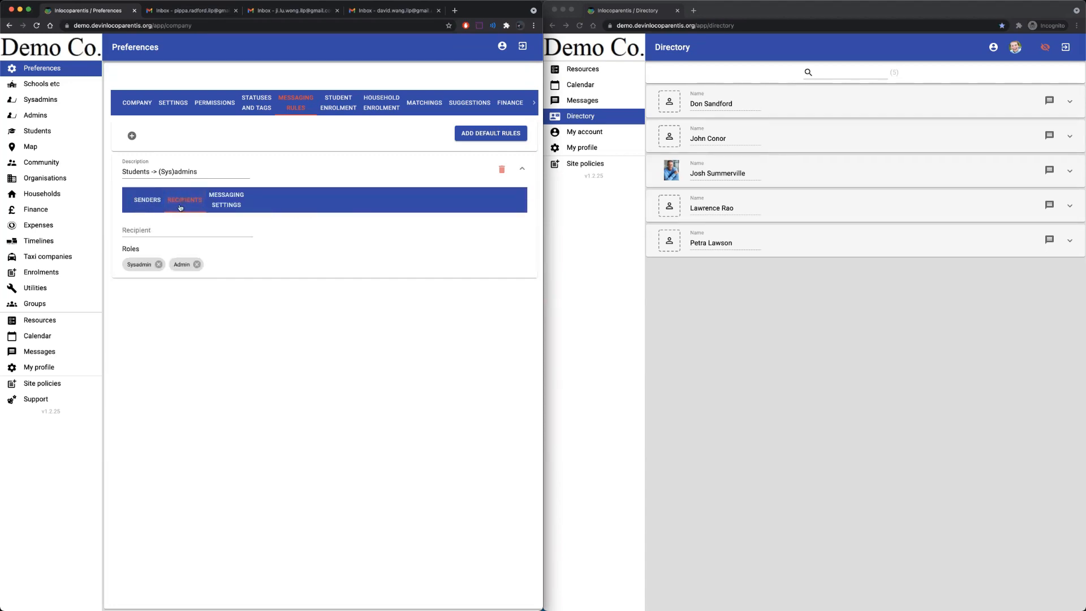
left_click(196, 264)
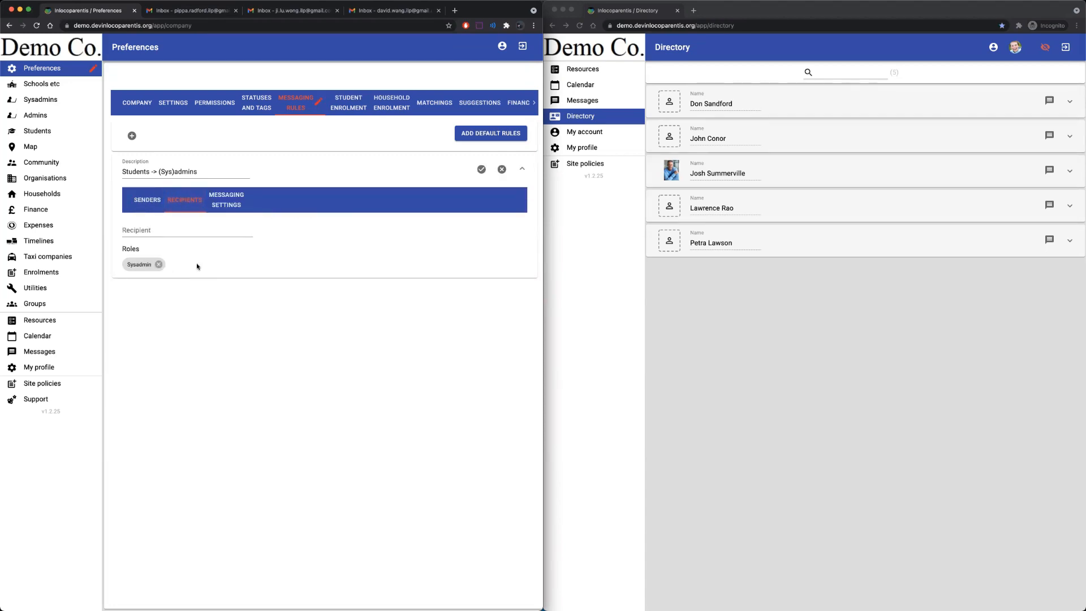
Save the rule, then add Admin back as a recipient role and save again.
left_click(481, 169)
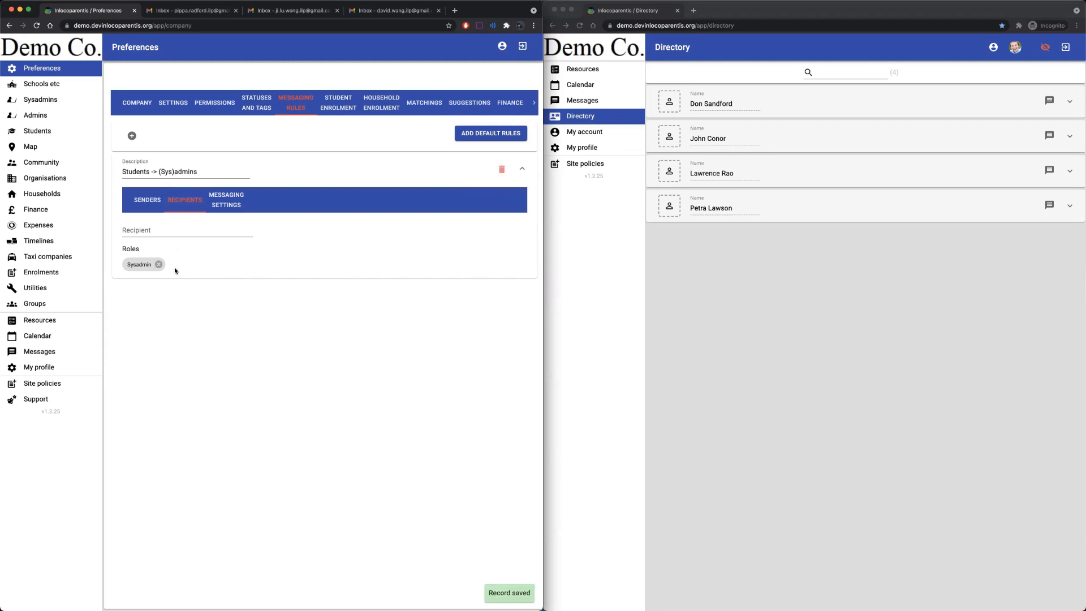
left_click(160, 228)
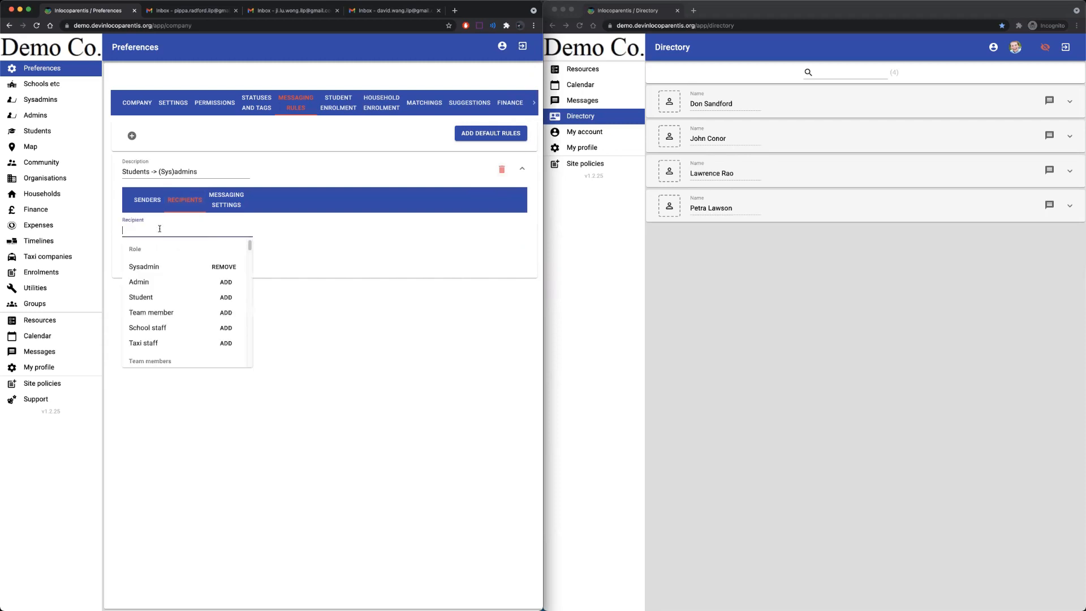
left_click(226, 281)
left_click(475, 176)
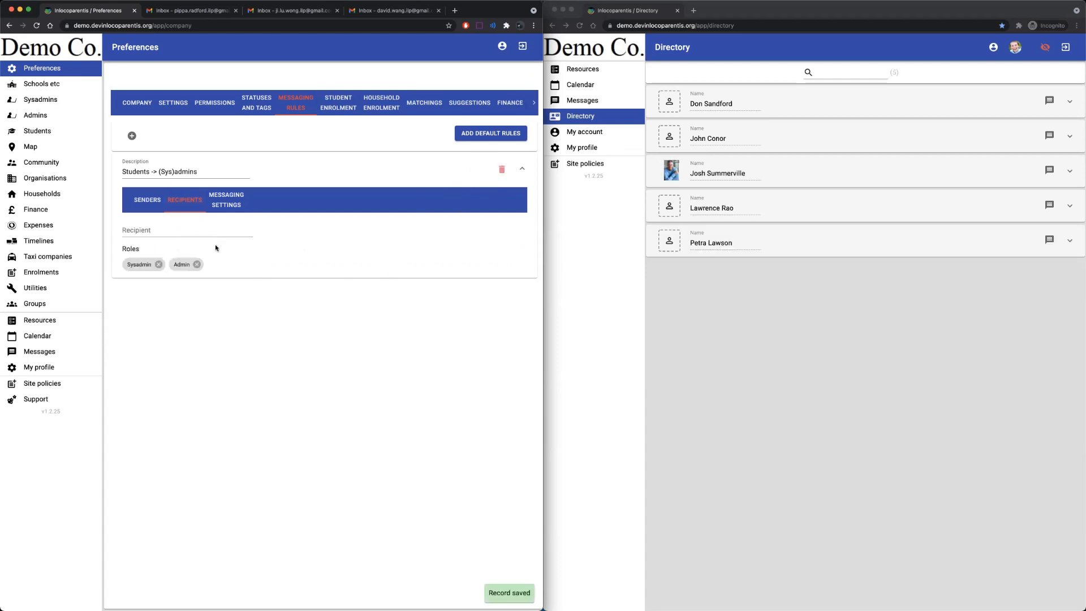
Search the recipient list for 'josh' and dismiss the suggestions.
left_click(176, 229)
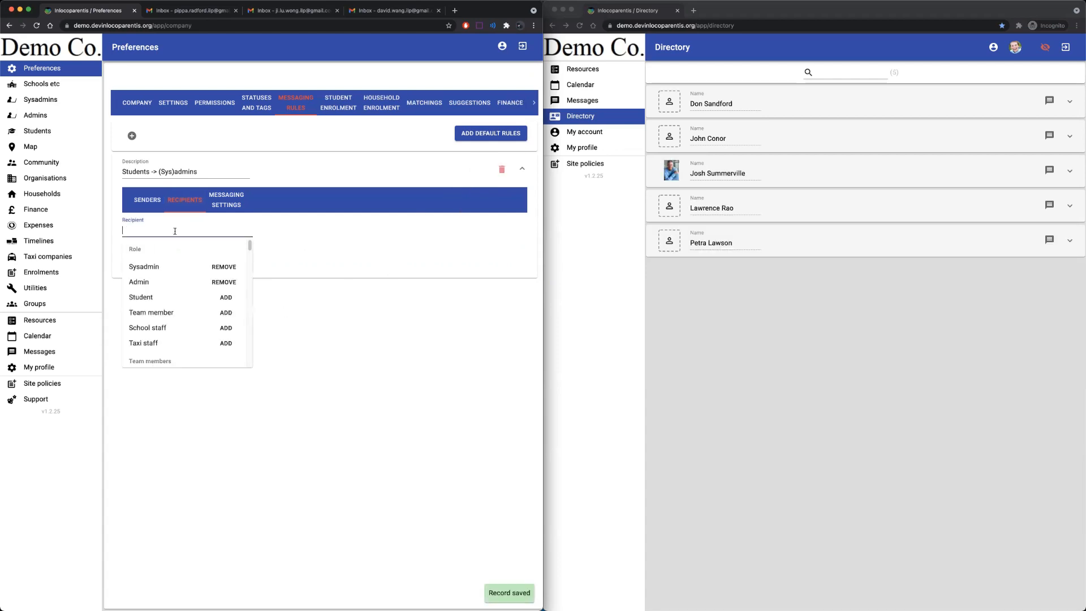
type("jo")
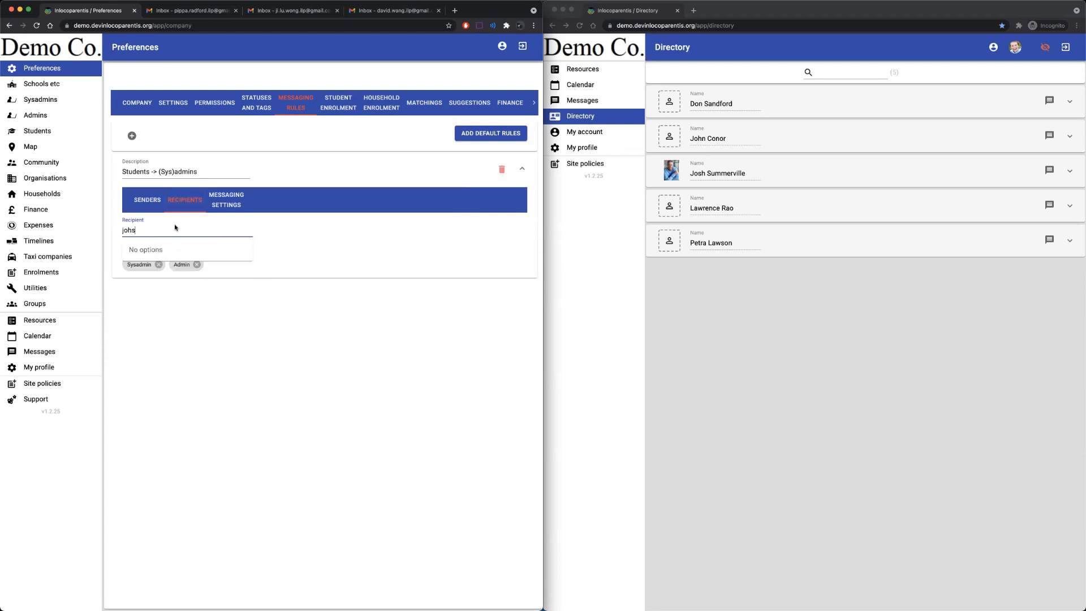
type("sh")
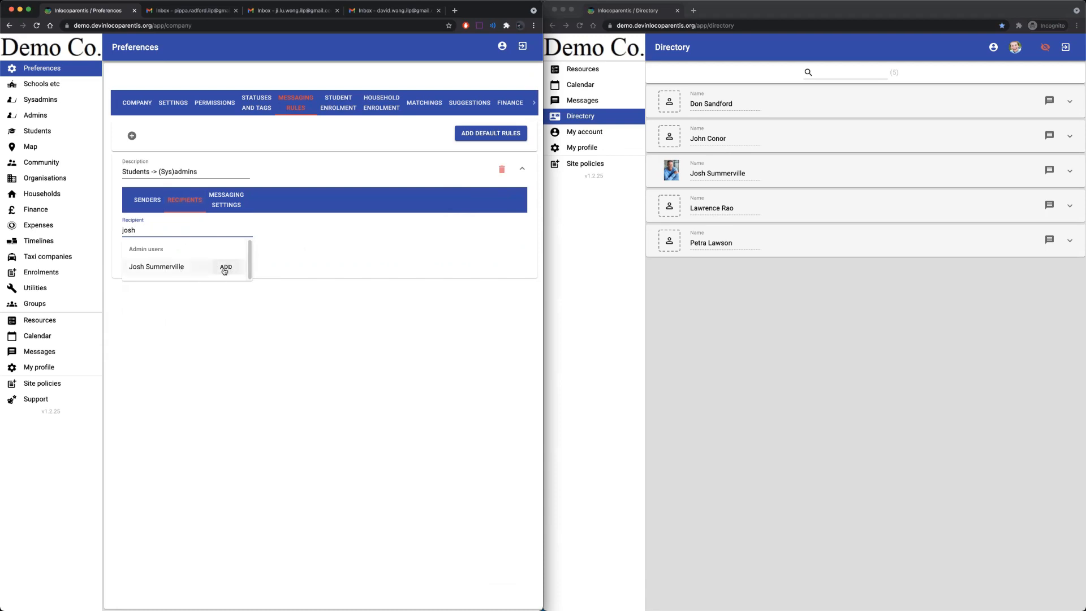
left_click(206, 295)
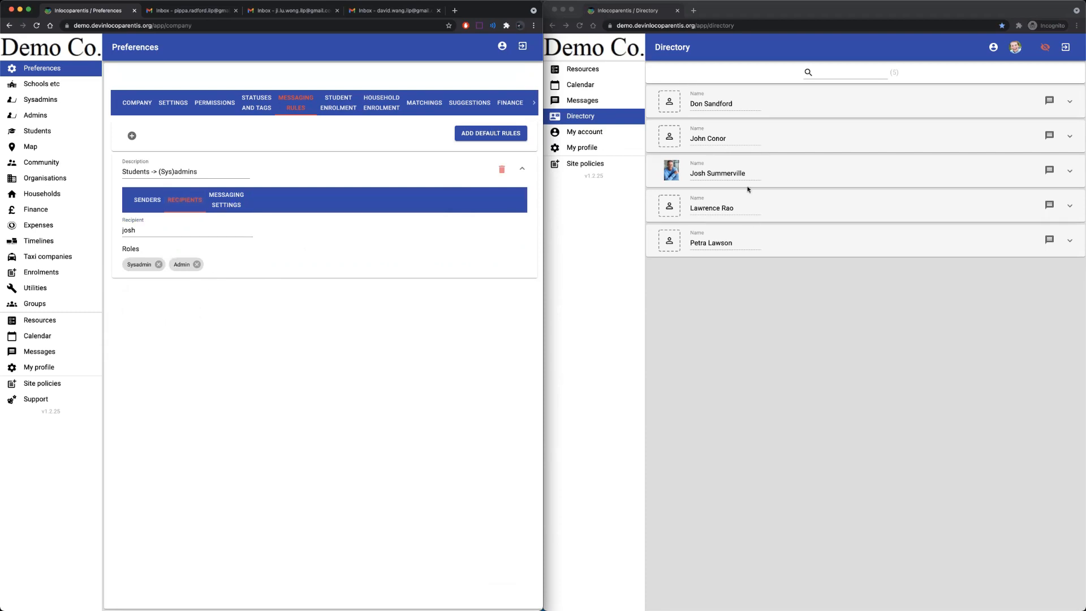
Remove then re-add Picture in the recipient visible fields, saving each time.
left_click(231, 205)
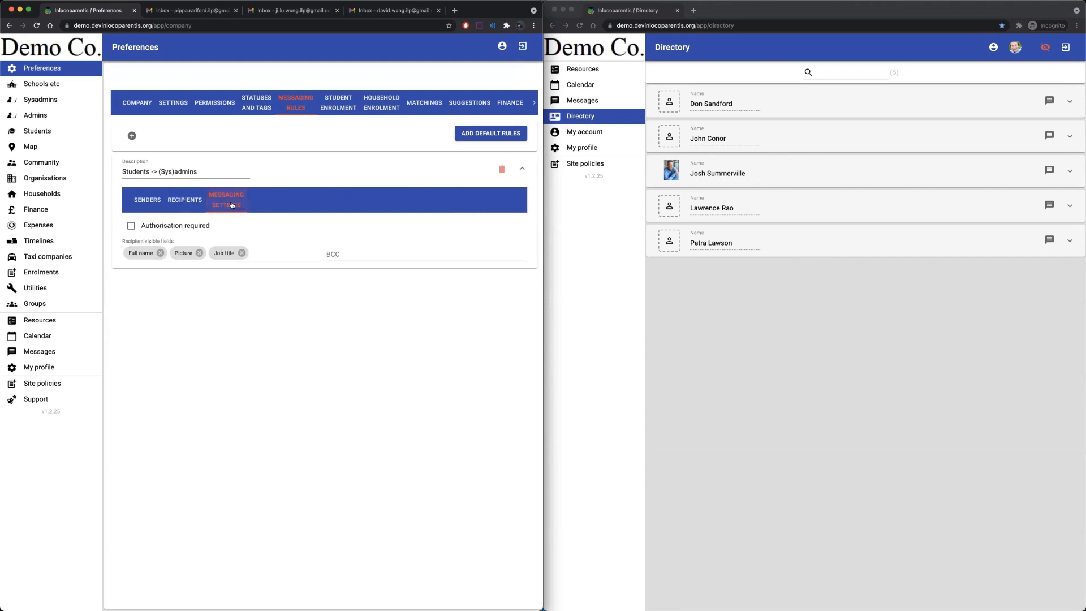
left_click(199, 253)
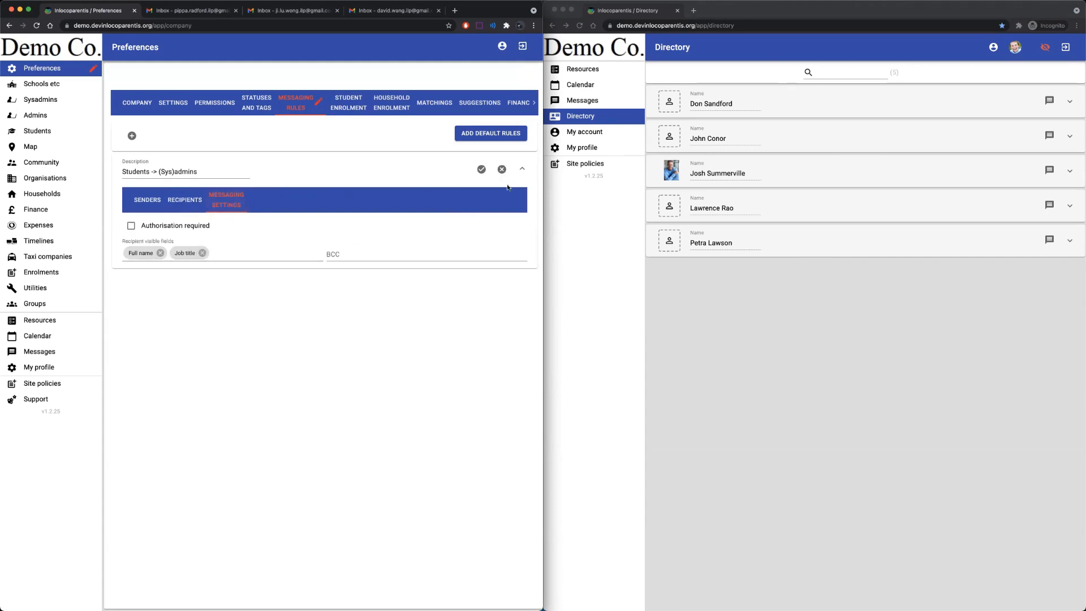
left_click(481, 169)
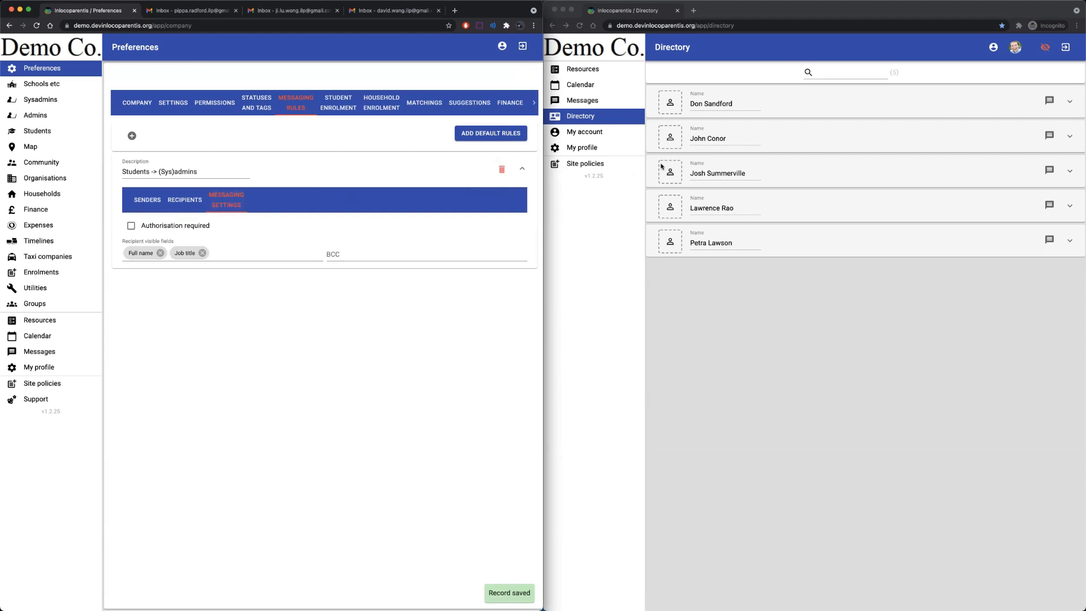
left_click(236, 256)
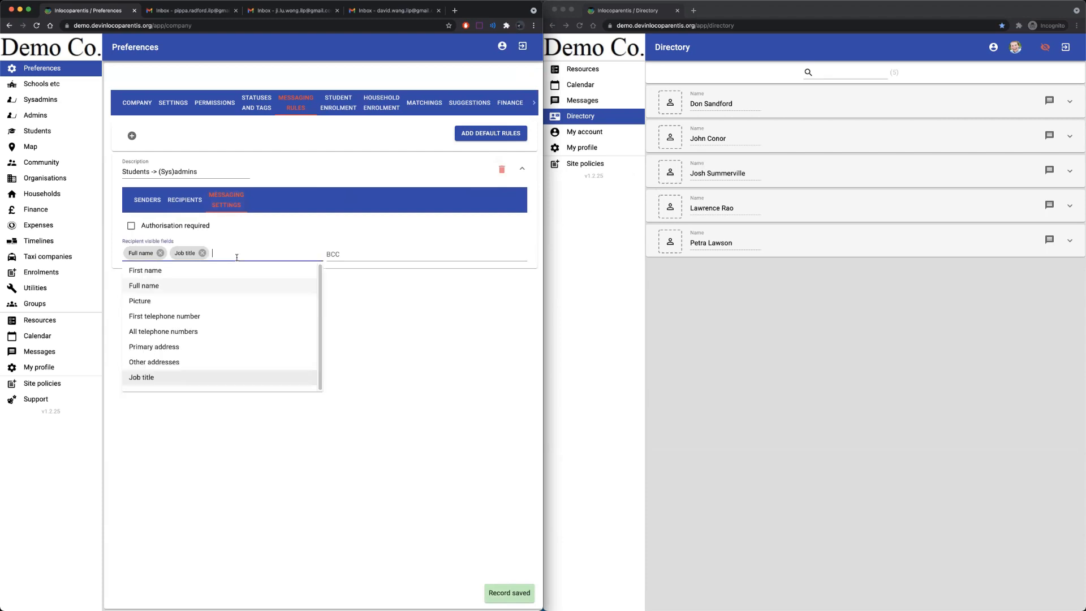
left_click(171, 299)
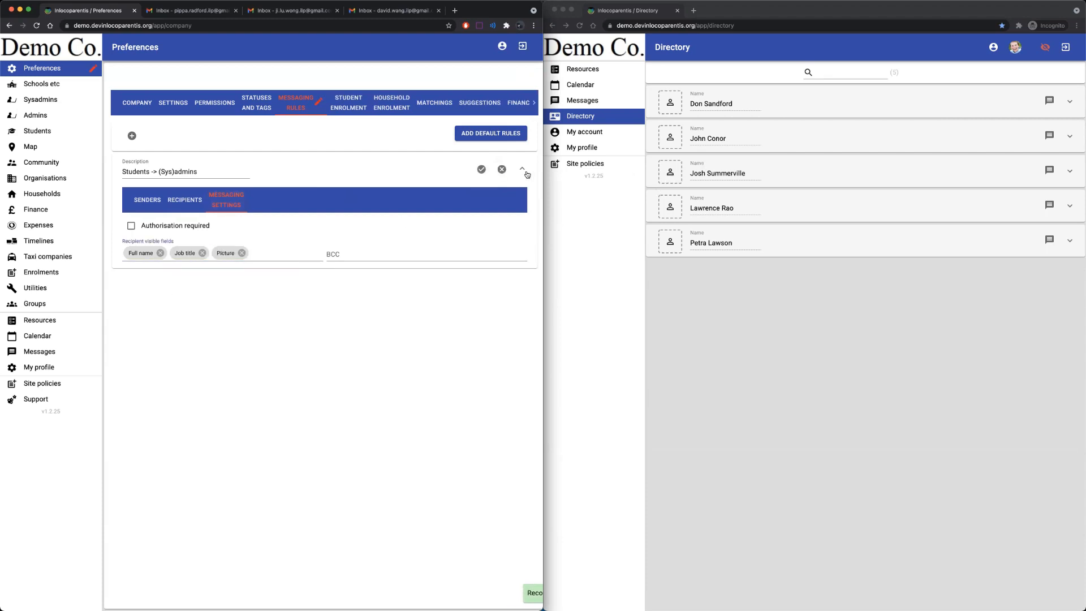
left_click(481, 168)
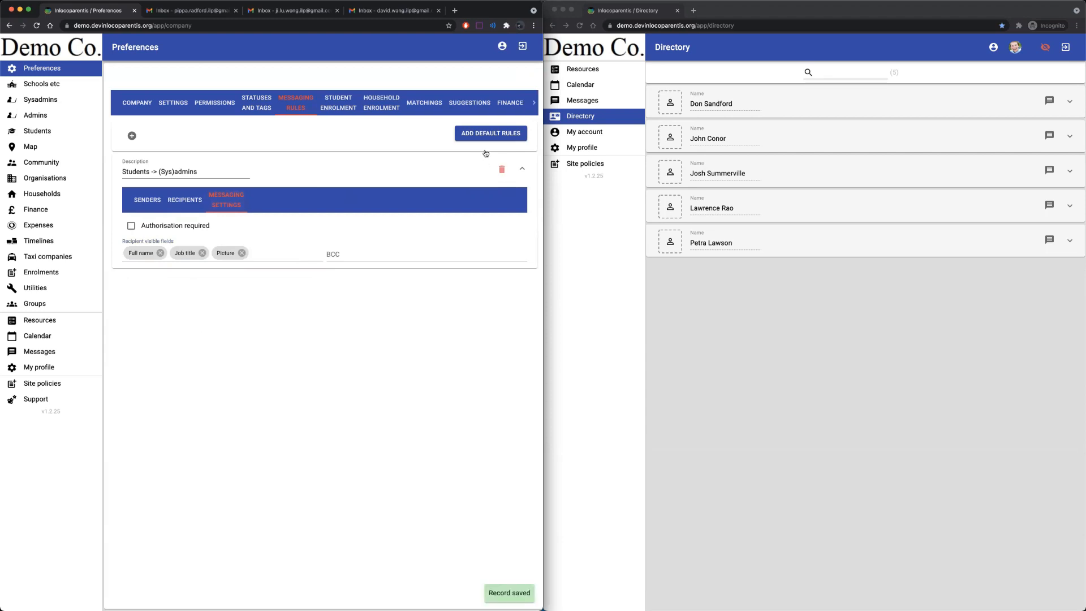
left_click(760, 290)
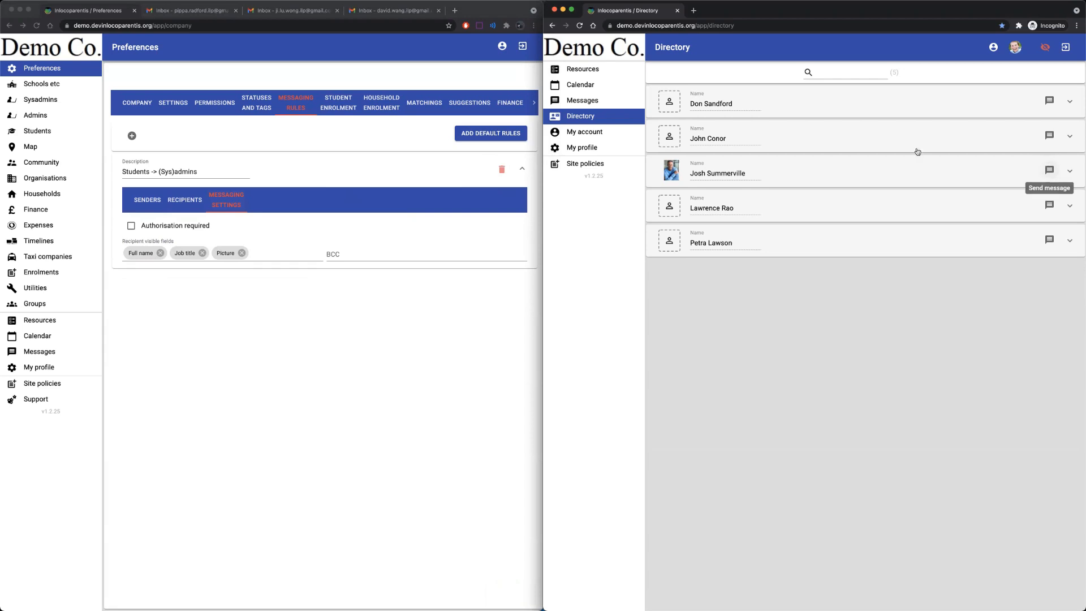
As the student, send a message titled 'Hi' with note 'I'm homesick' to a sysadmin.
left_click(567, 100)
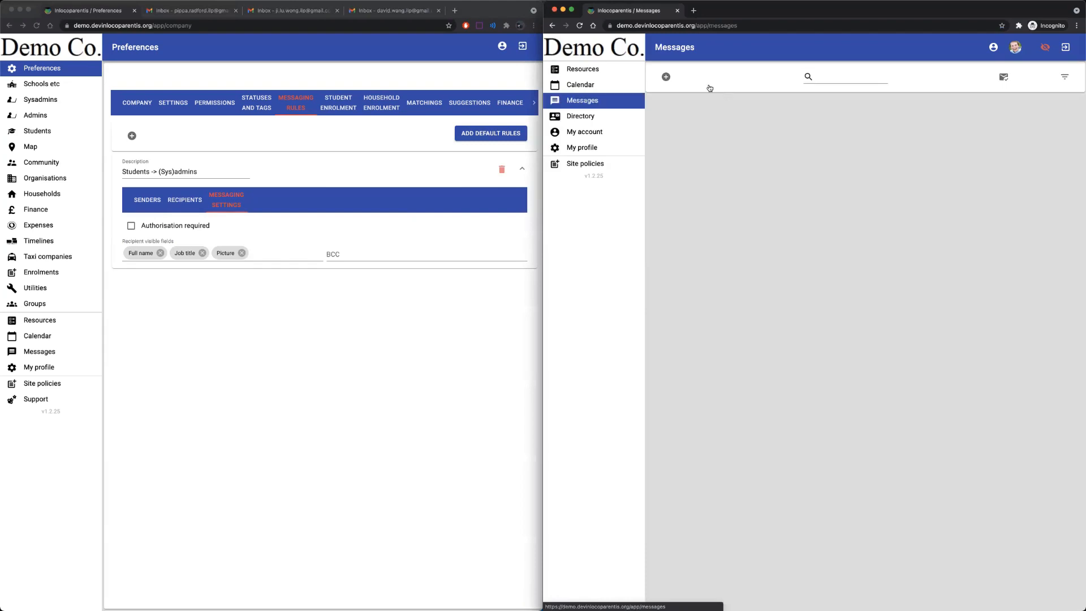
left_click(665, 78)
left_click(681, 111)
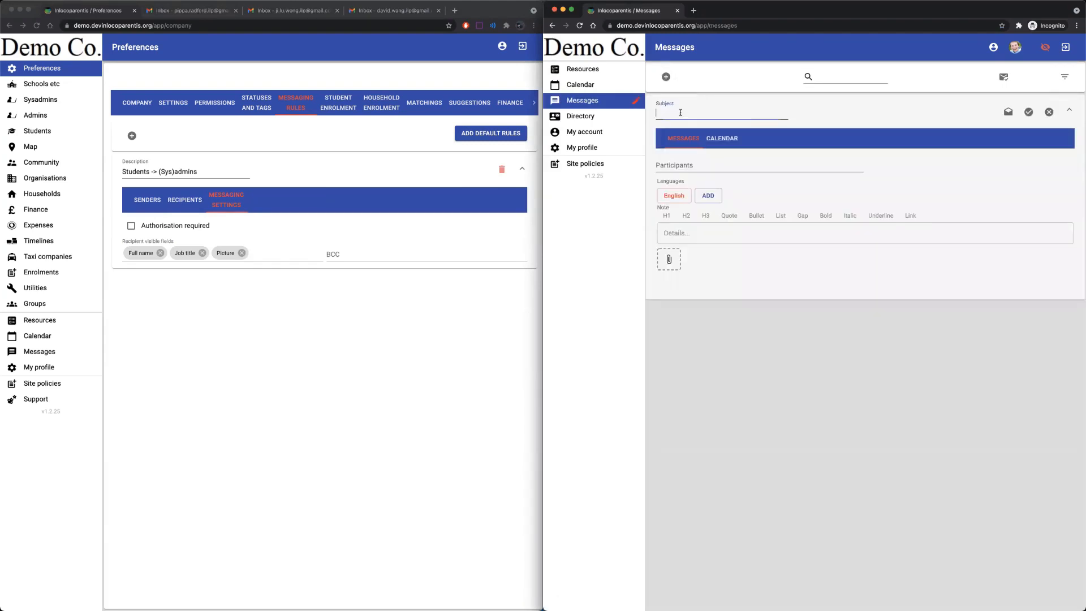
type("Hi")
left_click(714, 233)
type("I'm homesick")
left_click(704, 160)
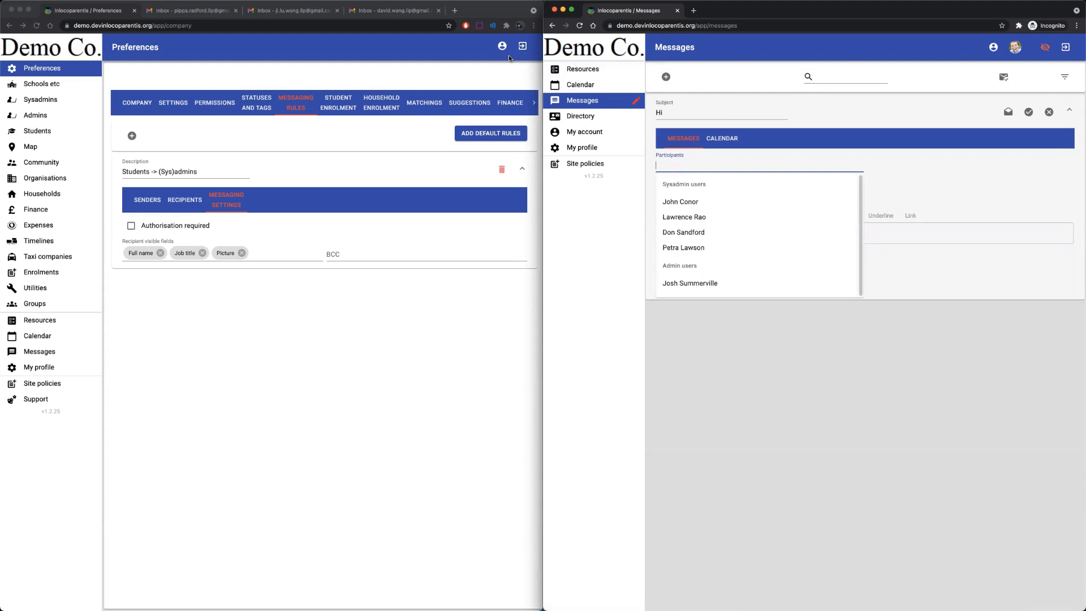
left_click(681, 218)
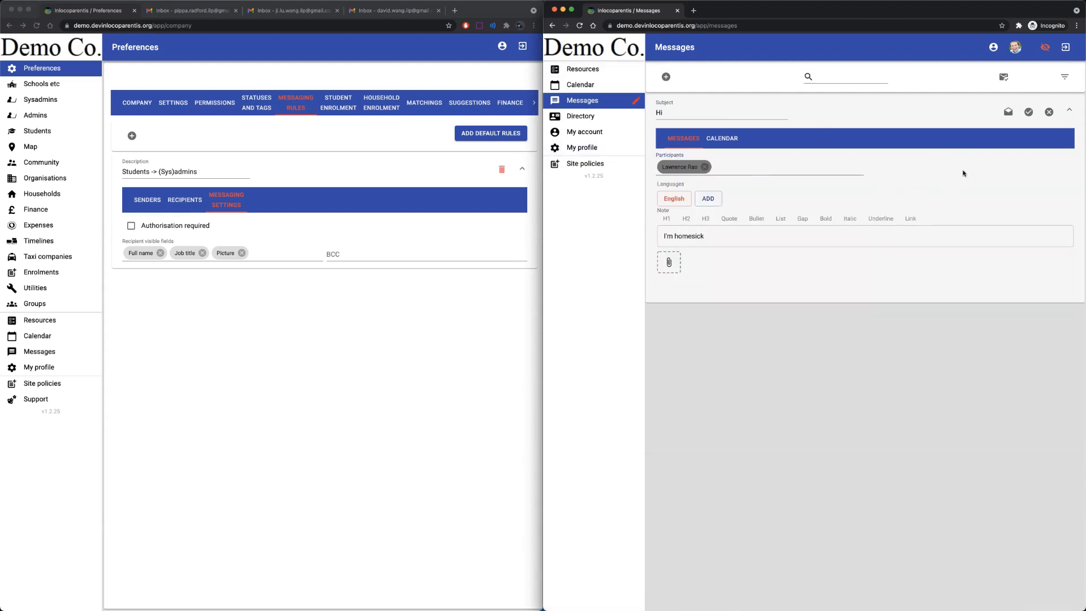
left_click(1028, 113)
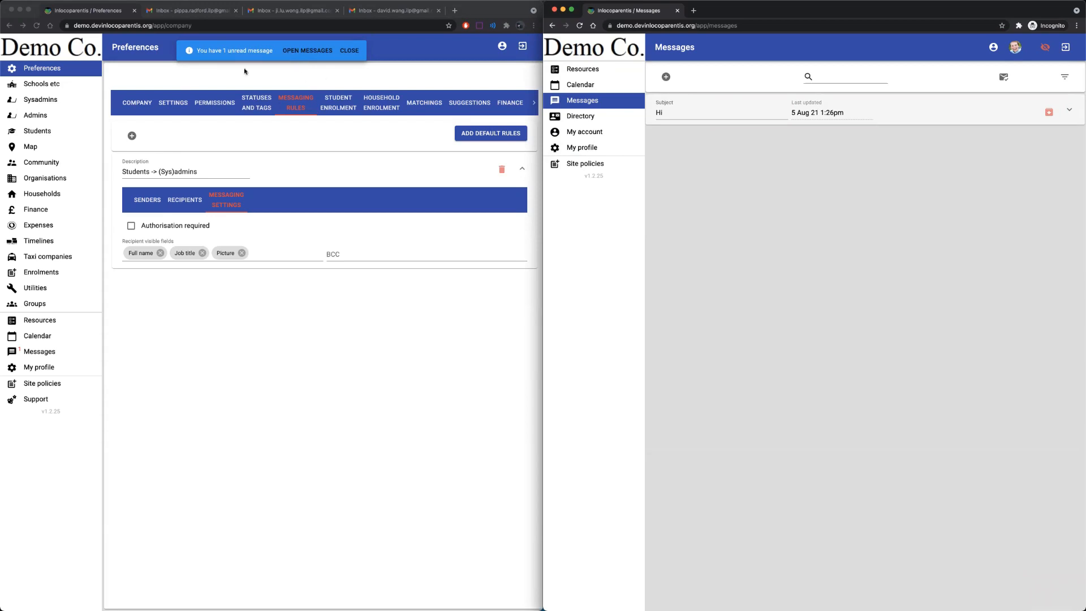
Glance at the site info popup, then open the admin's Messages from the unread-message banner.
left_click(67, 27)
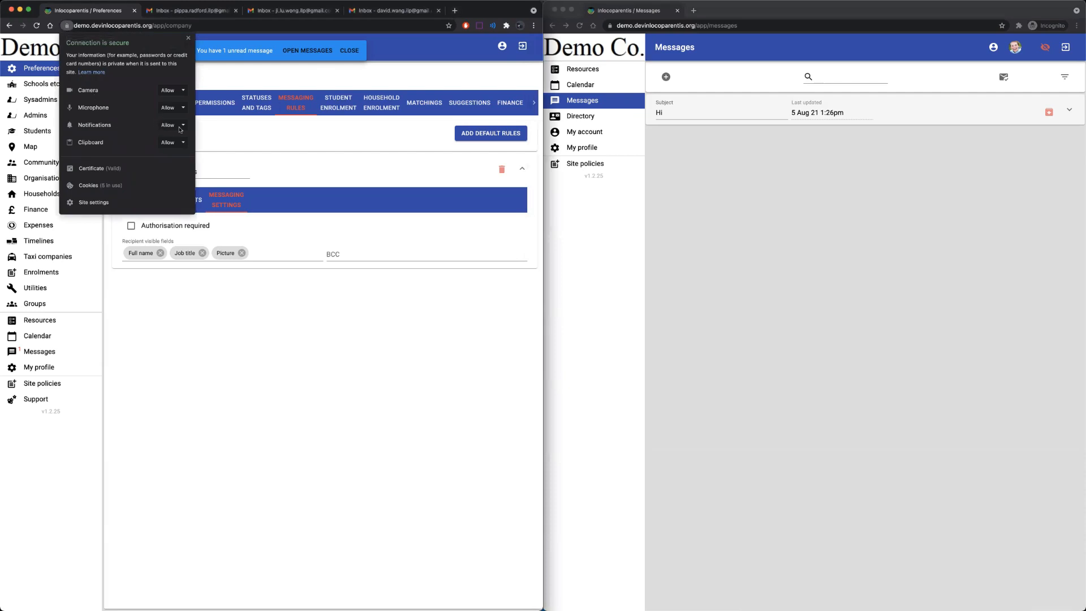
left_click(274, 297)
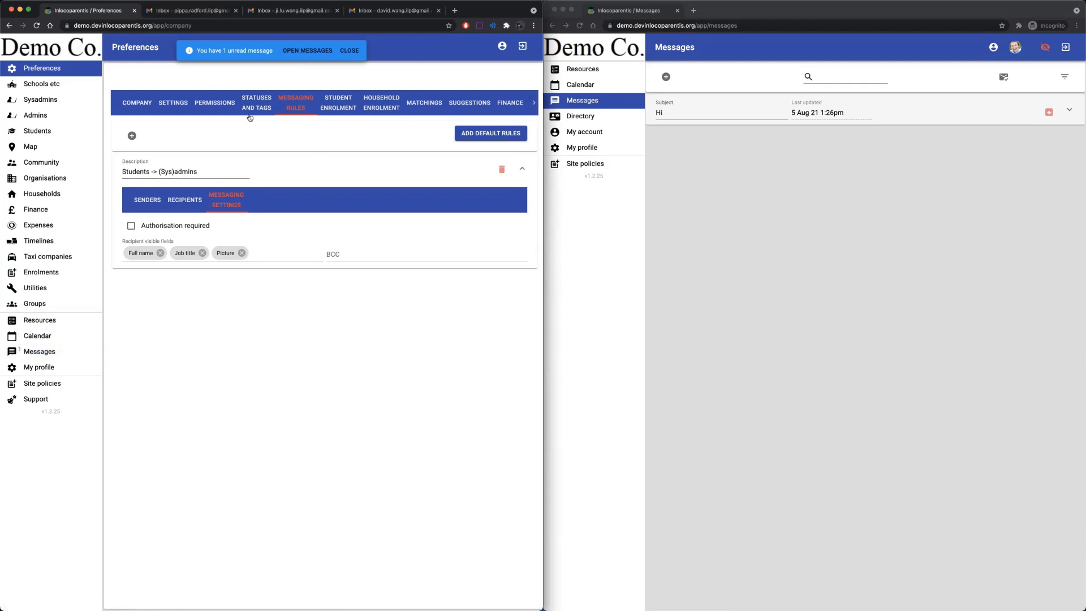
left_click(308, 50)
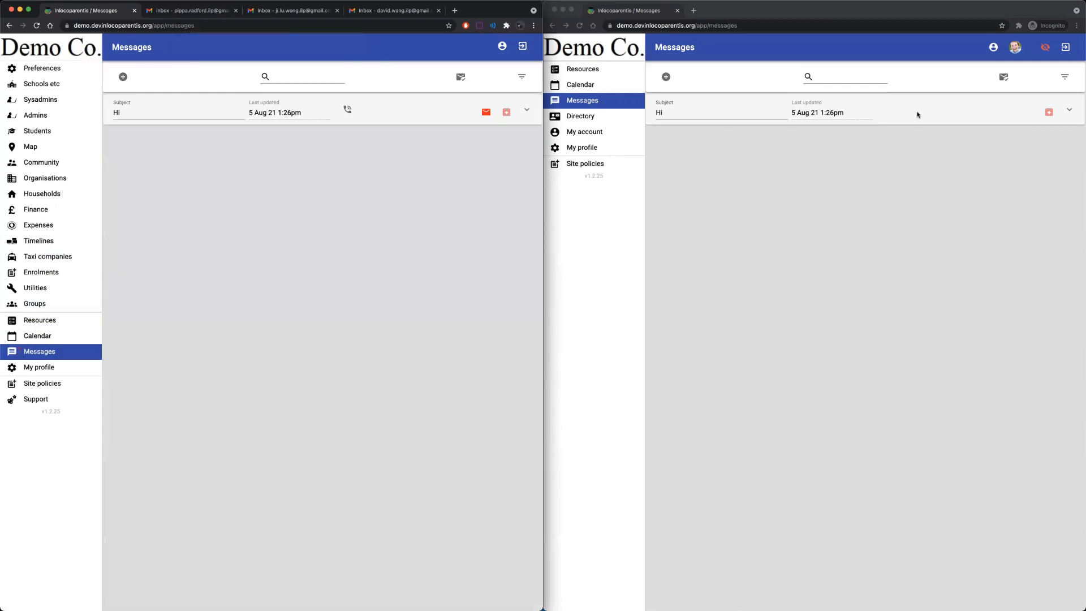
Expand the Hi conversation in the student's and admin's windows to show the I'm homesick message.
left_click(917, 115)
left_click(917, 115)
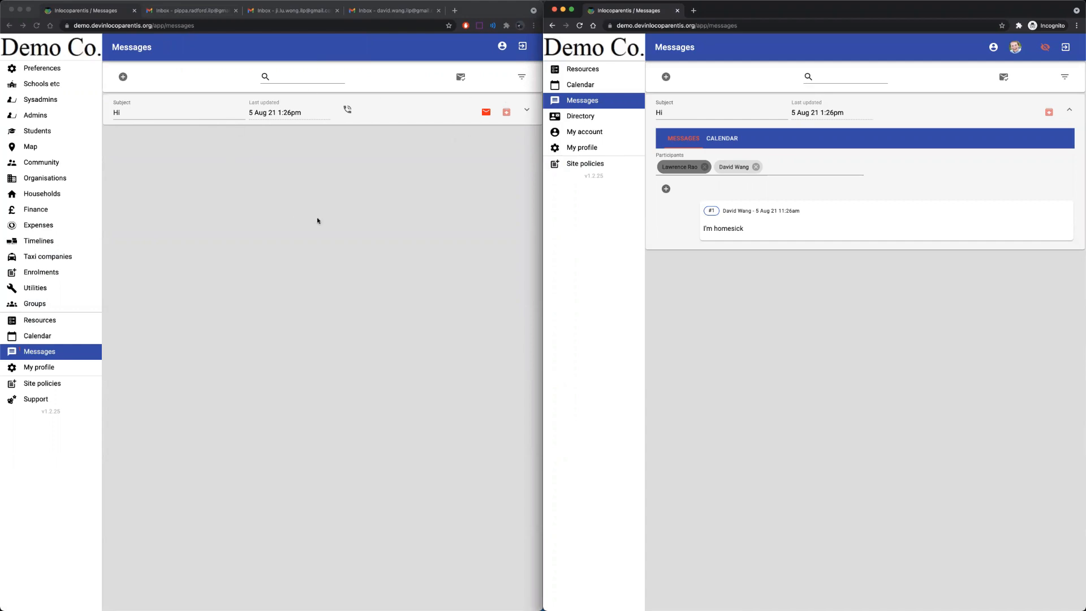
mouse_move(695, 166)
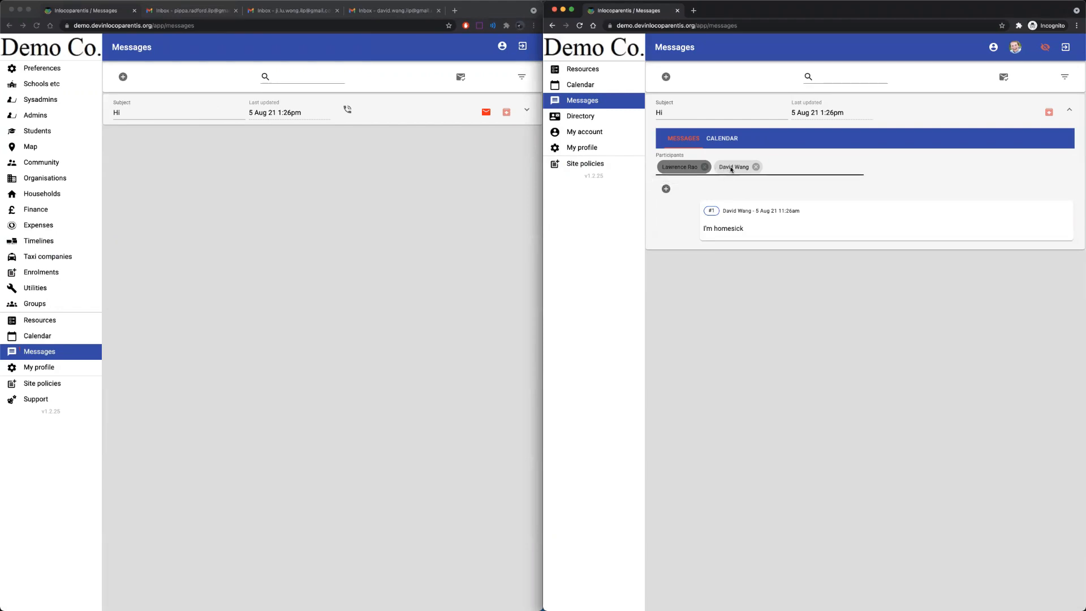
left_click(486, 115)
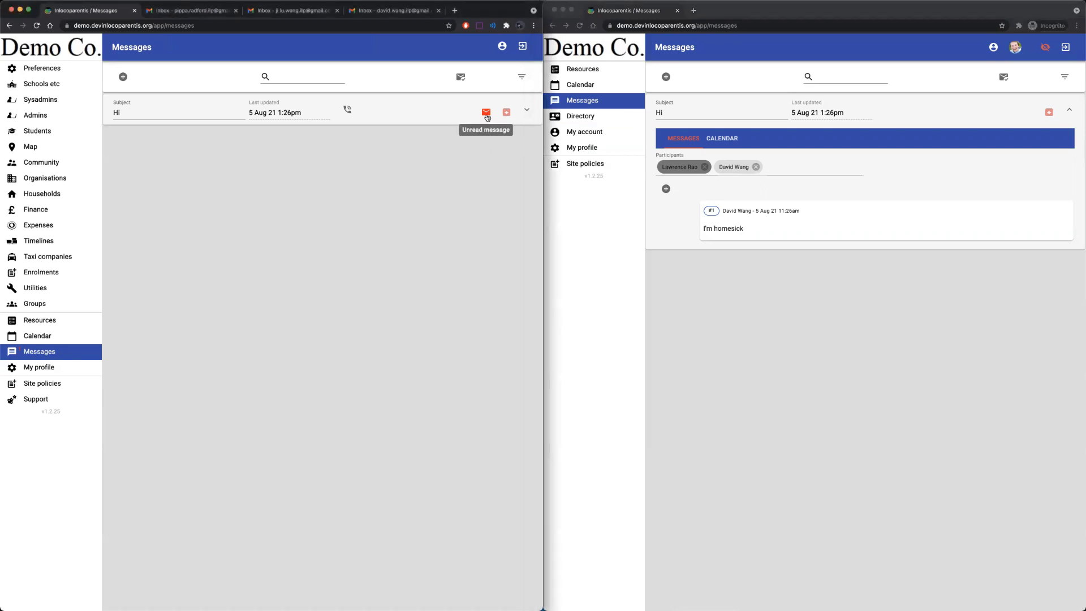
left_click(439, 112)
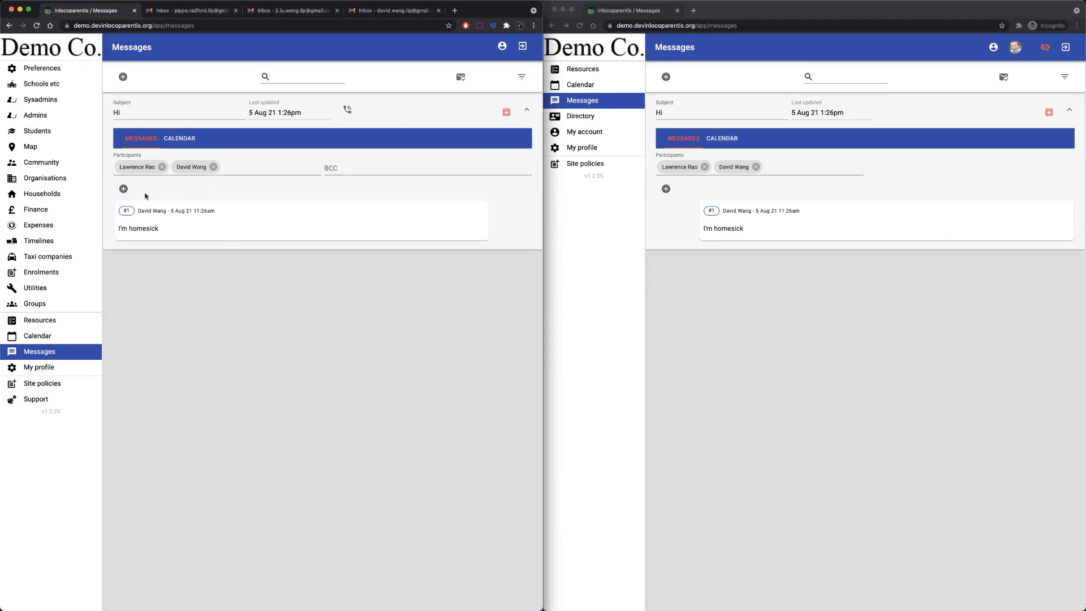
Reply 'Don't worry' in the Hi conversation and save the reply.
left_click(124, 189)
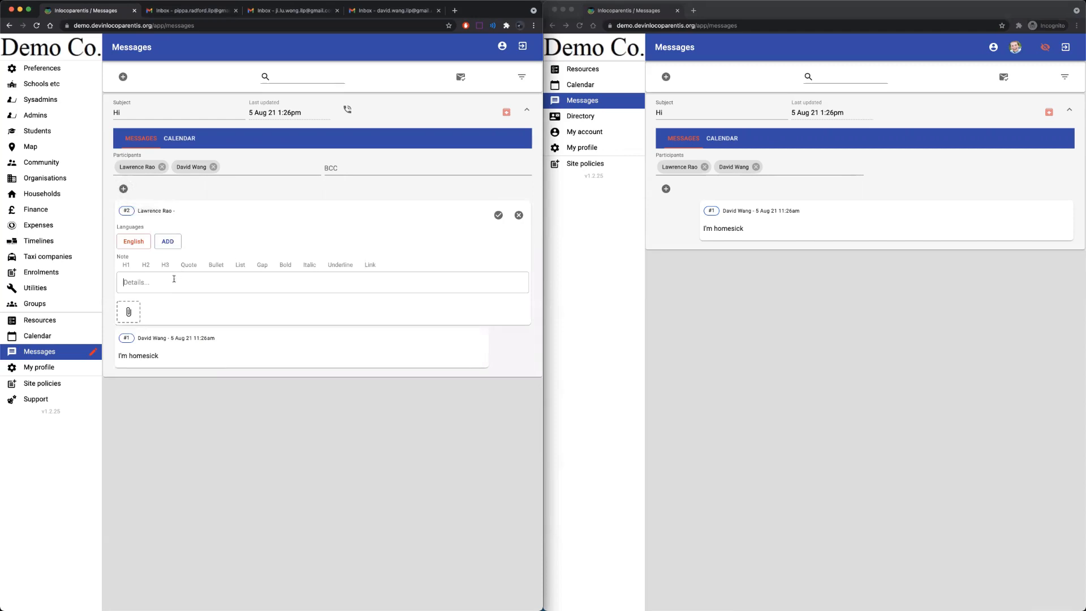
type("Don't worry.")
left_click(498, 216)
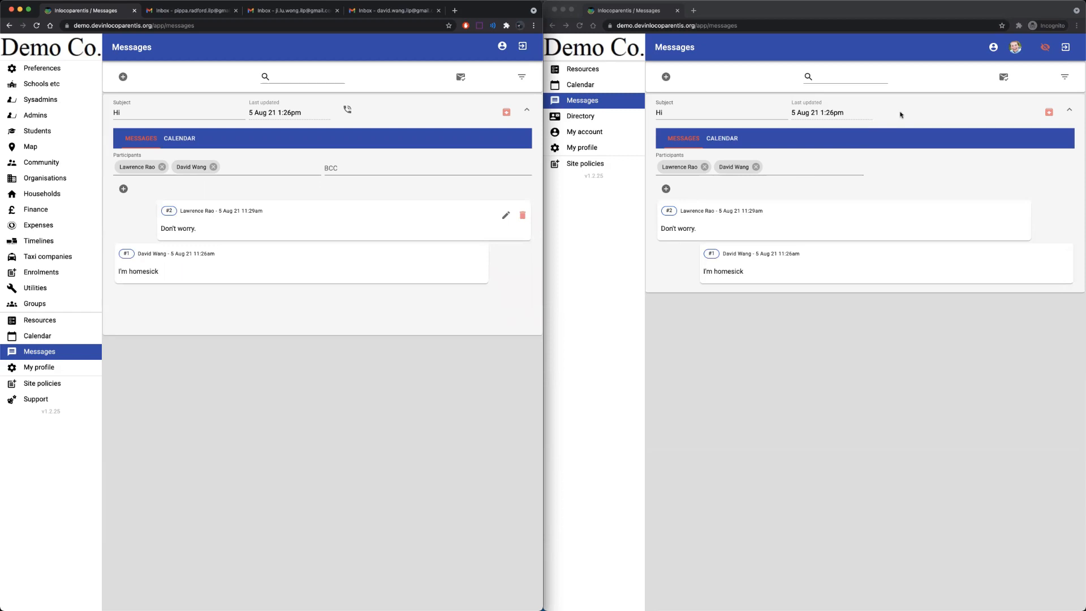
Collapse the Hi conversation in both the student's and the admin's windows.
left_click(1070, 110)
left_click(1070, 110)
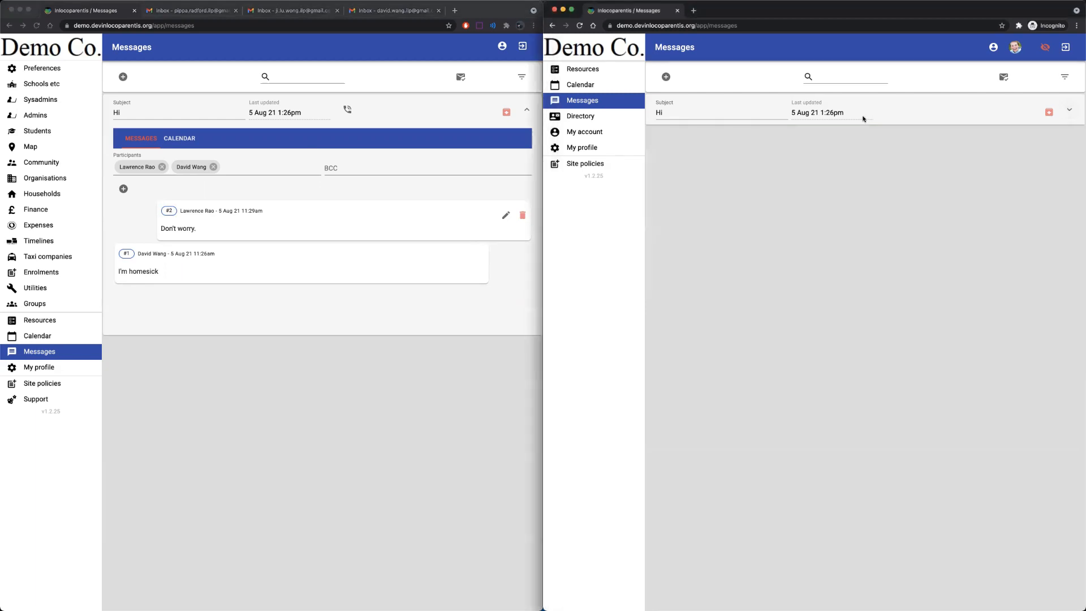
left_click(527, 110)
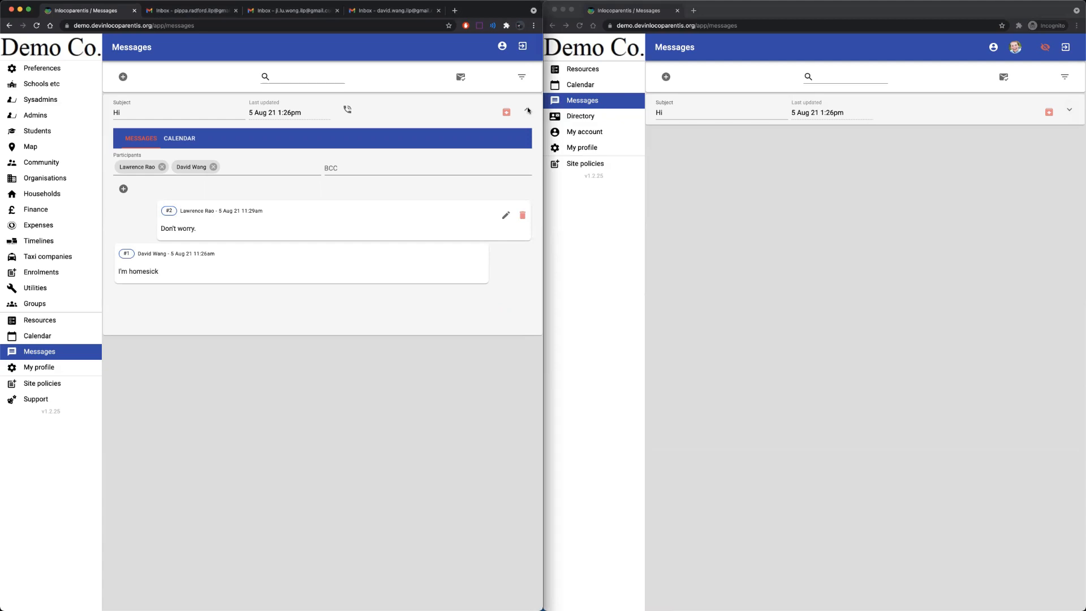
left_click(527, 111)
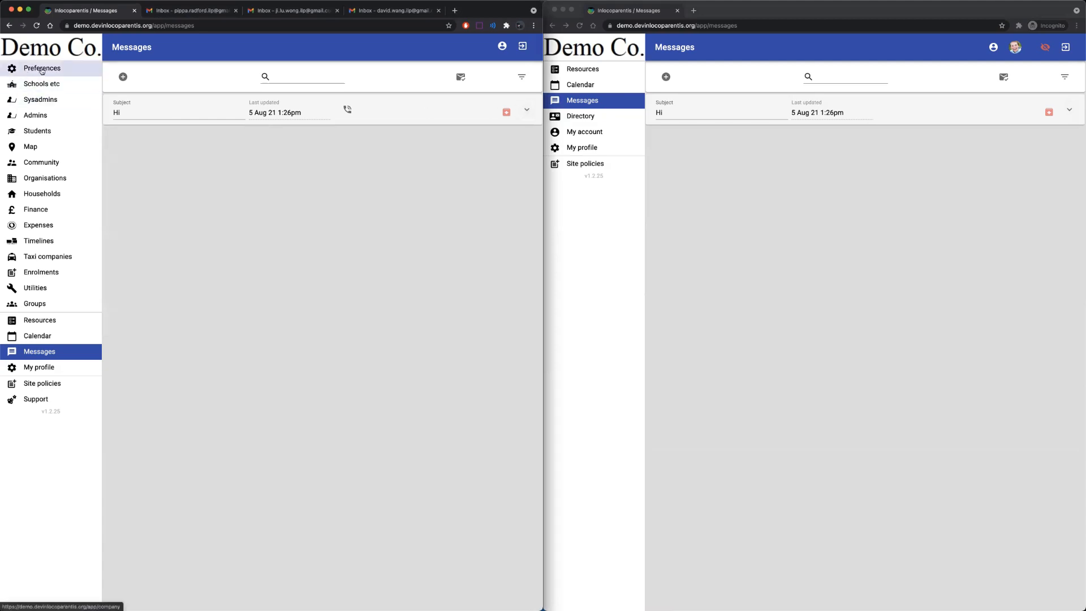
Create a new messaging rule 'Homestay -> Parent' with Host family as its sender role.
left_click(41, 70)
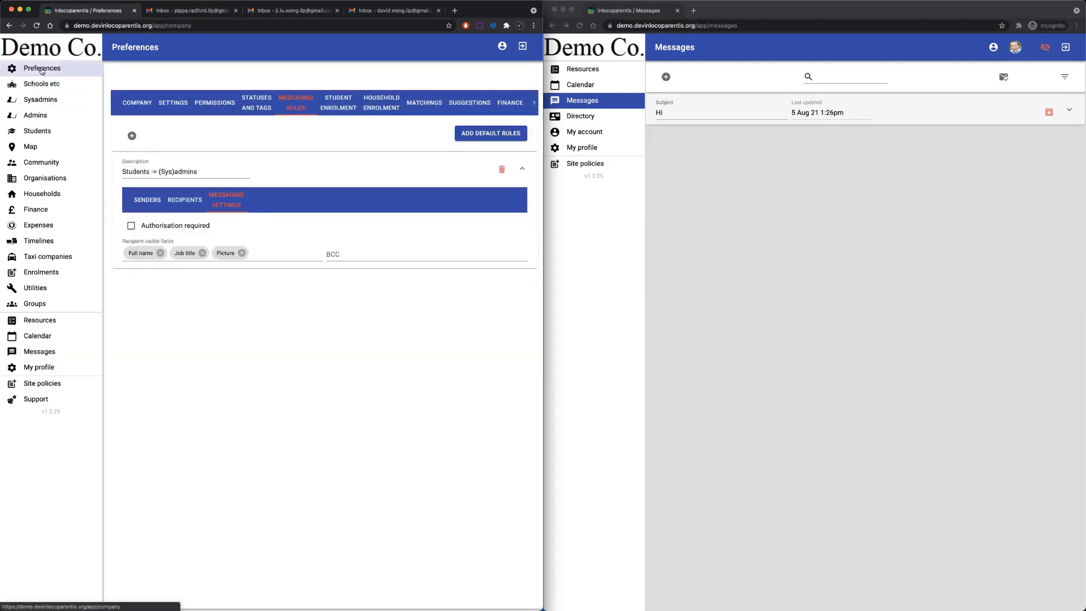
left_click(133, 136)
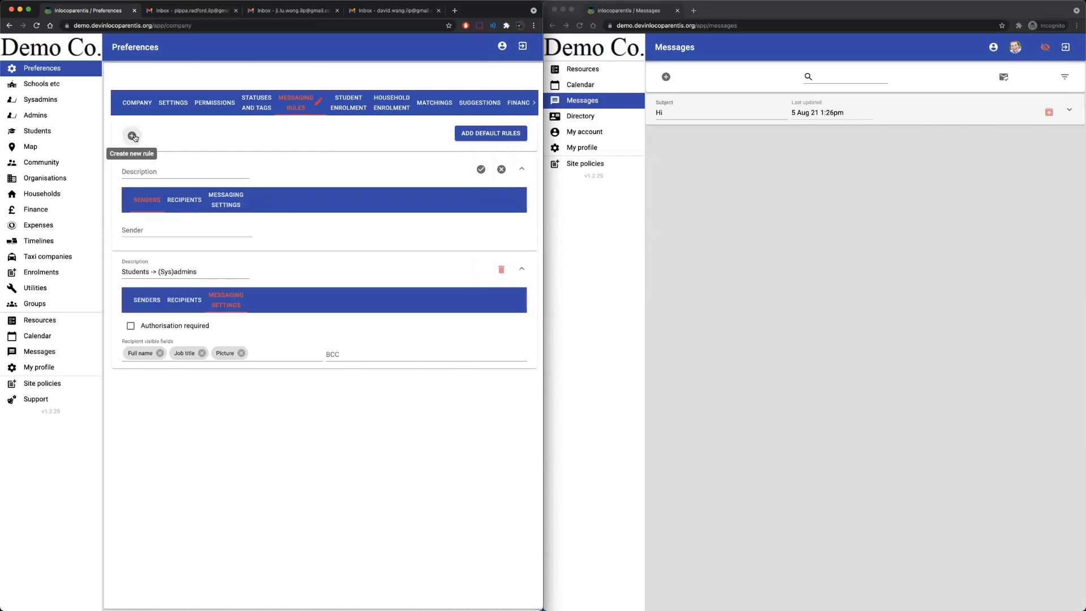
left_click(153, 172)
type("Homestay -> Par")
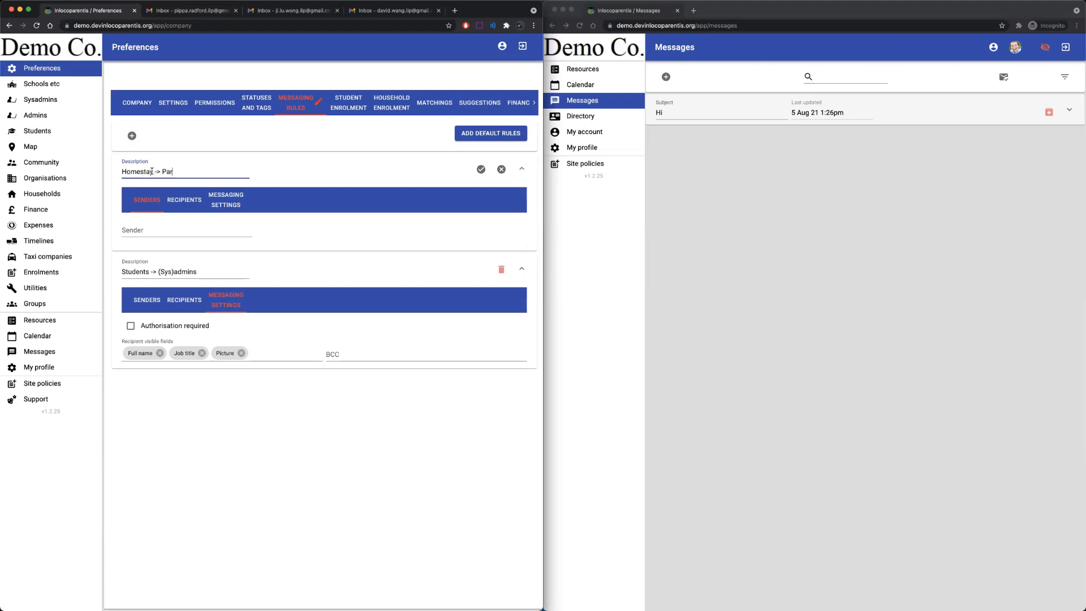
type("ent")
left_click(151, 228)
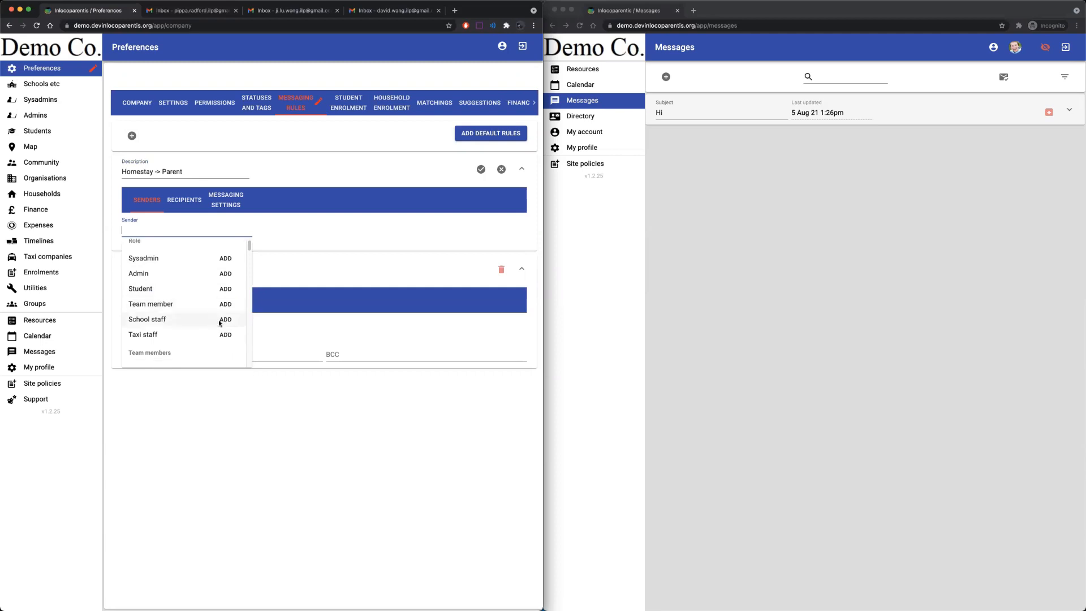
scroll(220, 322, "down", 2)
scroll(158, 340, "down", 3)
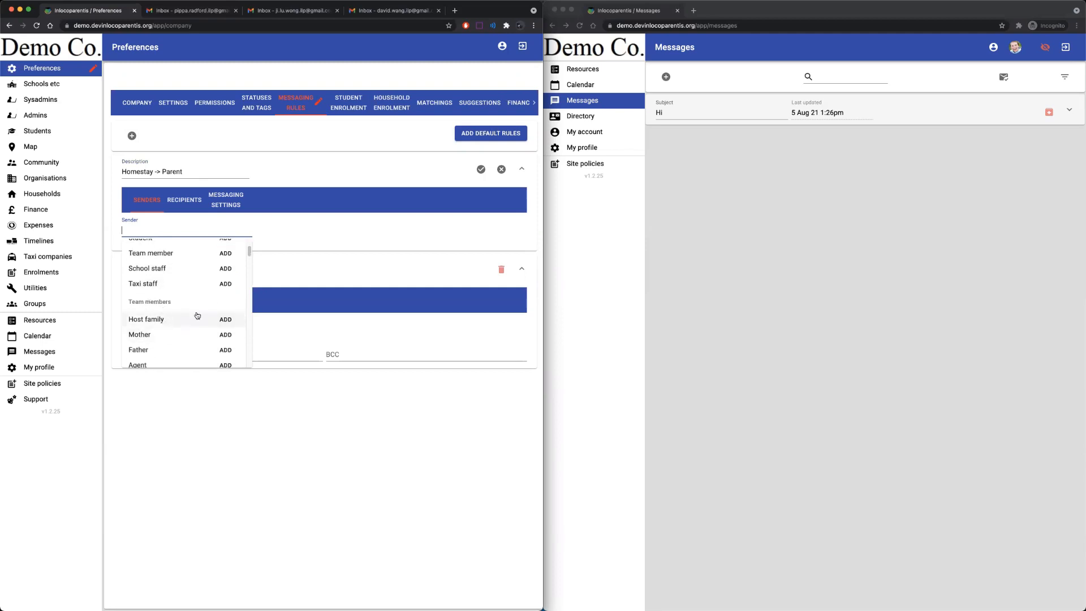
left_click(225, 320)
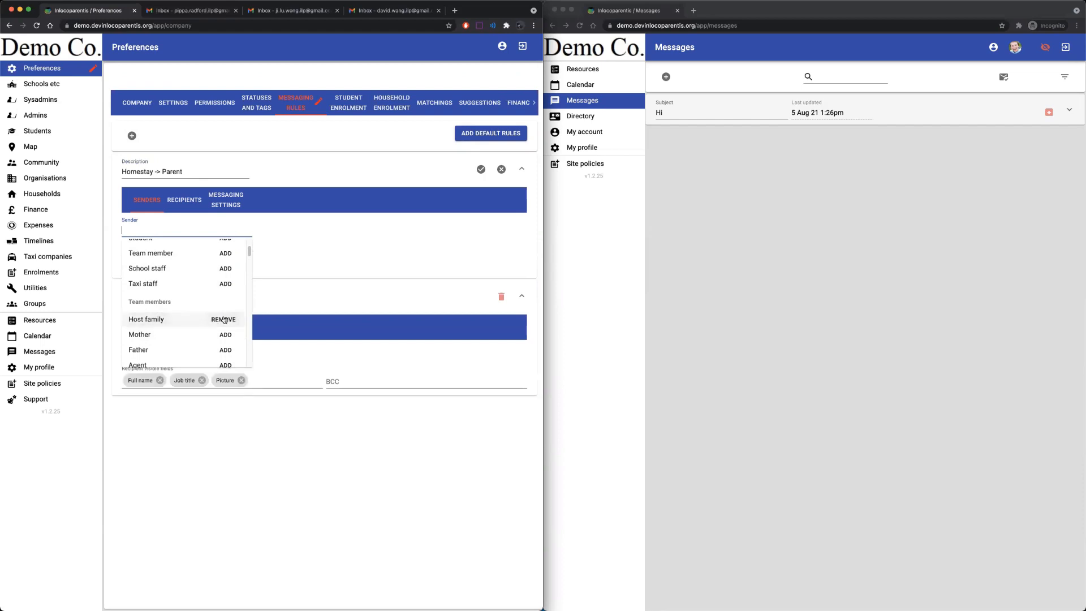
left_click(348, 240)
Add Mother and Father as the rule's recipient roles.
left_click(189, 201)
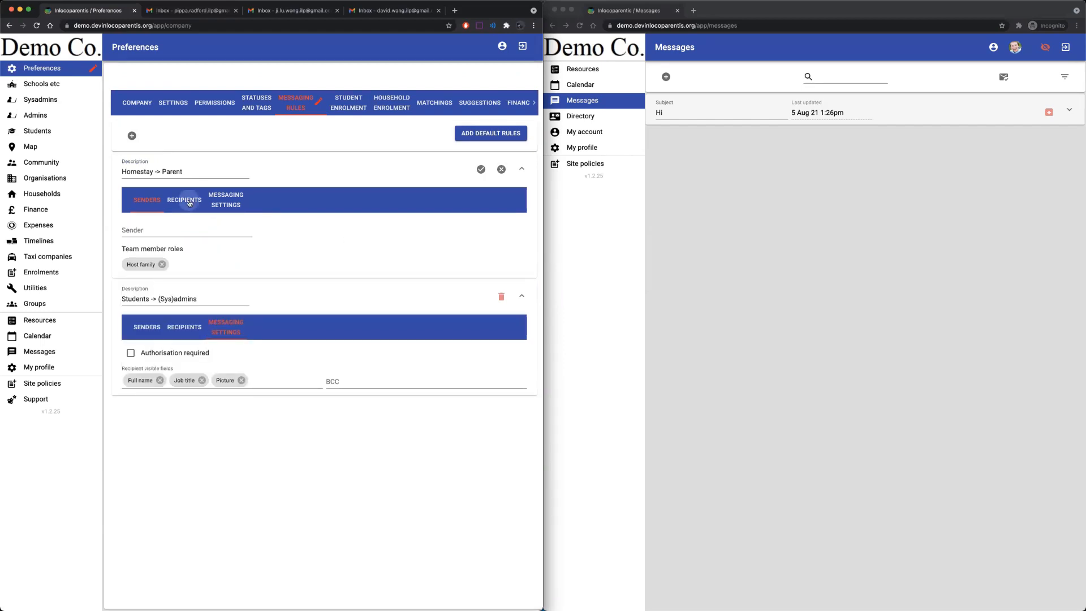
left_click(185, 231)
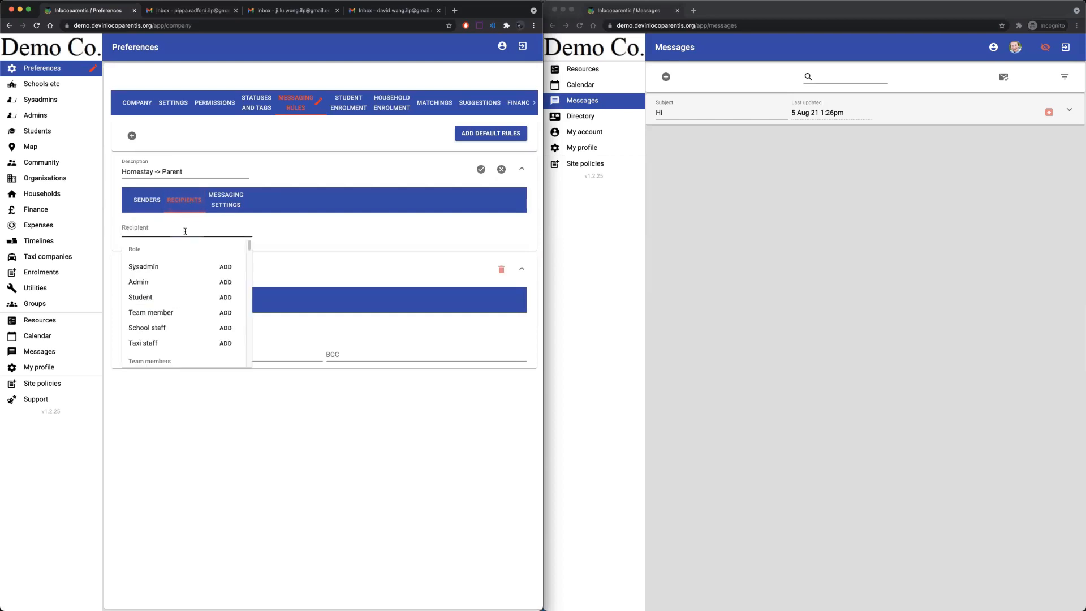
scroll(219, 319, "down", 2)
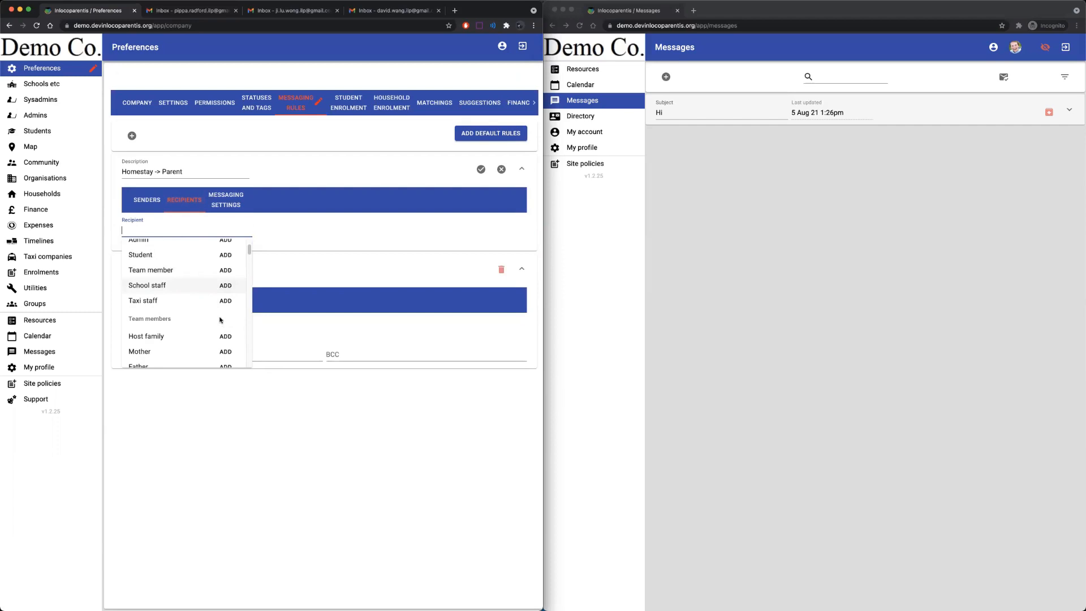
scroll(220, 320, "down", 2)
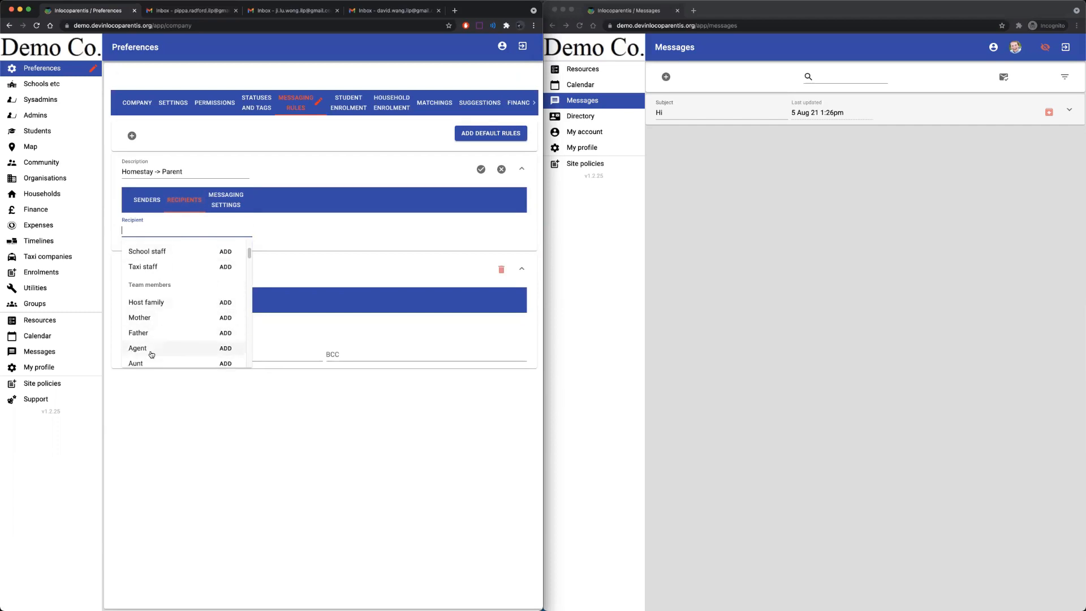
left_click(222, 319)
left_click(224, 333)
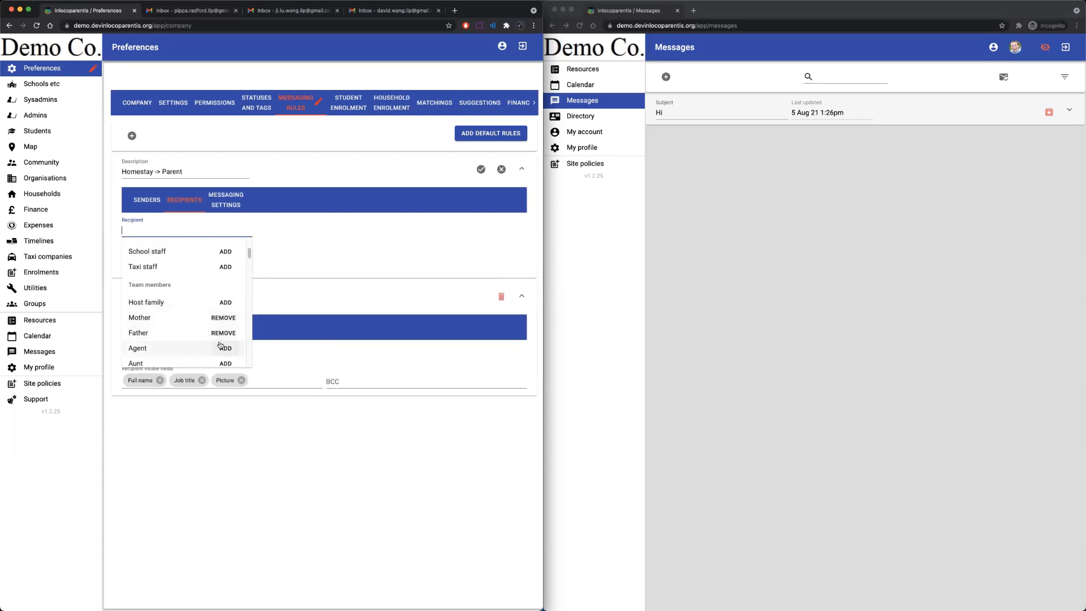
left_click(314, 232)
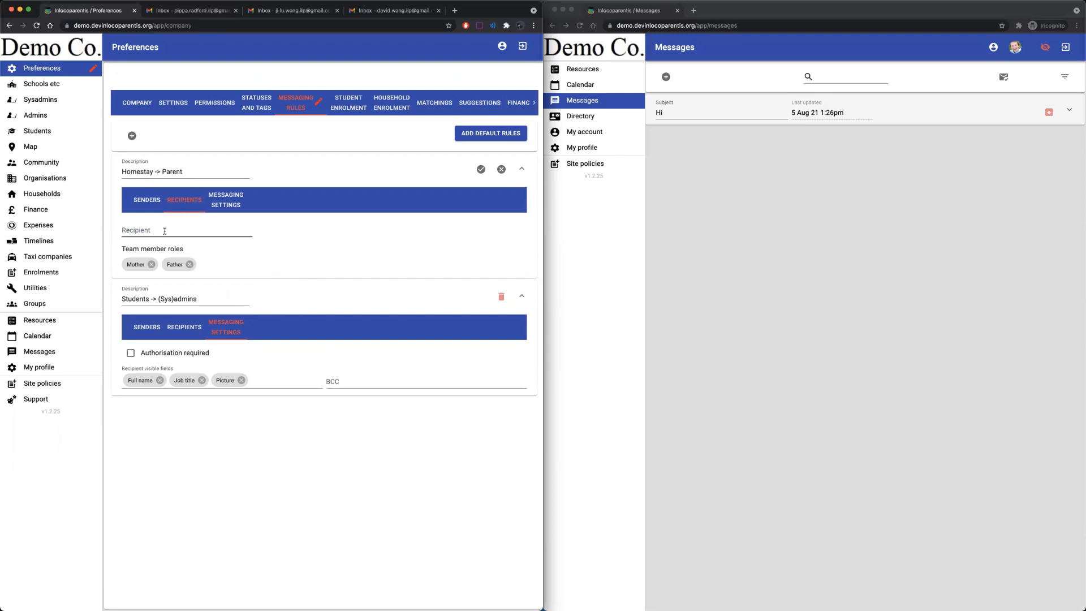
Make recipients' Full name and Picture visible in the rule's messaging settings.
left_click(229, 207)
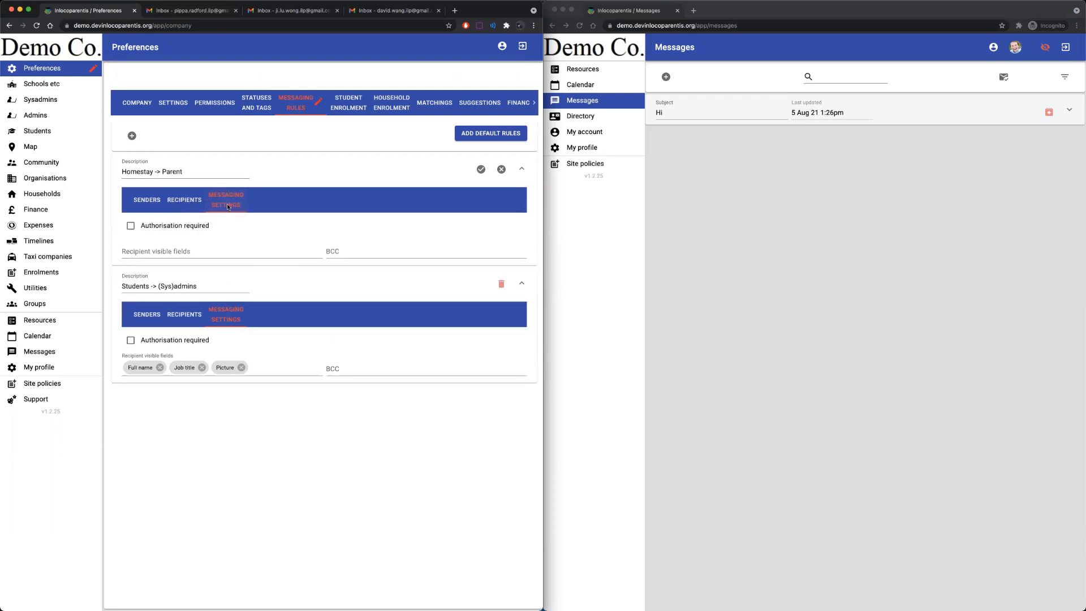
left_click(203, 249)
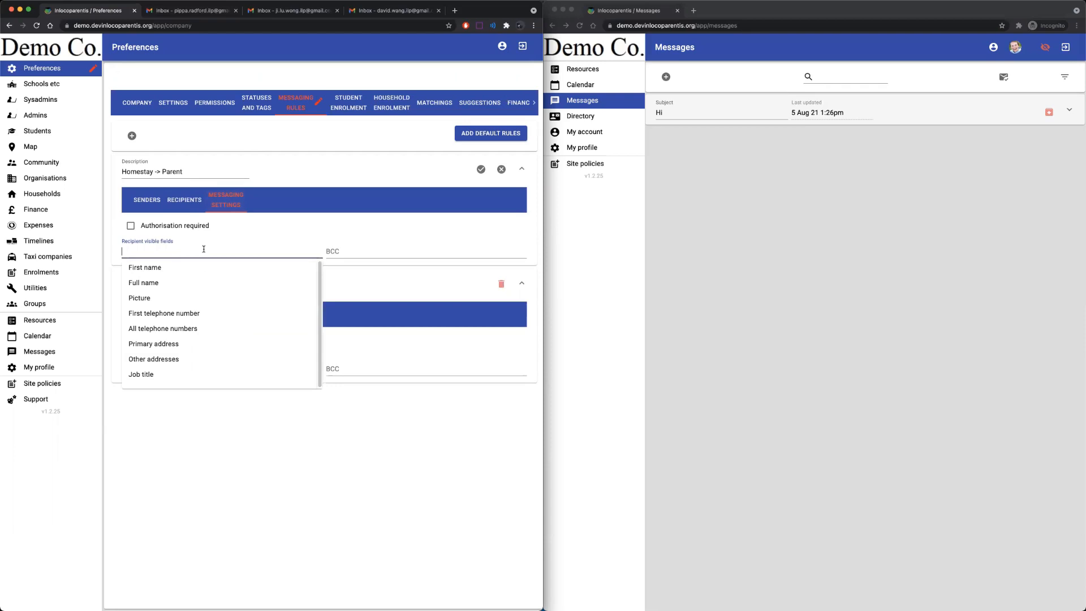
left_click(151, 285)
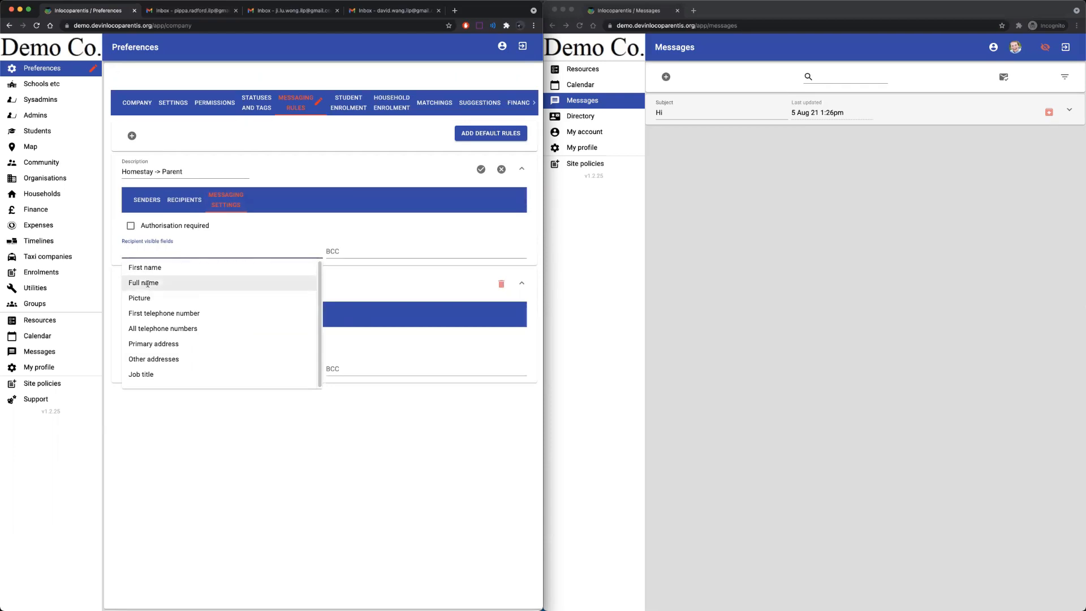
left_click(172, 301)
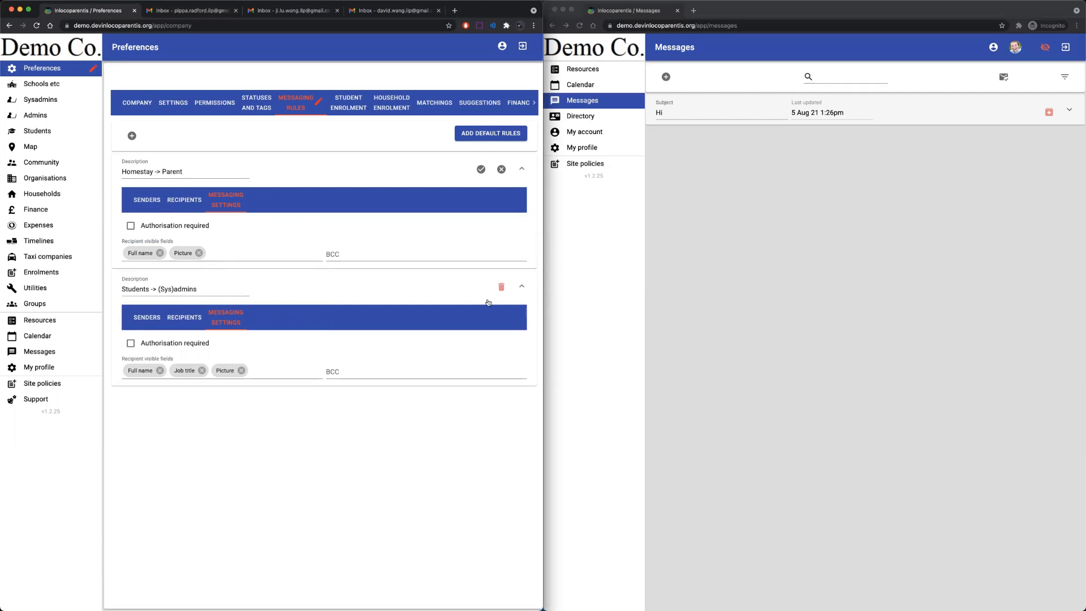
left_click(521, 286)
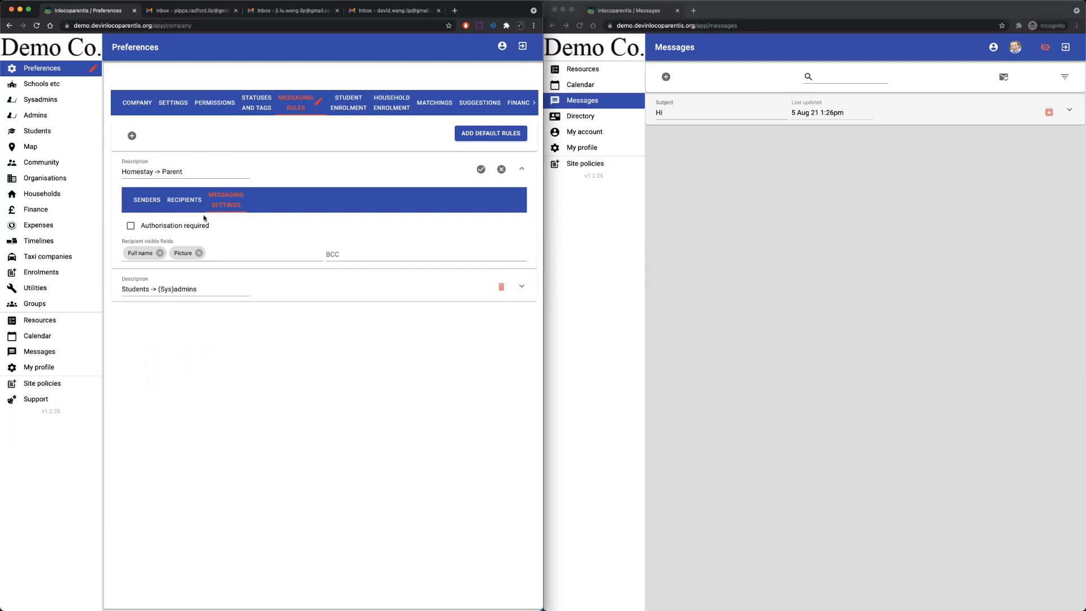
BCC a matching sysadmin user and require authorisation for messages under this rule.
left_click(337, 255)
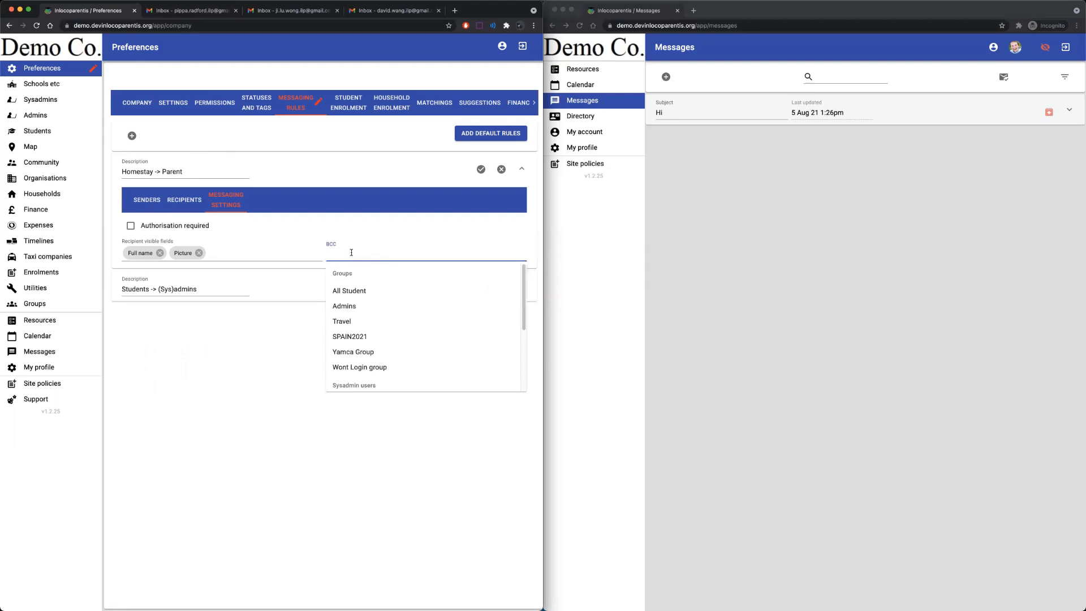
type("Law")
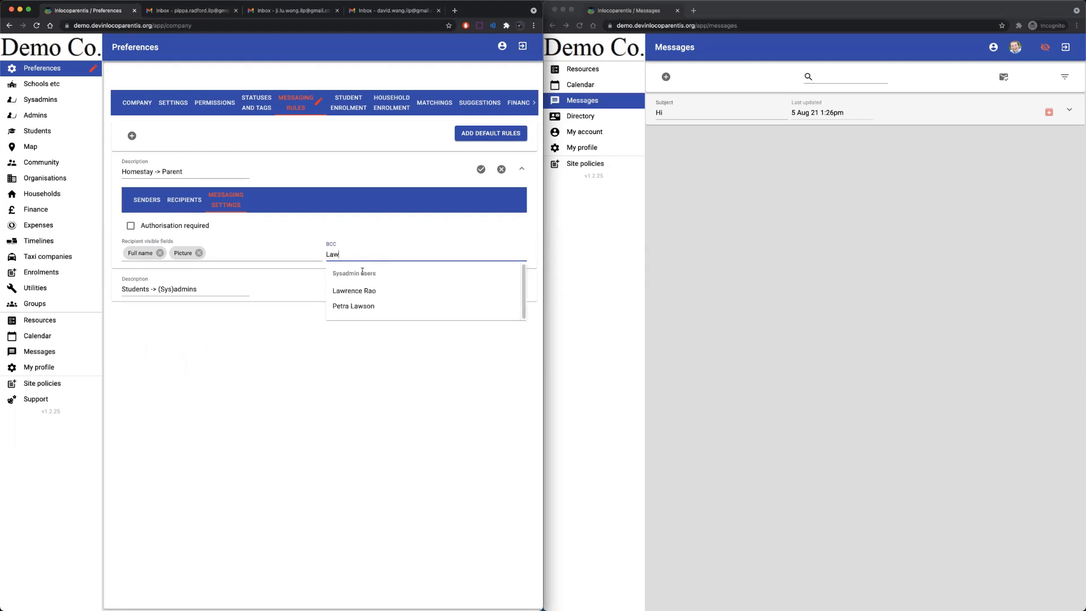
left_click(361, 292)
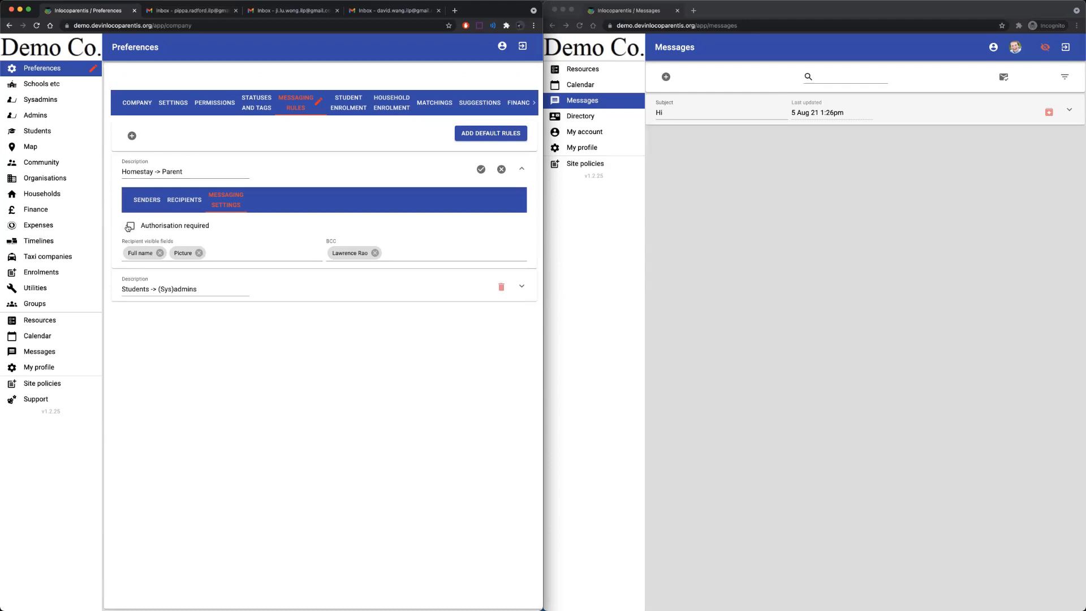
left_click(129, 226)
Save the rule, then in the incognito window stop impersonating the student and view as the homestay host.
left_click(481, 170)
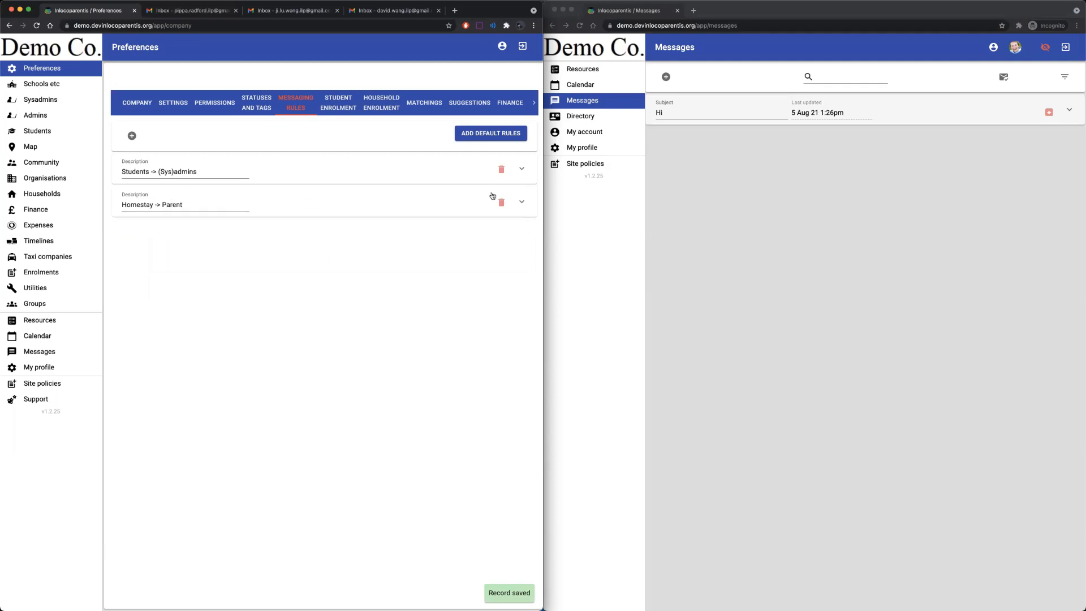
left_click(995, 183)
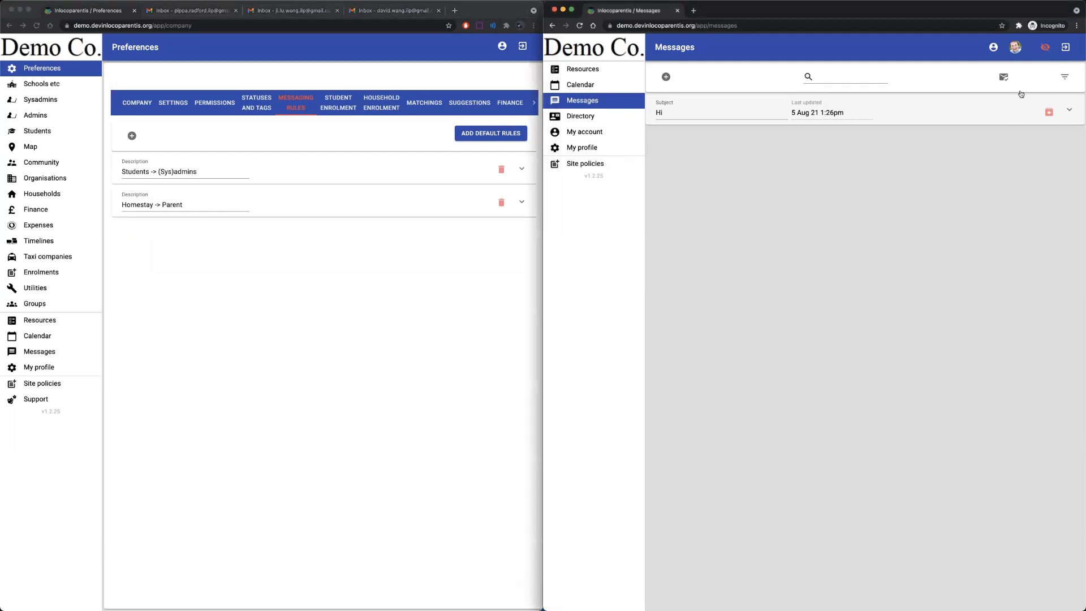
left_click(1046, 46)
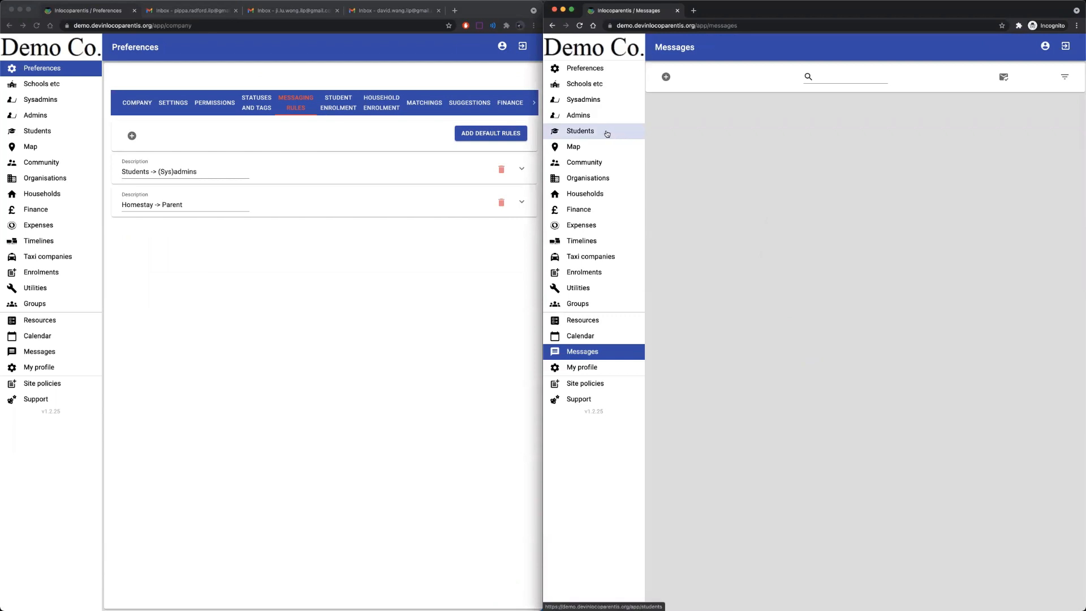
left_click(586, 161)
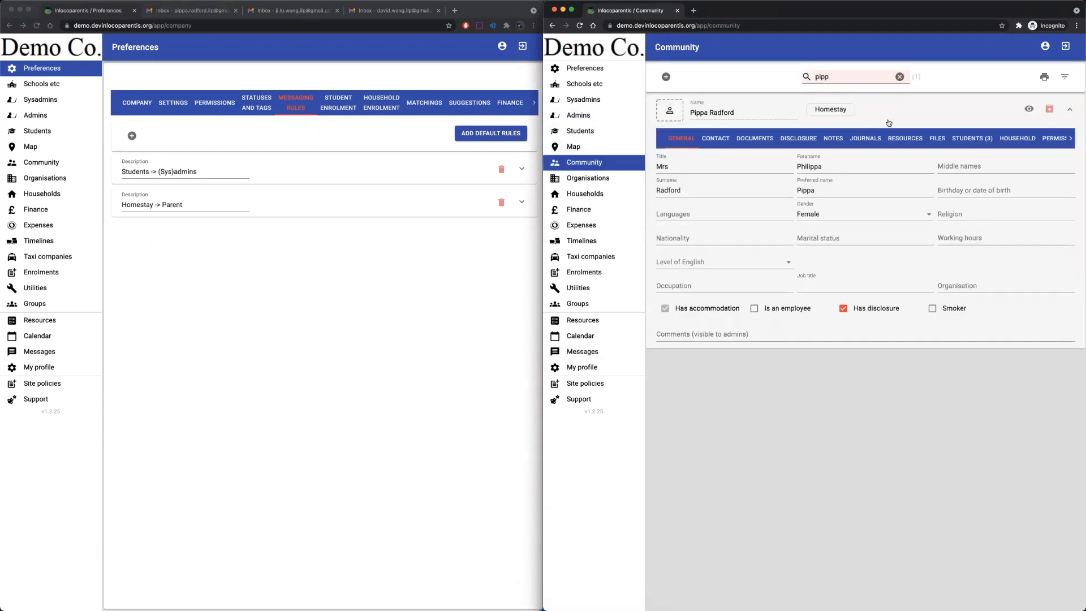
left_click(1026, 108)
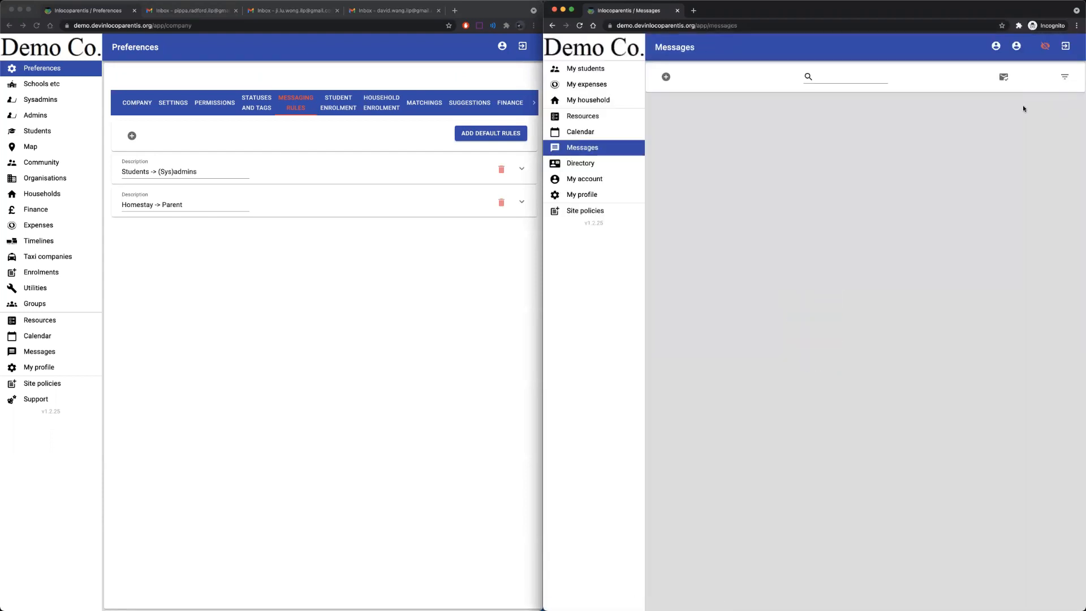
Open the host's Directory, then in the admin window open the host's first of three hosted students.
left_click(581, 163)
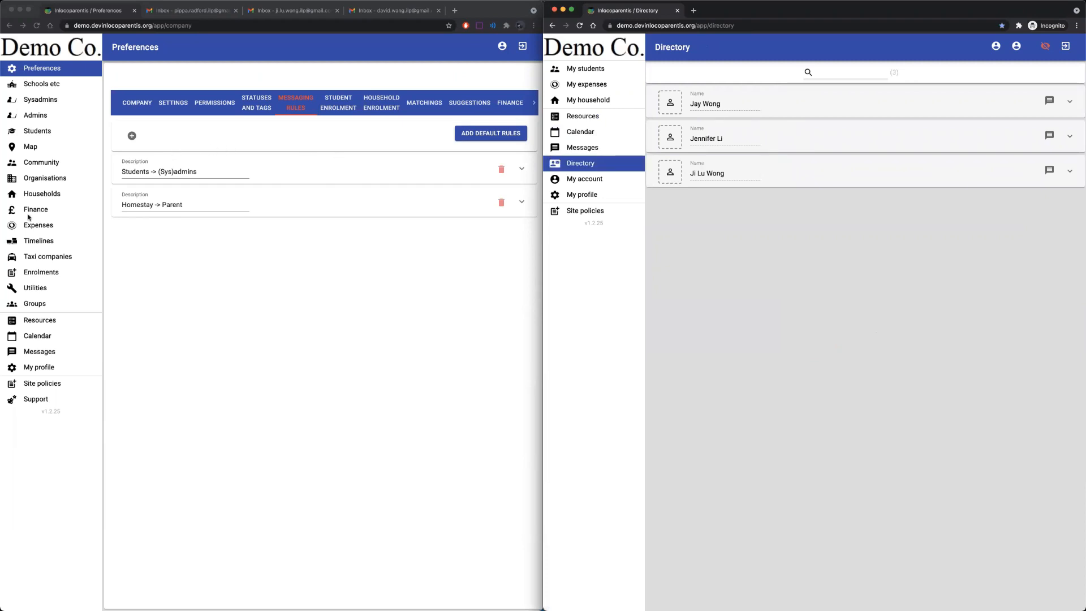
left_click(54, 164)
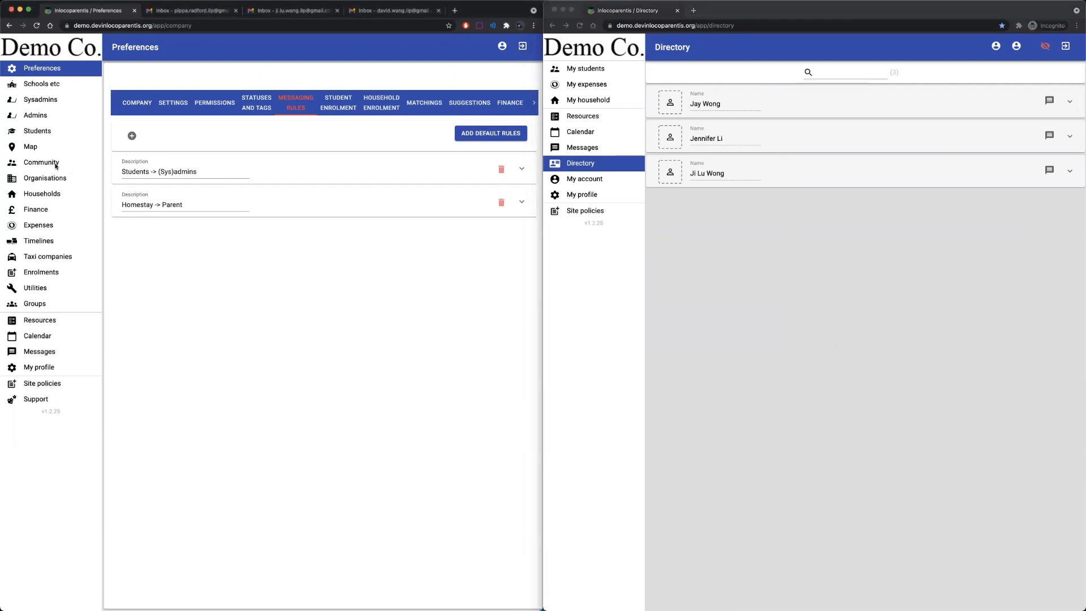
left_click(53, 164)
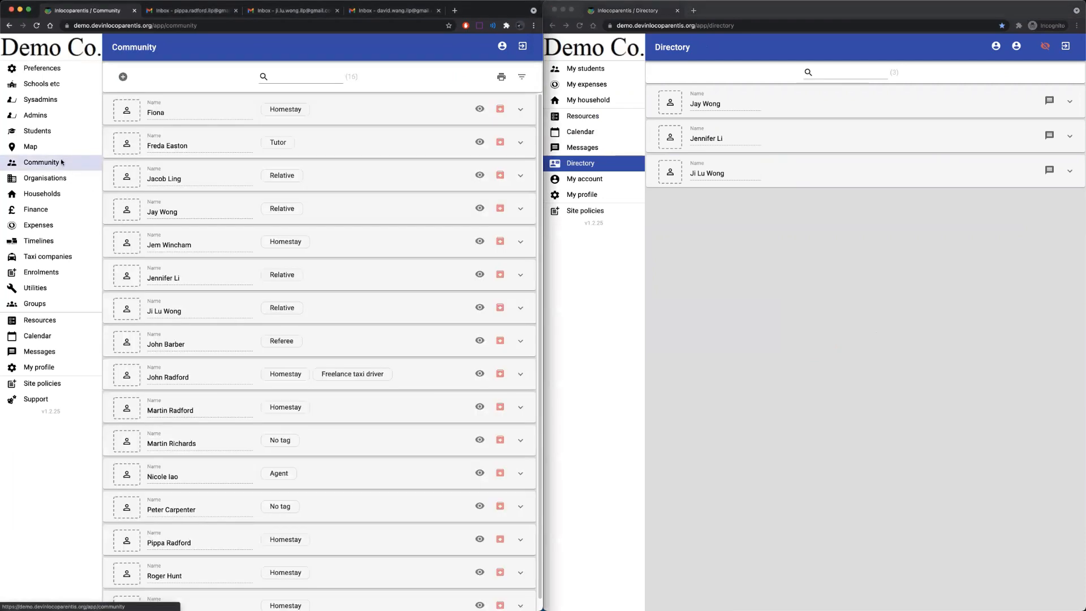
scroll(381, 416, "down", 1)
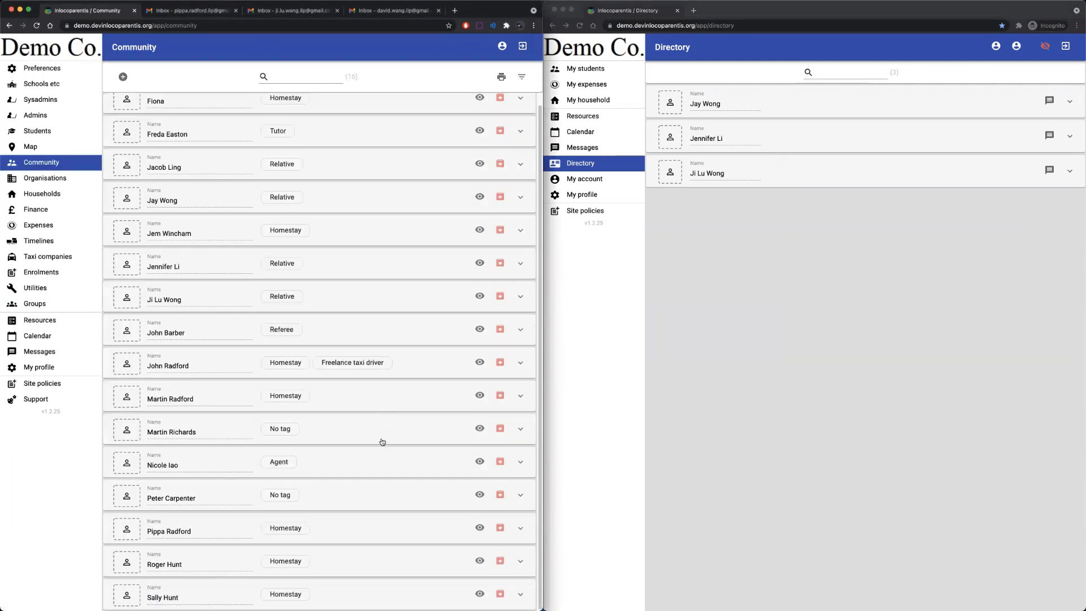
left_click(392, 524)
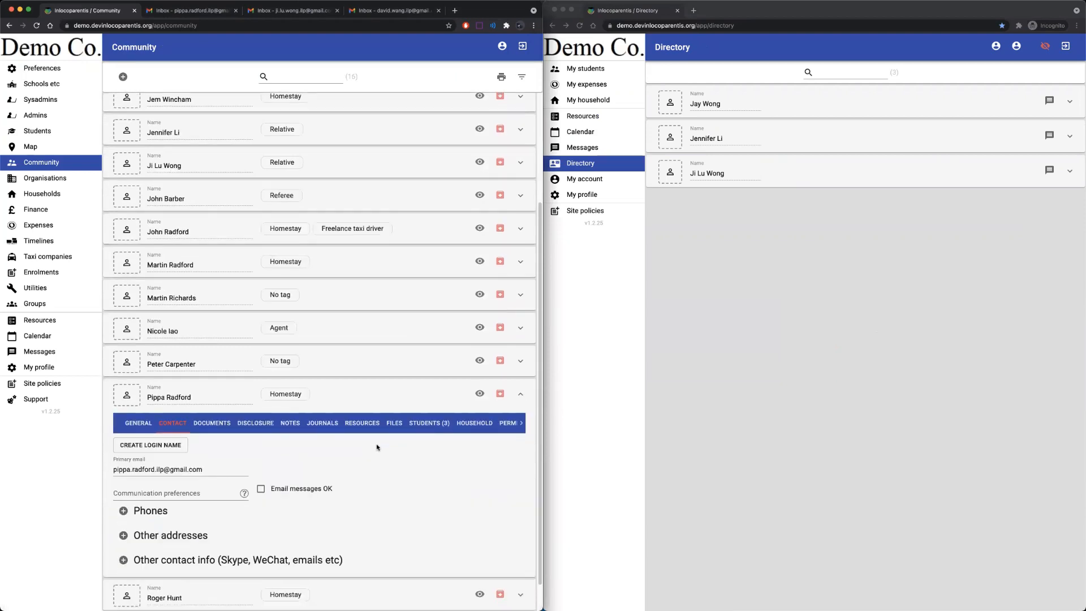
left_click(433, 414)
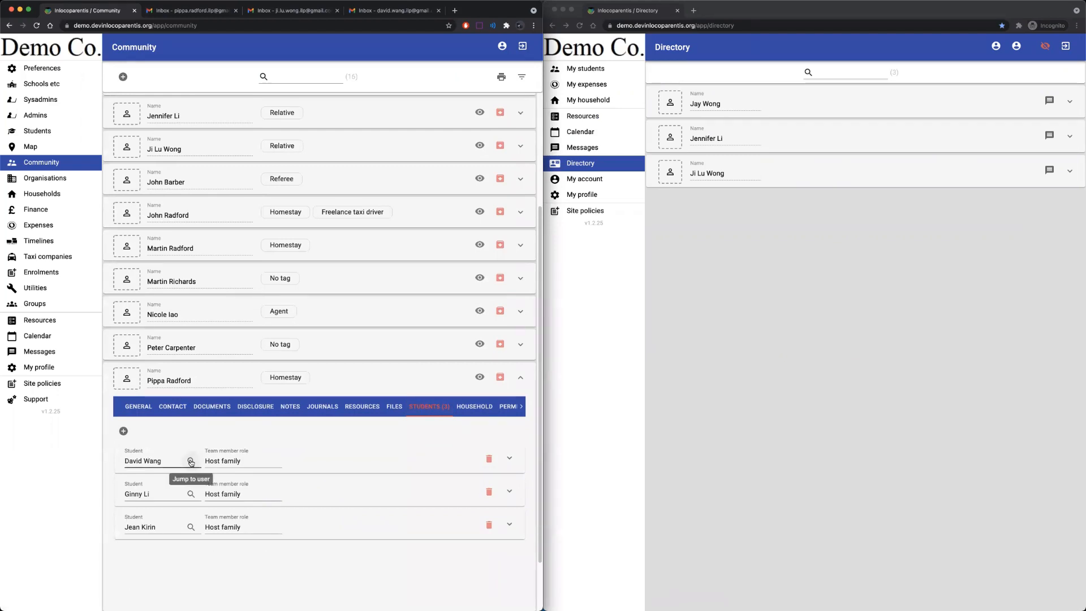
left_click(190, 461)
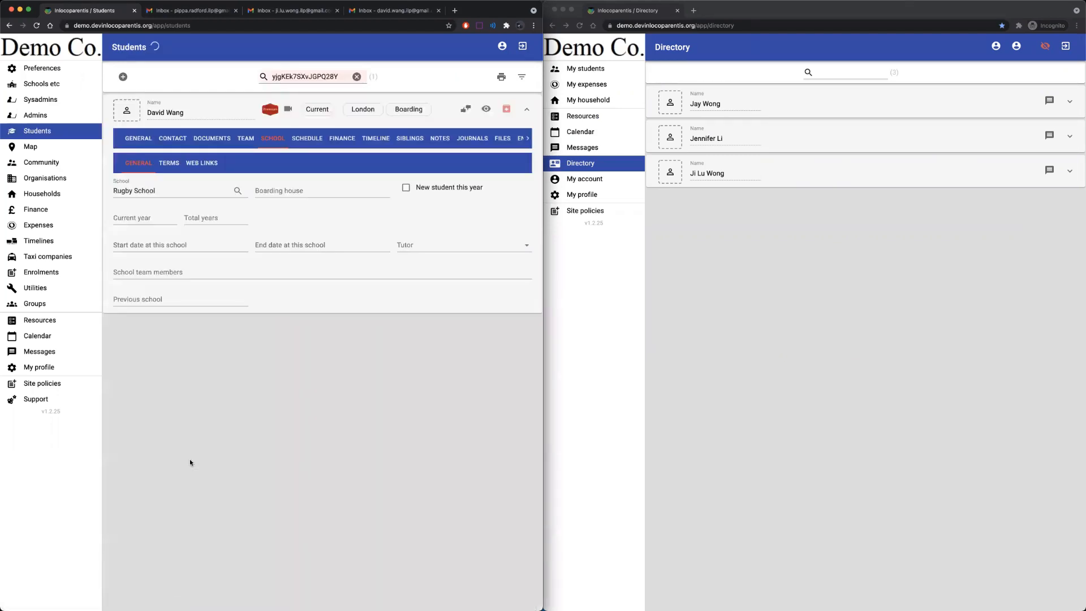
List the student's six team members, then expand the mother's entry in the student's directory window.
left_click(245, 139)
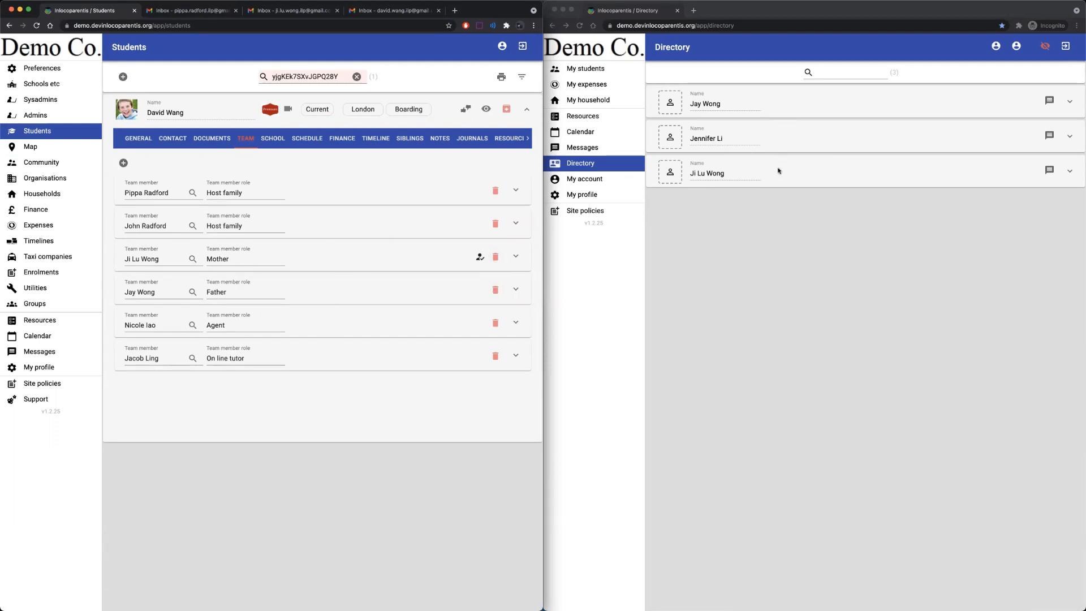
left_click(775, 226)
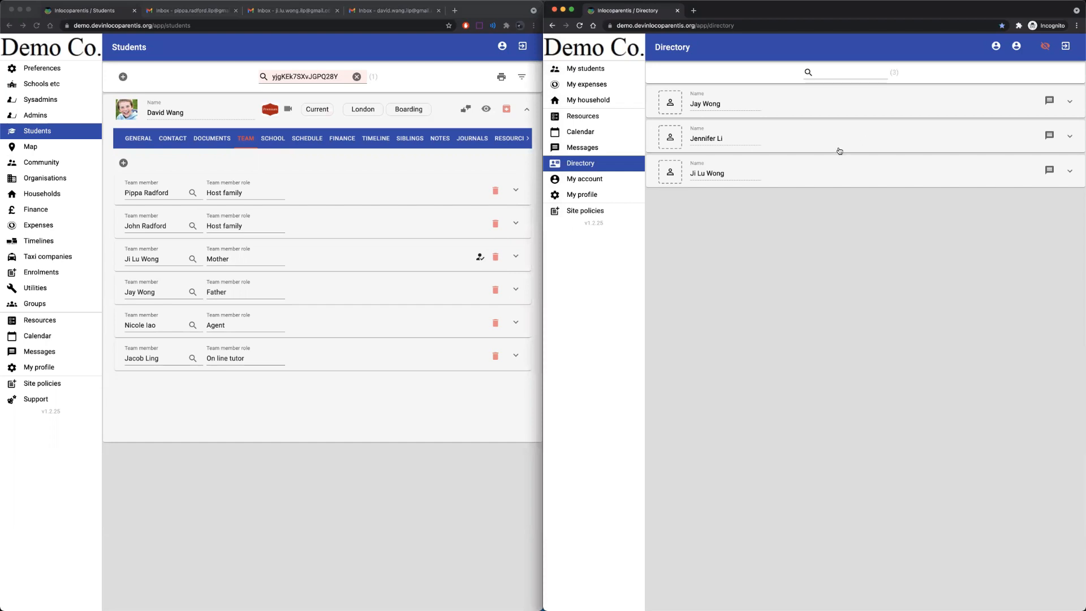
left_click(822, 173)
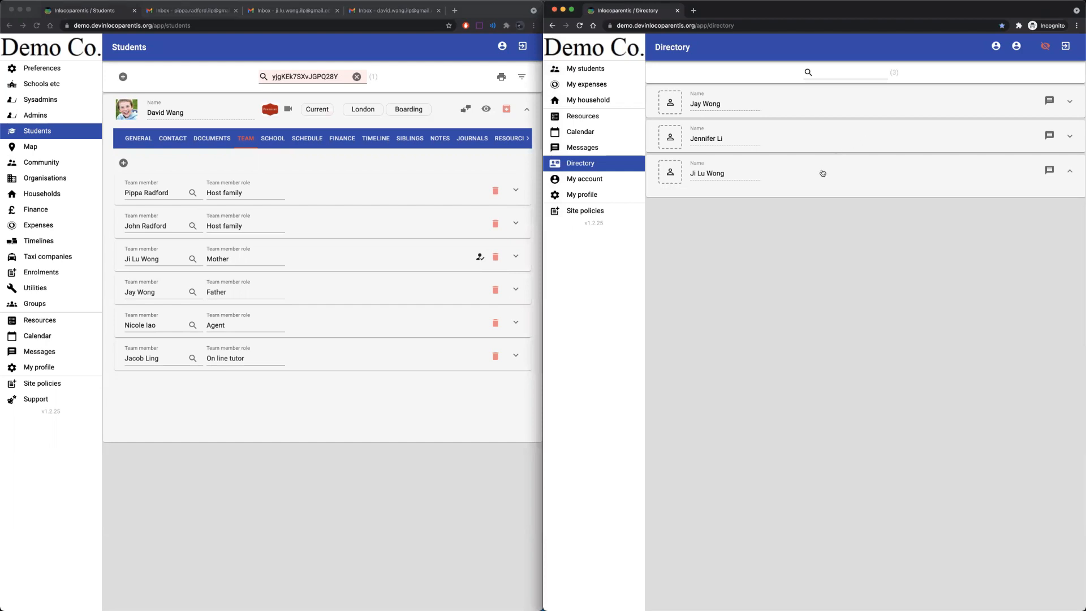
Start a new message to the mother, and show the Community member list in the staff window.
left_click(1049, 171)
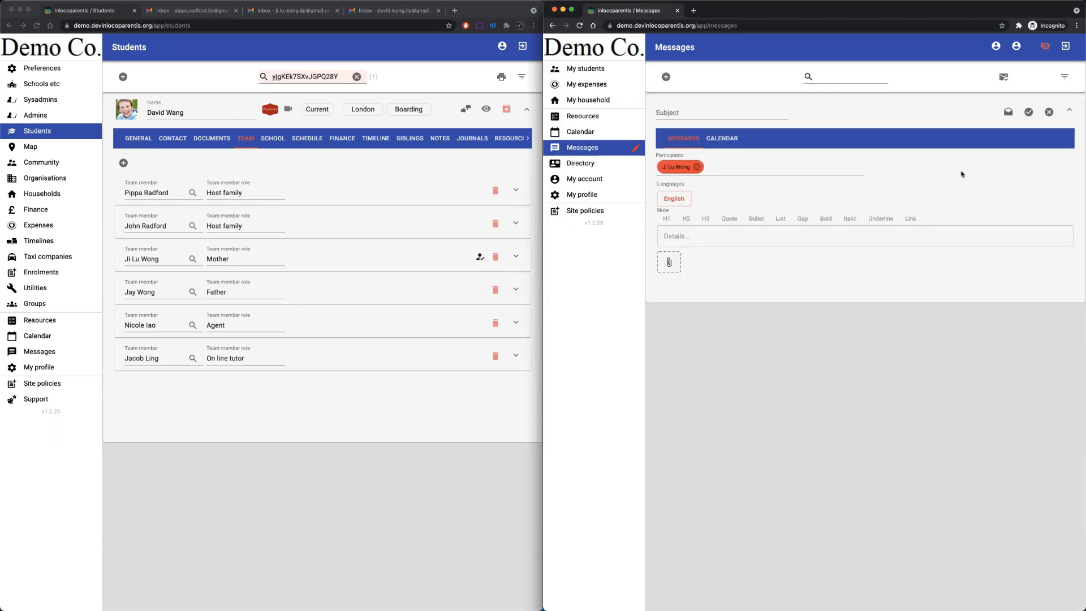
mouse_move(677, 171)
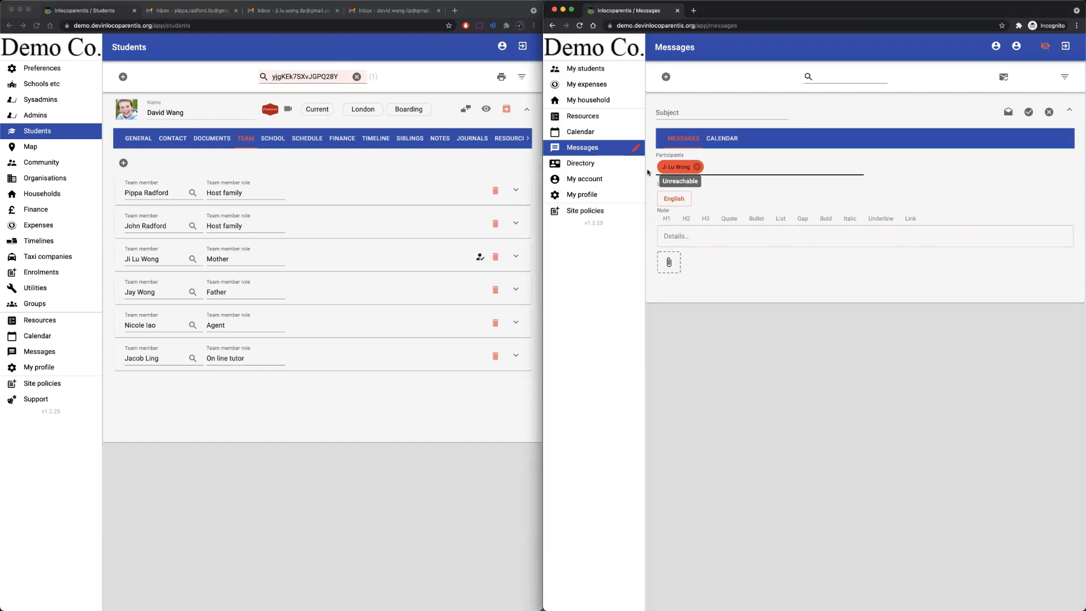
left_click(49, 162)
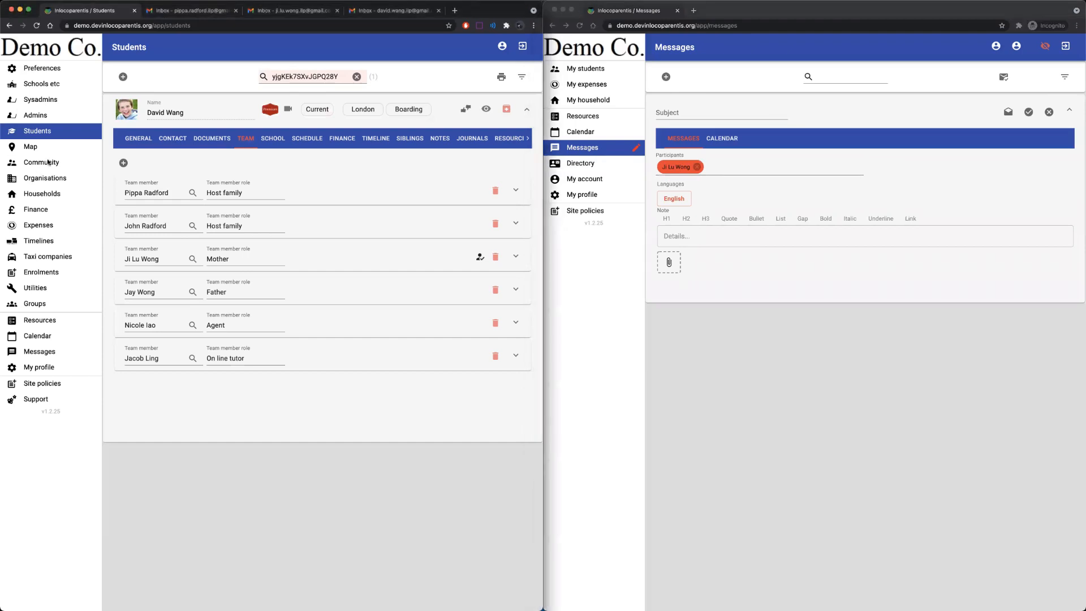
left_click(49, 162)
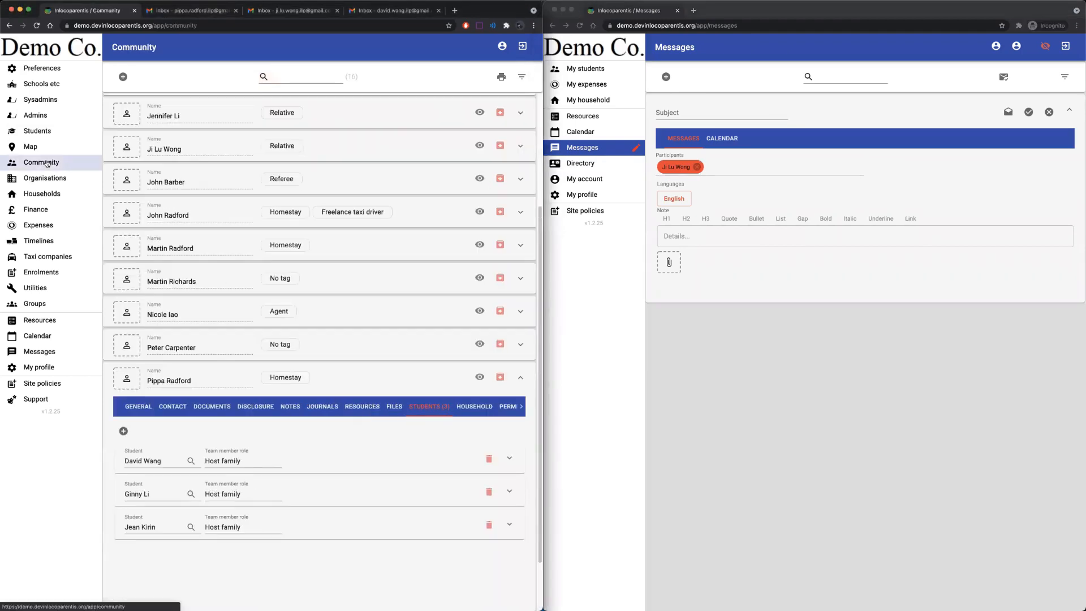
Tick Email messages OK on the mother's contact details and save her record.
left_click(347, 151)
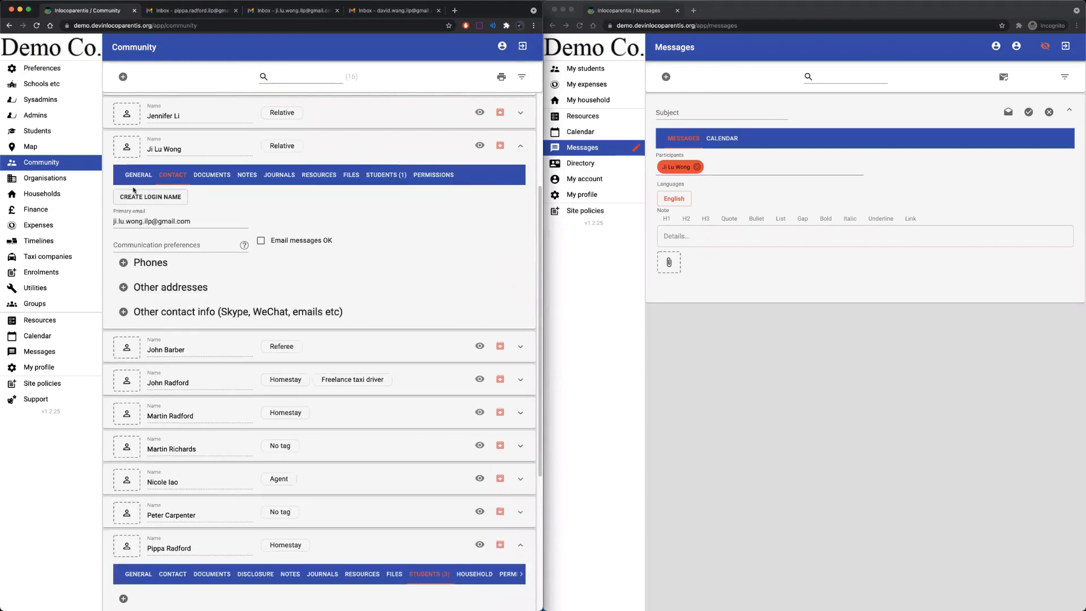
left_click(149, 225)
left_click(263, 241)
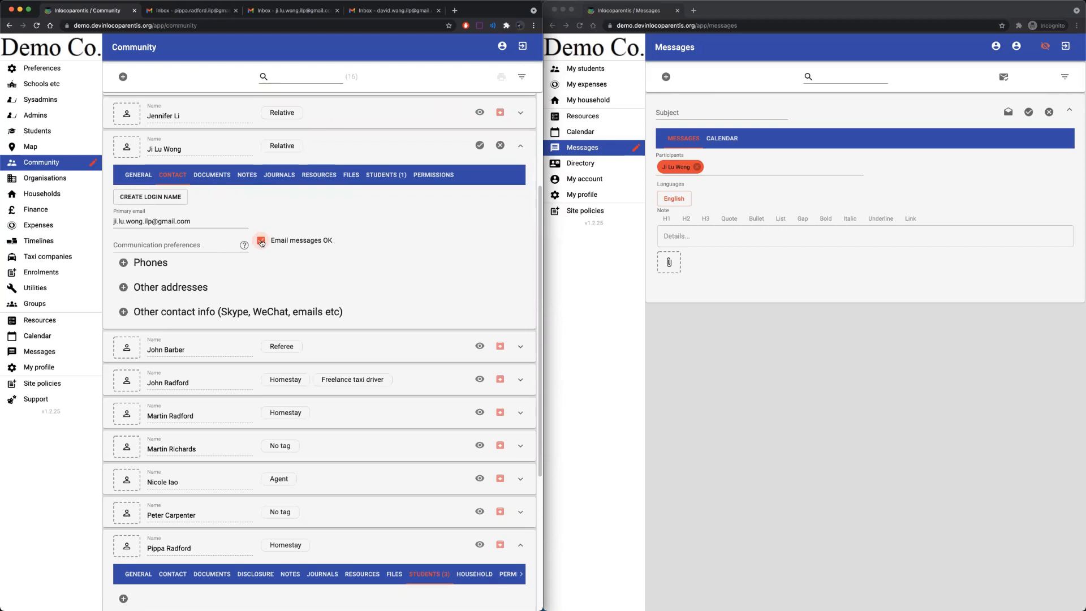
left_click(479, 146)
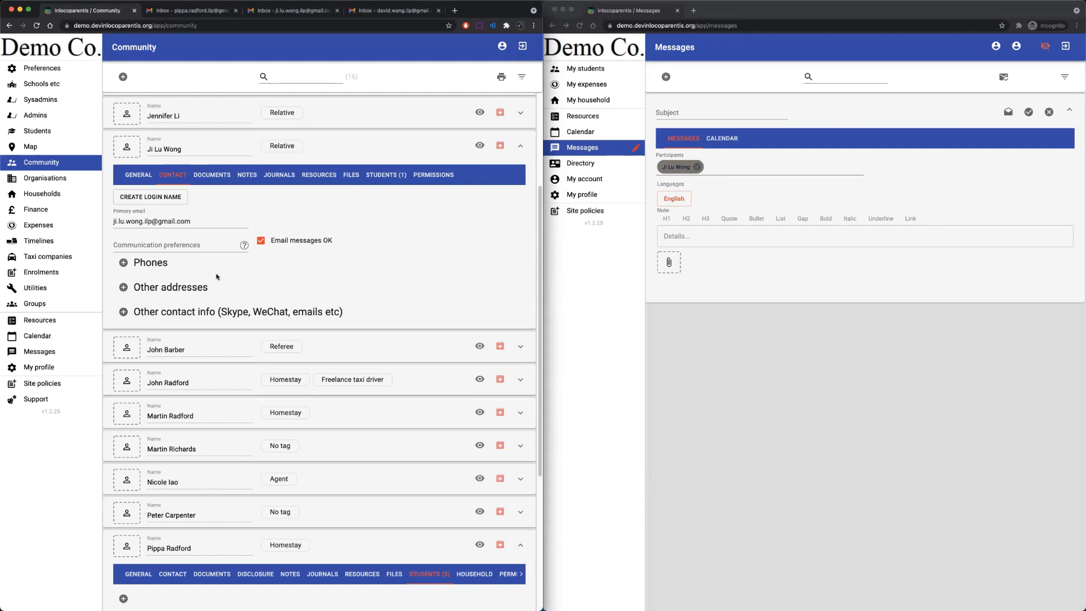
Go via My profile back to the admin's Messages list showing the Hi conversation.
left_click(46, 368)
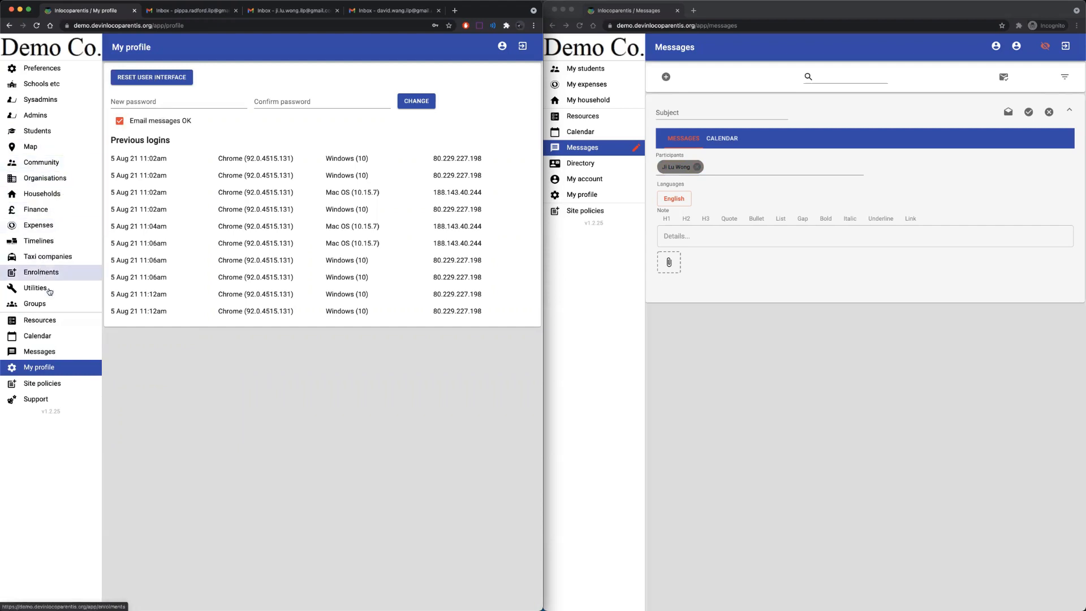
left_click(40, 351)
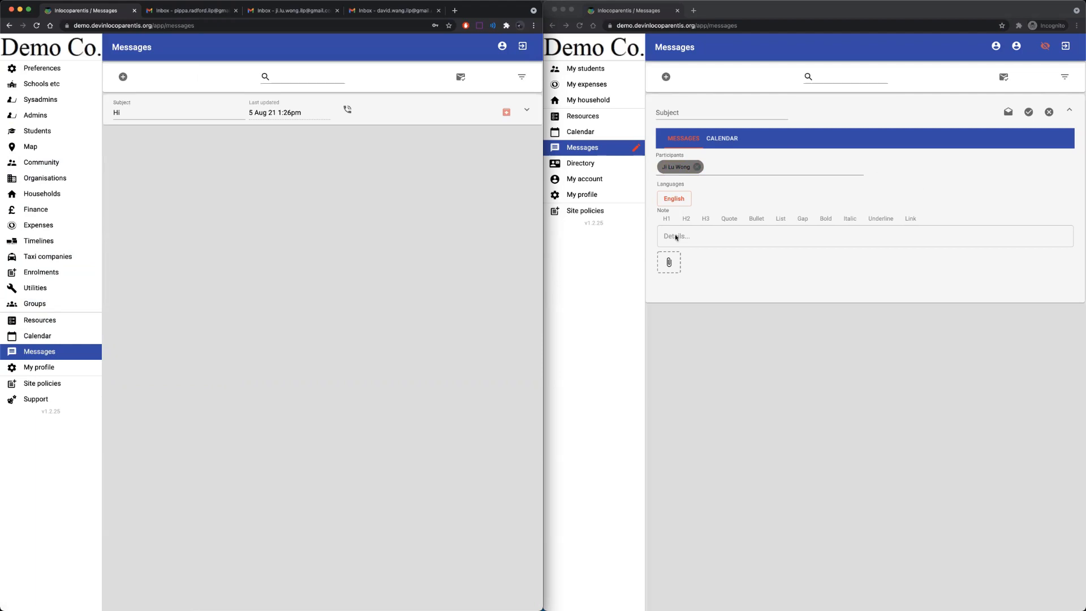
Save a message for the mother with subject 'Test message' and the note 'Hello'.
left_click(684, 113)
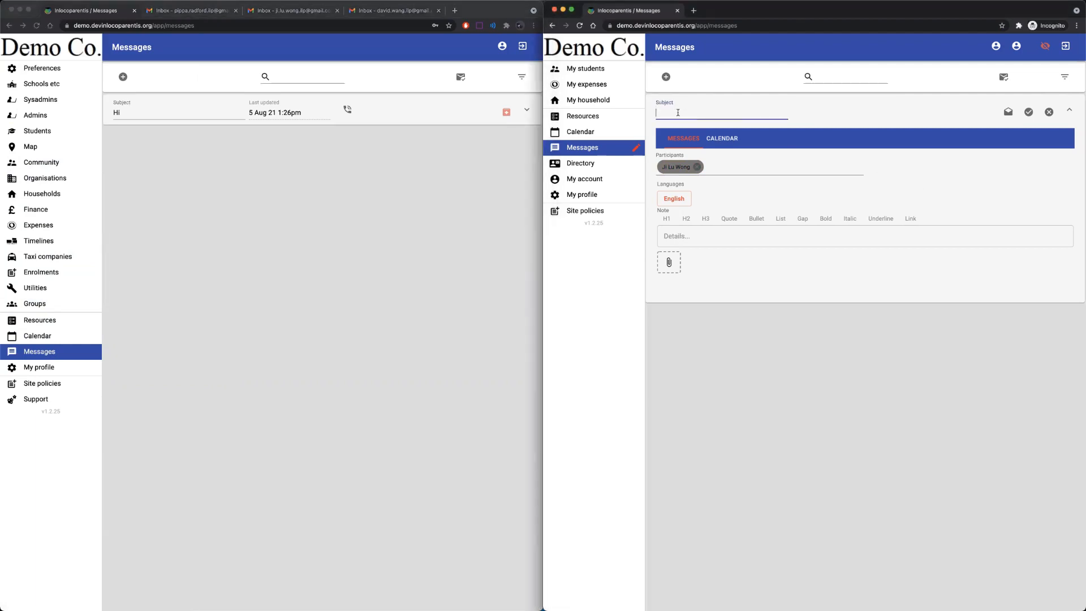
type("Test message")
left_click(712, 236)
type("Hello")
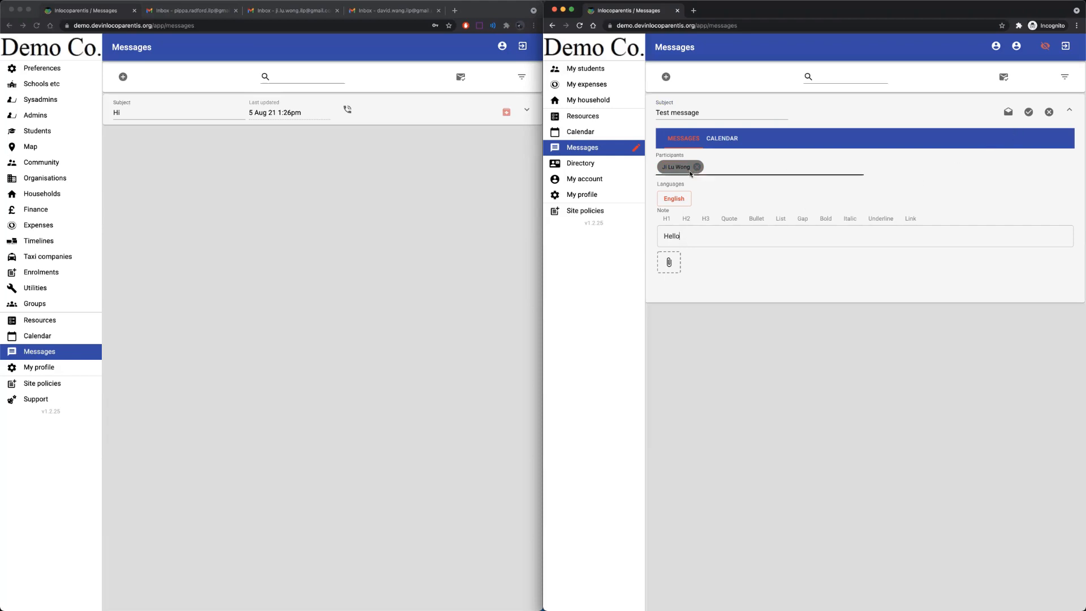
mouse_move(685, 171)
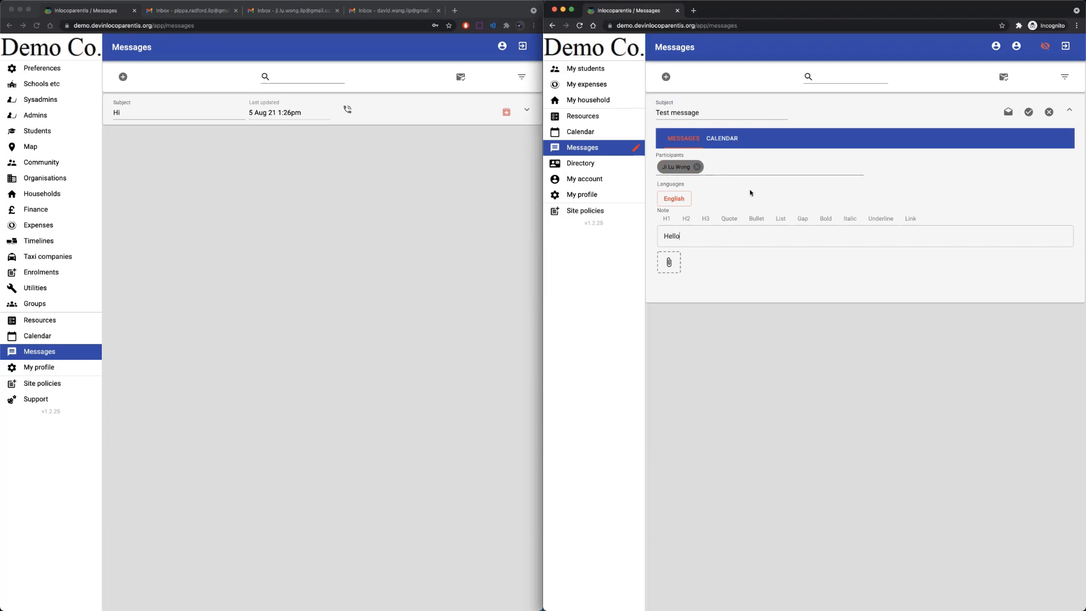
left_click(1029, 113)
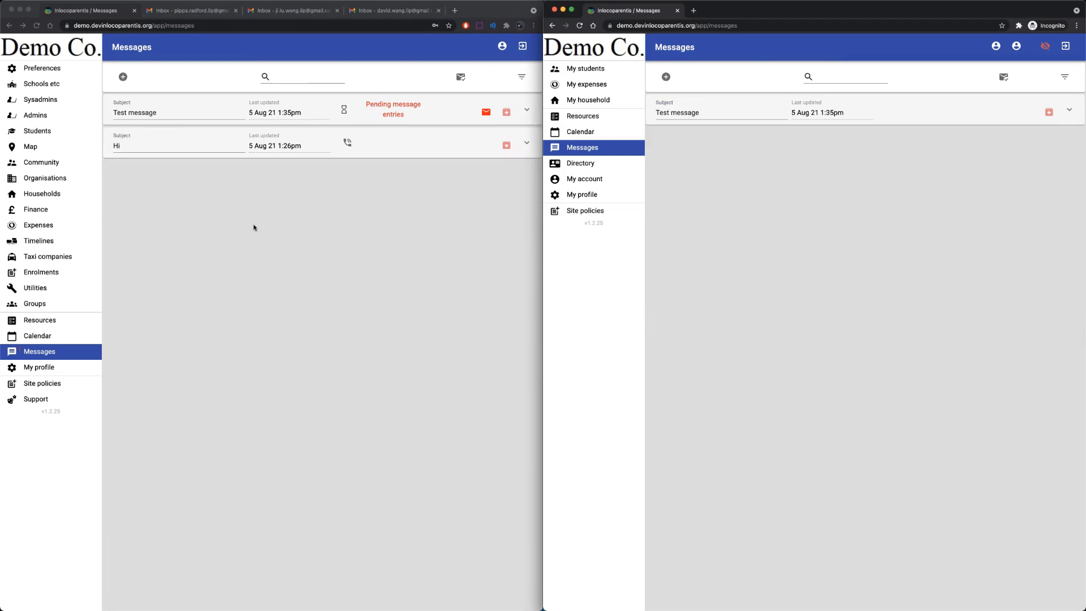
In the staff window, expand the pending Test message and open its 'Hello' note for editing.
left_click(261, 201)
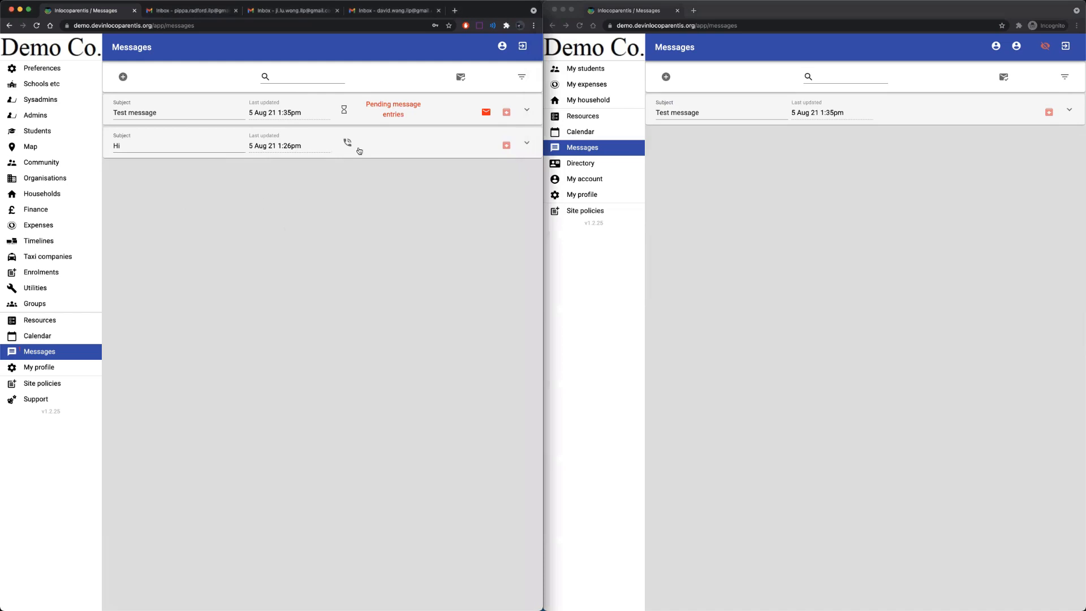
mouse_move(387, 117)
left_click(529, 109)
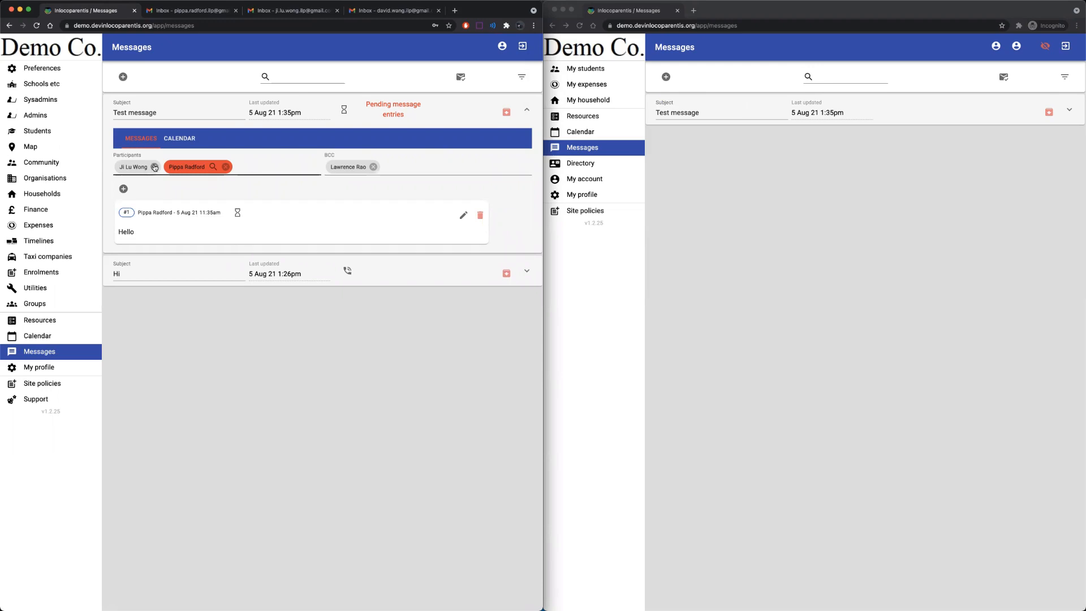
mouse_move(166, 166)
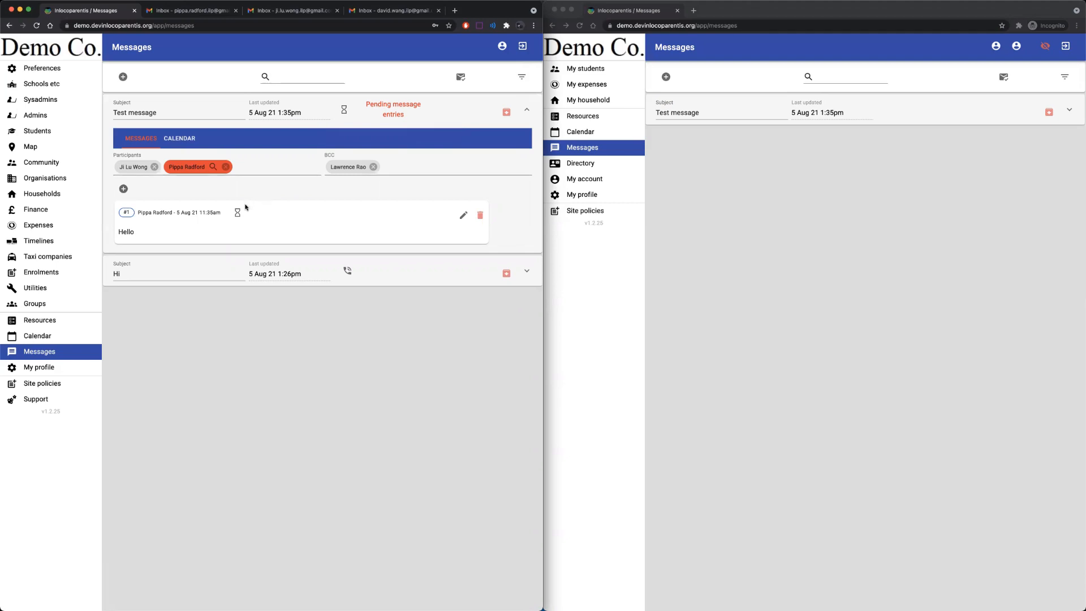
mouse_move(238, 213)
left_click(463, 216)
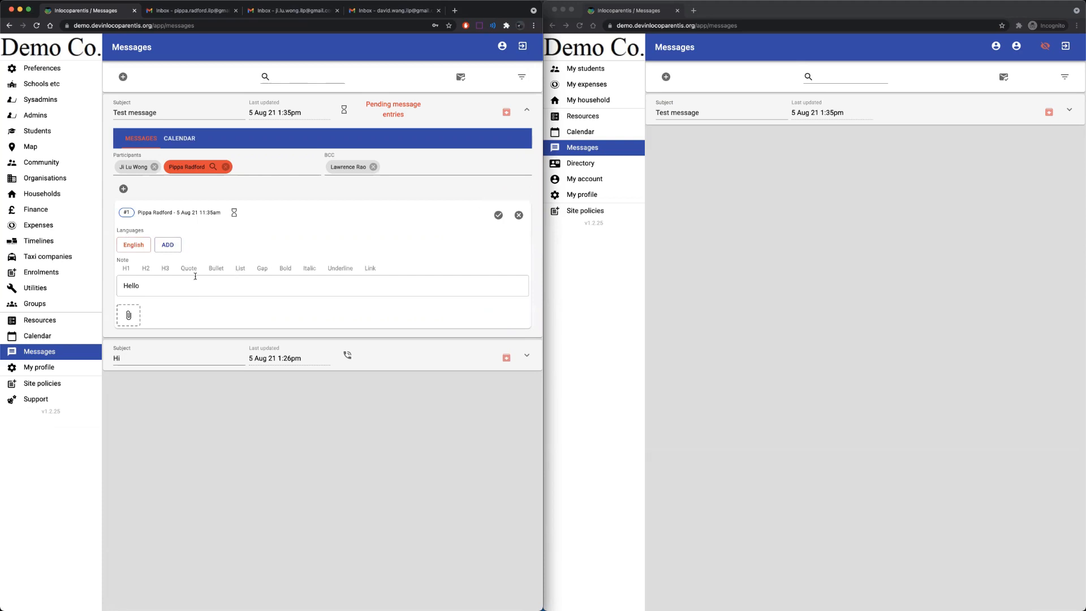
Extend the note to 'Hello and welcome', add a Chinese translation, and save it.
type("and welcome")
left_click(174, 247)
left_click(175, 247)
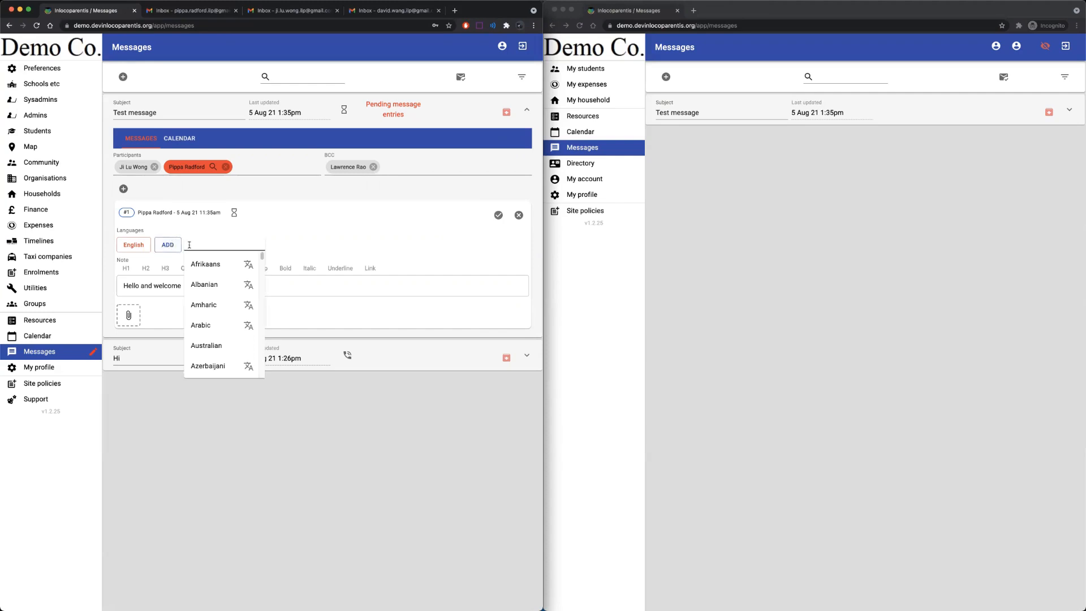
type("chin")
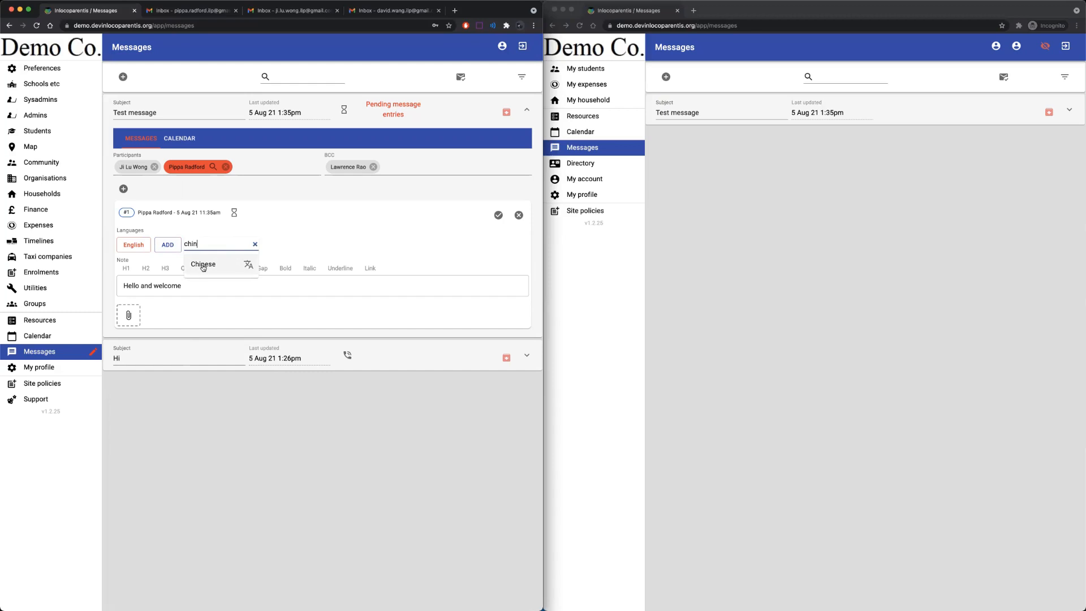
left_click(249, 265)
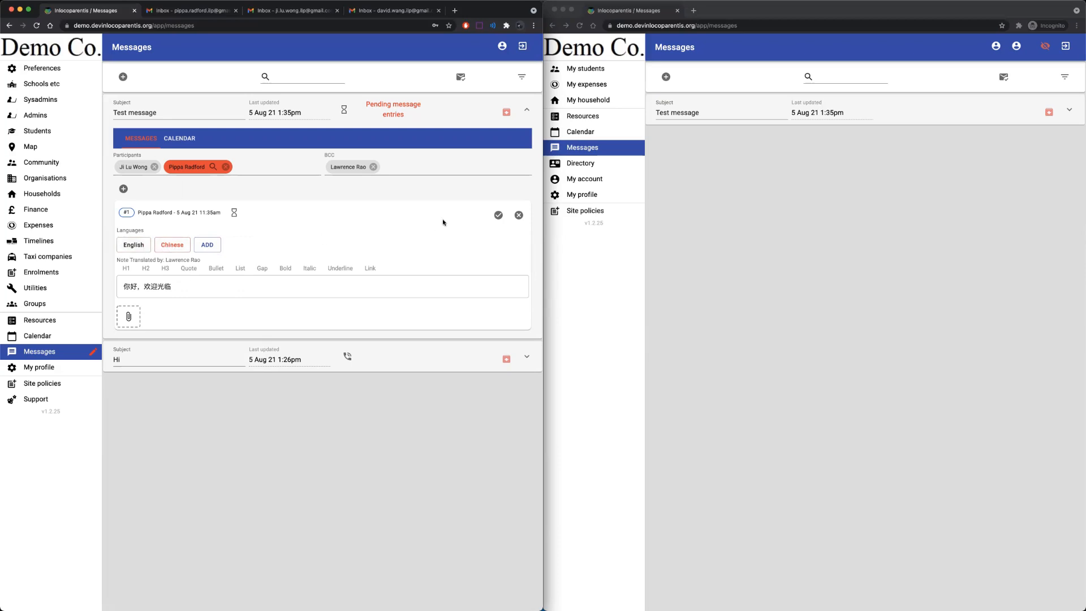
left_click(497, 216)
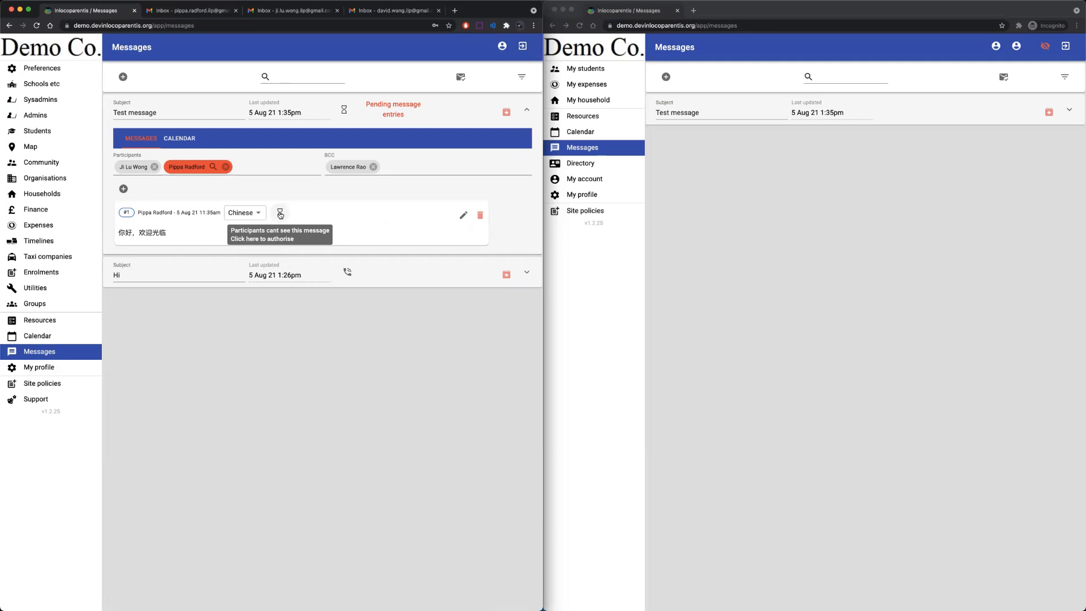
Authorise the Test message for participants and email it to the student participant.
left_click(279, 214)
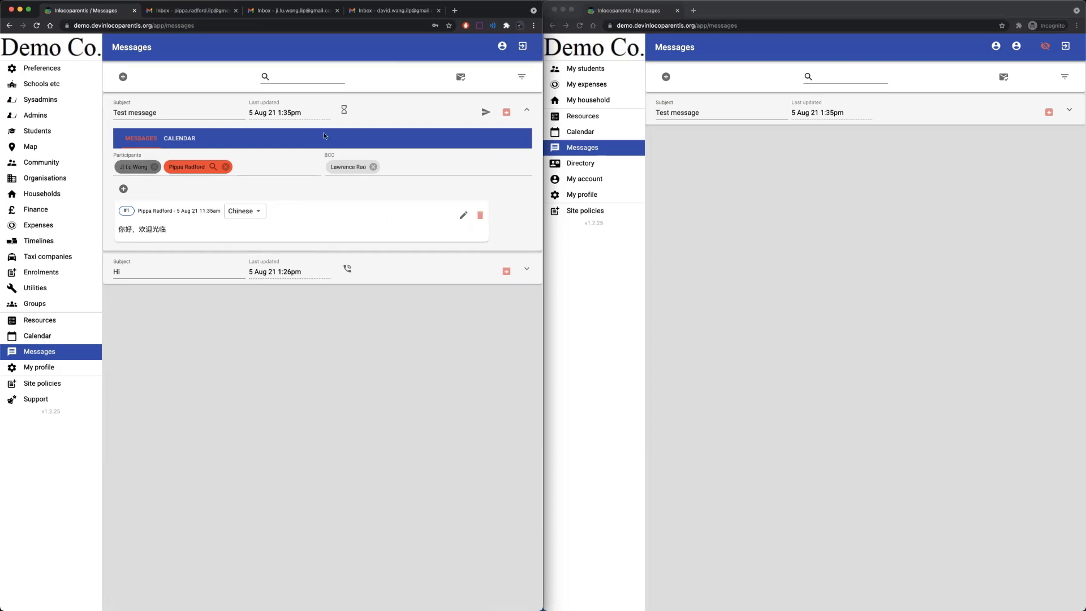
left_click(353, 111)
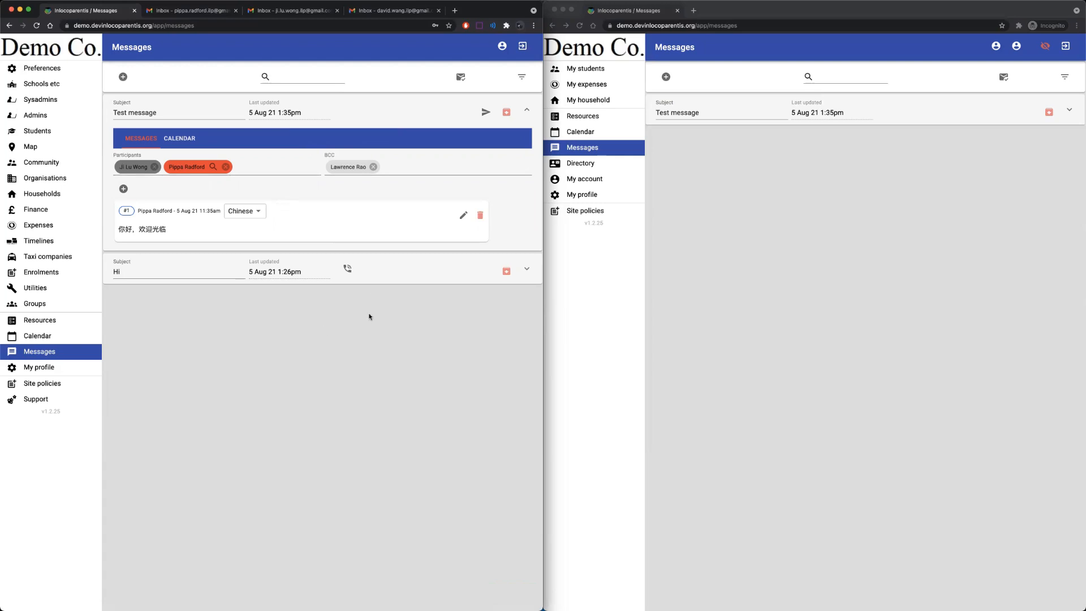
left_click(485, 113)
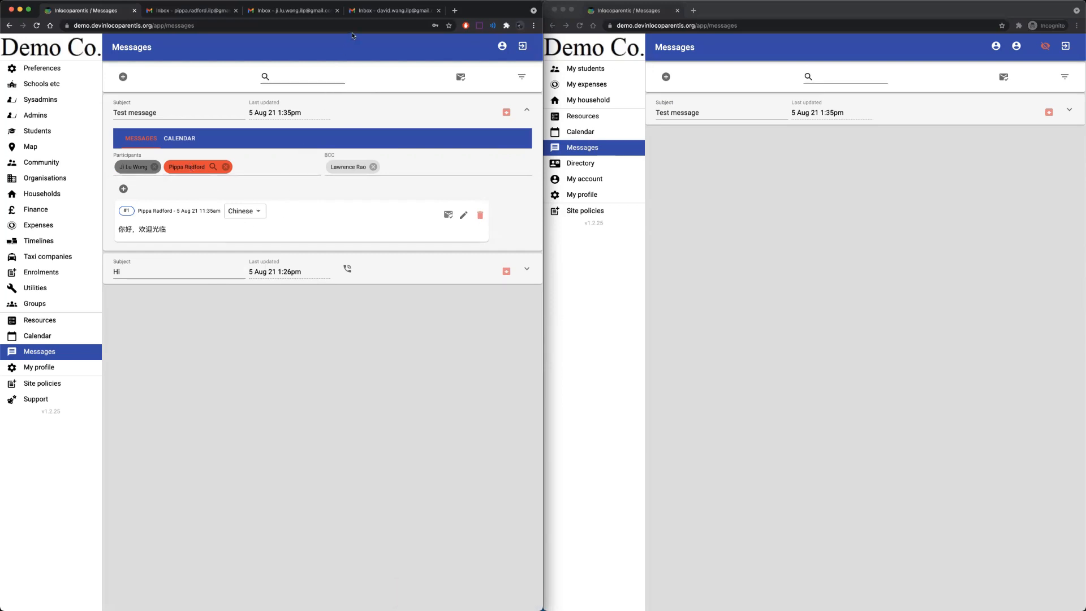
In Gmail, rescue the Test message from Spam with Report as not spam, then return to the Inbox.
left_click(275, 12)
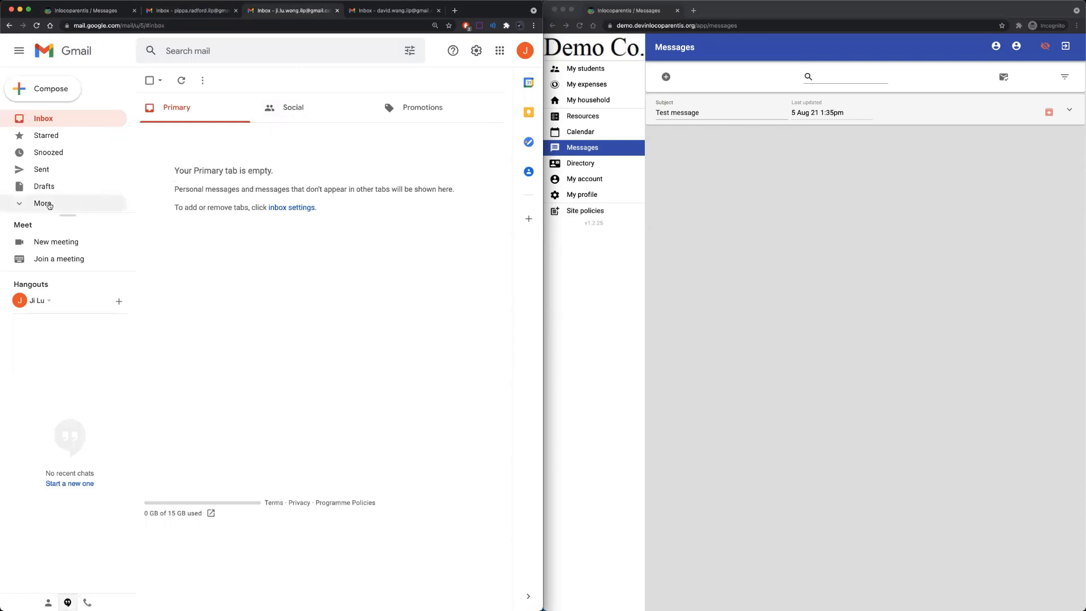
left_click(51, 204)
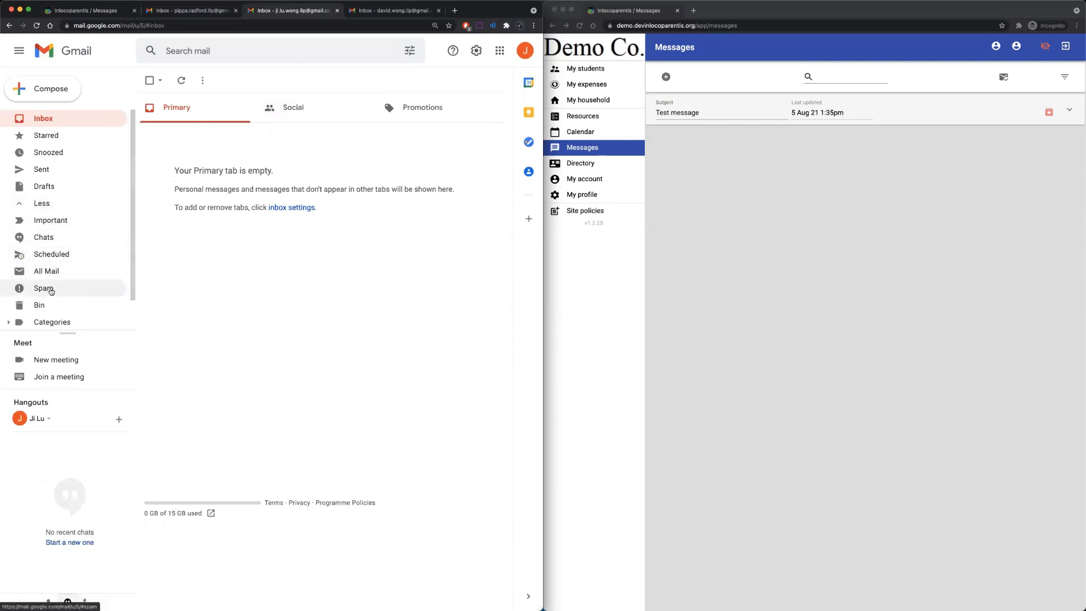
left_click(54, 288)
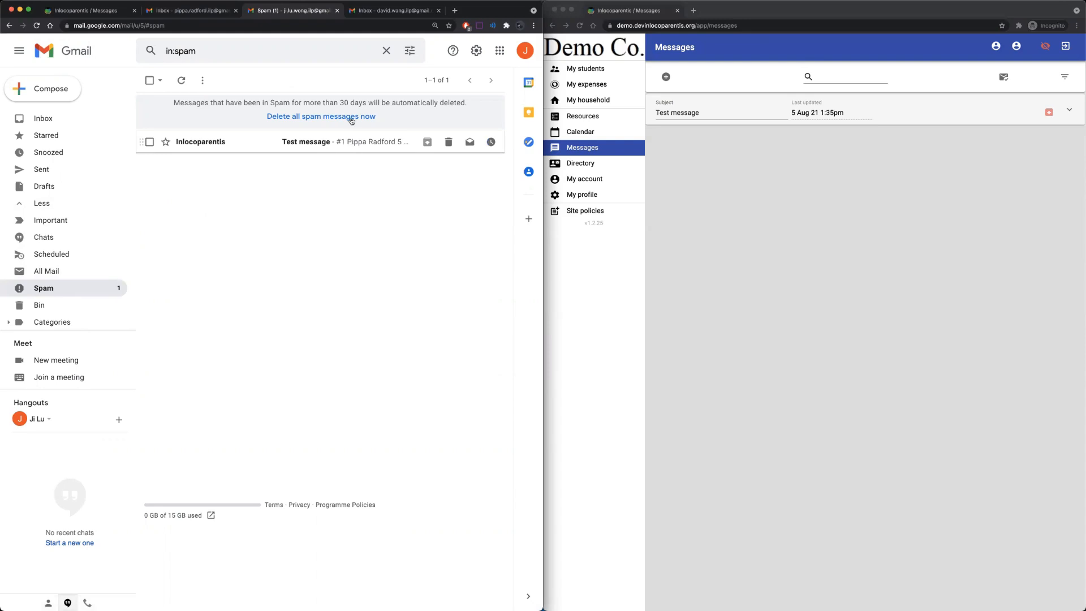
left_click(350, 141)
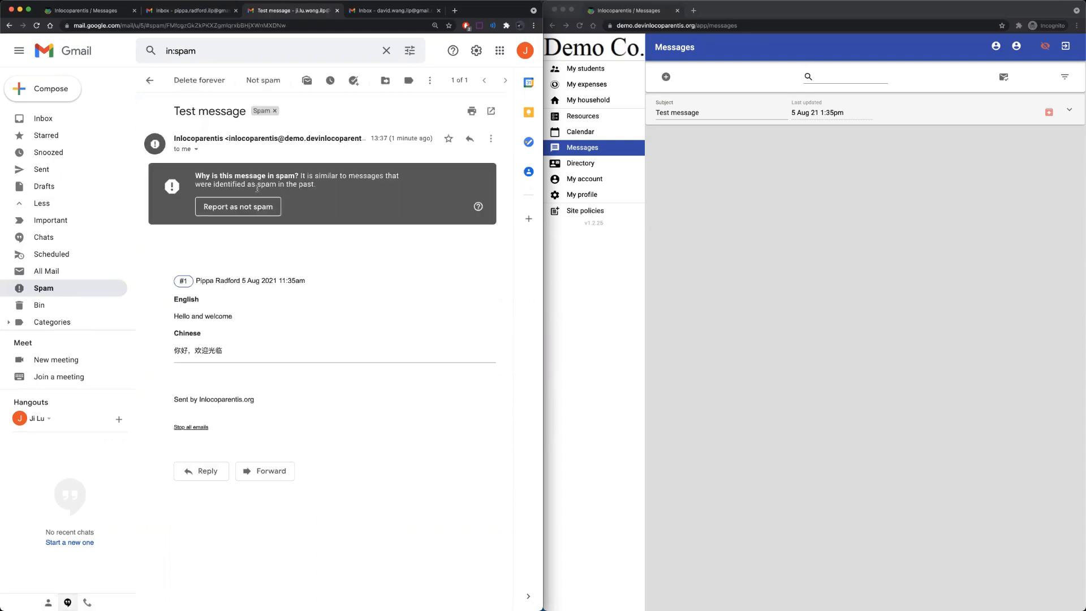
left_click(239, 207)
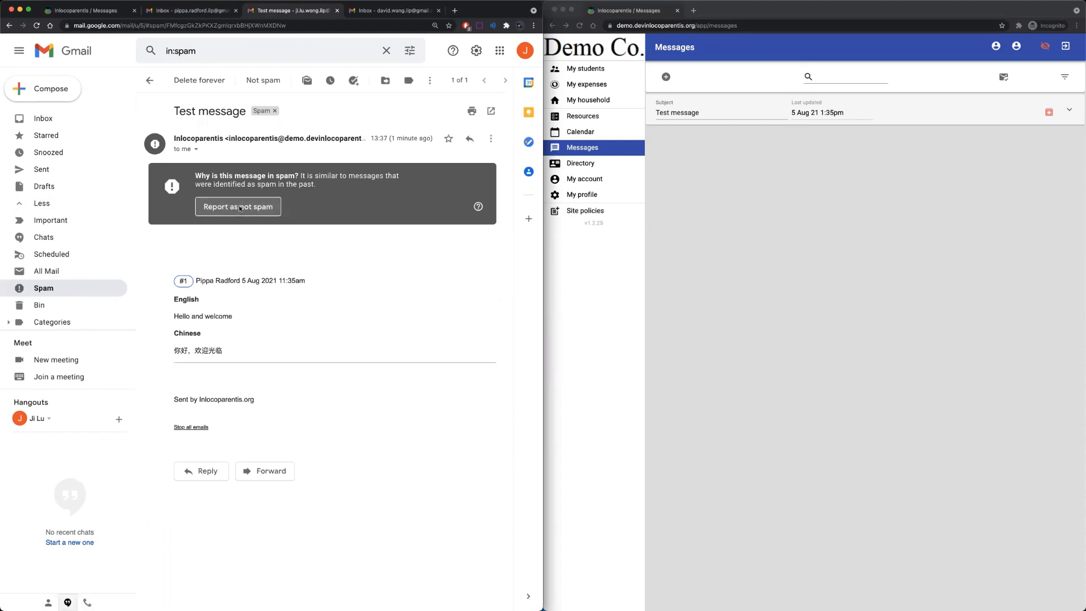
left_click(48, 119)
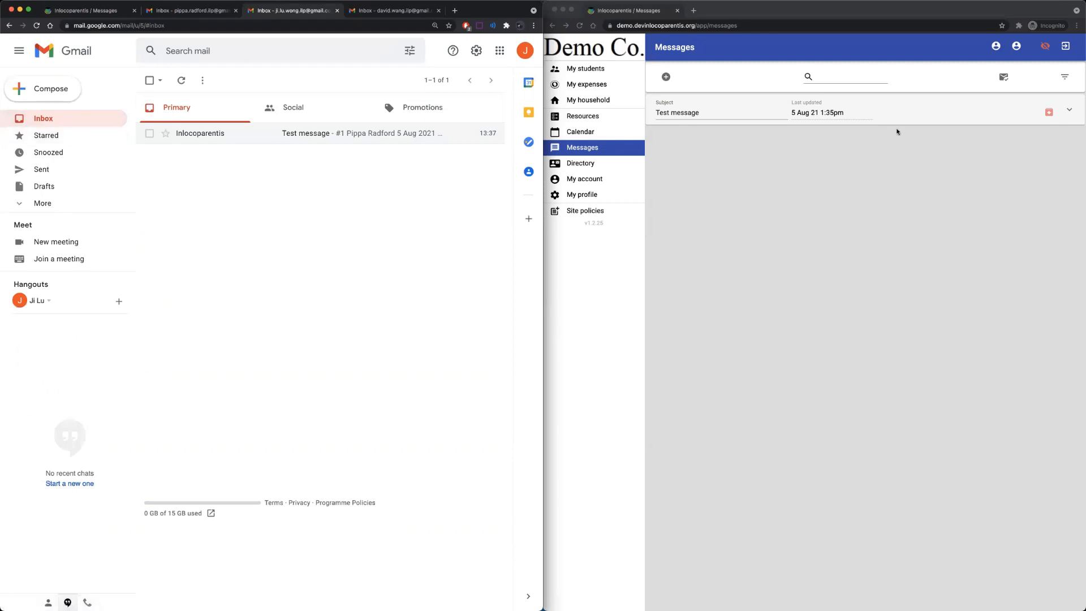
left_click(907, 114)
Expand the Test message conversation and check a participant's read status.
left_click(907, 115)
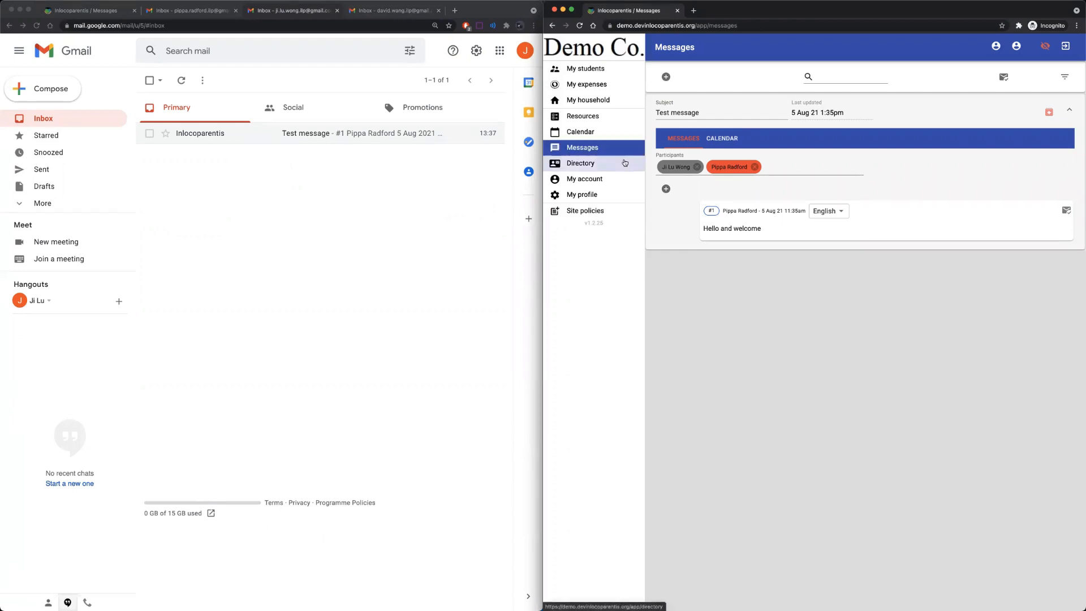
mouse_move(681, 167)
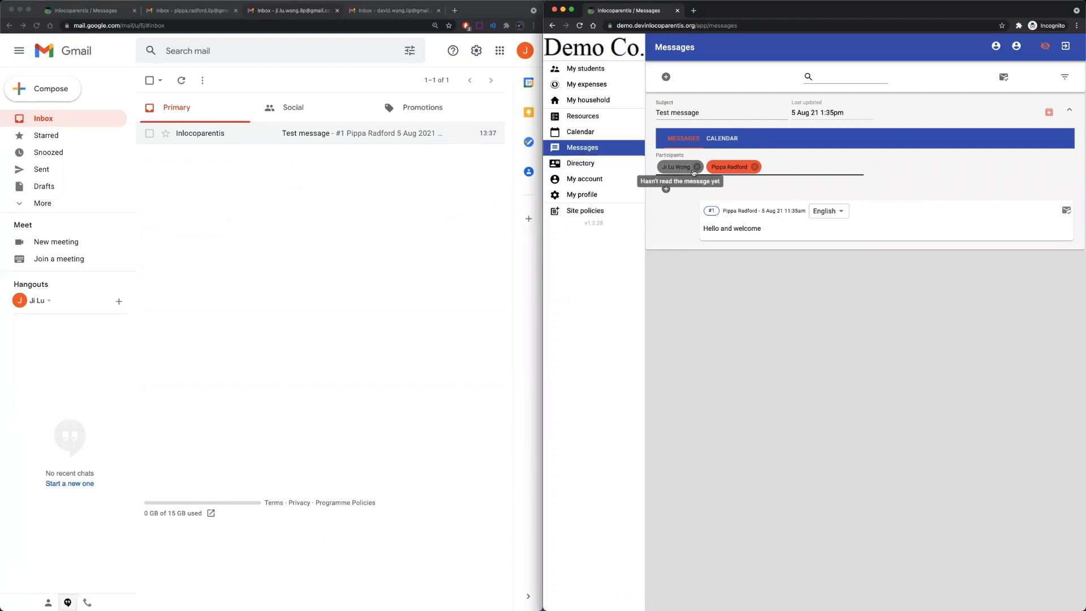
left_click(339, 135)
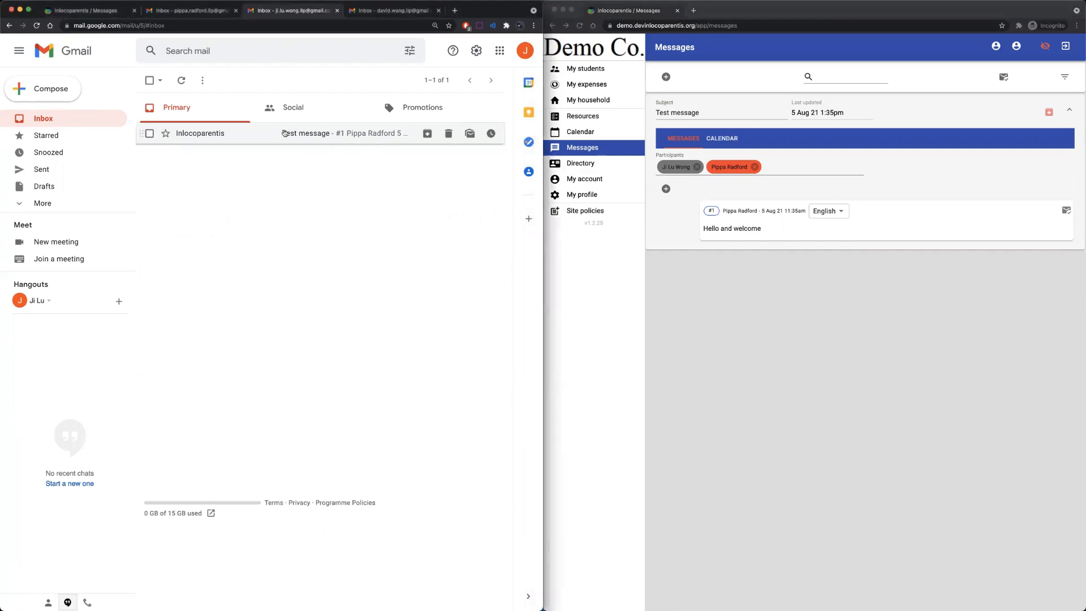
Open the Inlocoparentis 'Test message' email showing the 'Hello and welcome' note with its Chinese translation.
left_click(294, 133)
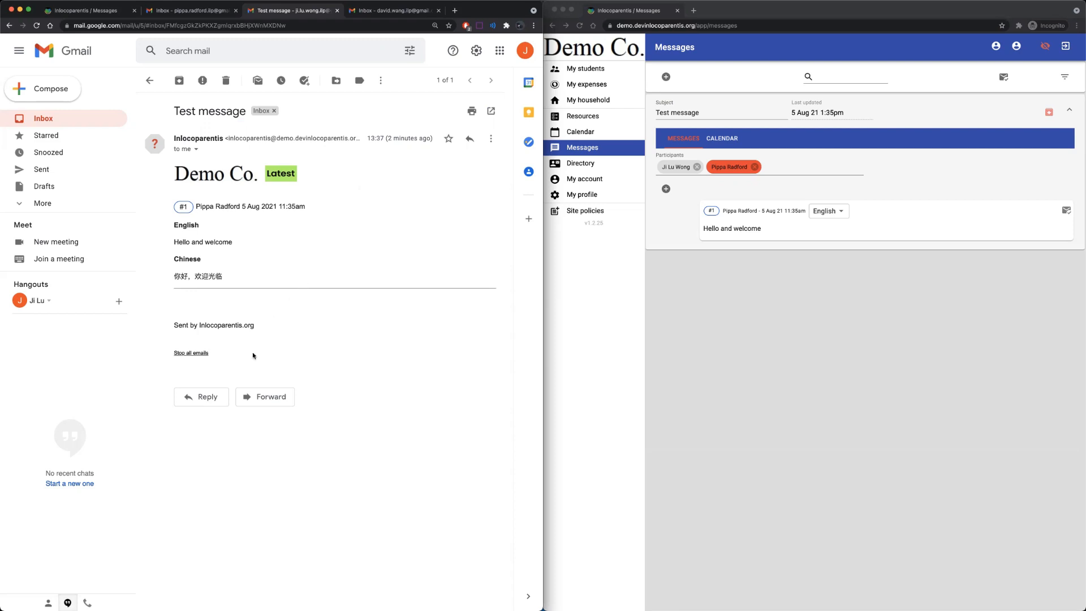
Send a 'Thank you' reply to the Test message email.
left_click(208, 397)
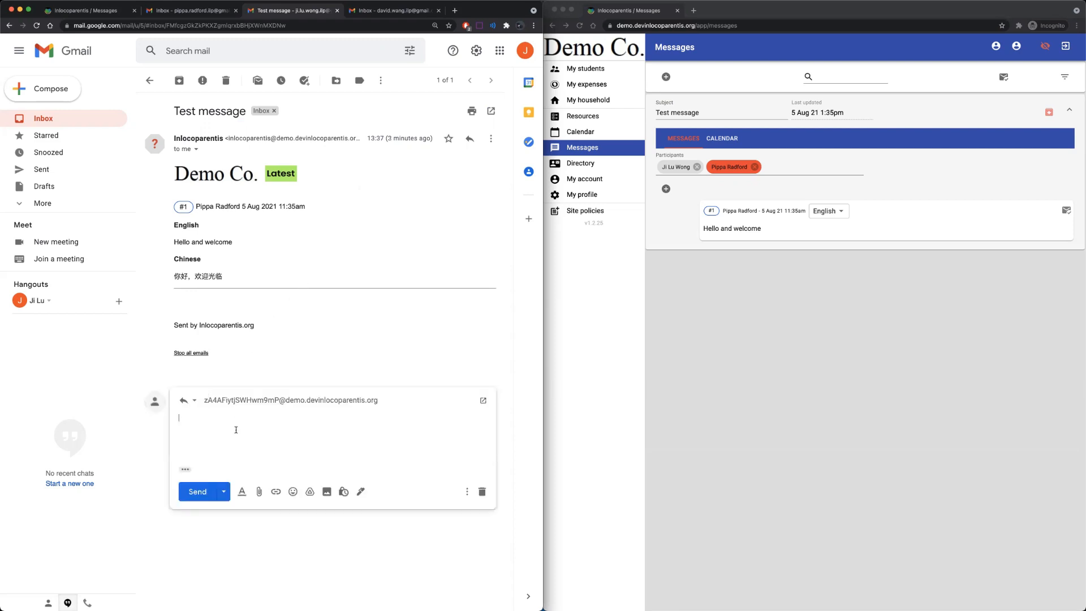
type("Thank you")
left_click(202, 491)
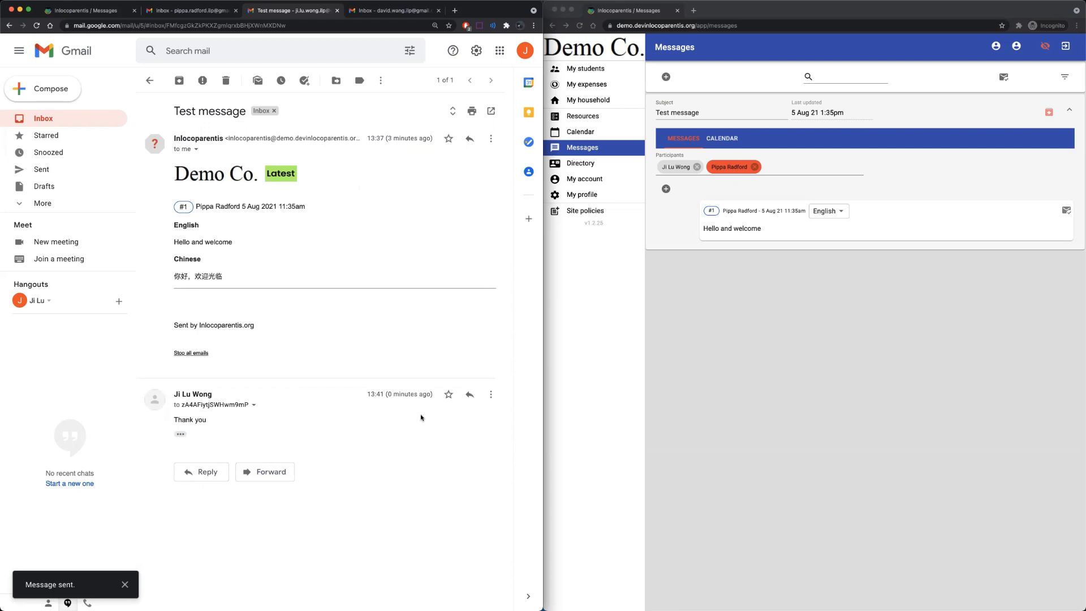
left_click(721, 353)
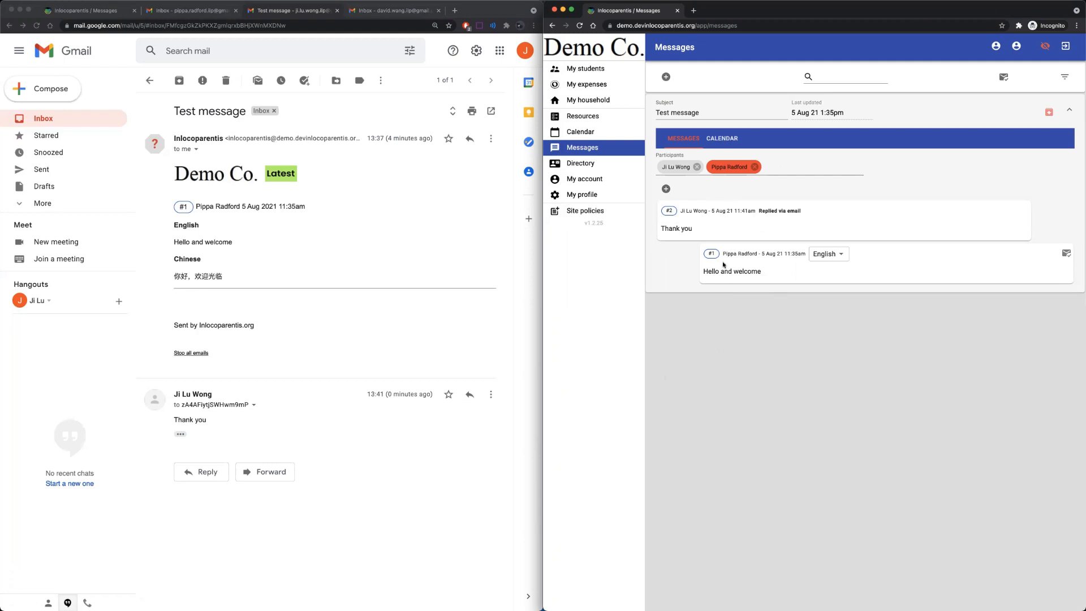
left_click(770, 165)
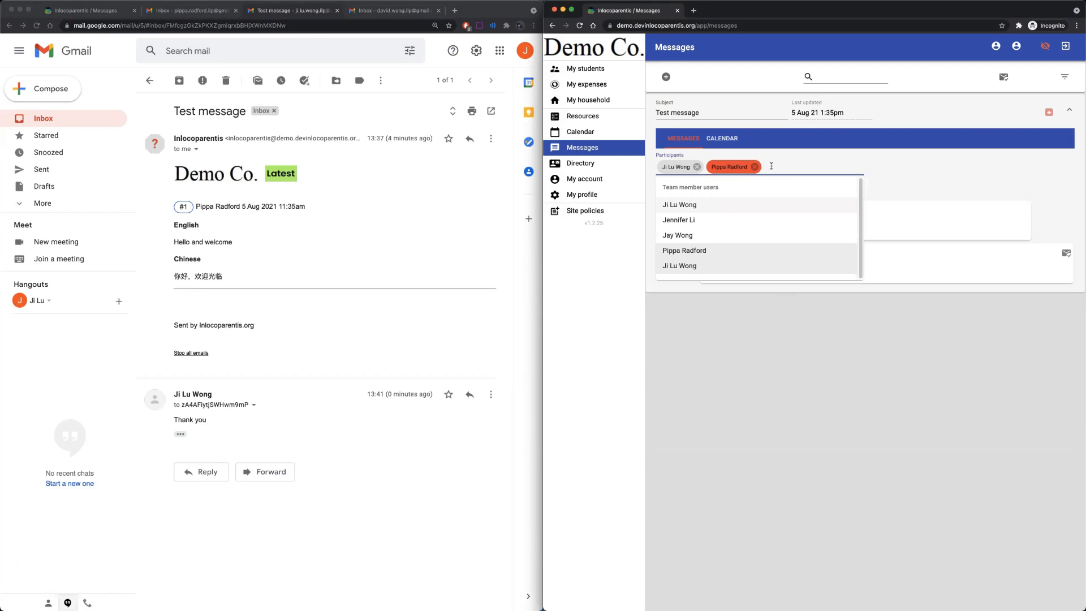
type("dav")
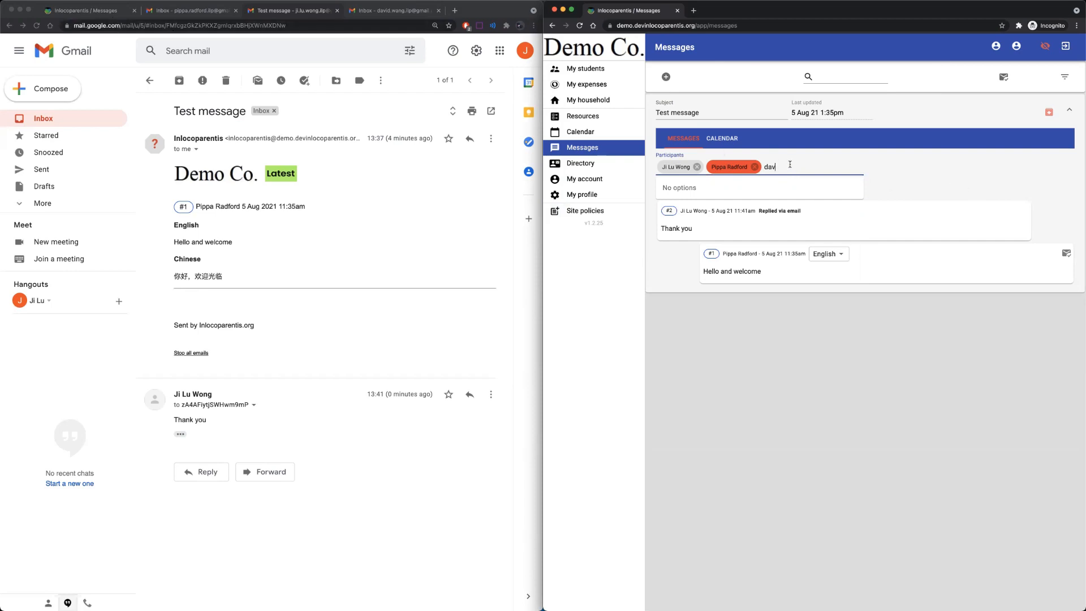
key("BackSpace")
key("BackSpace")
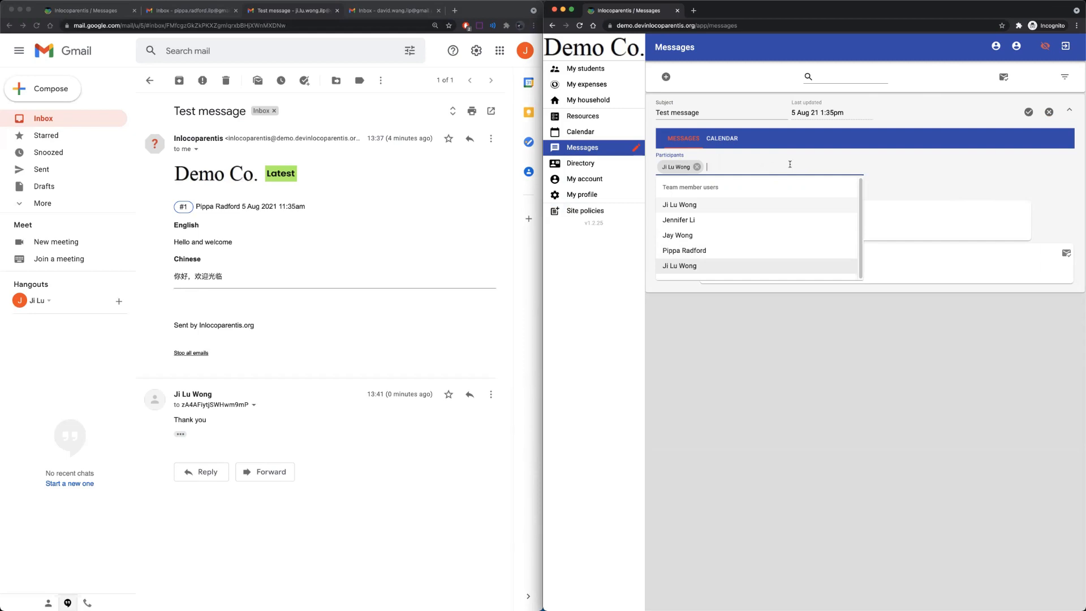
left_click(1049, 112)
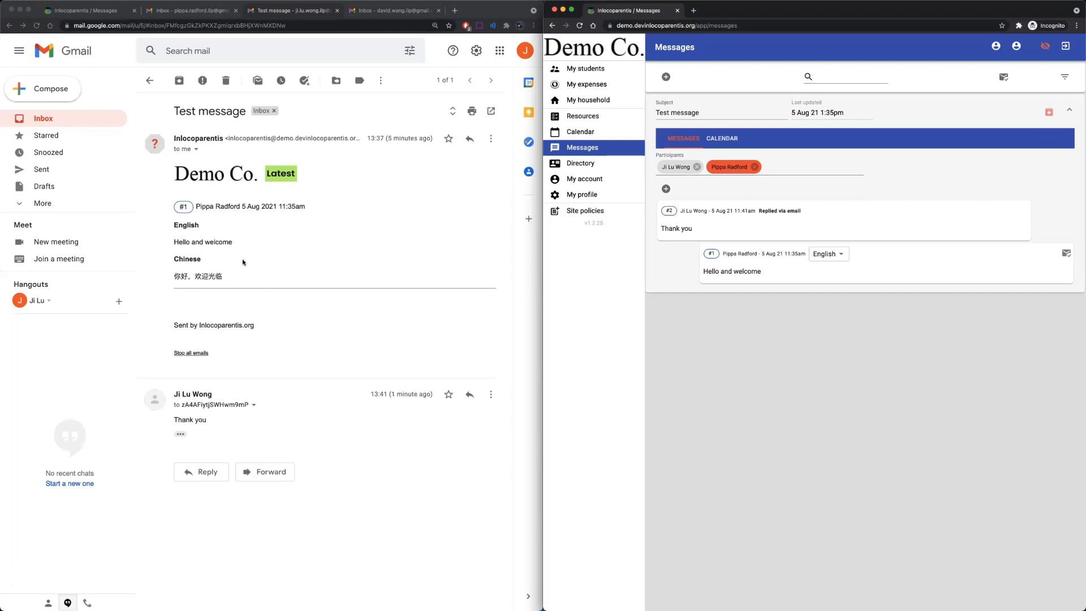
Open the organisation Preferences' messaging rules and collapse the Test message in the other window.
left_click(101, 12)
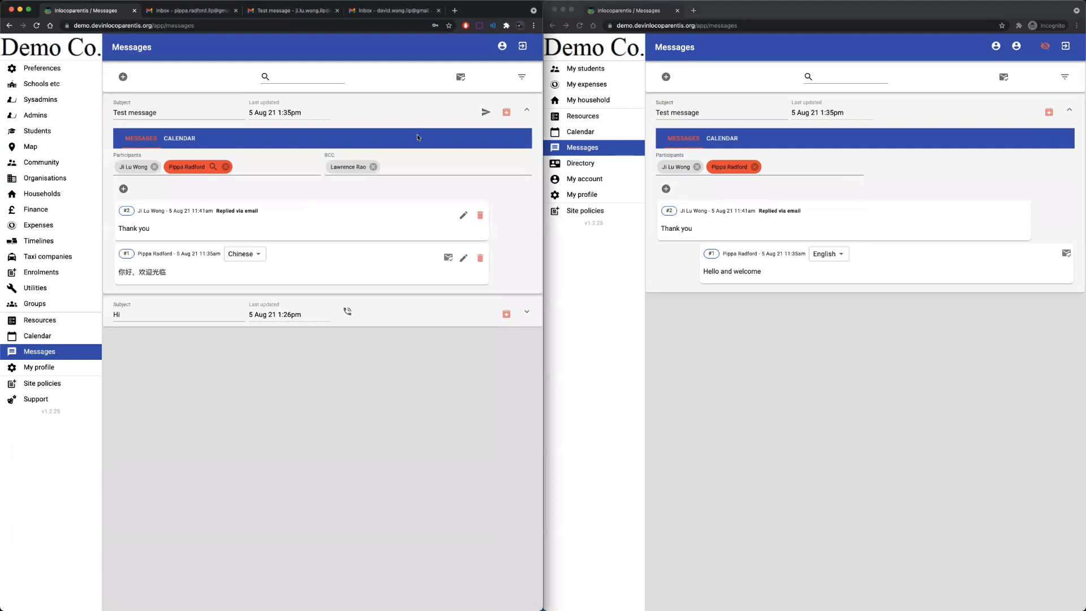
left_click(49, 69)
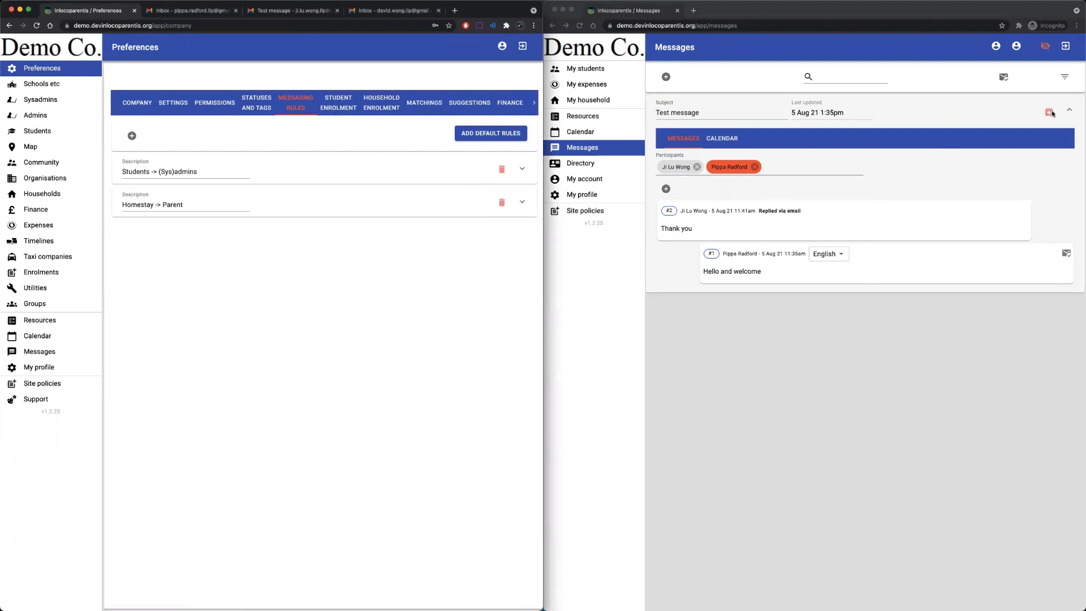
left_click(1073, 110)
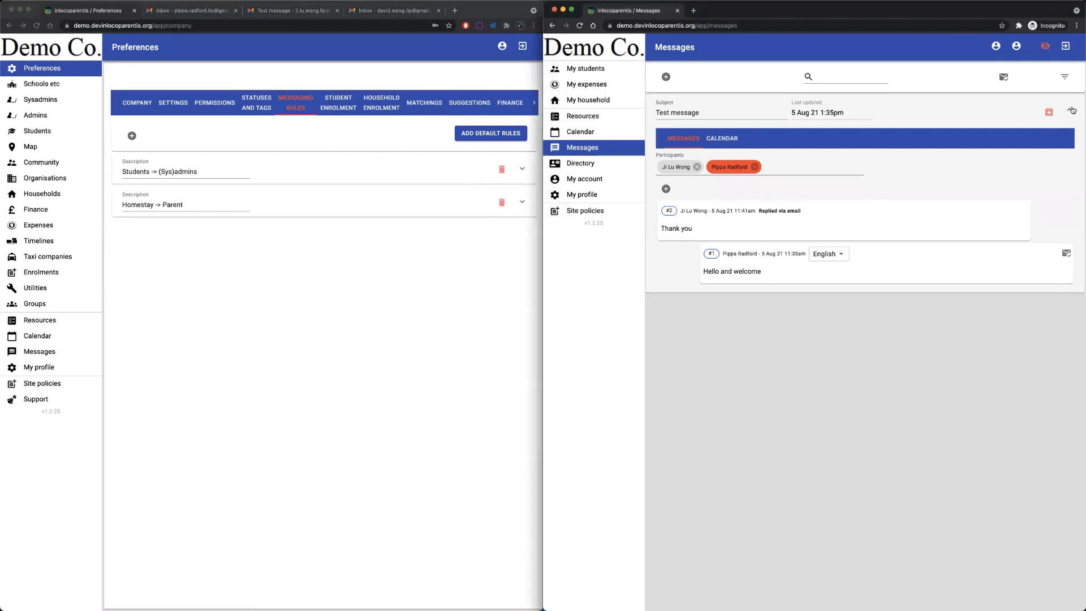
left_click(1071, 110)
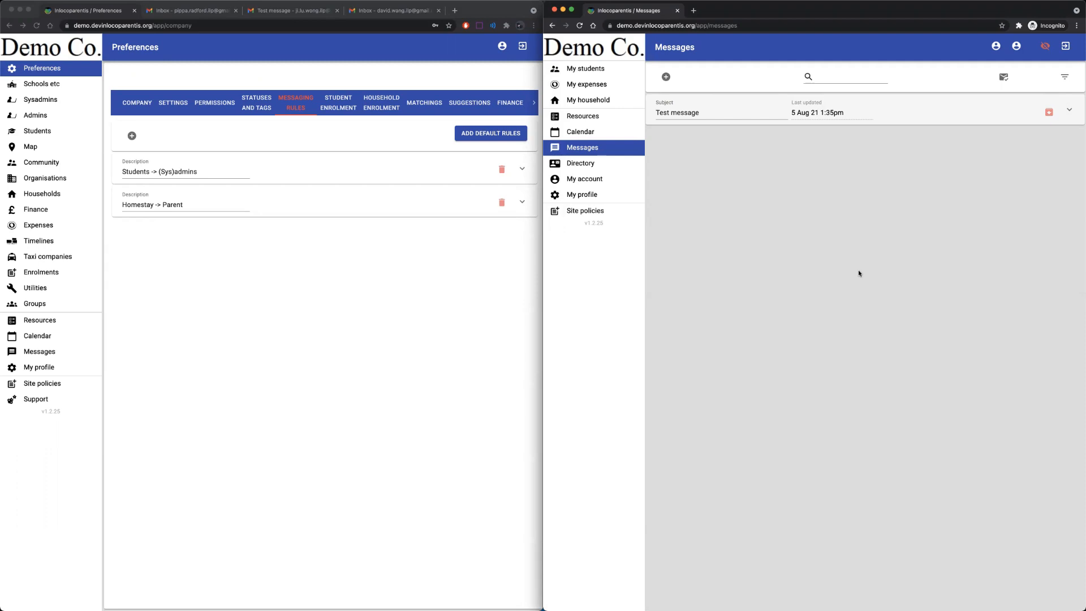
left_click(311, 253)
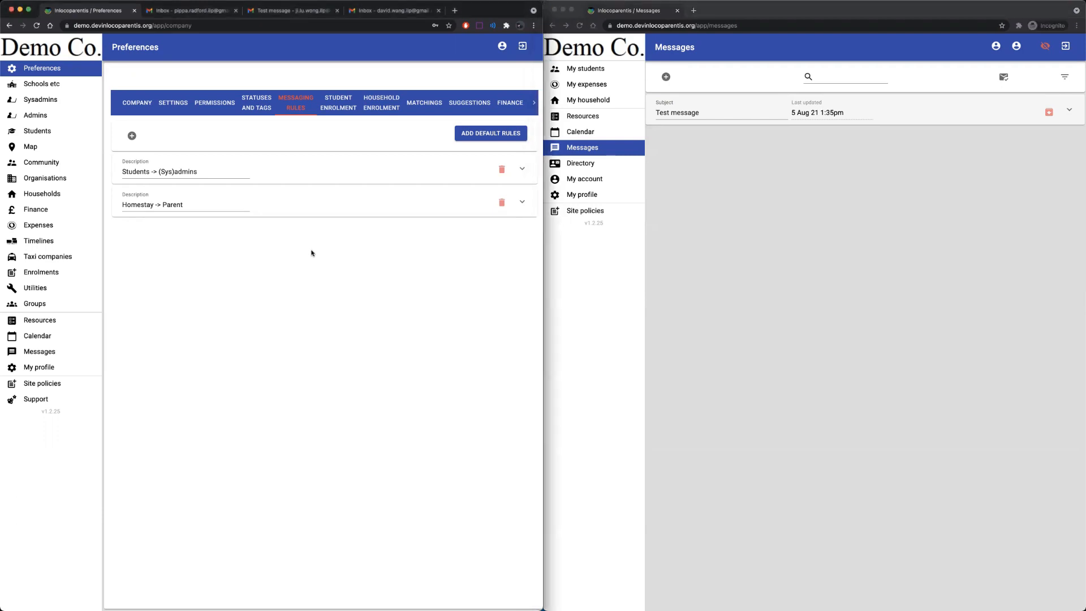
left_click(132, 137)
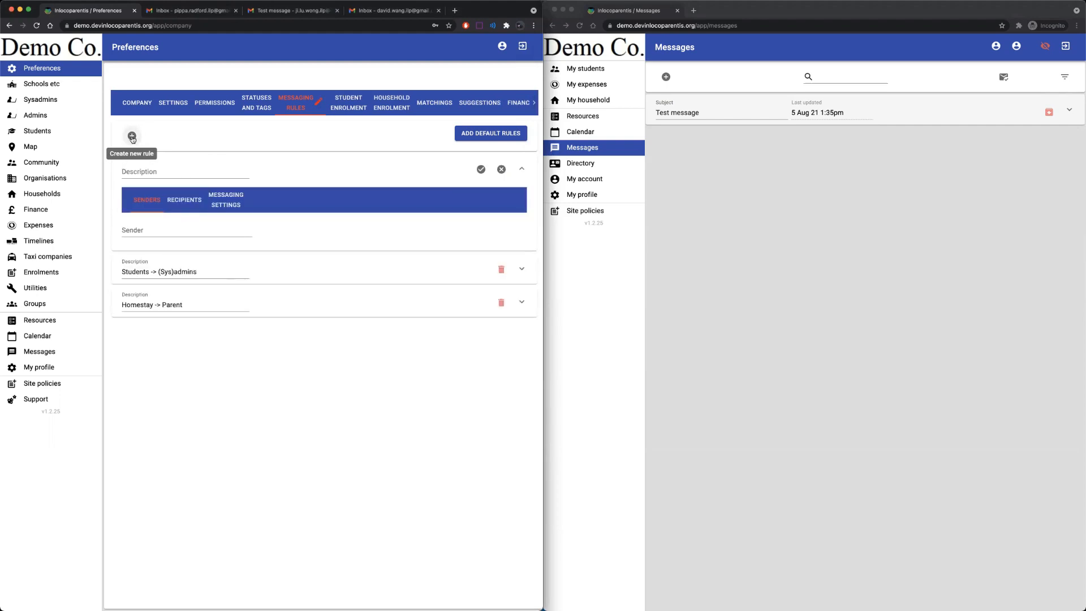
Describe the rule 'Student -> Taxi driver', with Current students as senders and Taxi staff as recipients.
left_click(146, 170)
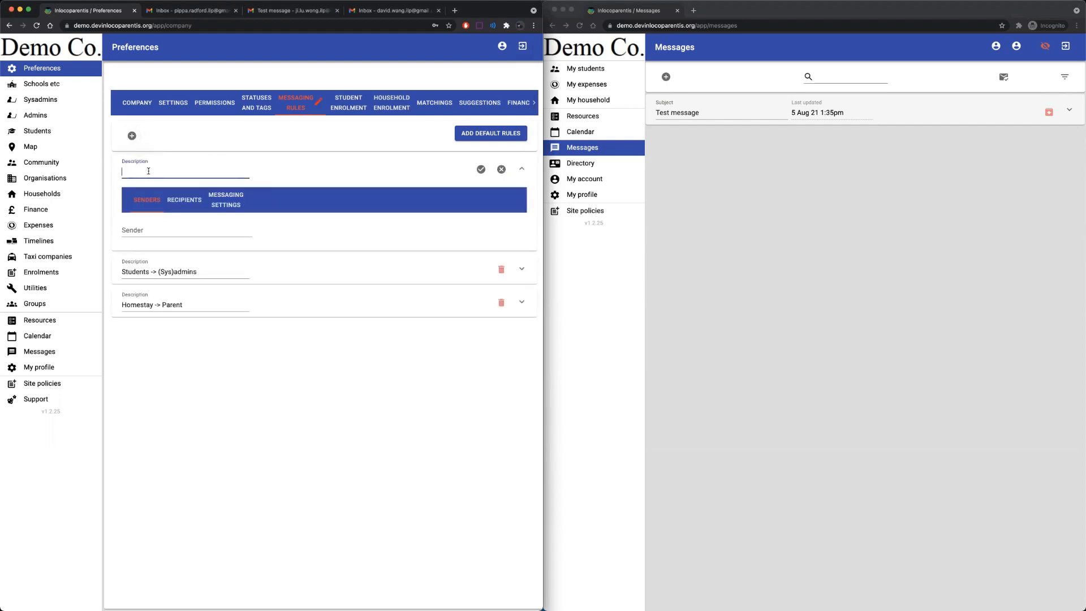
type("Student -> Taxi driver")
left_click(167, 226)
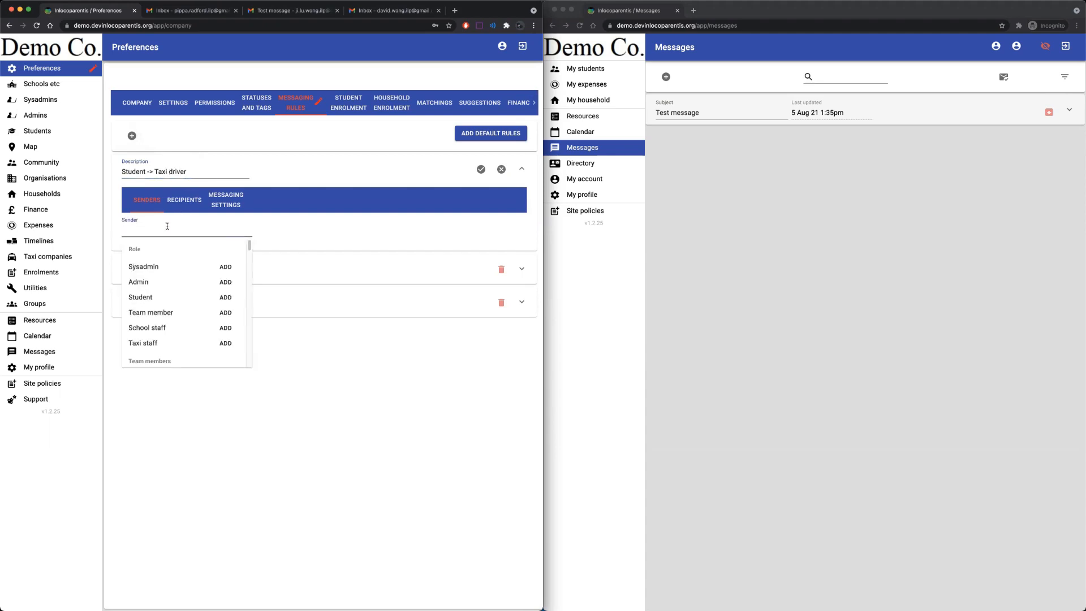
type("curr")
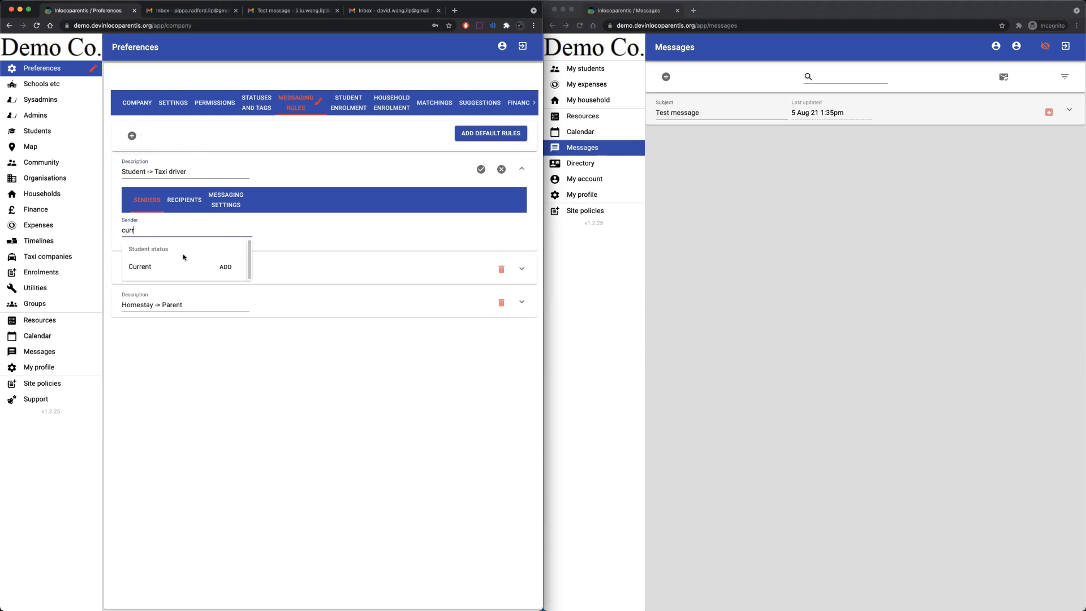
left_click(225, 266)
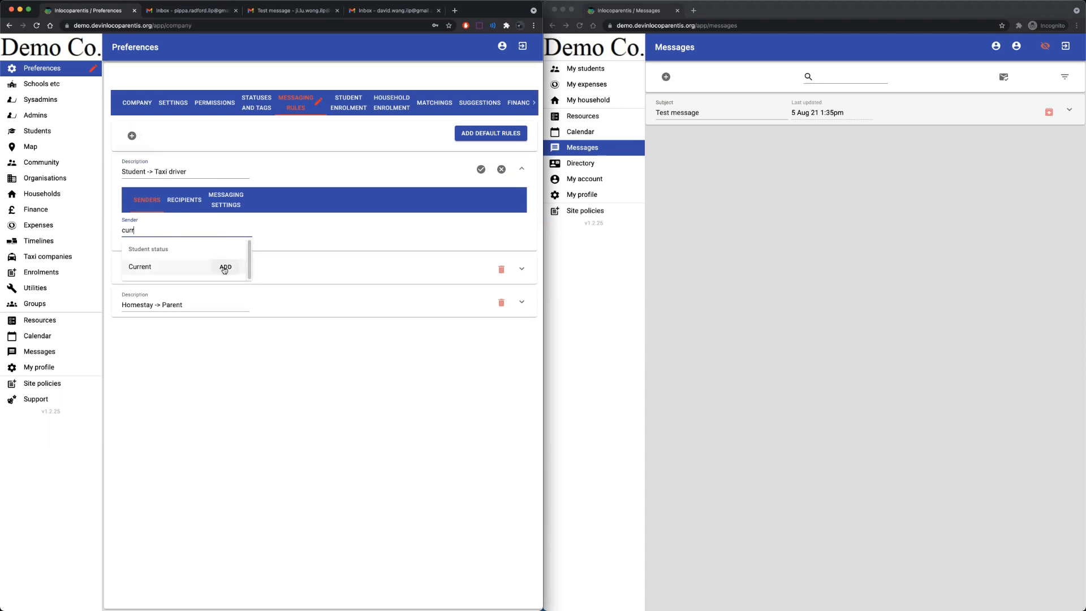
left_click(184, 199)
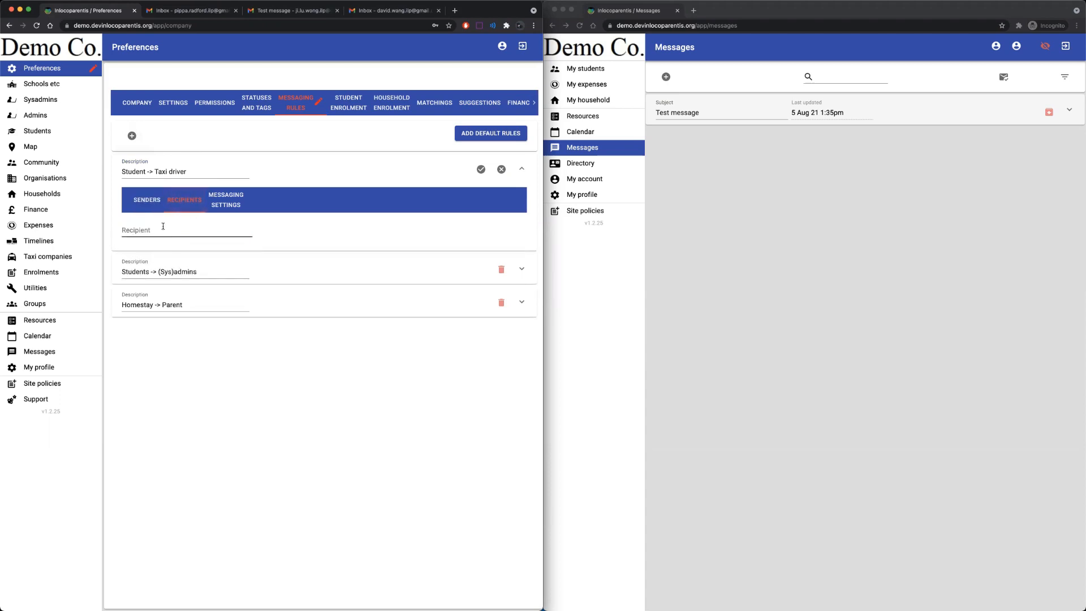
left_click(162, 227)
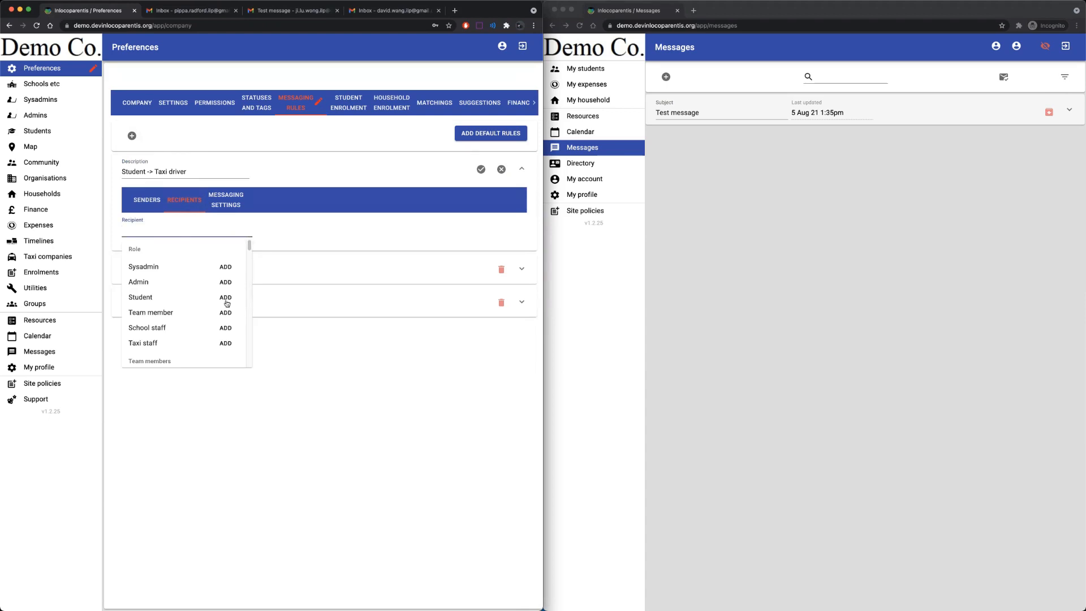
left_click(230, 343)
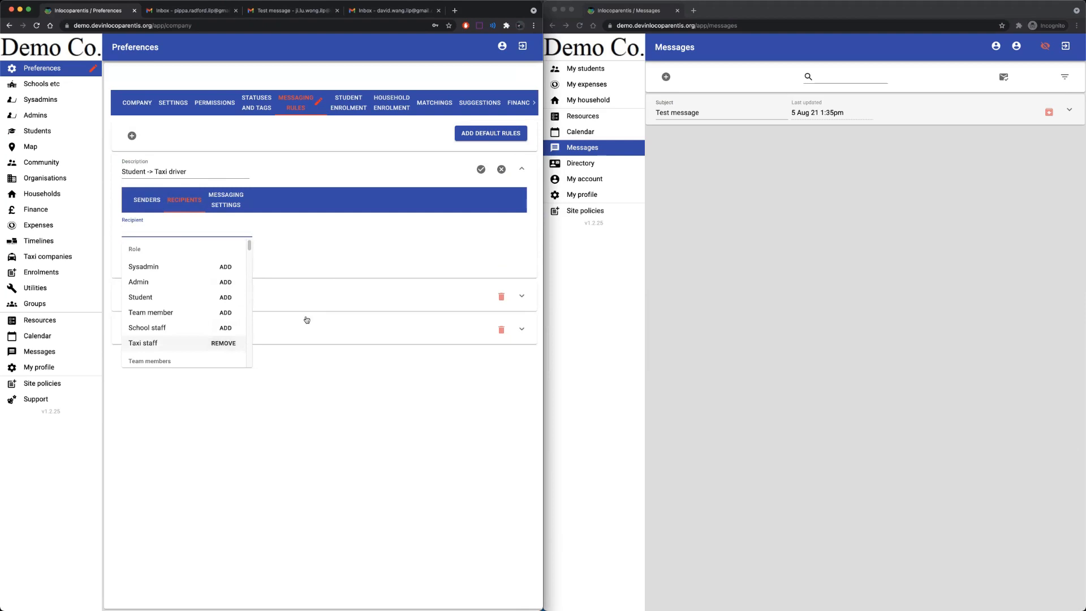
left_click(224, 195)
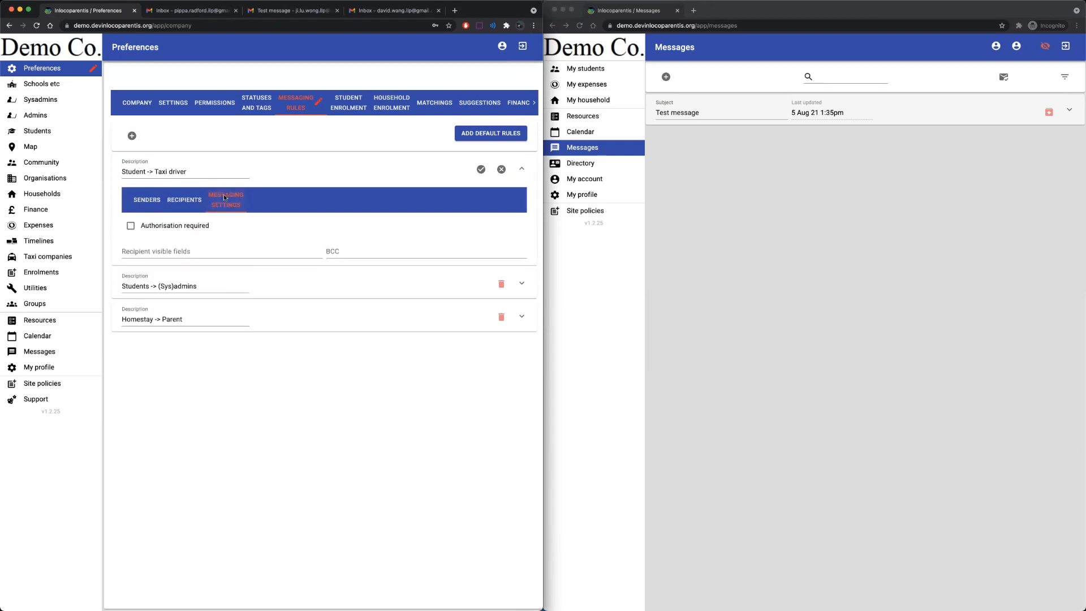
Show Picture and First name to recipients of the Student -> Taxi driver rule.
left_click(157, 251)
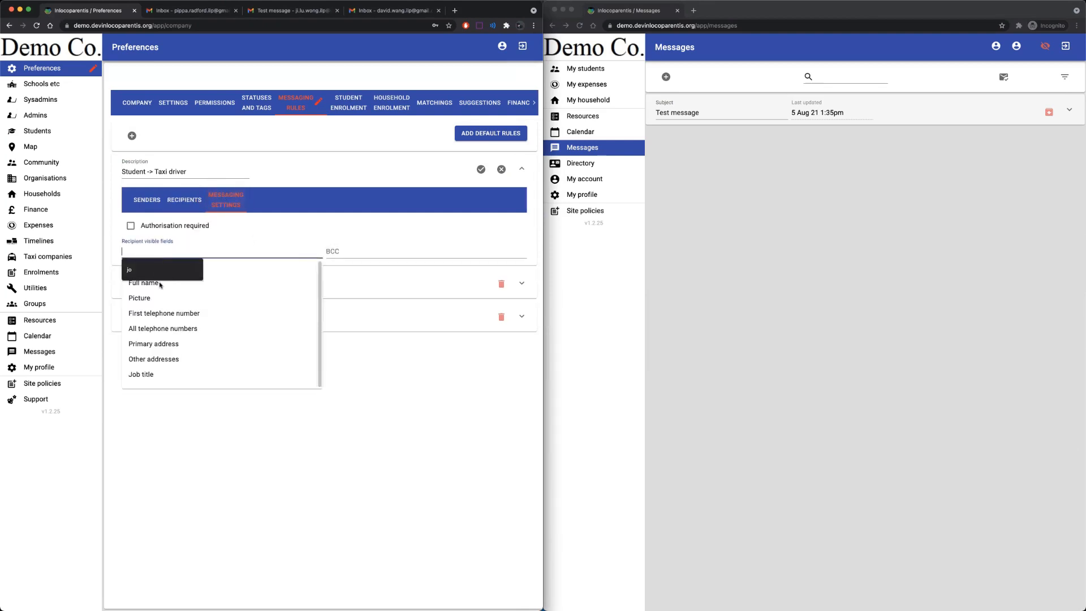
left_click(142, 298)
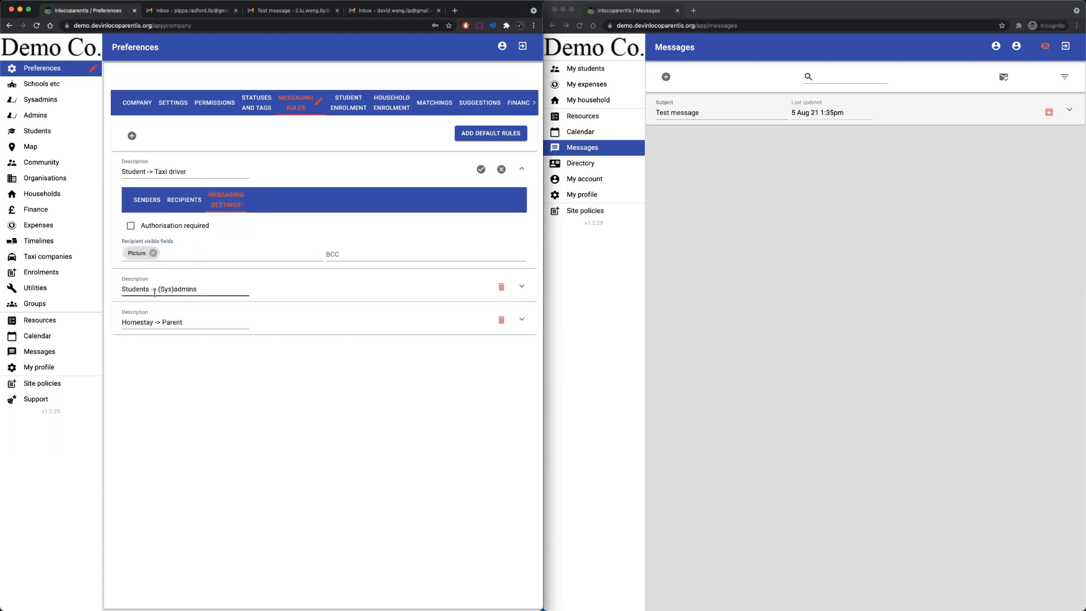
left_click(167, 254)
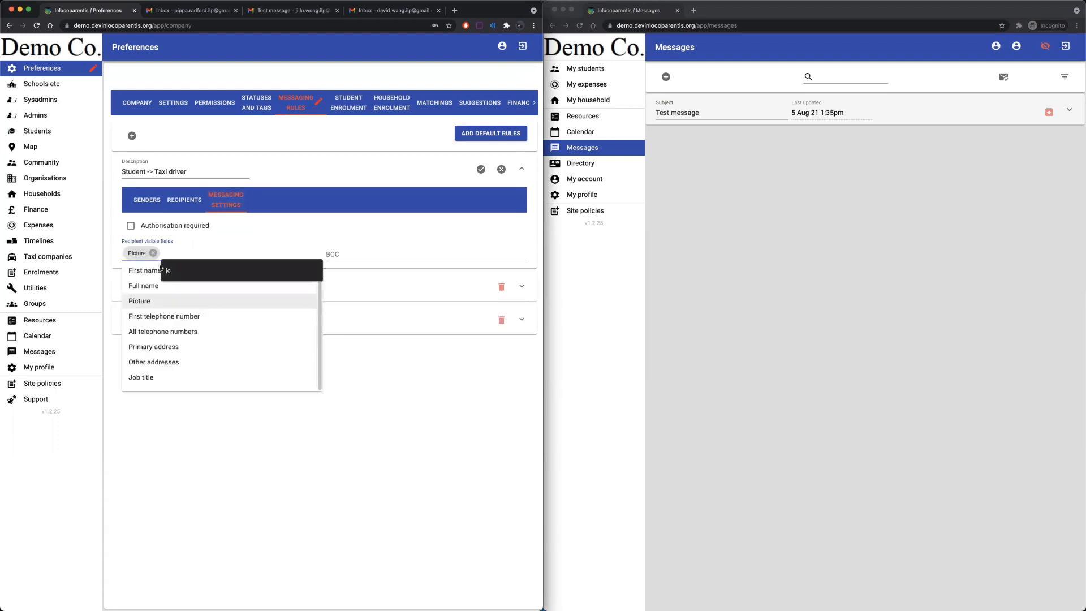
left_click(146, 269)
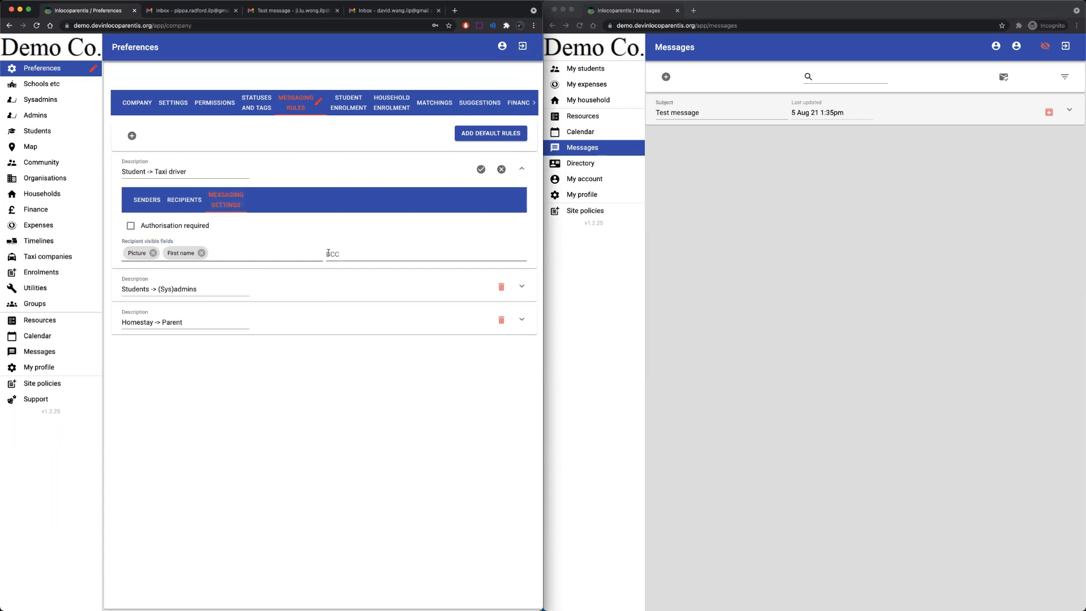
Add the matching sysadmin user as BCC, leave authorisation unrequired, and save the rule.
left_click(343, 255)
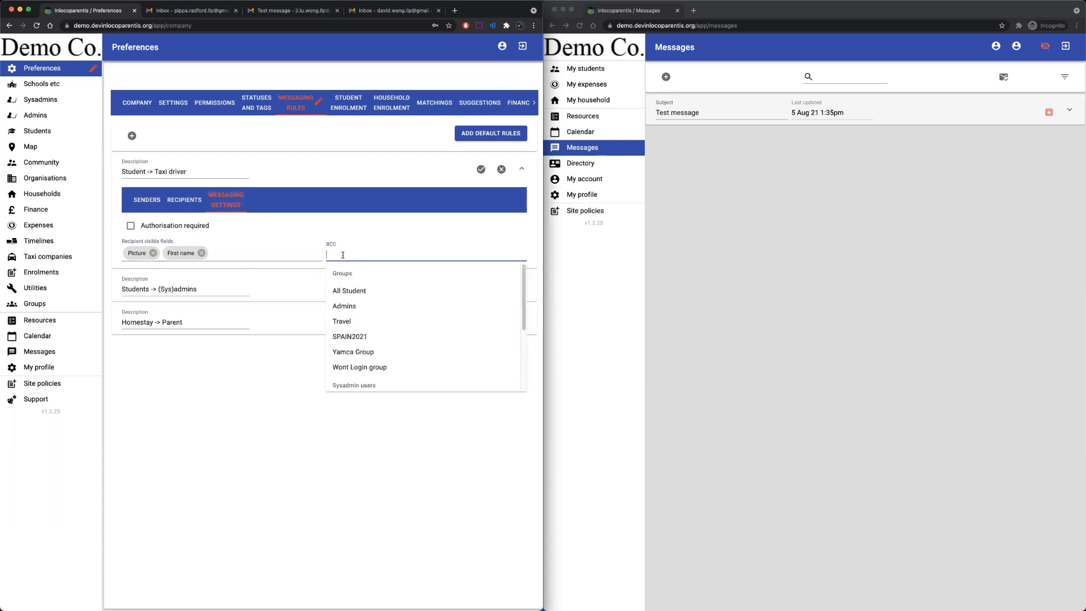
type("law")
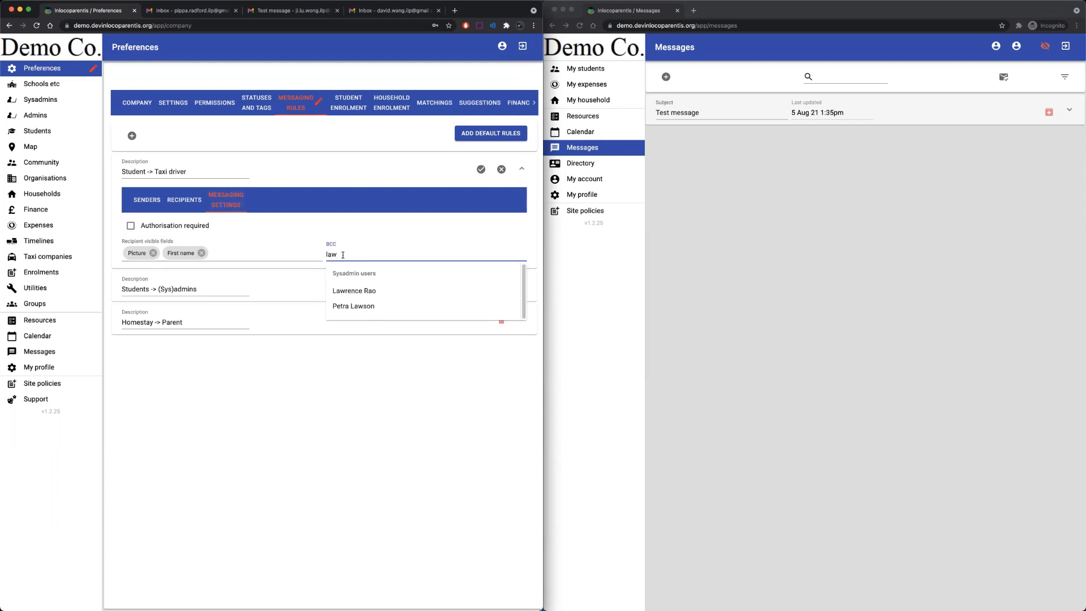
left_click(357, 297)
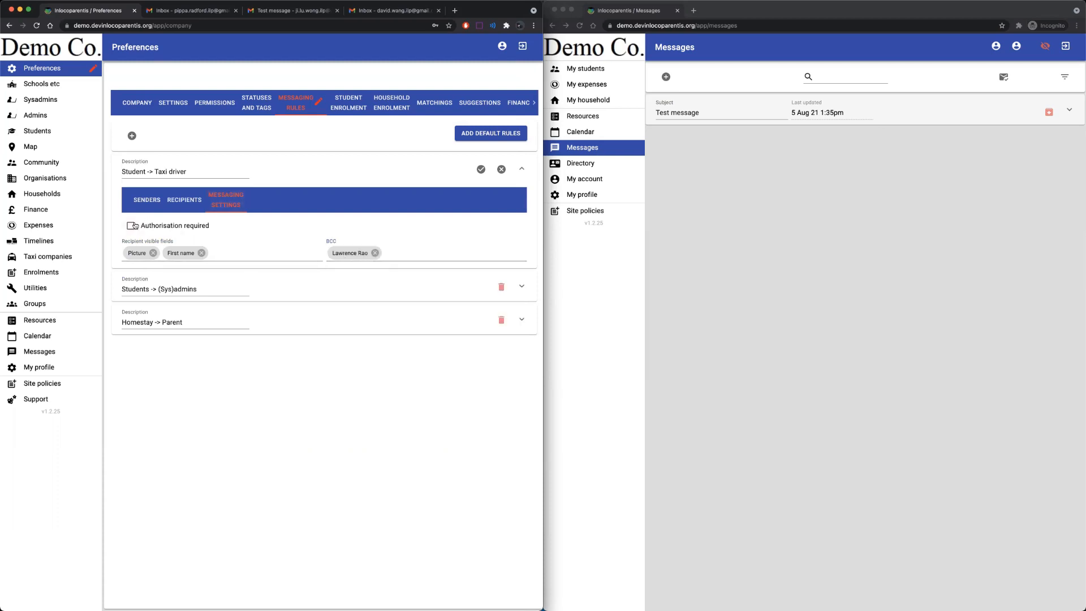
left_click(131, 226)
left_click(130, 227)
left_click(480, 170)
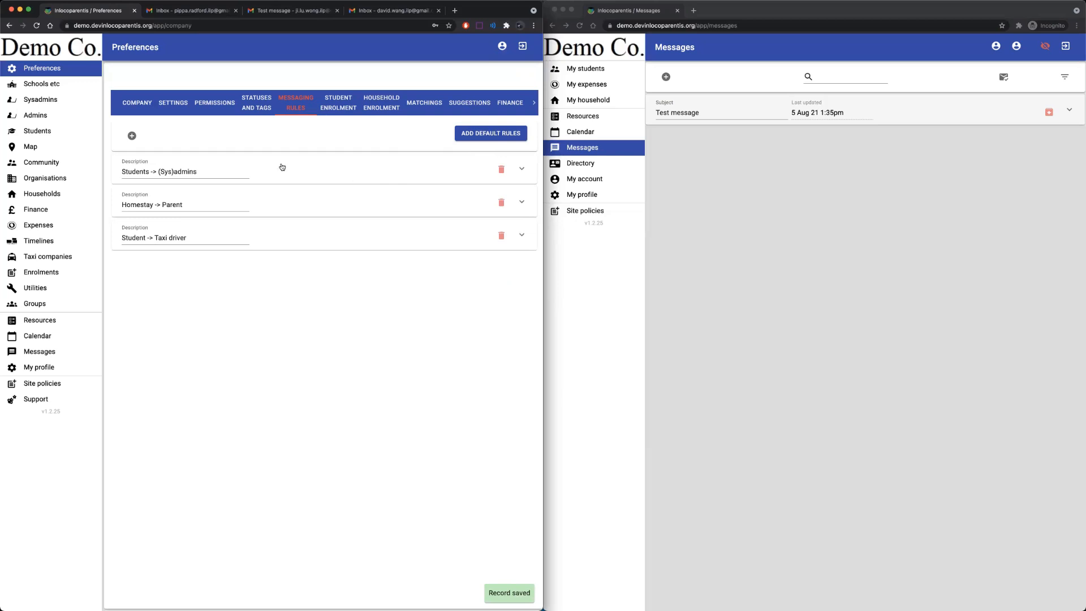
Show the company's general settings and return the second window to the administrator's own view.
left_click(180, 102)
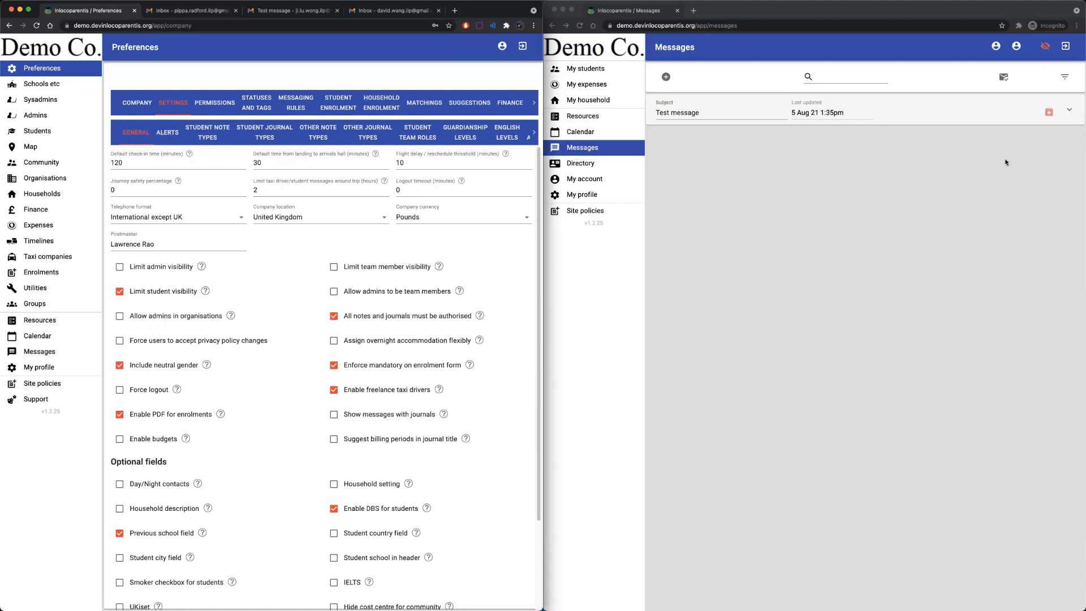
left_click(1046, 46)
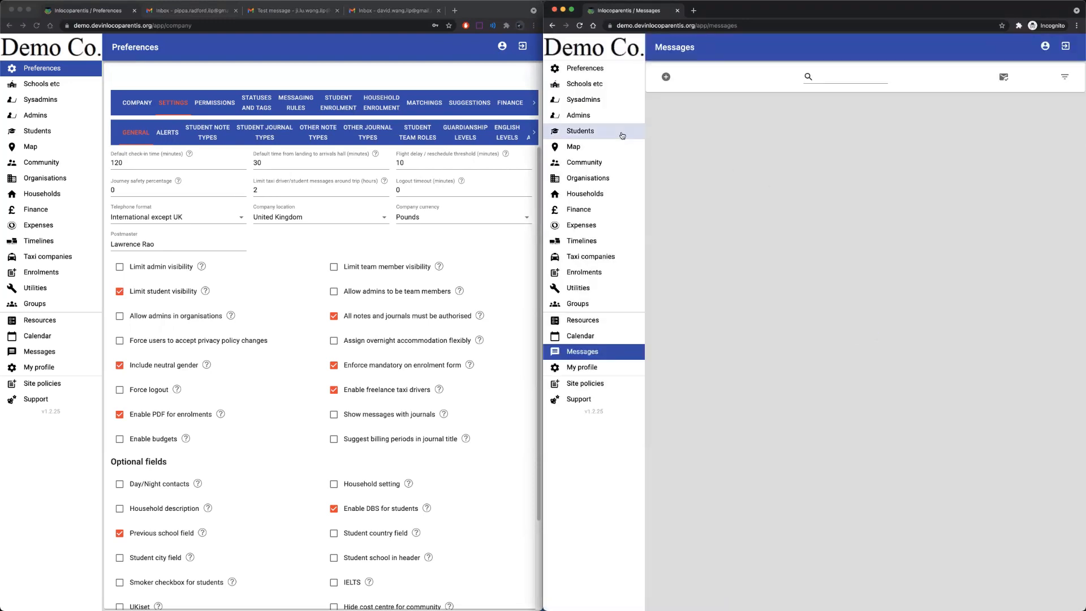
In the second window, view the app as the fourth listed student and open their Directory.
left_click(584, 129)
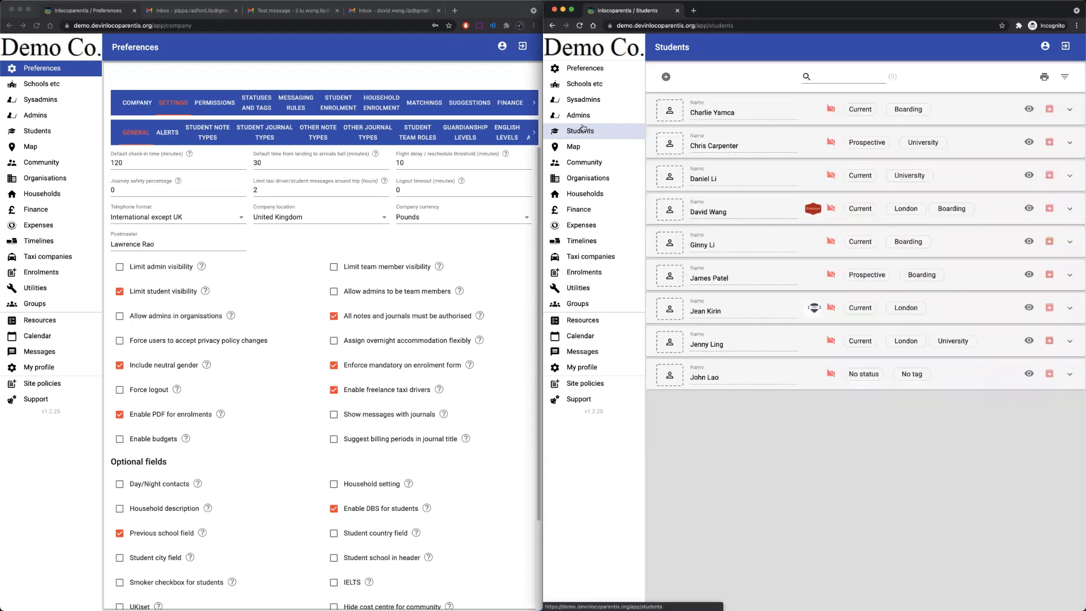
left_click(1029, 209)
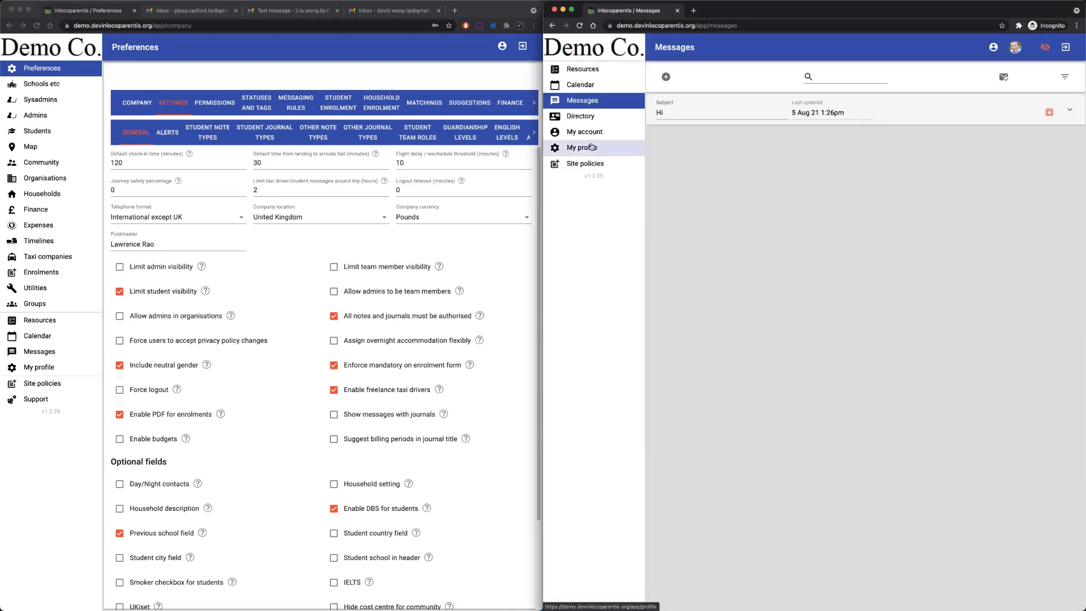
left_click(583, 116)
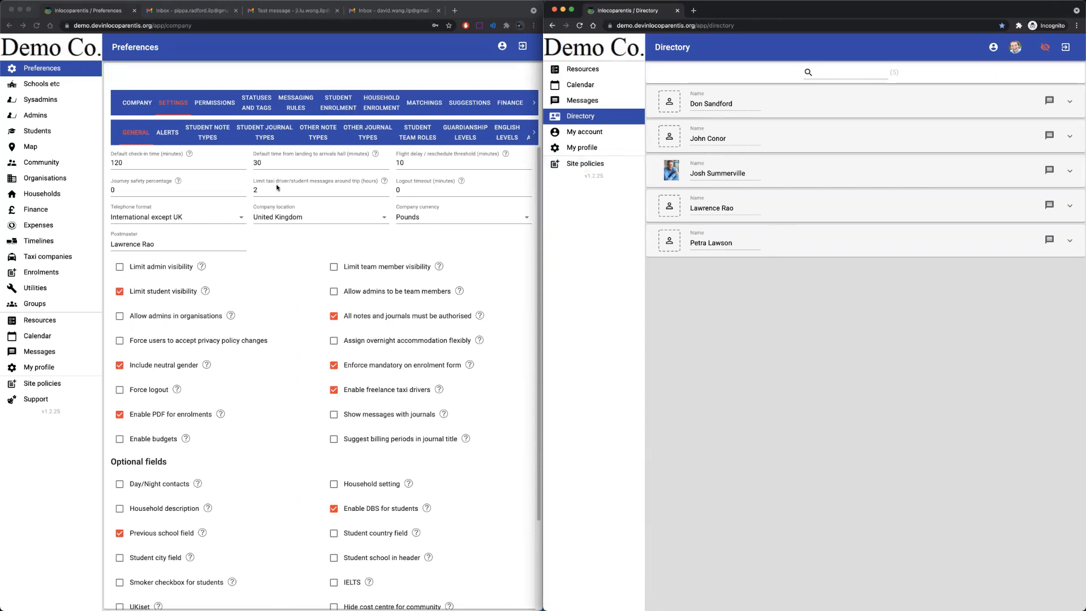
Open the students' timelines in the administrator window and search for the student by name.
left_click(48, 241)
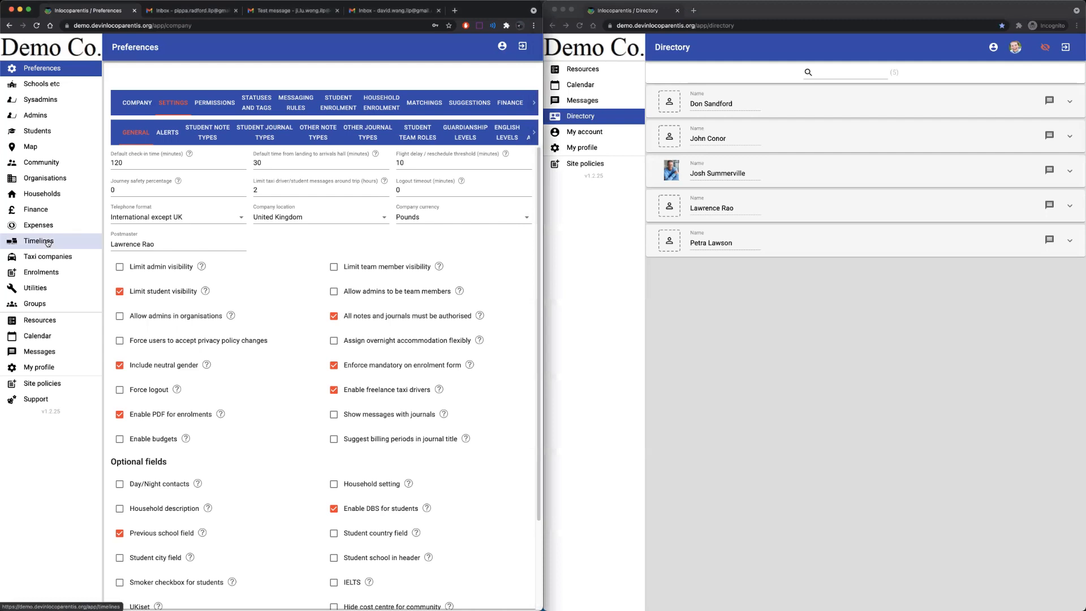
left_click(48, 241)
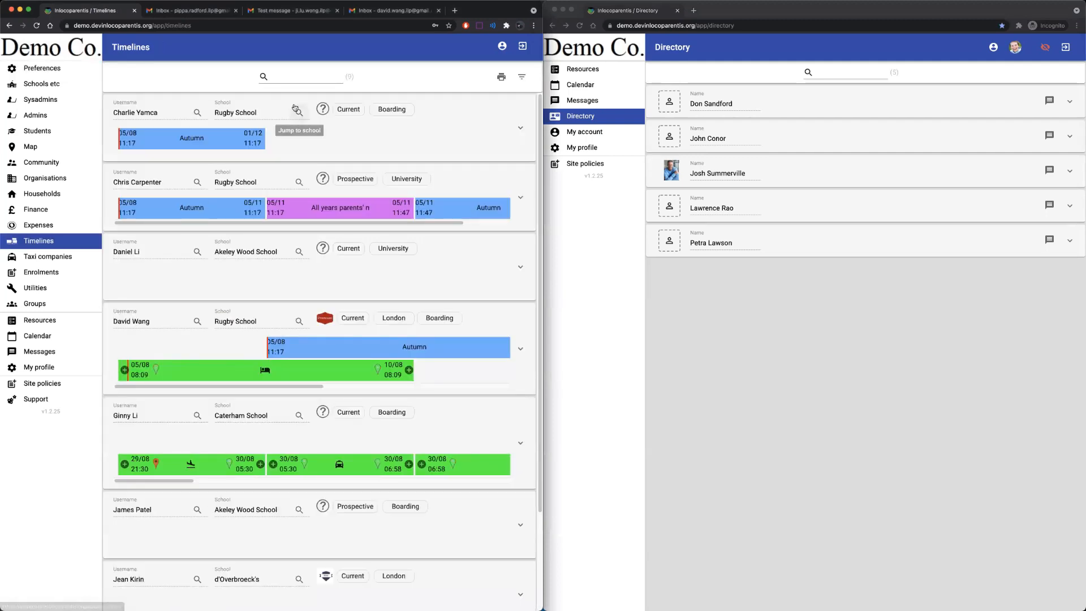
left_click(295, 75)
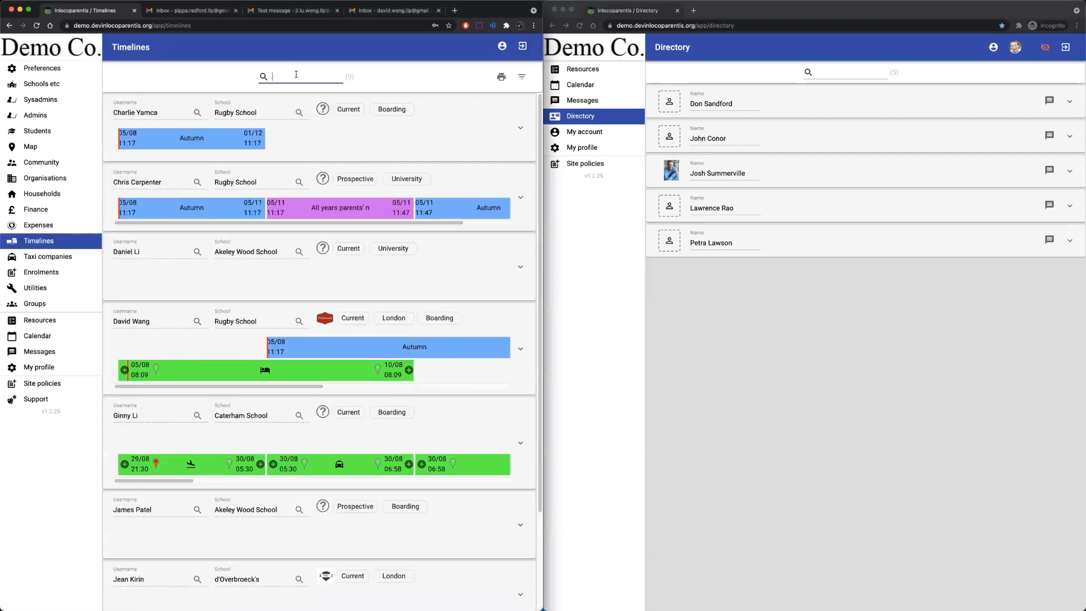
type("david")
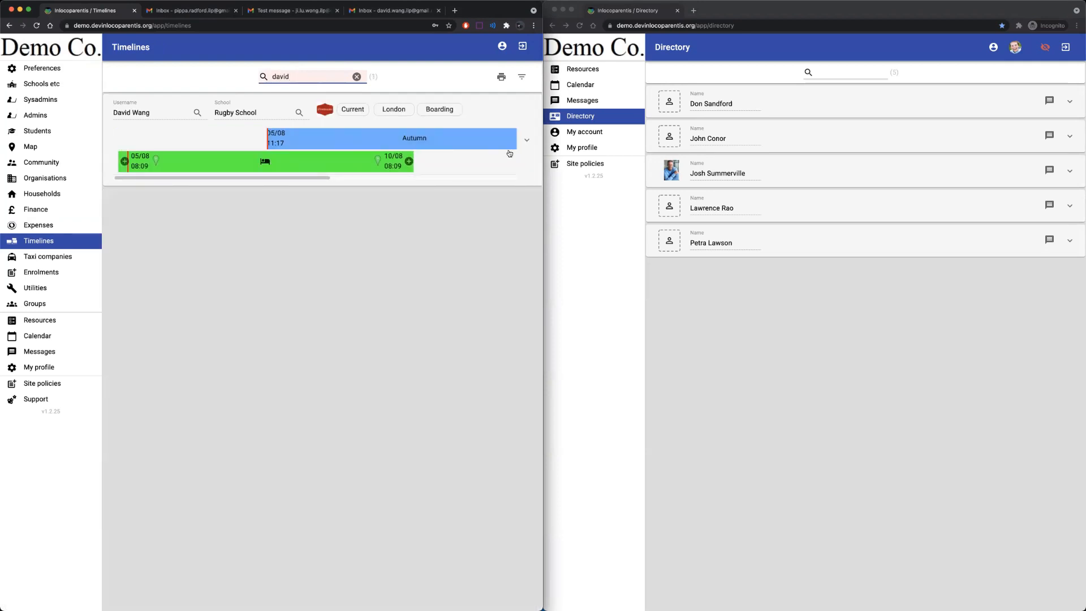
Add a taxi journey stage to the student's timeline with its start and end dates.
left_click(527, 142)
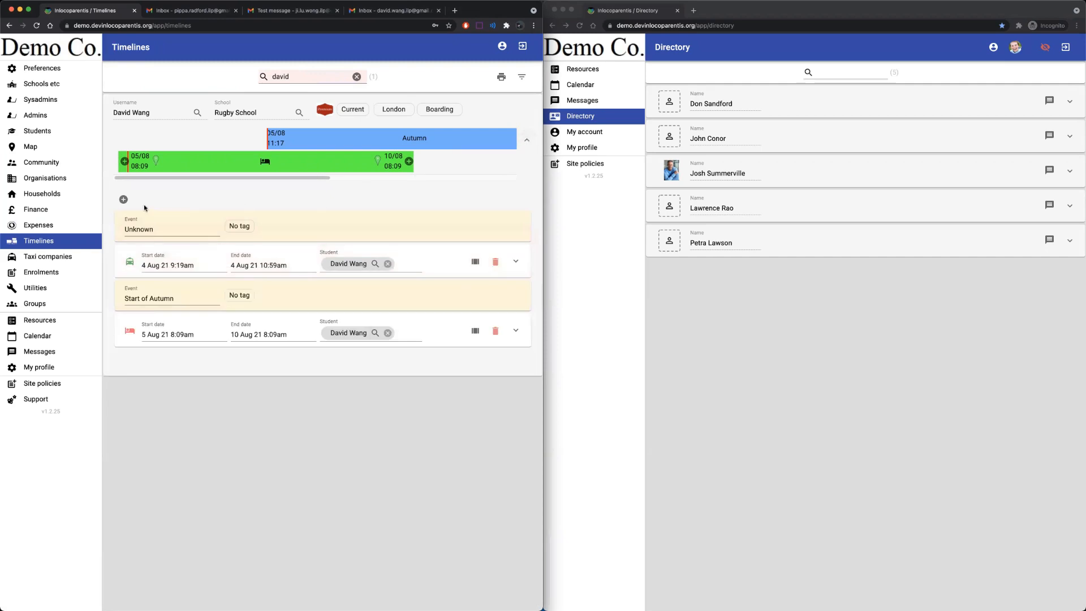
left_click(123, 199)
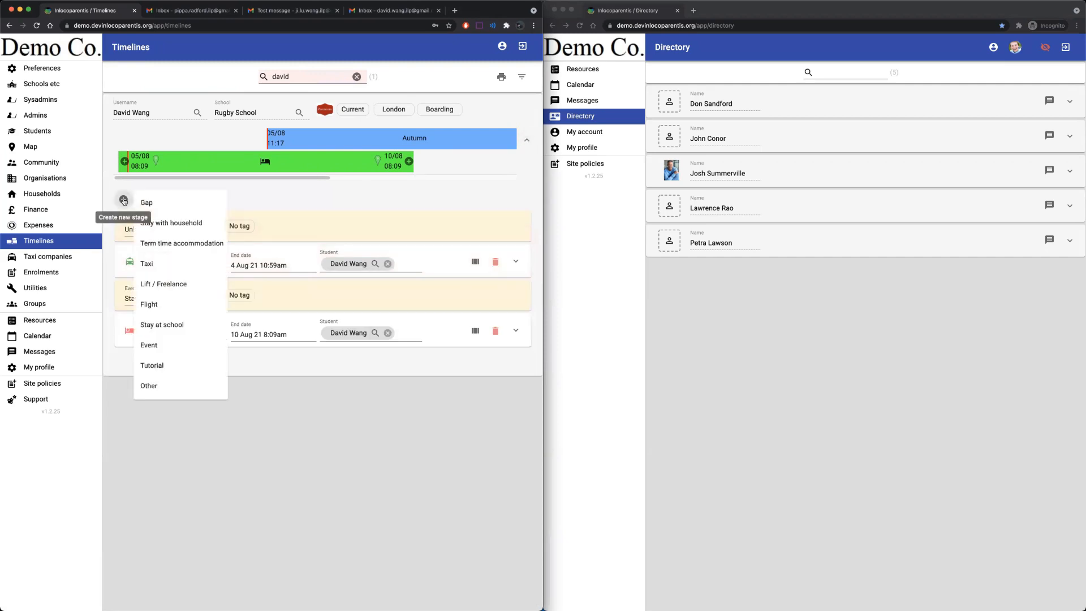
left_click(154, 263)
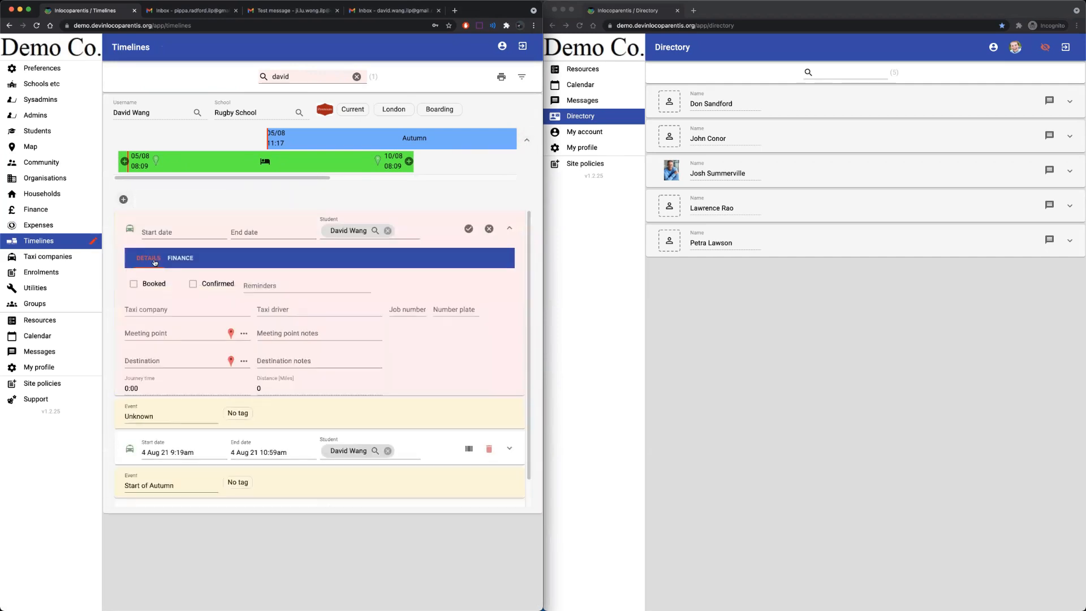
left_click(162, 227)
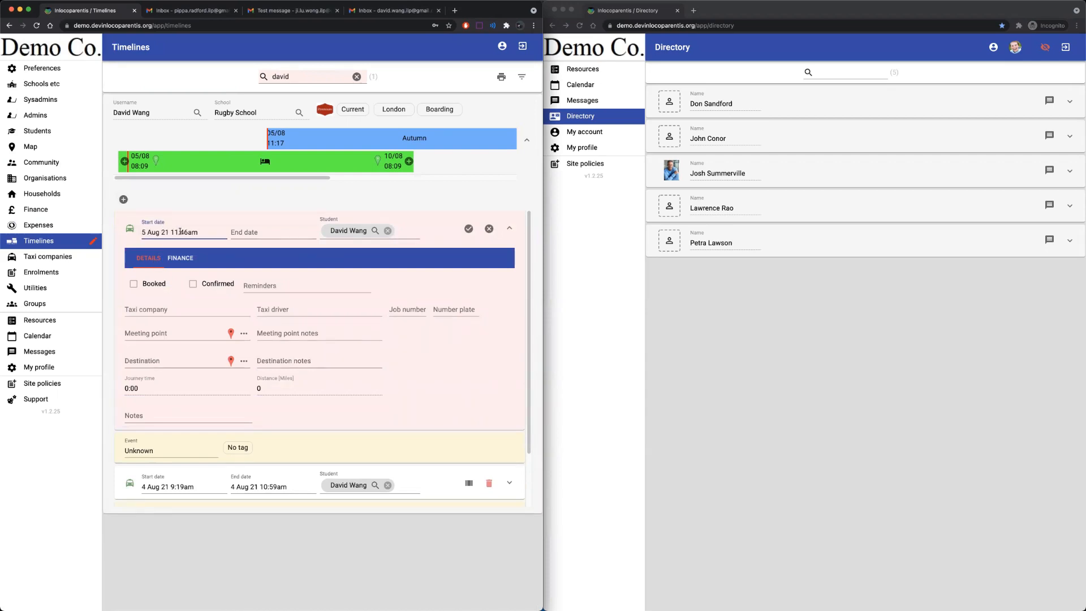
mouse_move(190, 233)
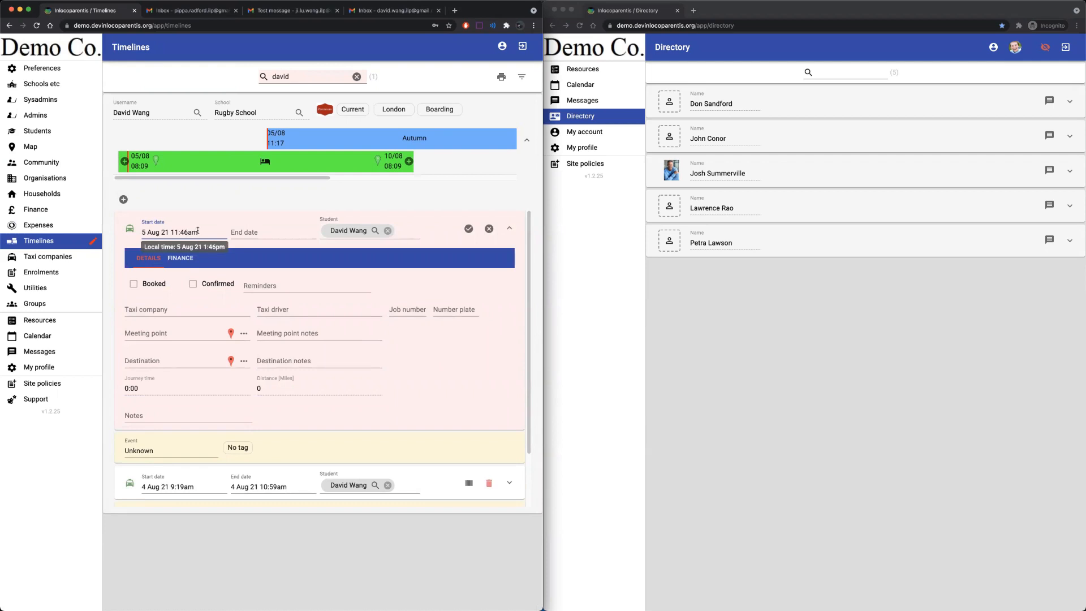
left_click(248, 233)
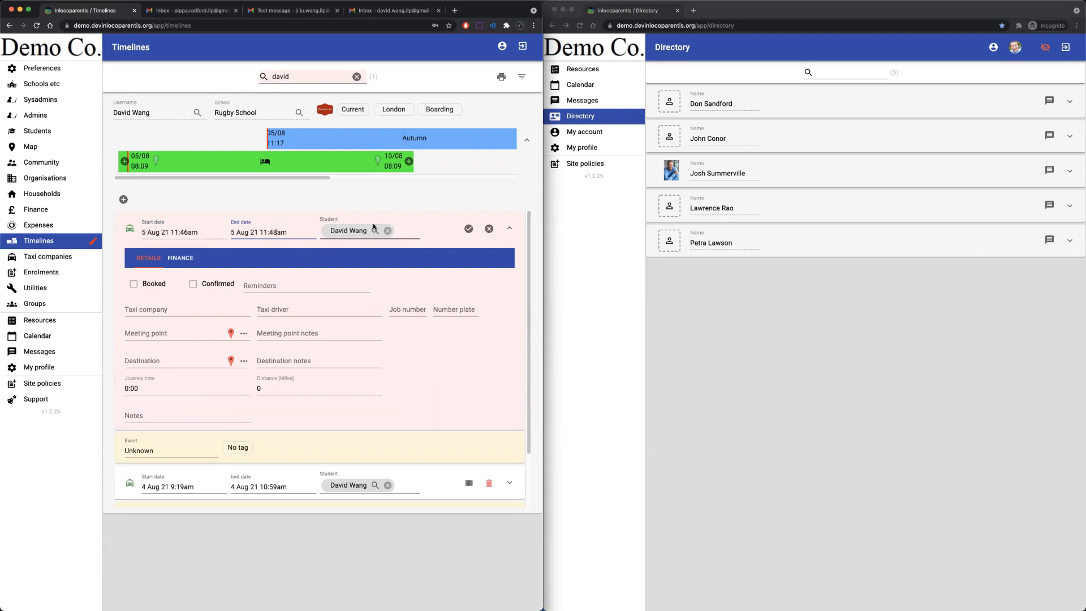
Set pickup at the Kilbracken school house and destination Heathrow Airport Terminal 5.
left_click(249, 333)
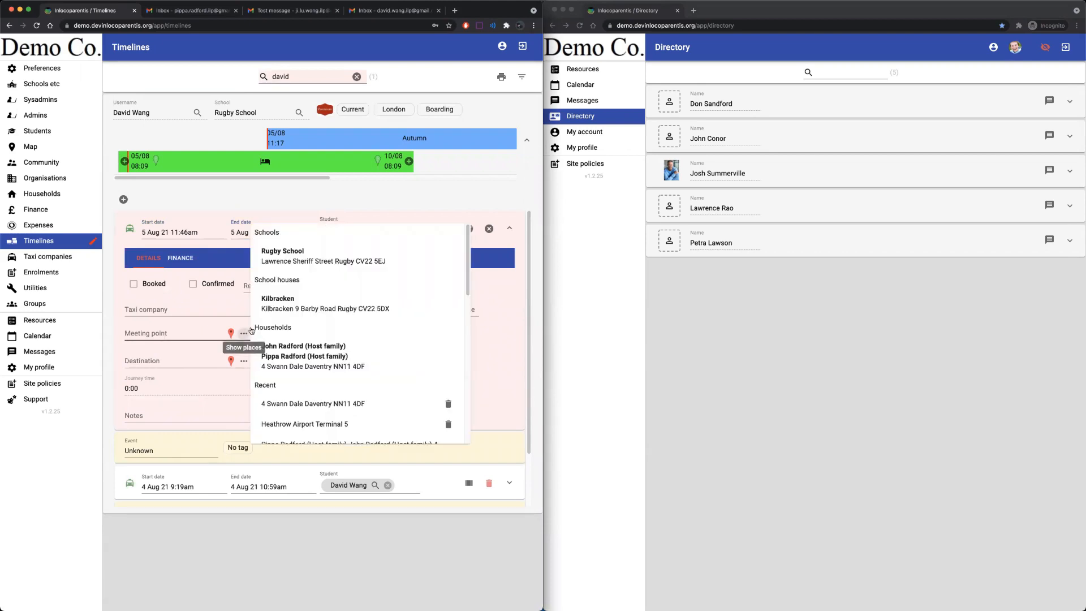
left_click(274, 306)
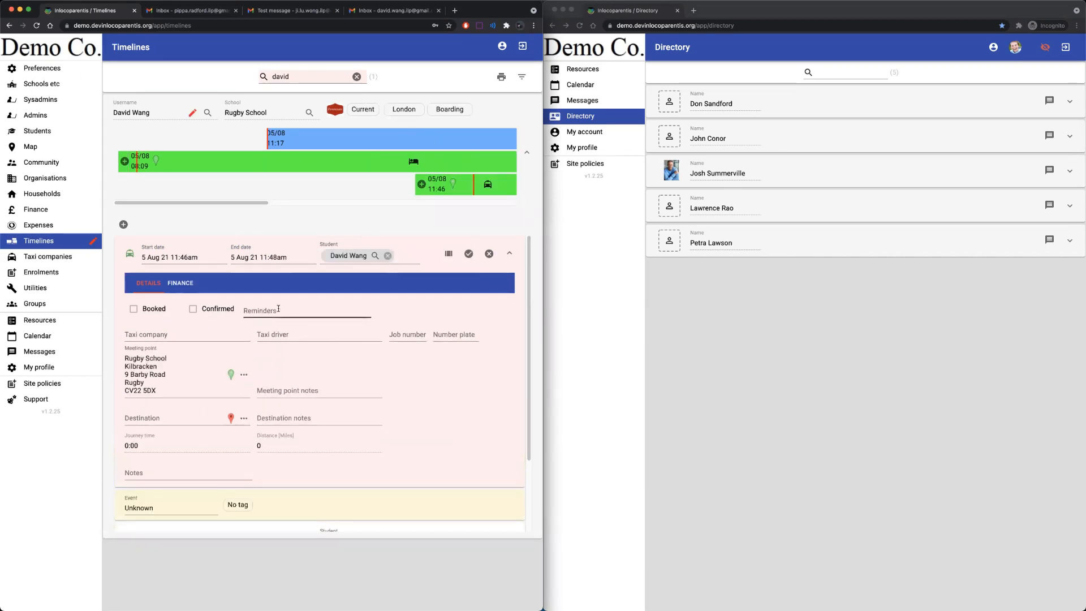
left_click(245, 419)
scroll(362, 446, "down", 1)
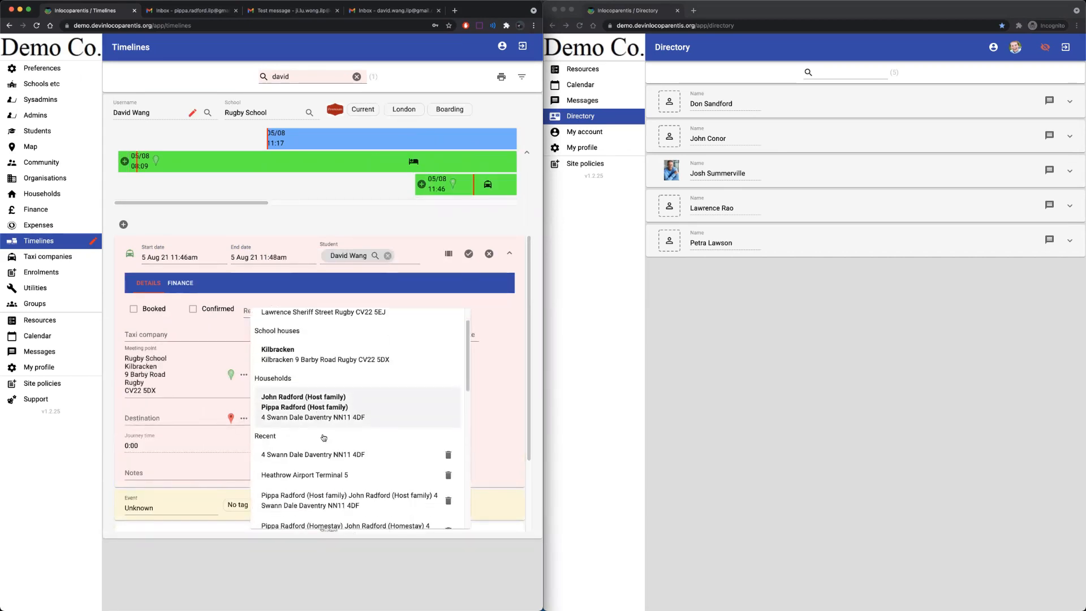
left_click(346, 473)
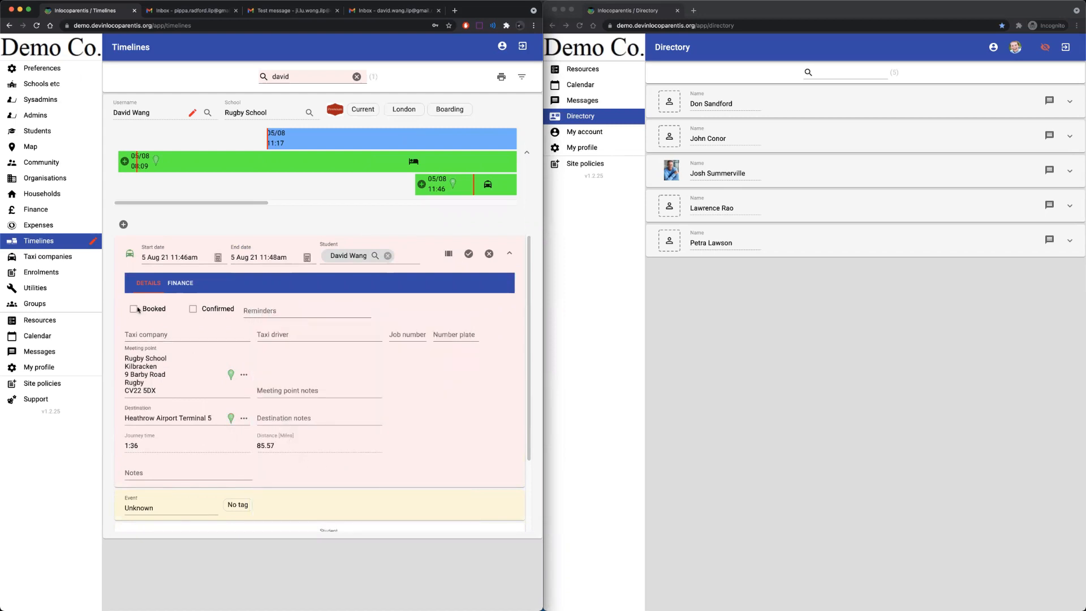
Choose Club Class Cars with the suggested driver, and mark the taxi booked and confirmed.
left_click(136, 328)
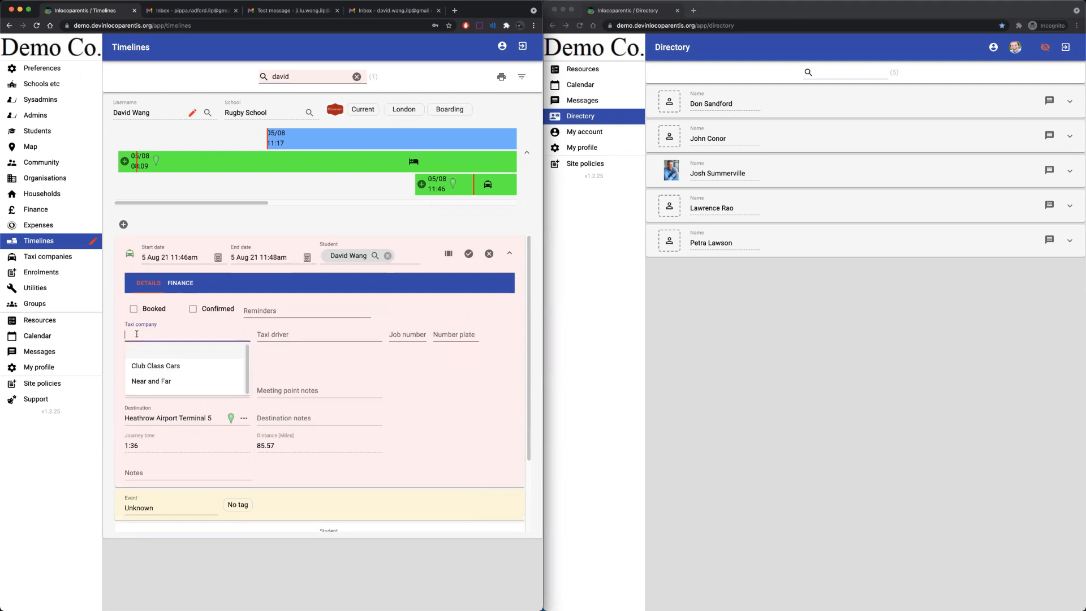
left_click(165, 360)
left_click(284, 335)
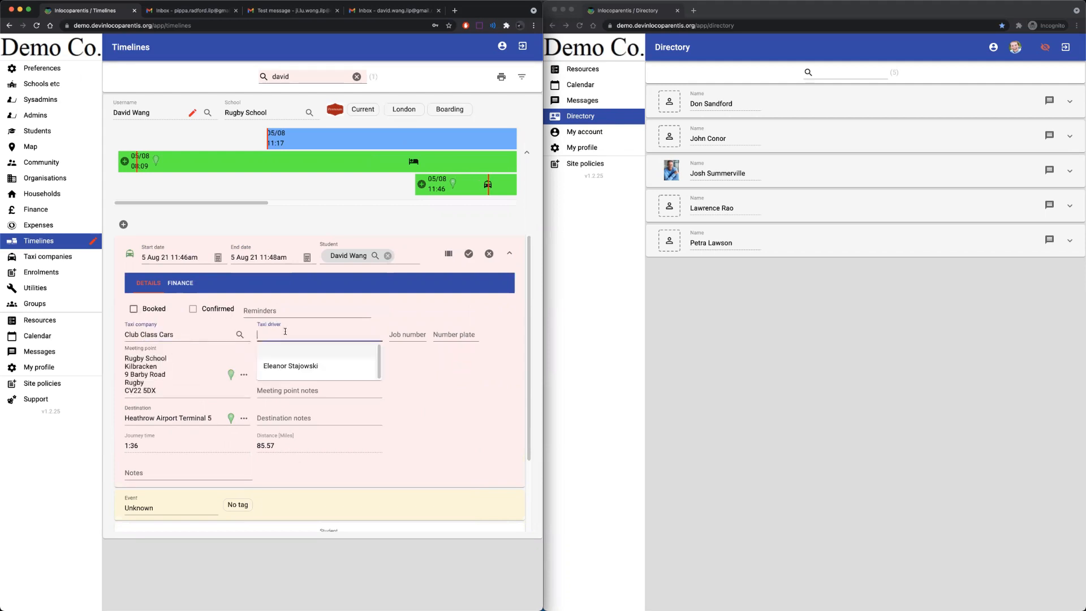
left_click(290, 366)
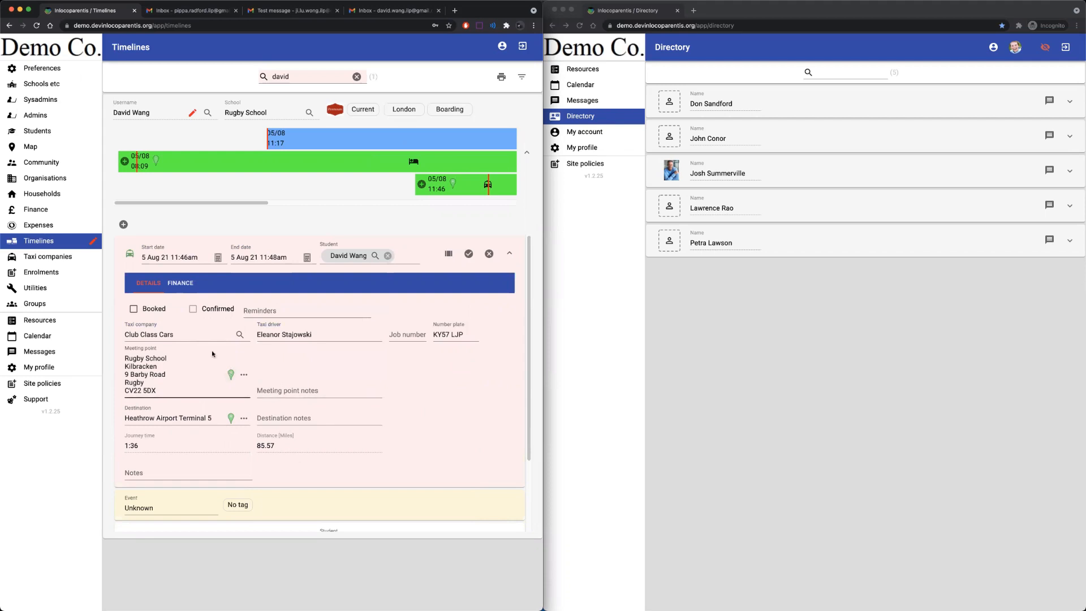
left_click(135, 309)
left_click(192, 310)
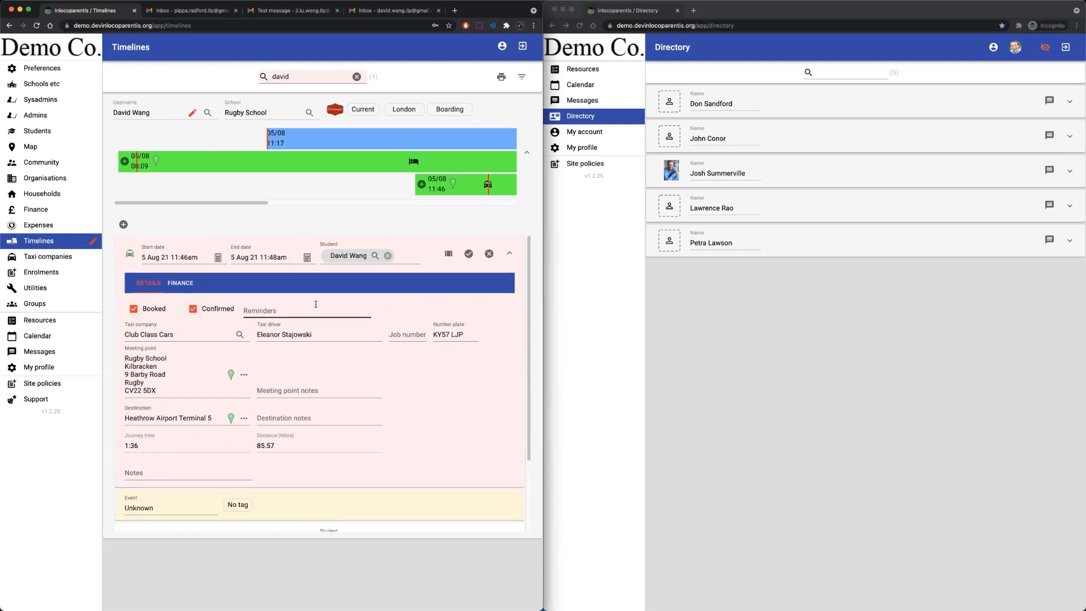
Add a 20-minute reminder to the taxi journey.
left_click(283, 308)
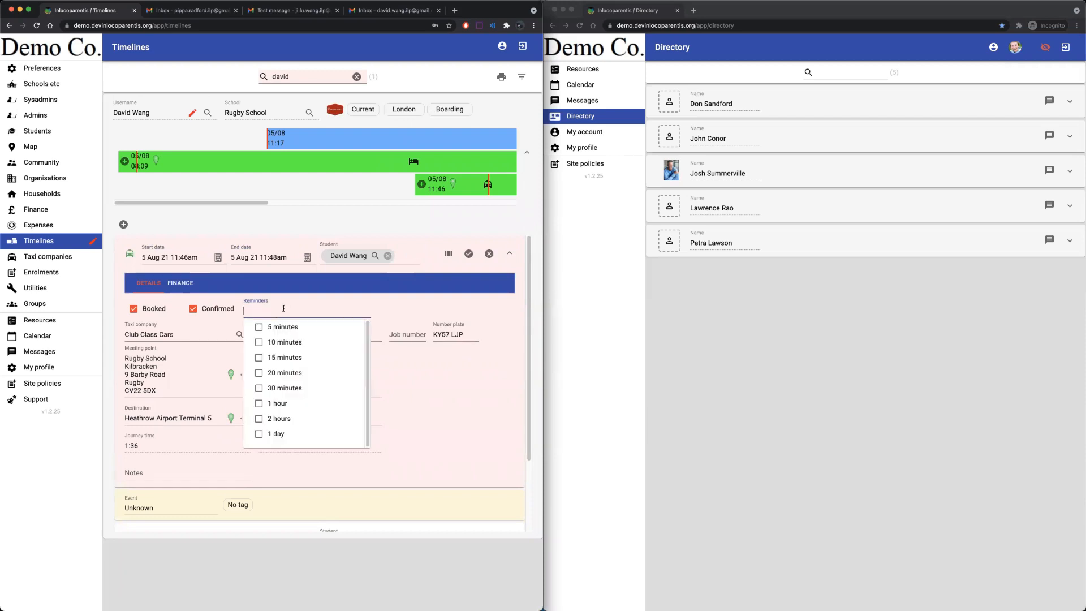
left_click(259, 373)
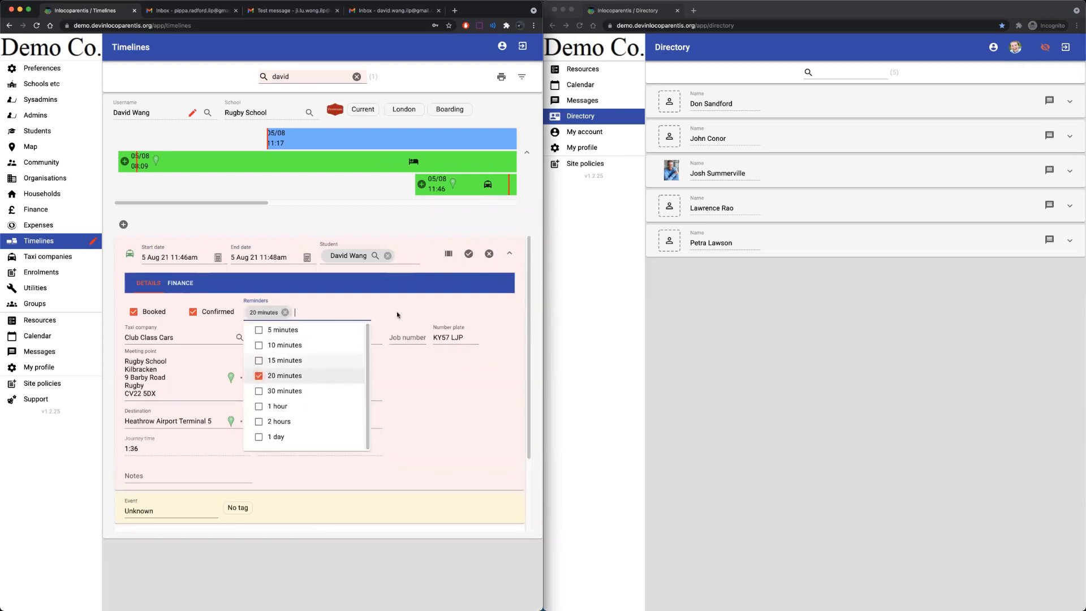
left_click(464, 398)
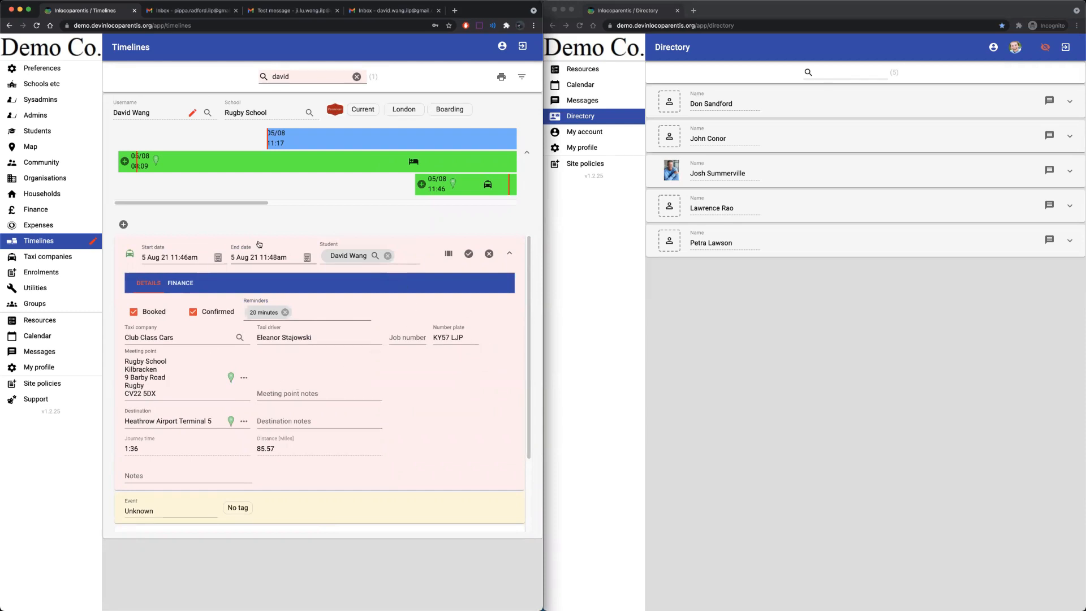
mouse_move(198, 259)
Save the taxi journey and collapse the student's event list.
left_click(471, 255)
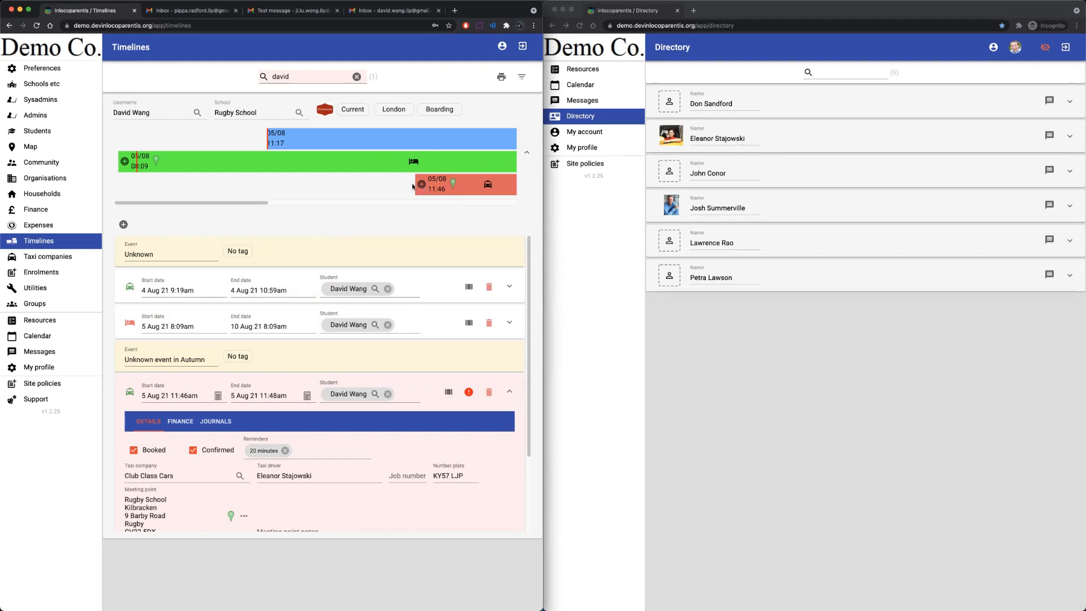
left_click(475, 108)
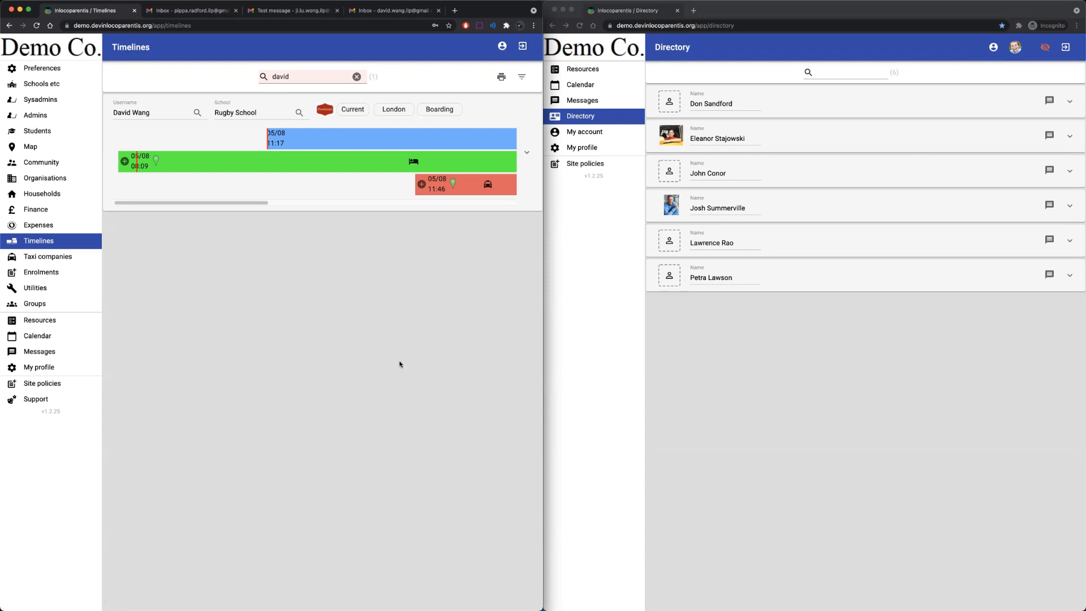
Clear the name search, inspect the All Student group's members, then go to Messages.
left_click(356, 77)
left_click(53, 305)
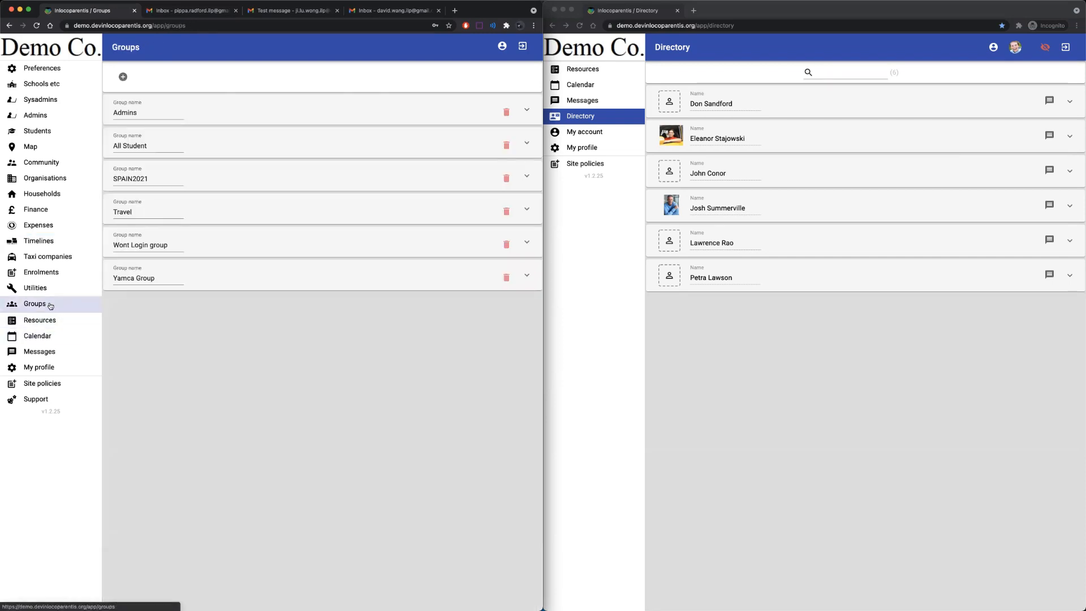
left_click(265, 146)
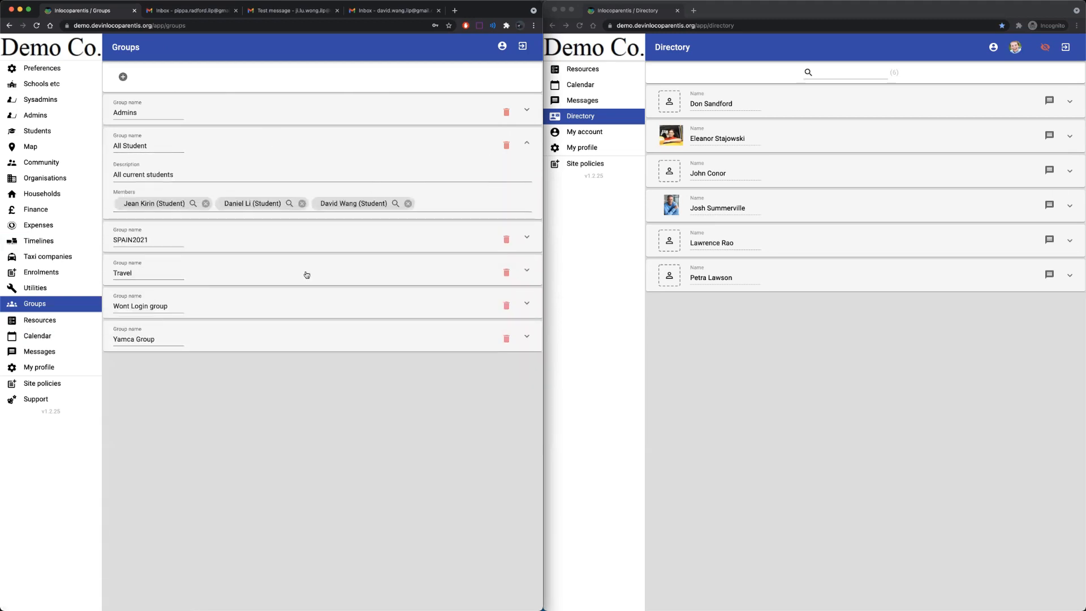
left_click(167, 142)
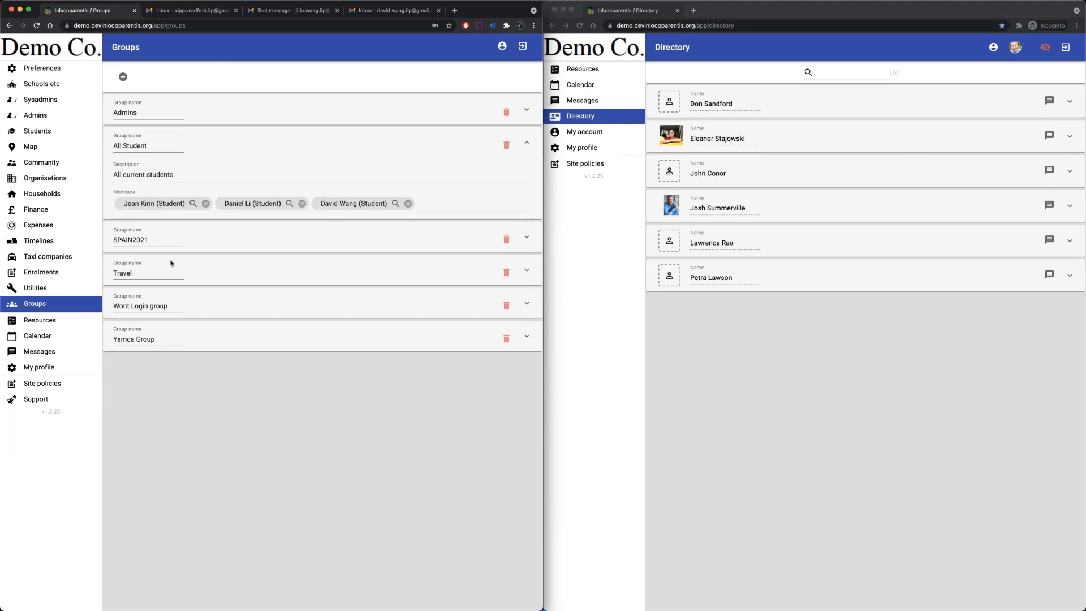
left_click(280, 144)
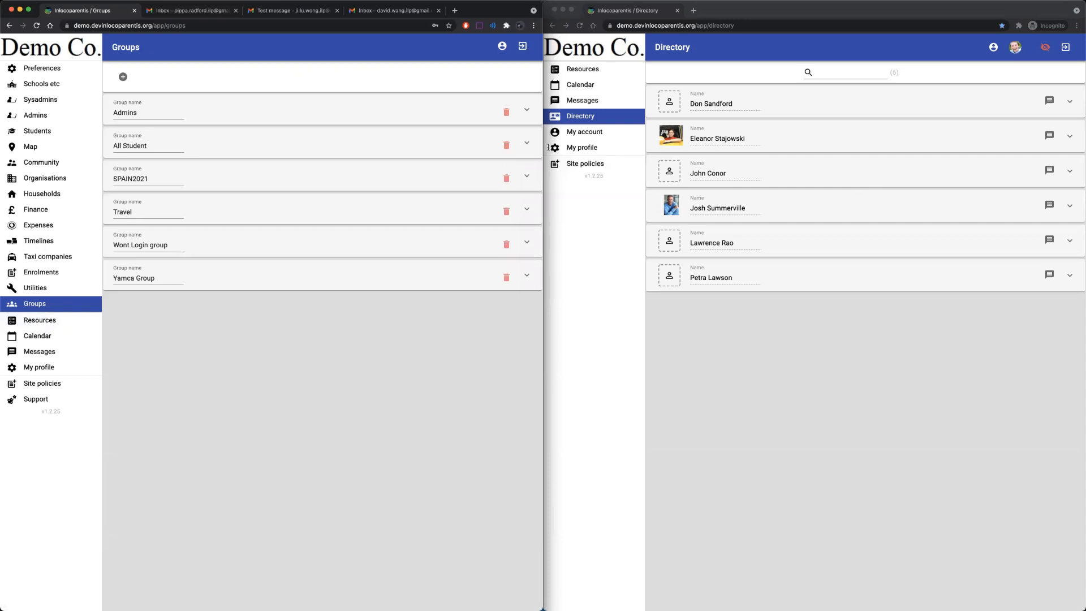
left_click(42, 351)
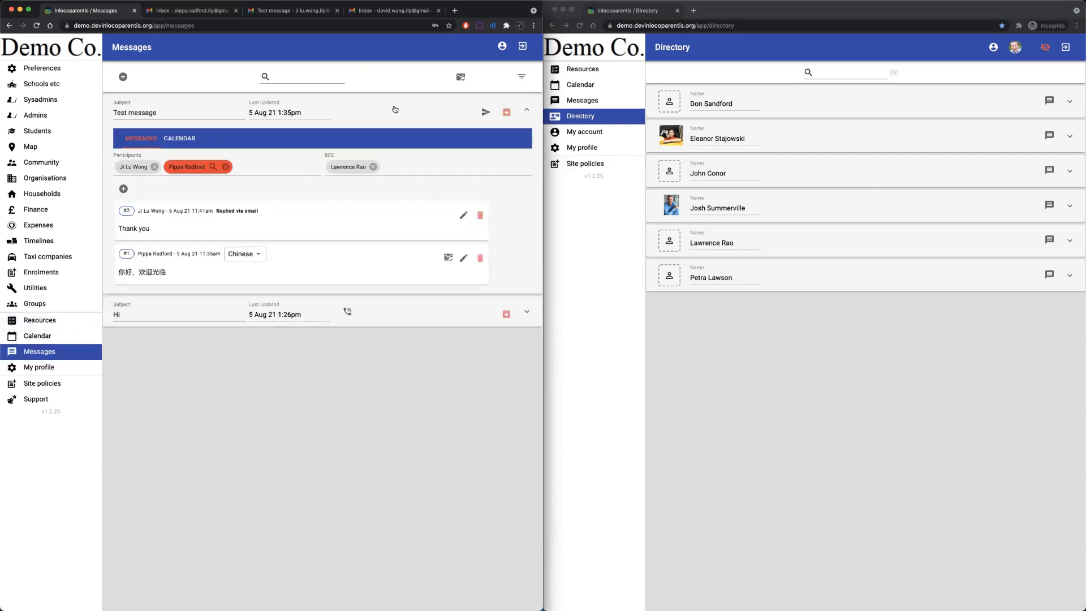
Start a new message with the All Student group as its participant.
left_click(403, 109)
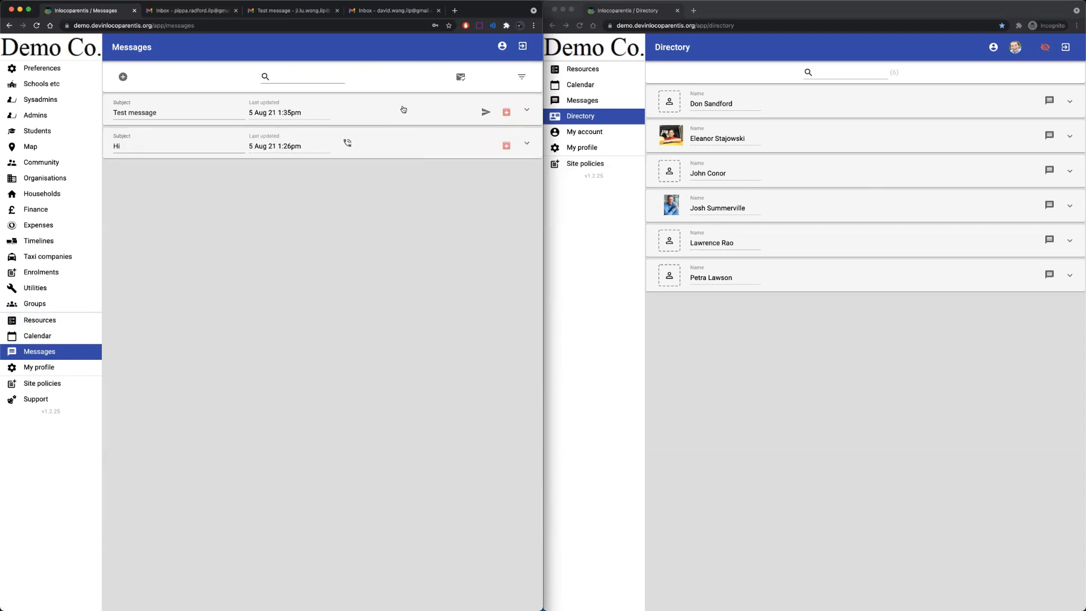
left_click(122, 77)
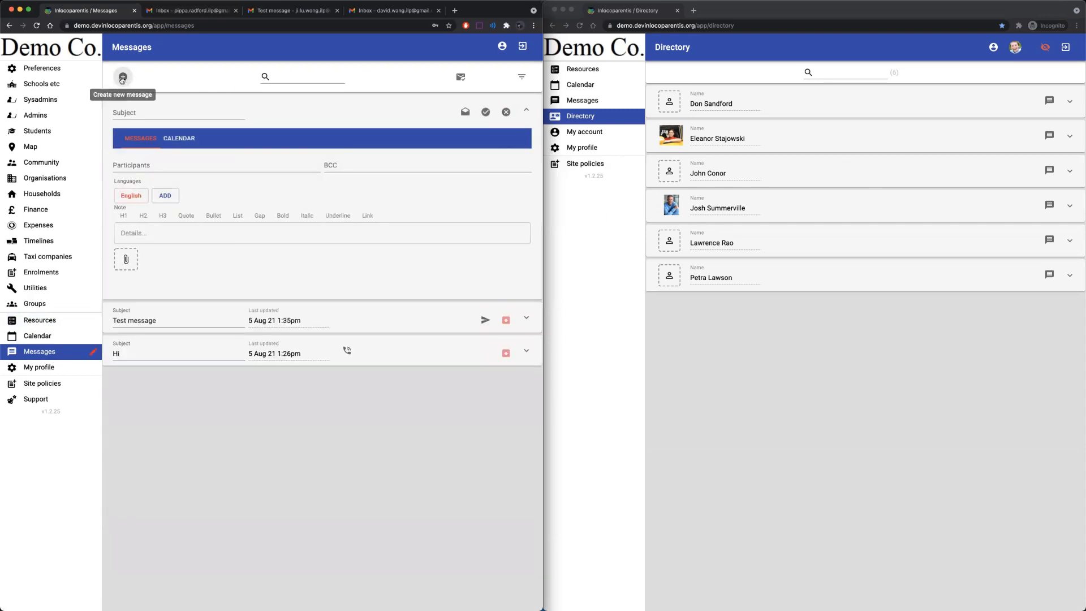
left_click(157, 163)
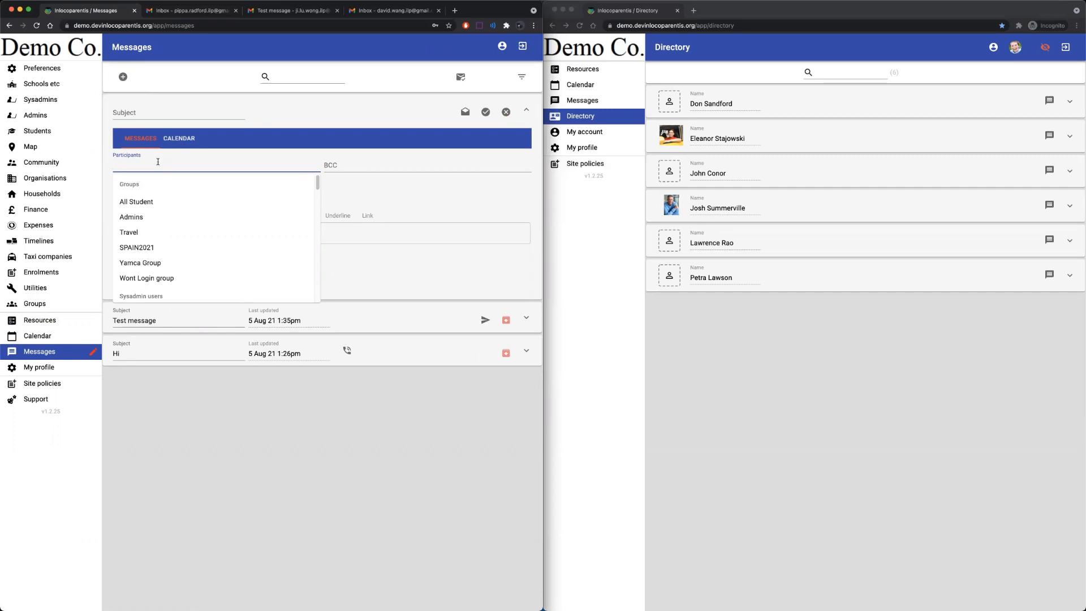
type("all")
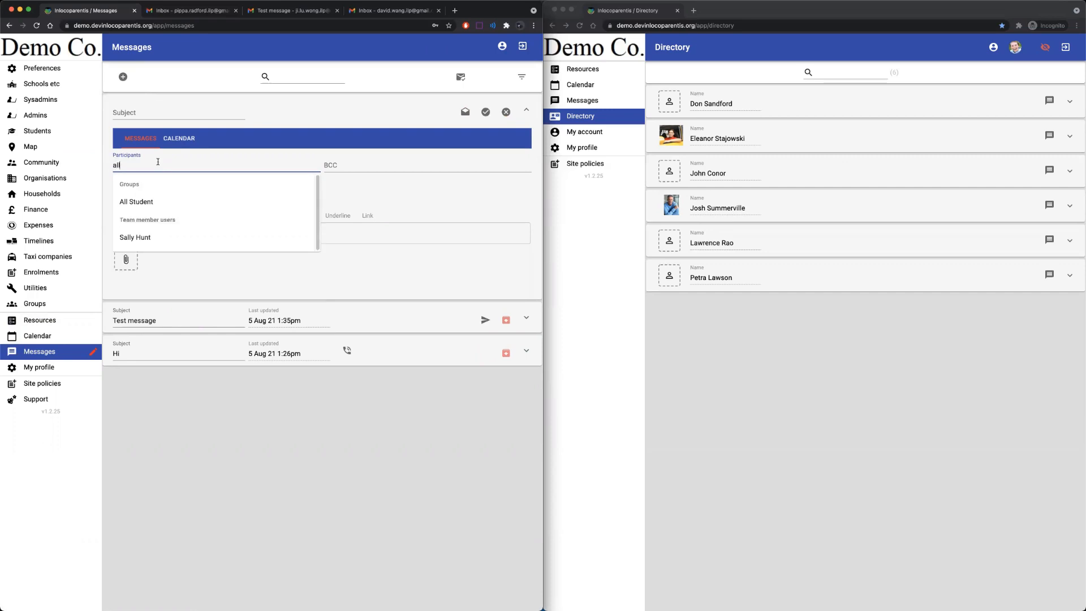
left_click(150, 203)
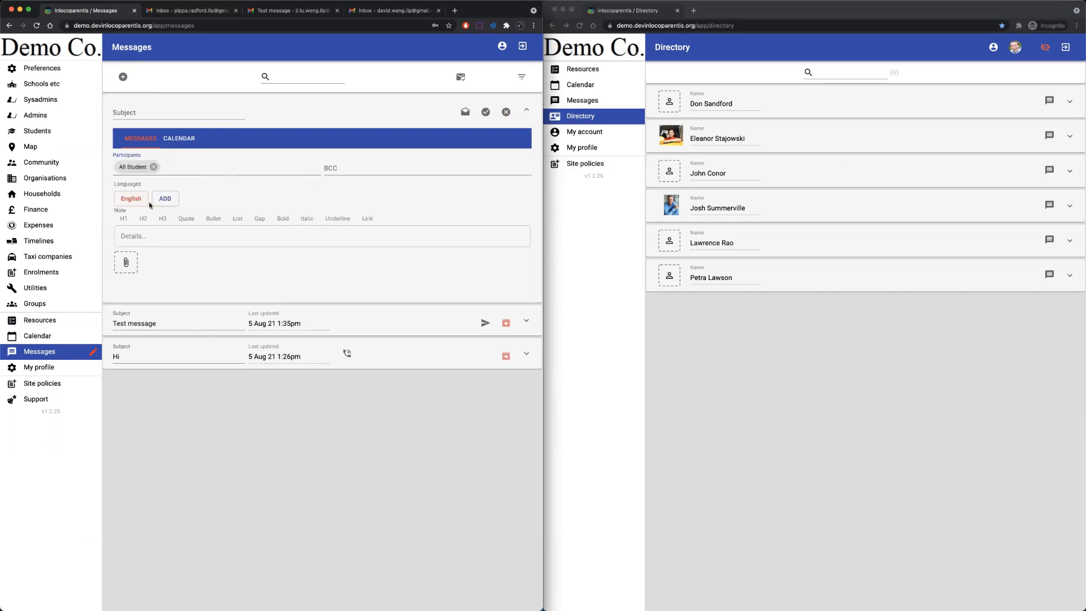
left_click(48, 306)
Rename the All Student group to All Students and return to the message draft.
left_click(154, 143)
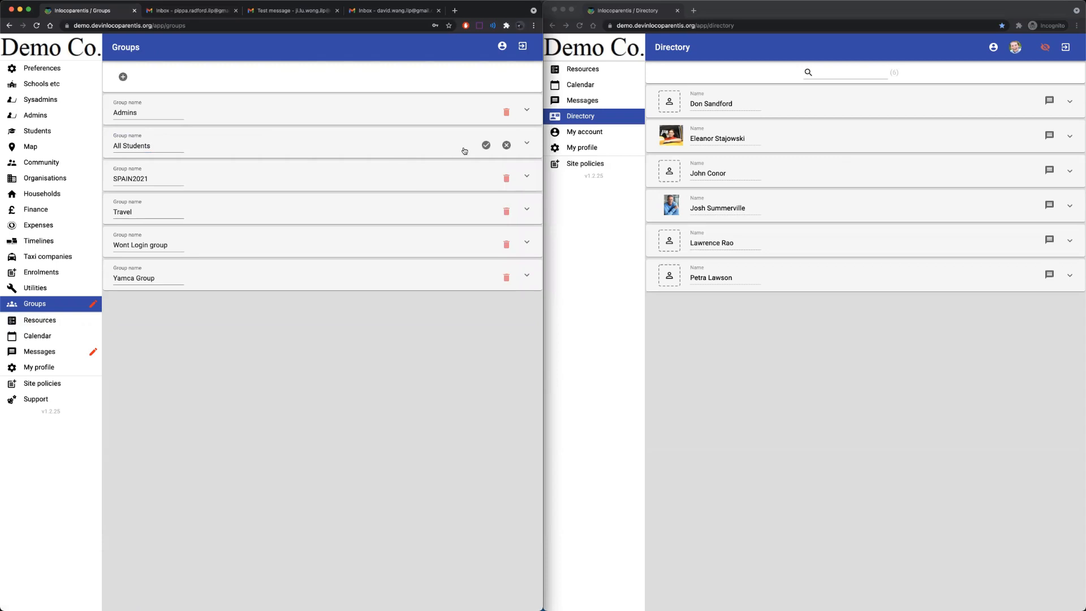
left_click(485, 147)
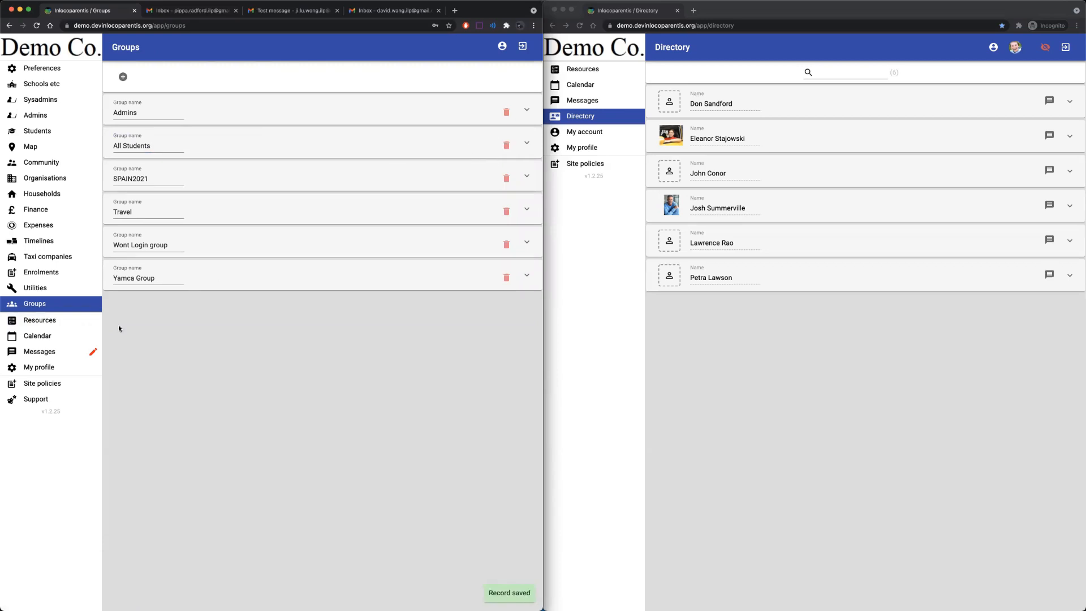
left_click(47, 353)
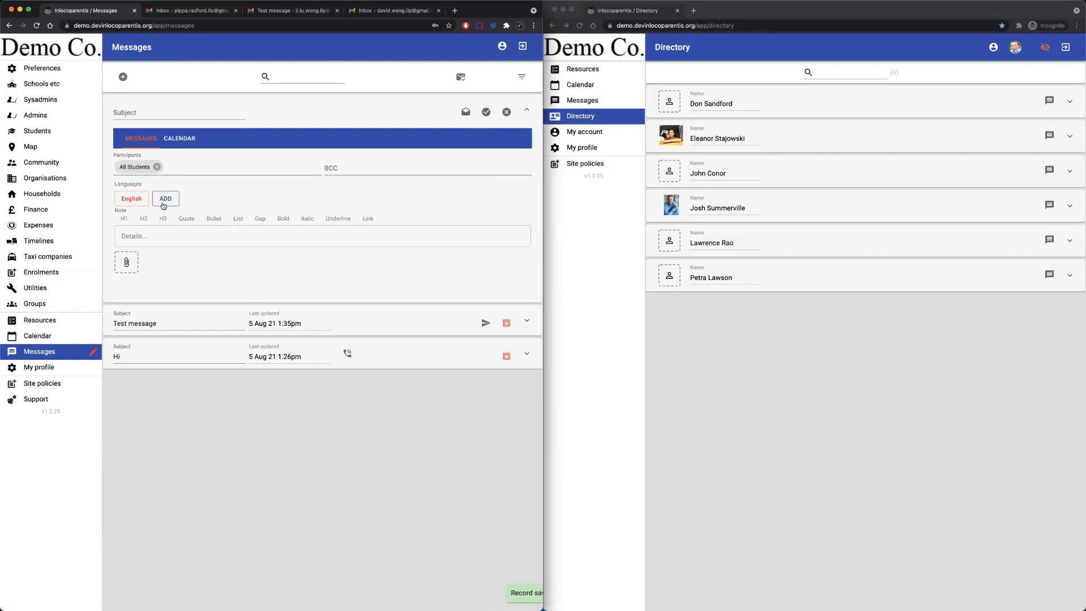
Give the message the subject 'Camping trip' and the note 'Here is a useful checklist'.
left_click(156, 235)
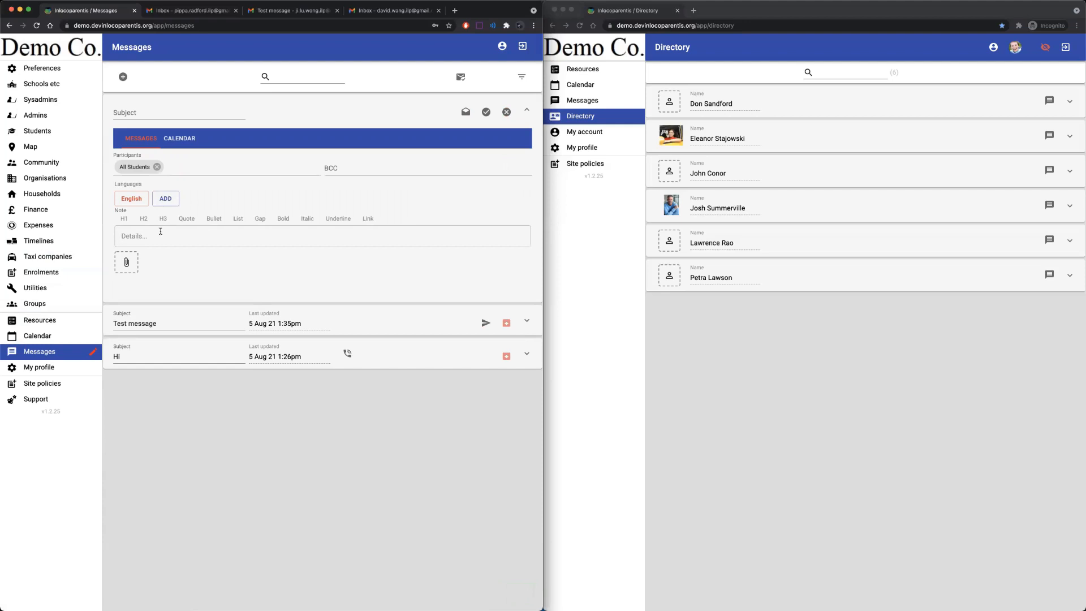
left_click(140, 114)
type("Camping trip")
left_click(164, 232)
type("Here is a useful checklist.")
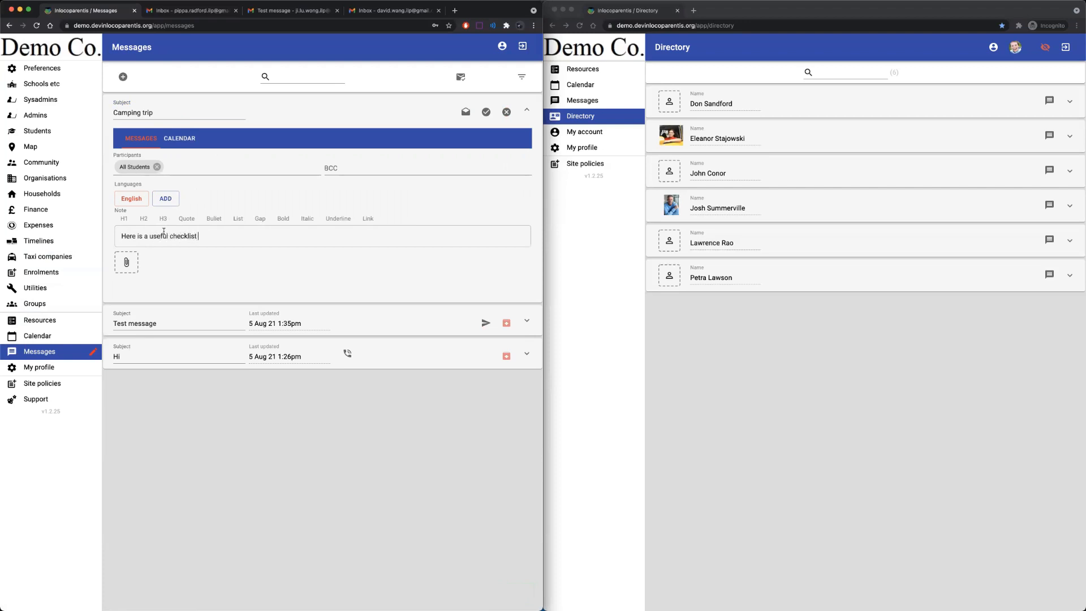
Attach camping checklist.jpg and save the message.
left_click(127, 263)
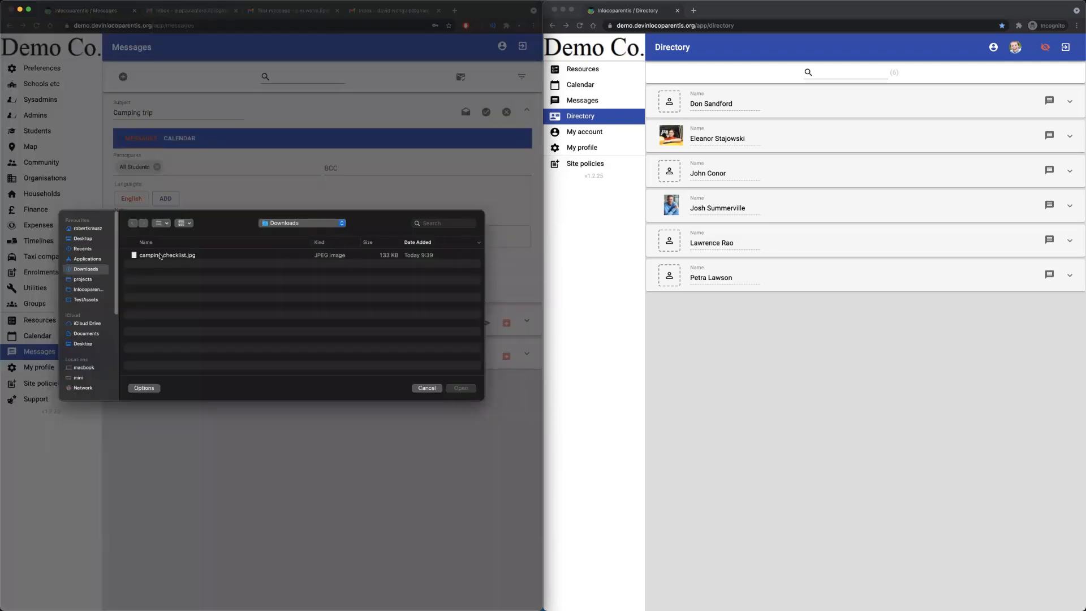
left_click(161, 257)
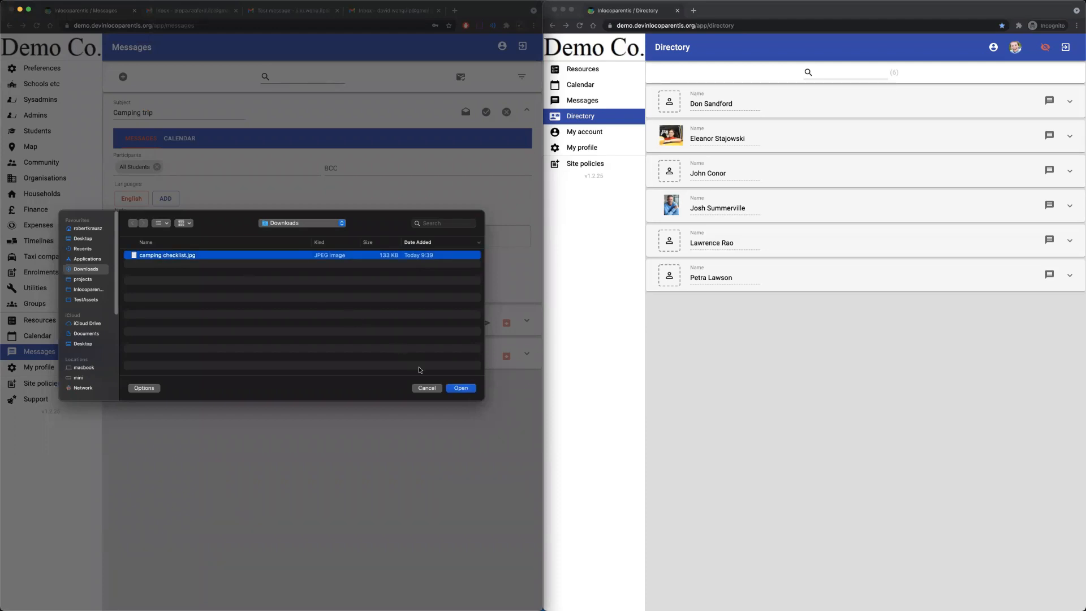
left_click(451, 390)
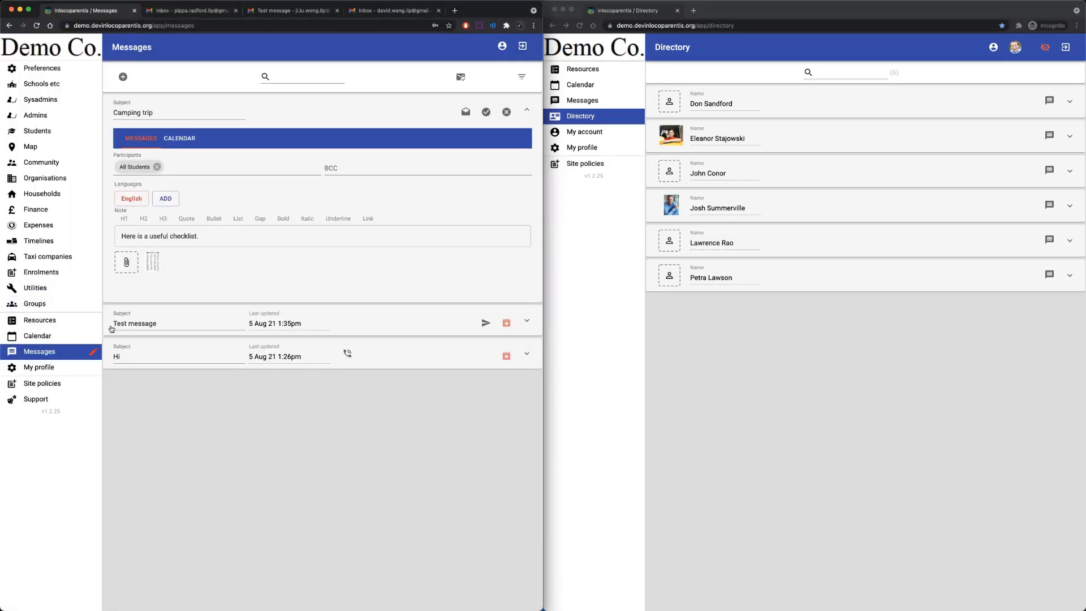
left_click(485, 112)
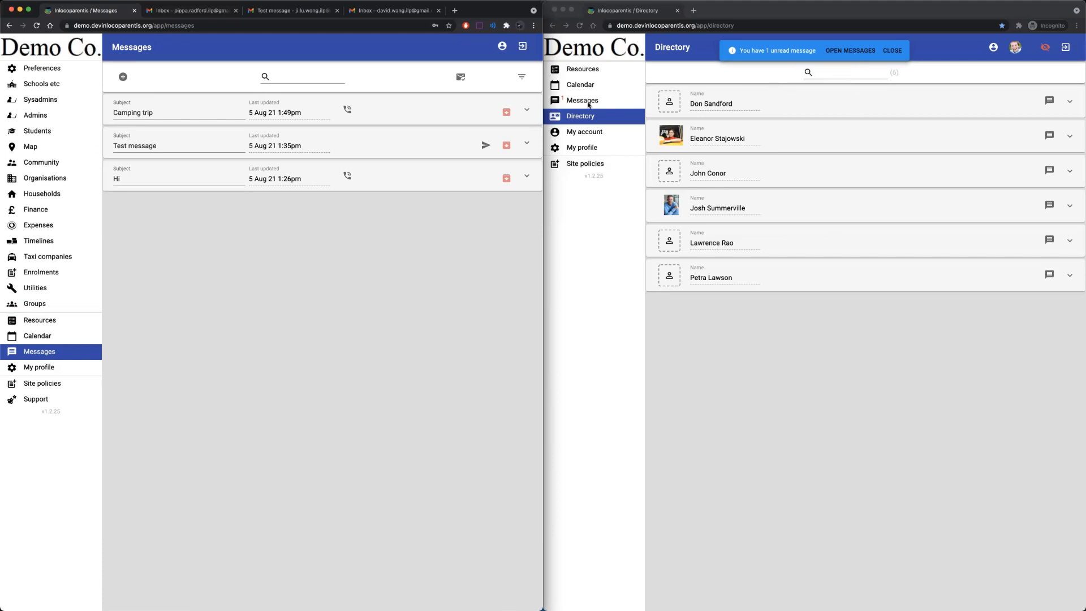
In the student's window, open the Camping trip message and view its checklist image.
left_click(855, 54)
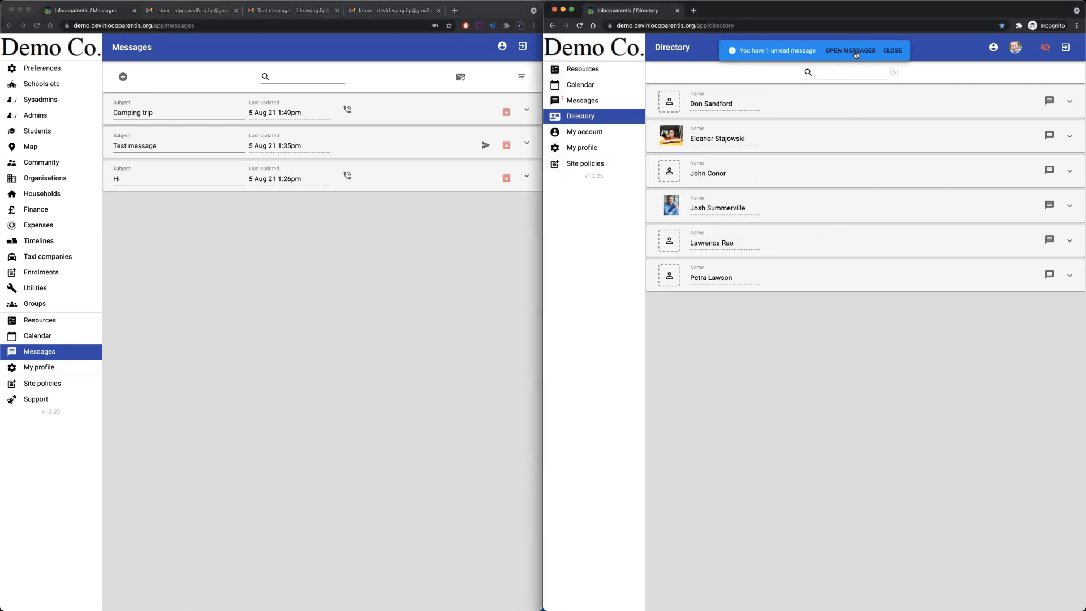
left_click(856, 53)
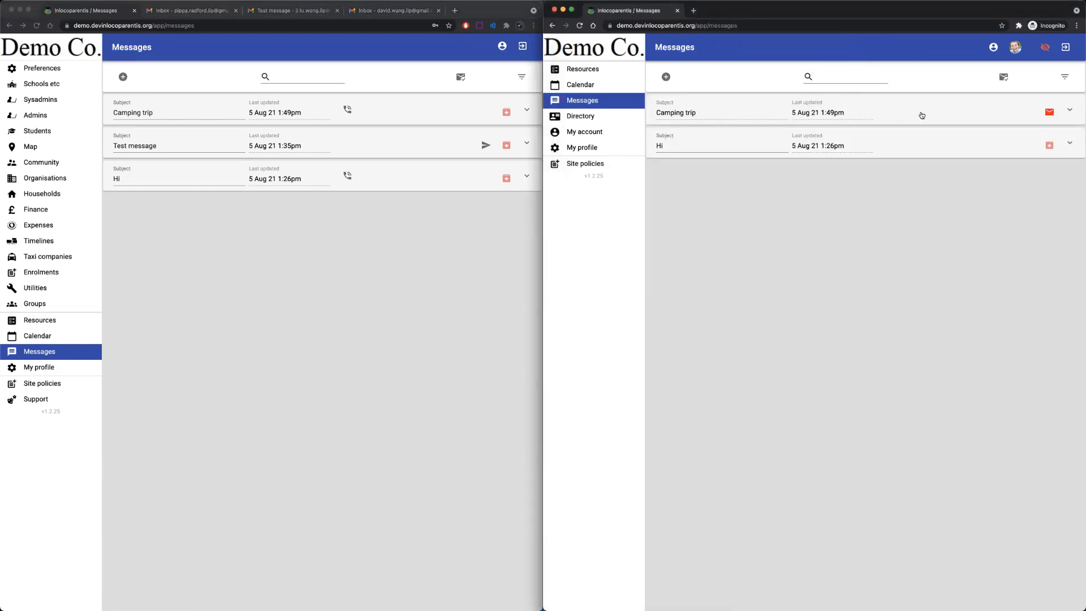
left_click(922, 116)
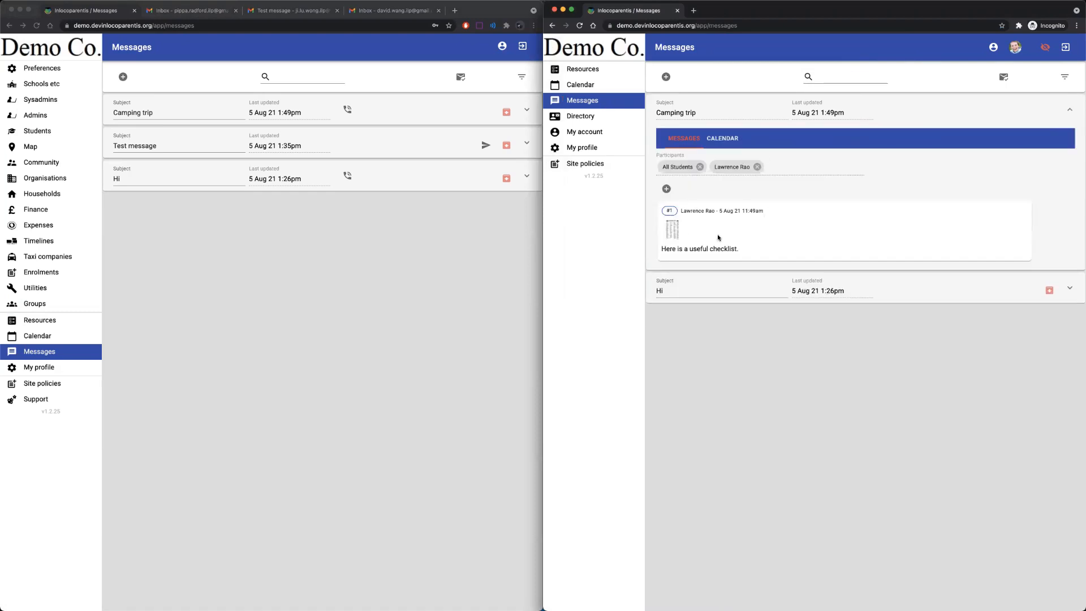
left_click(672, 235)
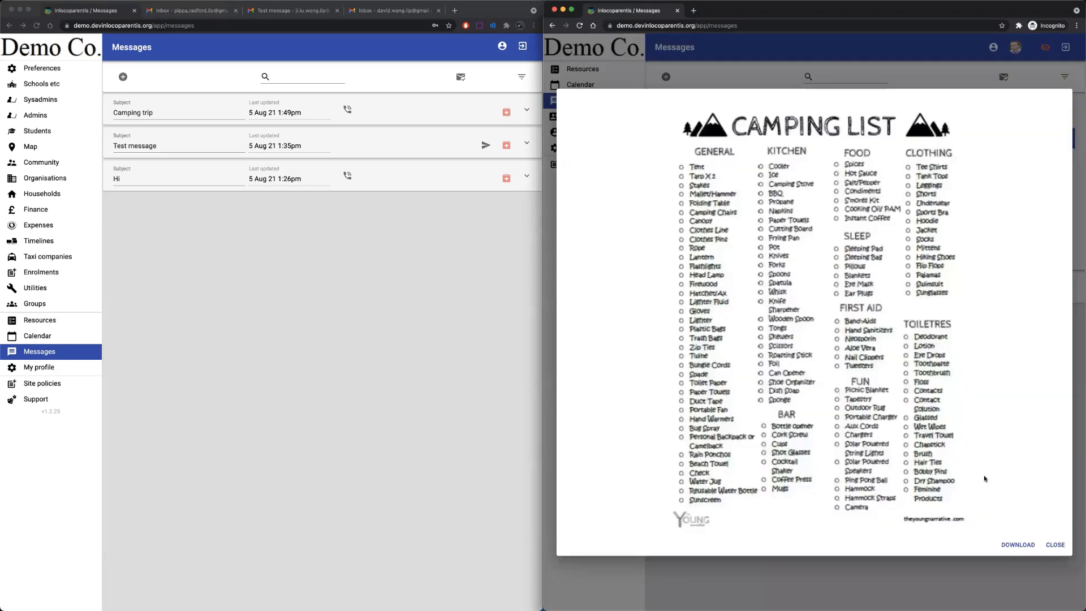
left_click(1053, 543)
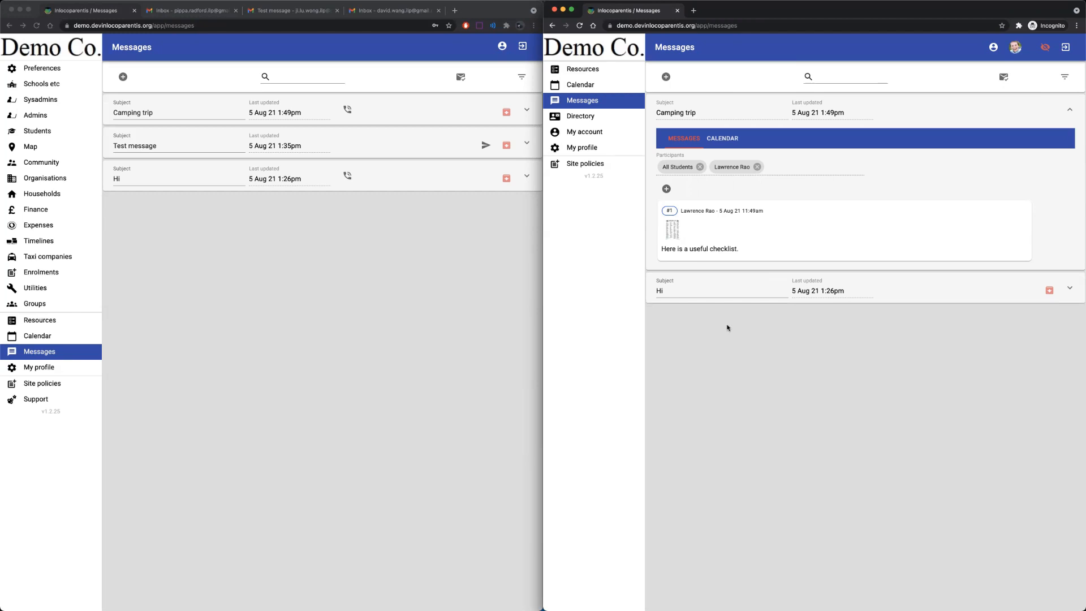
Switch the left admin window from Messages to the Preferences settings page.
left_click(232, 264)
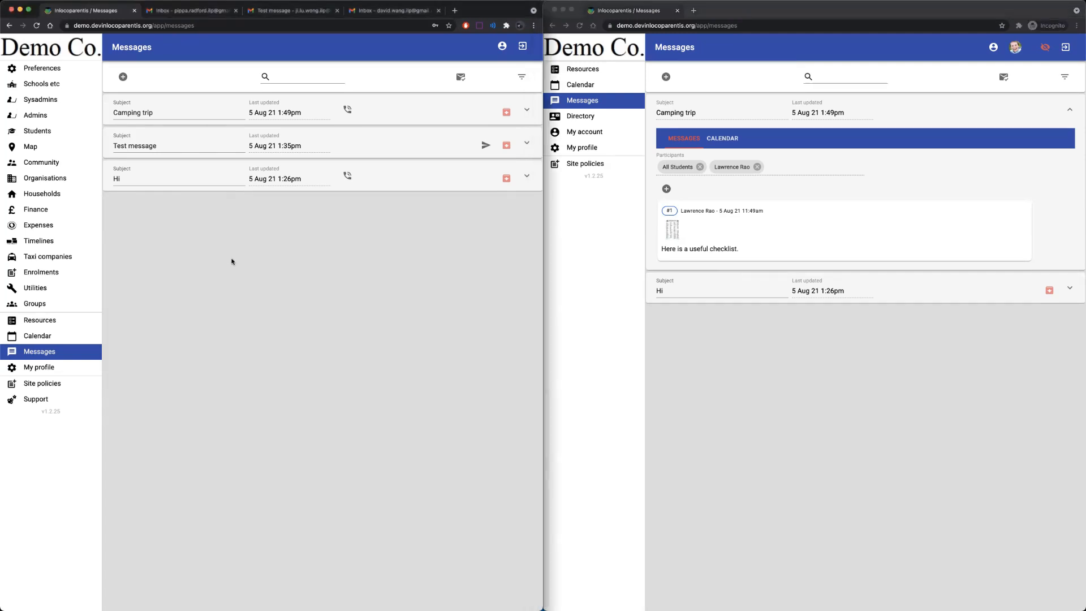
left_click(51, 70)
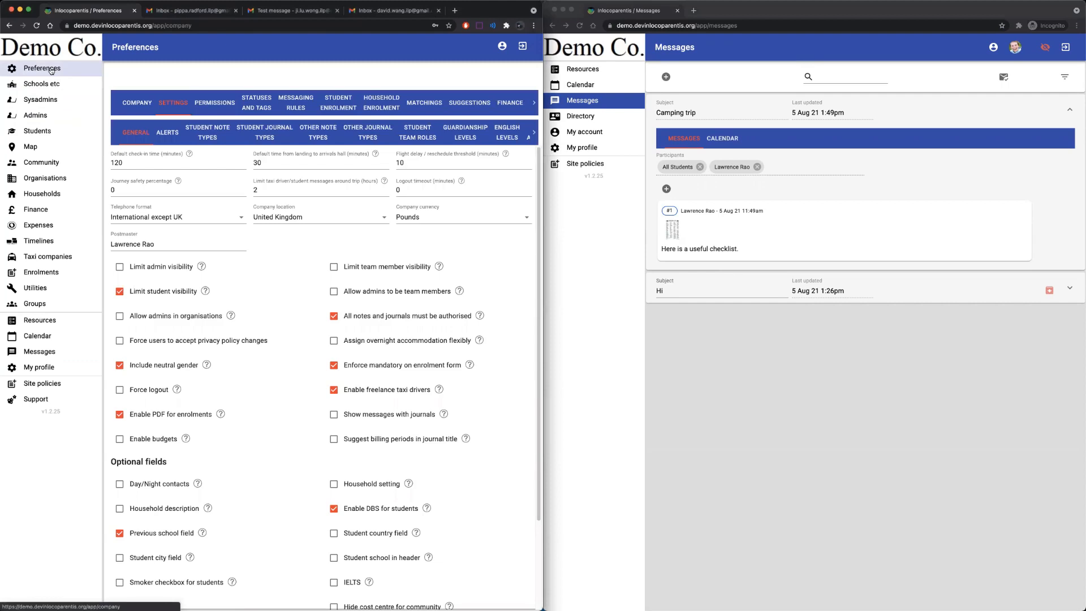
Add a new messaging rule described as 'Student -> Student'.
left_click(289, 105)
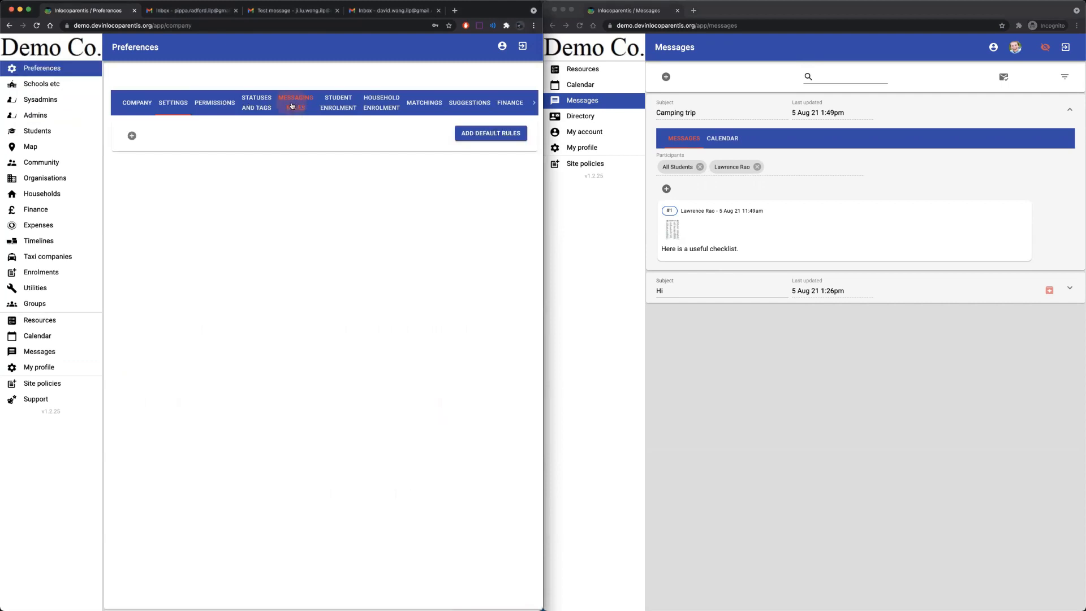
left_click(131, 137)
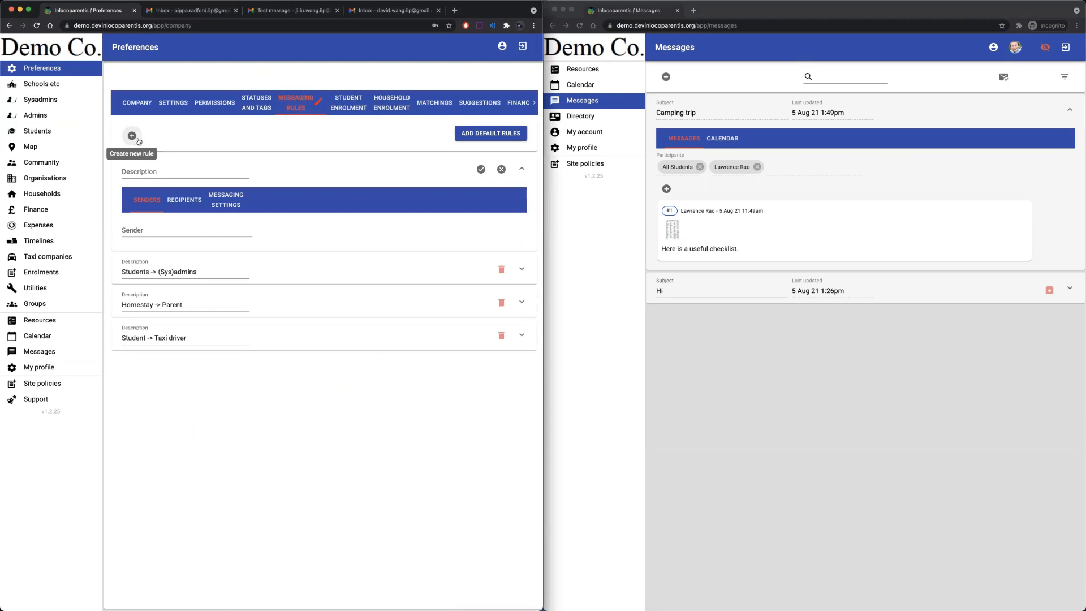
left_click(157, 173)
type("Student")
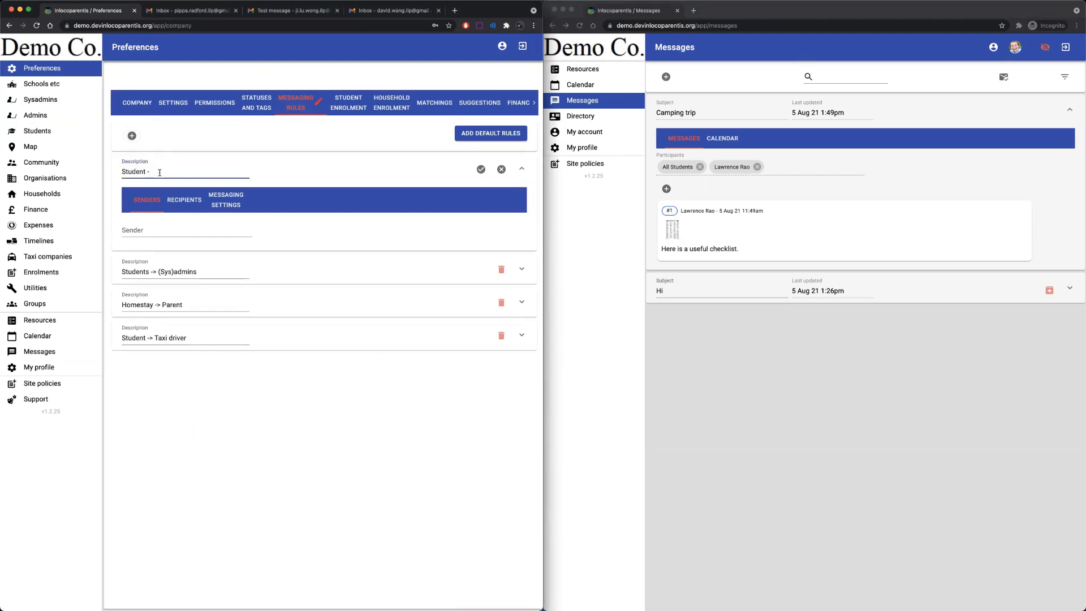
type(" -> Student")
Make Student both the sender role and the recipient role of the rule.
left_click(151, 225)
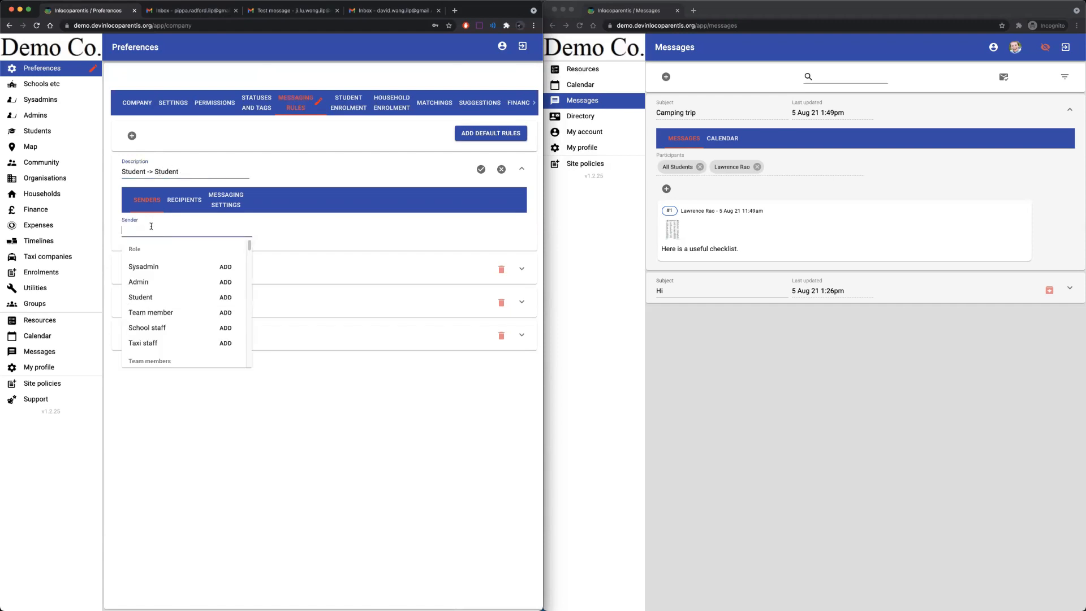
left_click(226, 298)
left_click(188, 199)
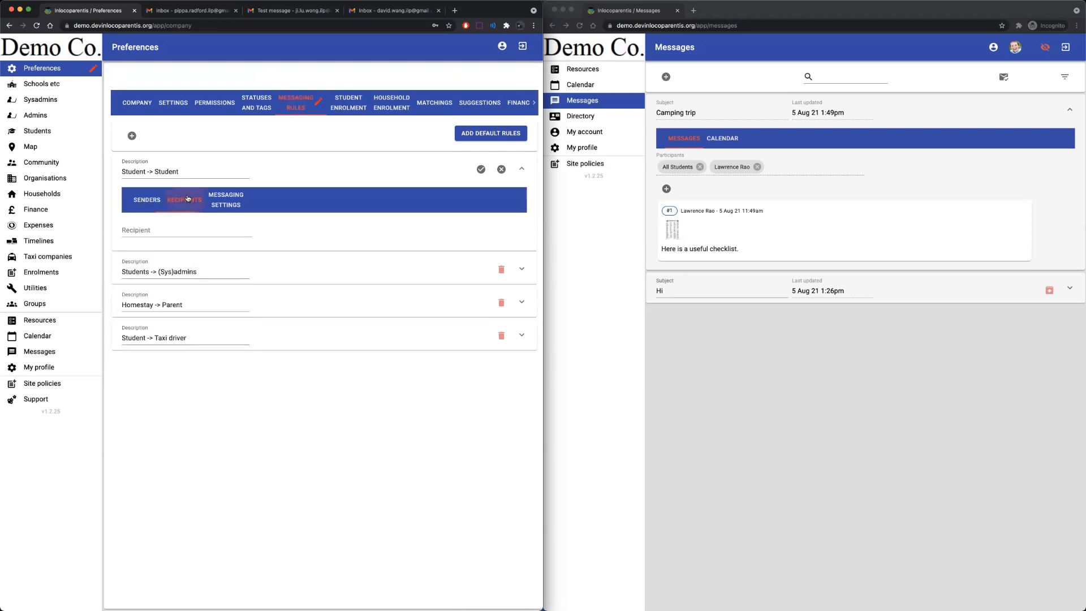
left_click(162, 228)
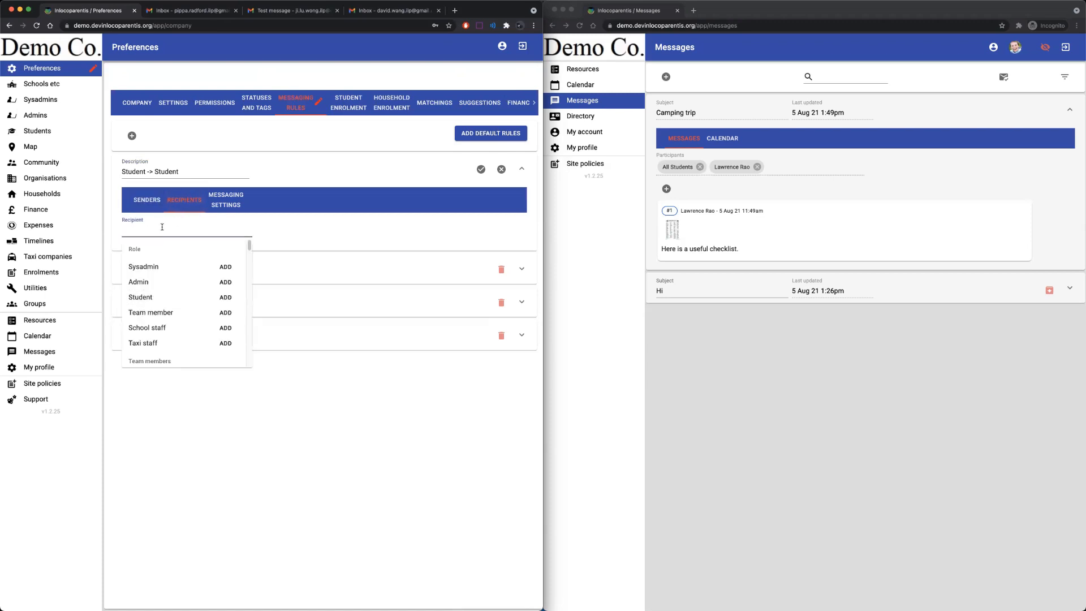
left_click(225, 297)
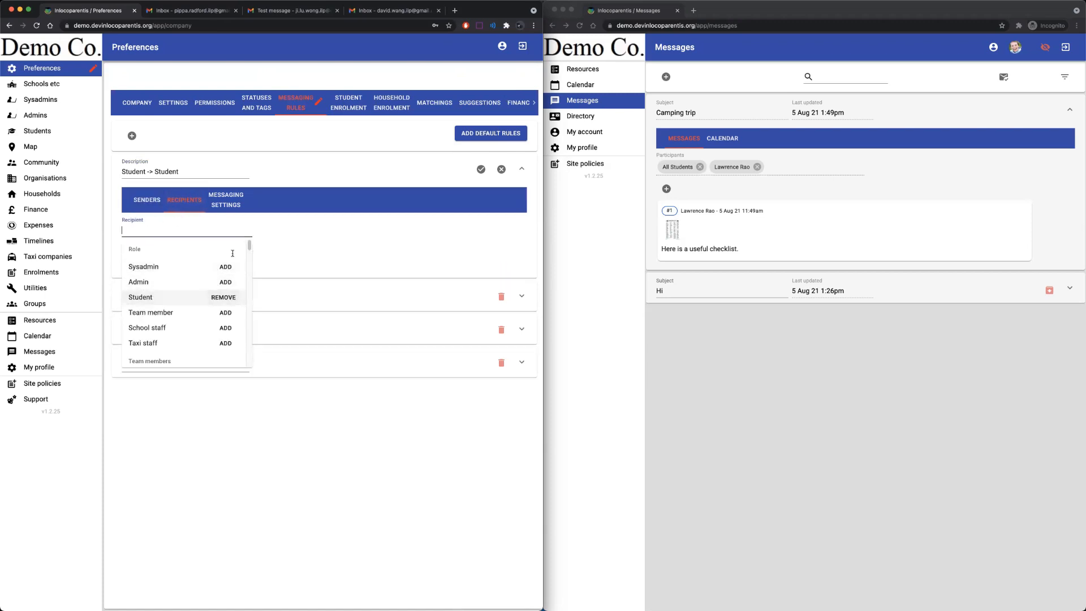
BCC the sysadmin user on the rule and require authorisation for its messages.
left_click(228, 207)
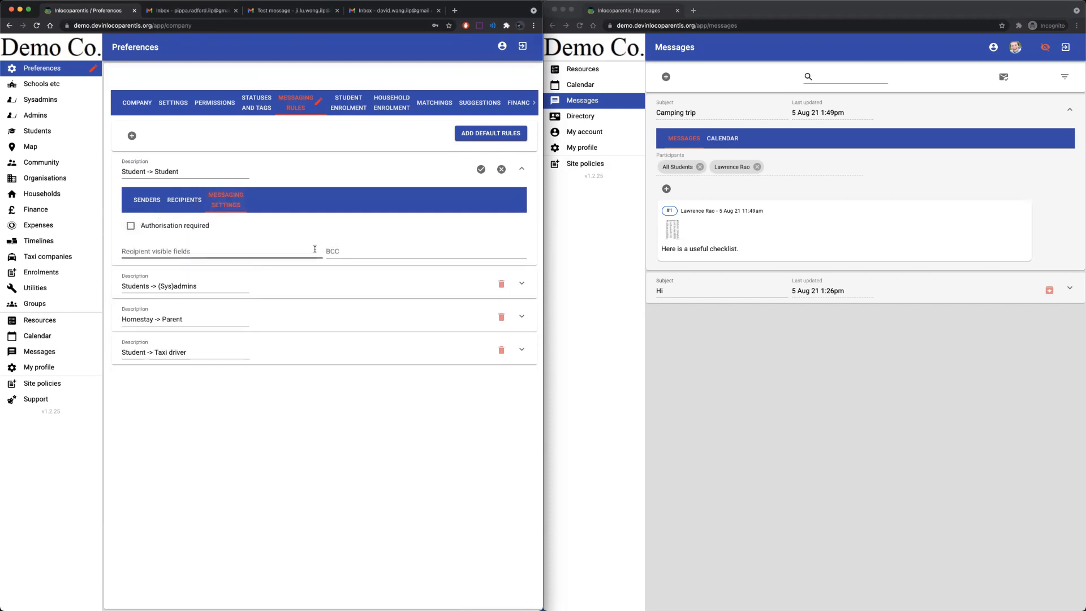
left_click(333, 250)
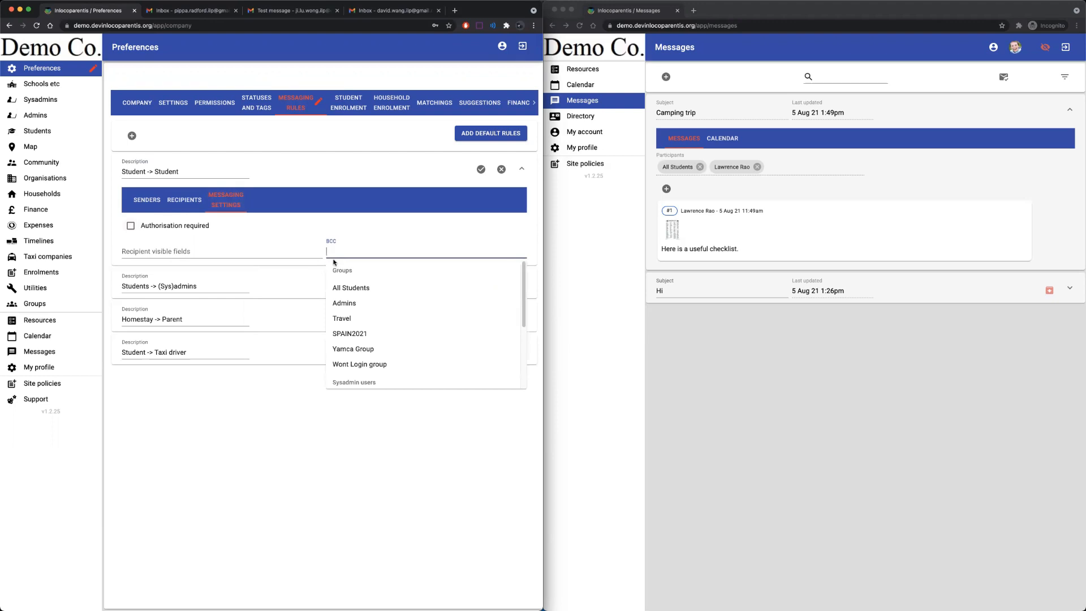
type("Law")
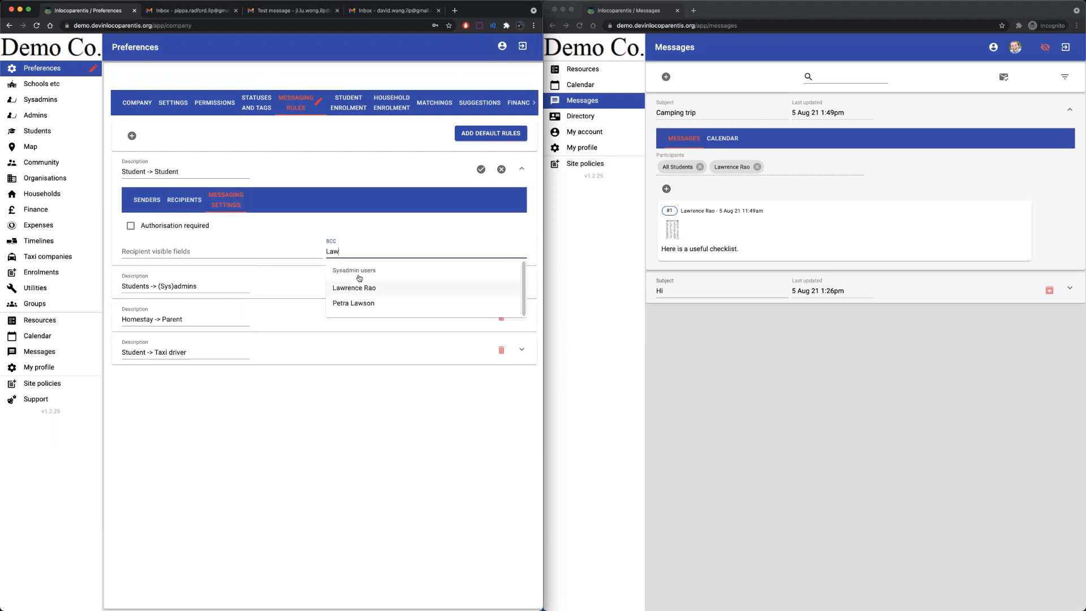
left_click(375, 289)
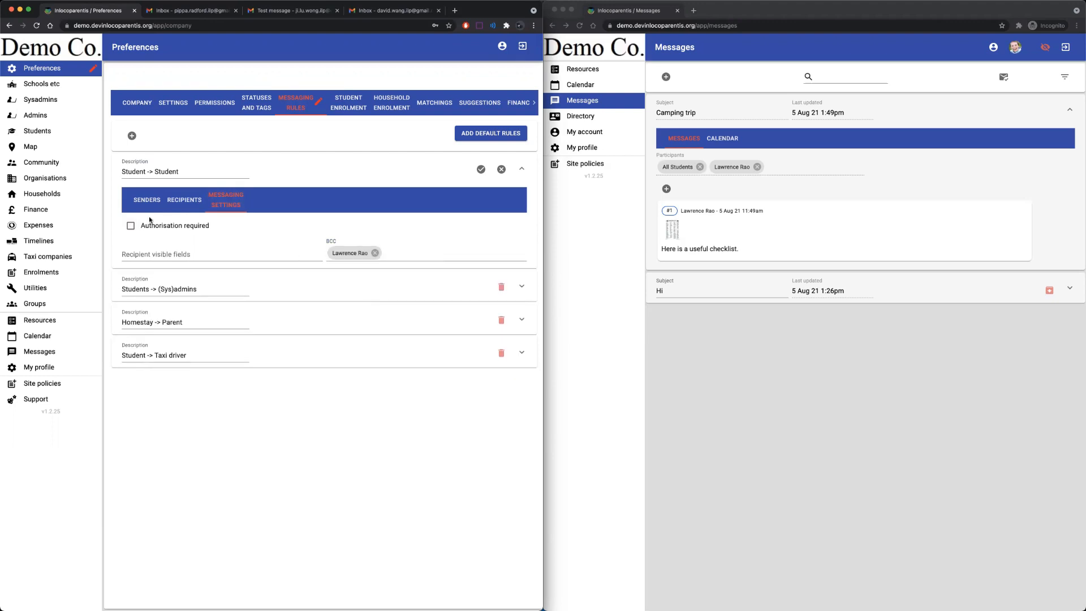
left_click(131, 226)
left_click(480, 170)
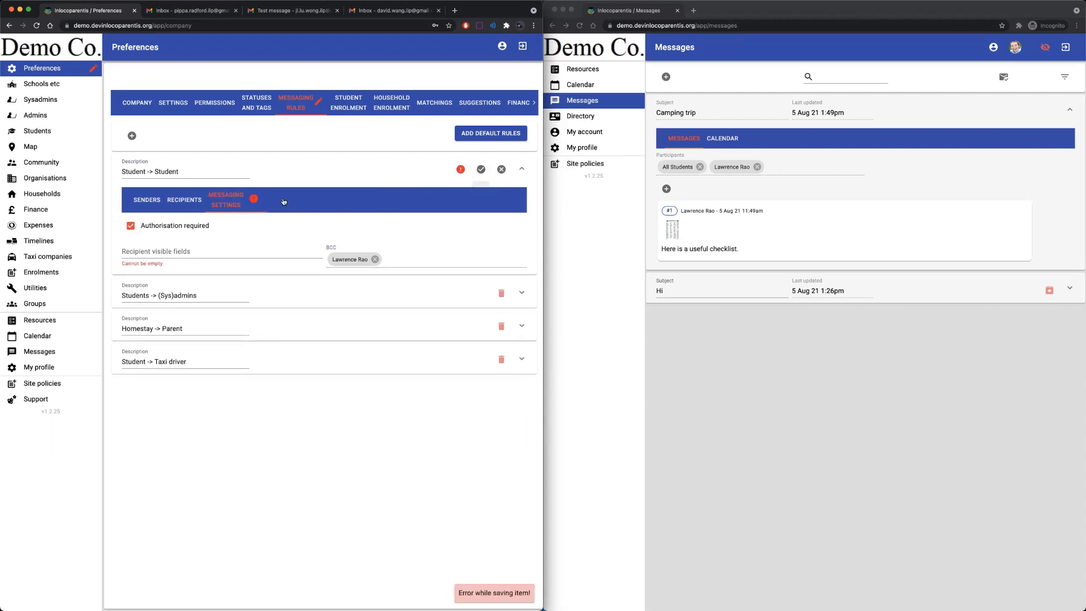
Make Full name the recipient-visible field and save the rule.
left_click(165, 250)
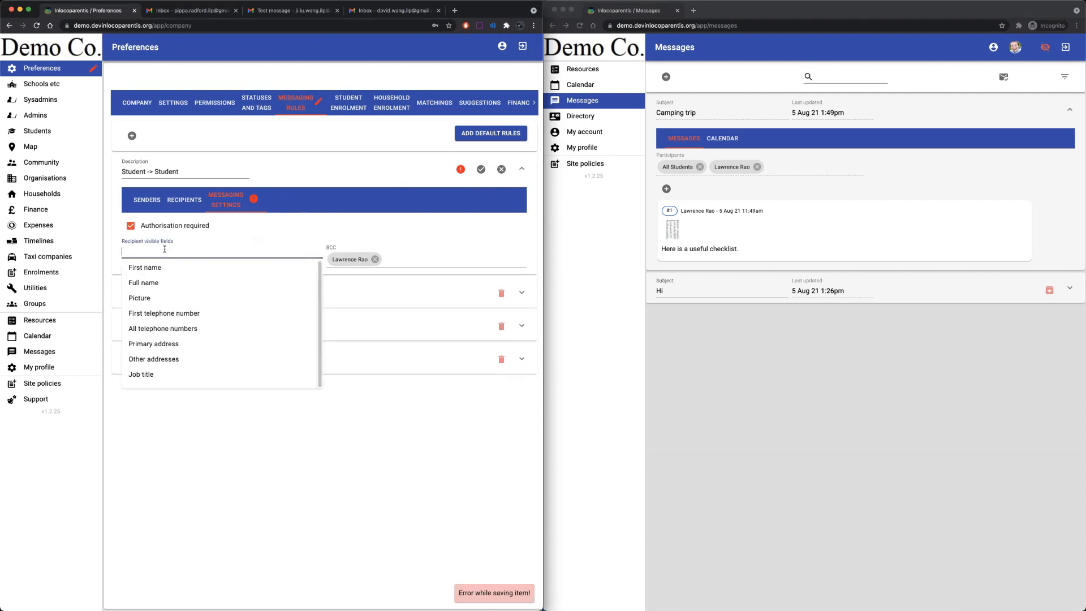
left_click(153, 282)
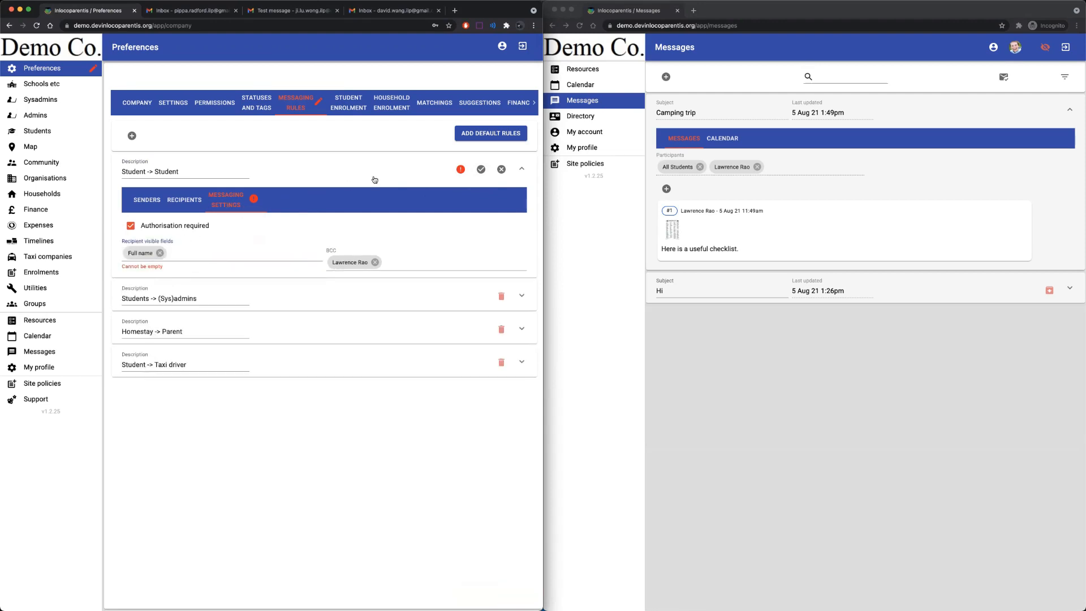
left_click(480, 170)
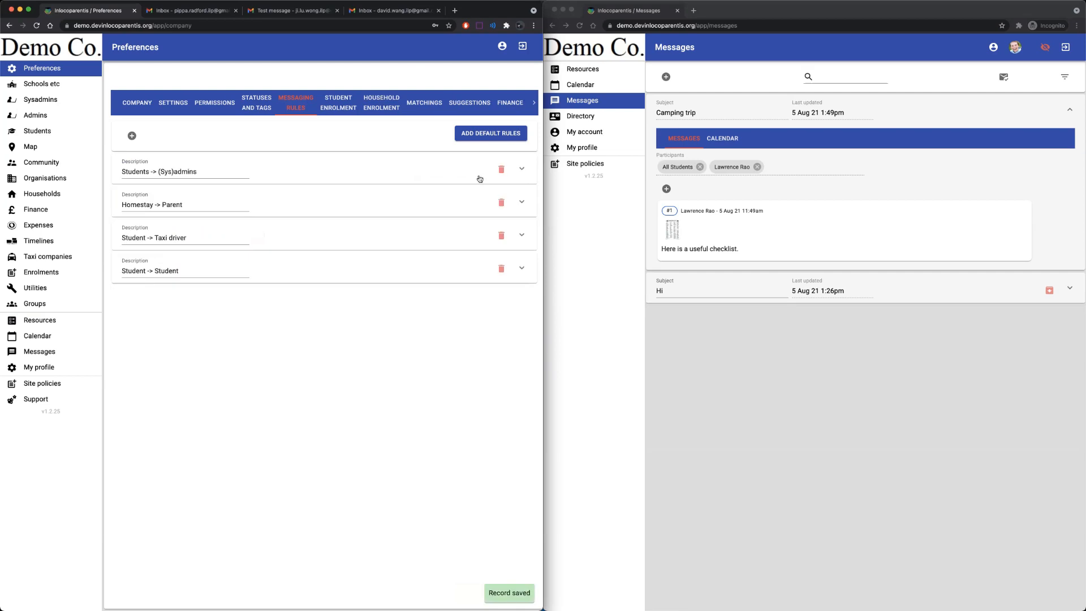
left_click(583, 117)
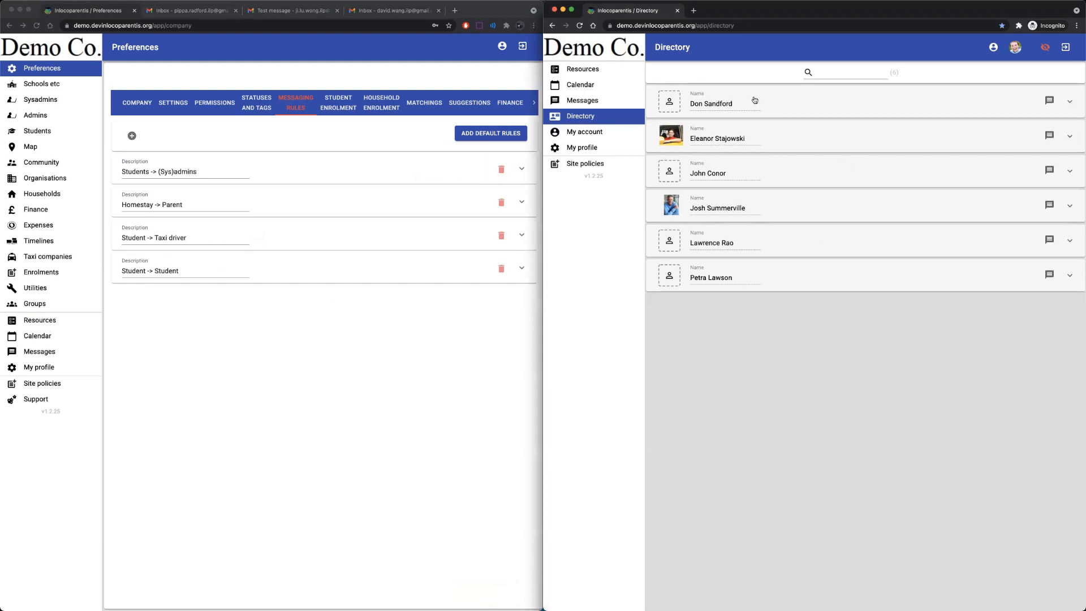
Return both windows to Messages and expand the Camping trip thread in the admin window.
left_click(598, 101)
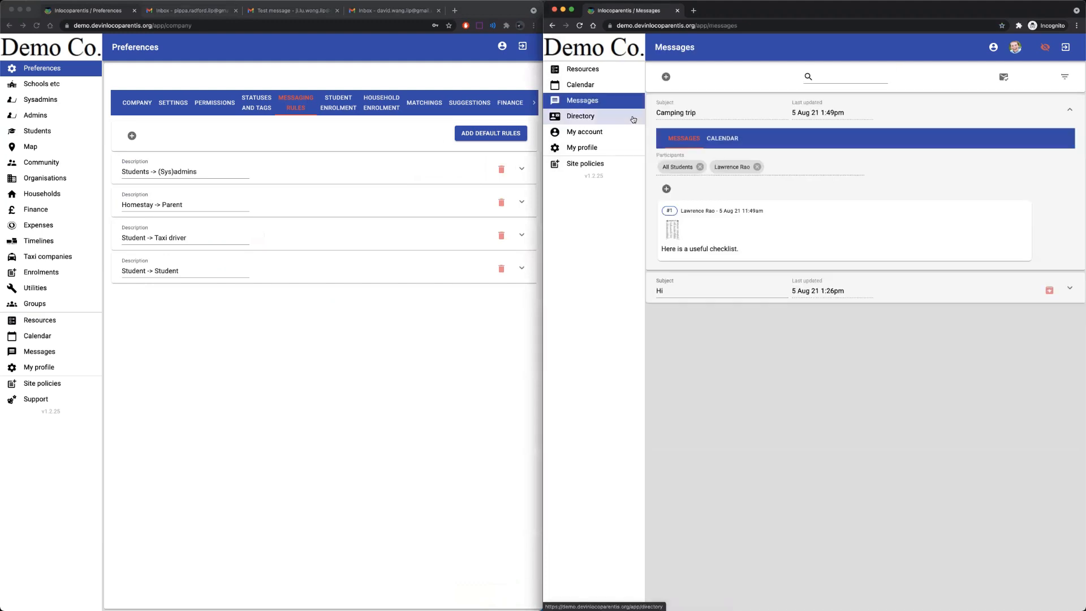
left_click(32, 353)
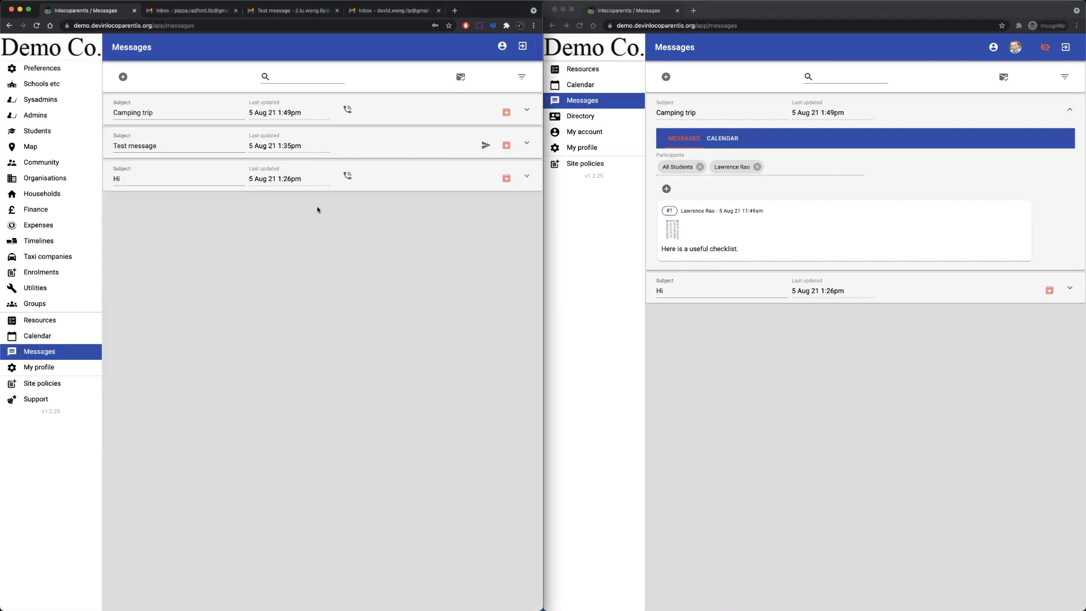
left_click(394, 116)
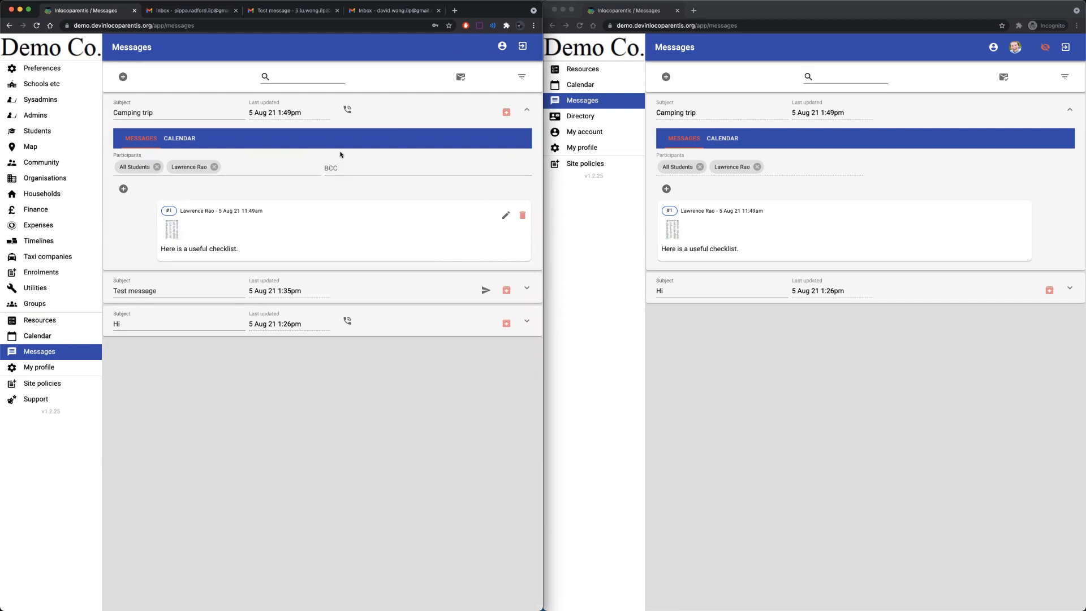
left_click(666, 189)
Post a Camping trip message asking whether to pack waterproofs, with a Chinese translation.
left_click(666, 189)
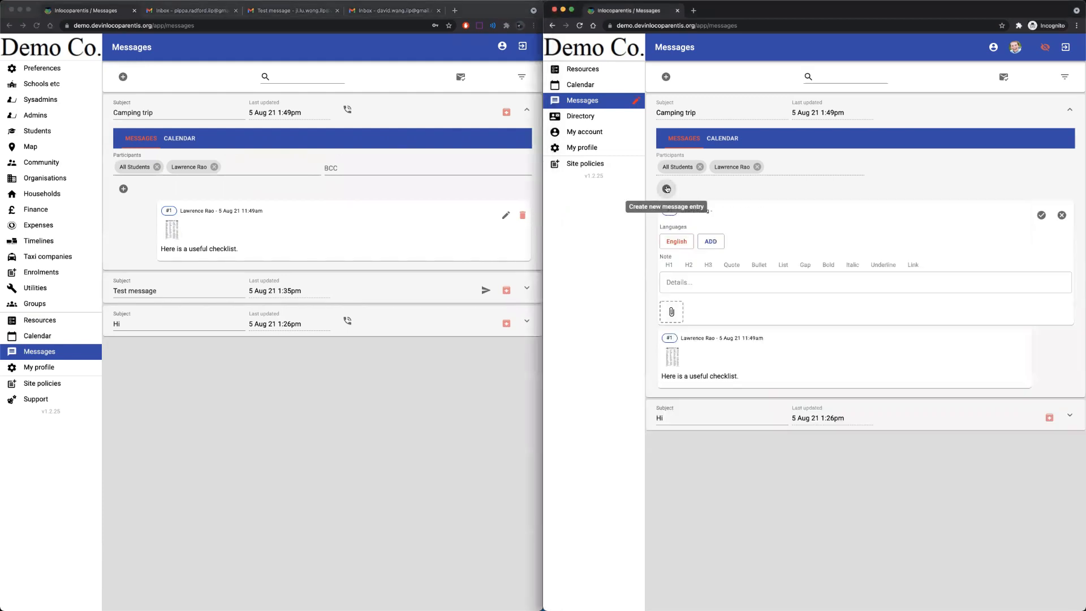
left_click(703, 280)
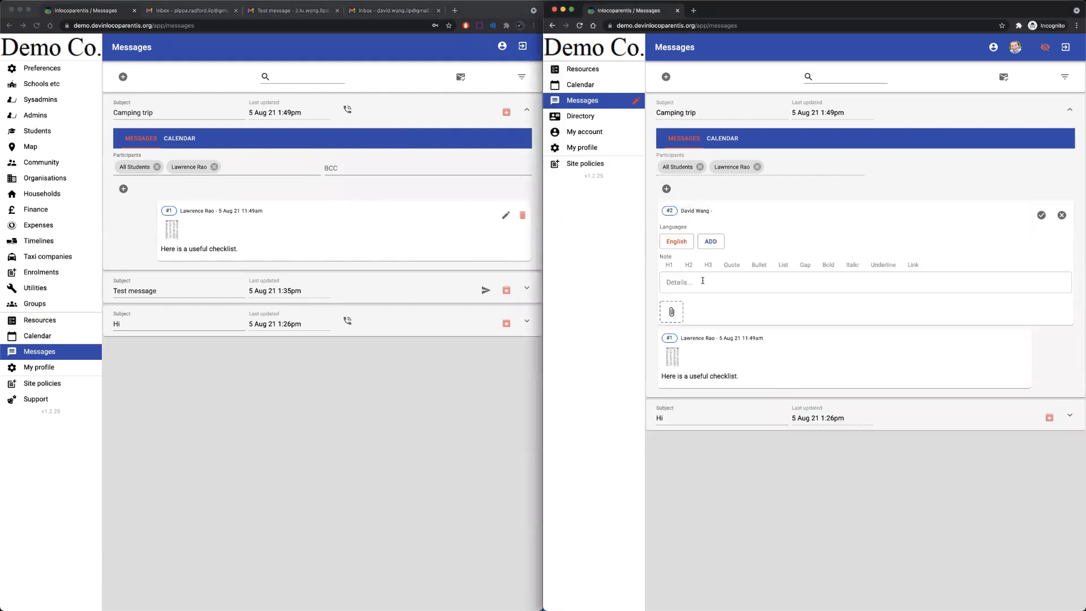
type("H")
key("BackSpace")
type("sn't it going to be wet, shouldn't we pack waterproofs.")
left_click(716, 247)
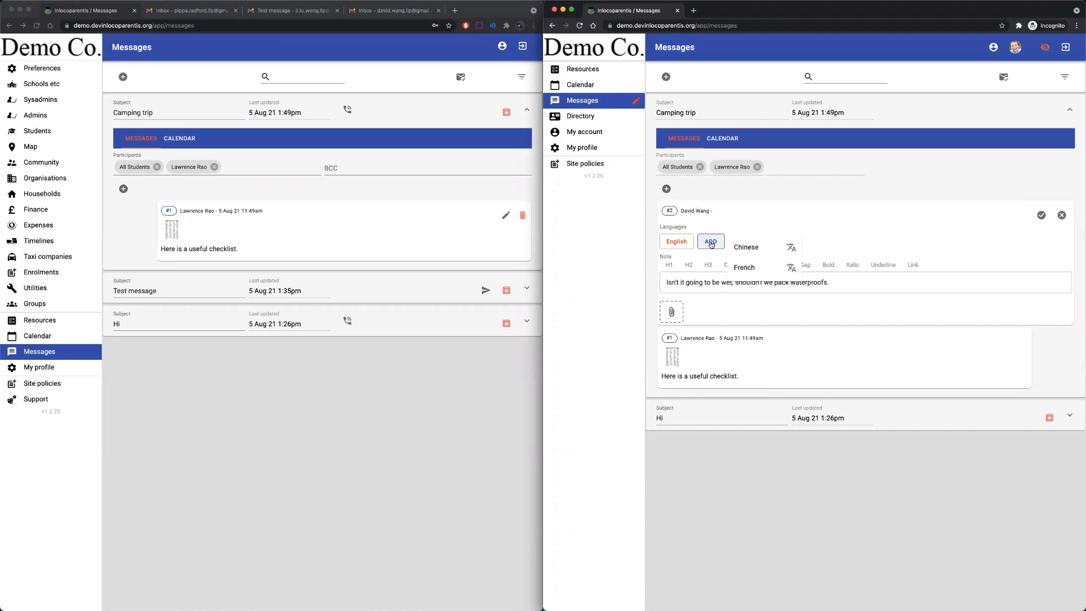
left_click(792, 250)
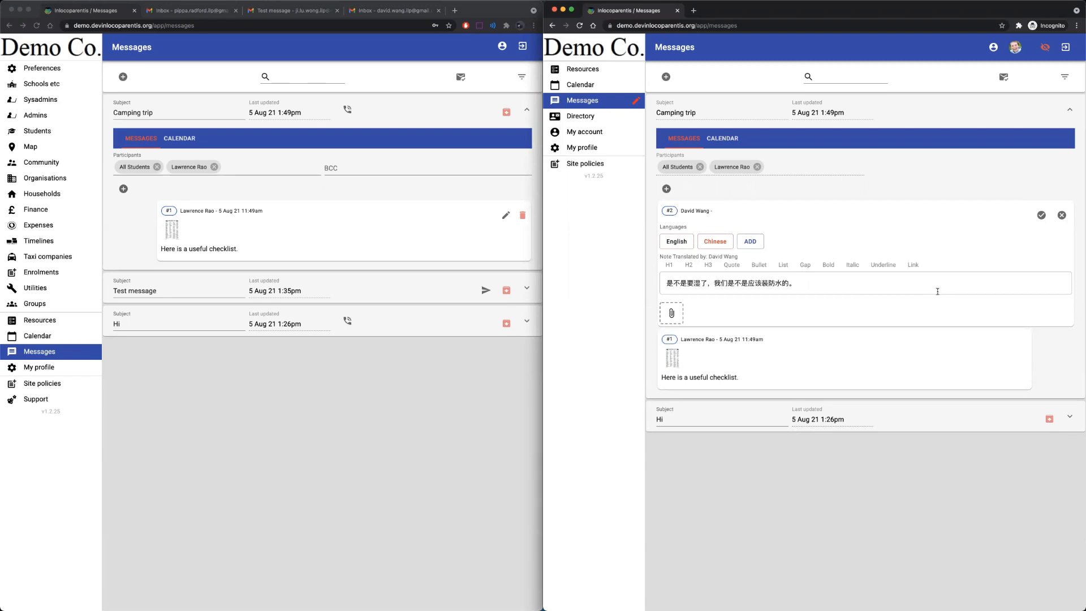
left_click(1041, 216)
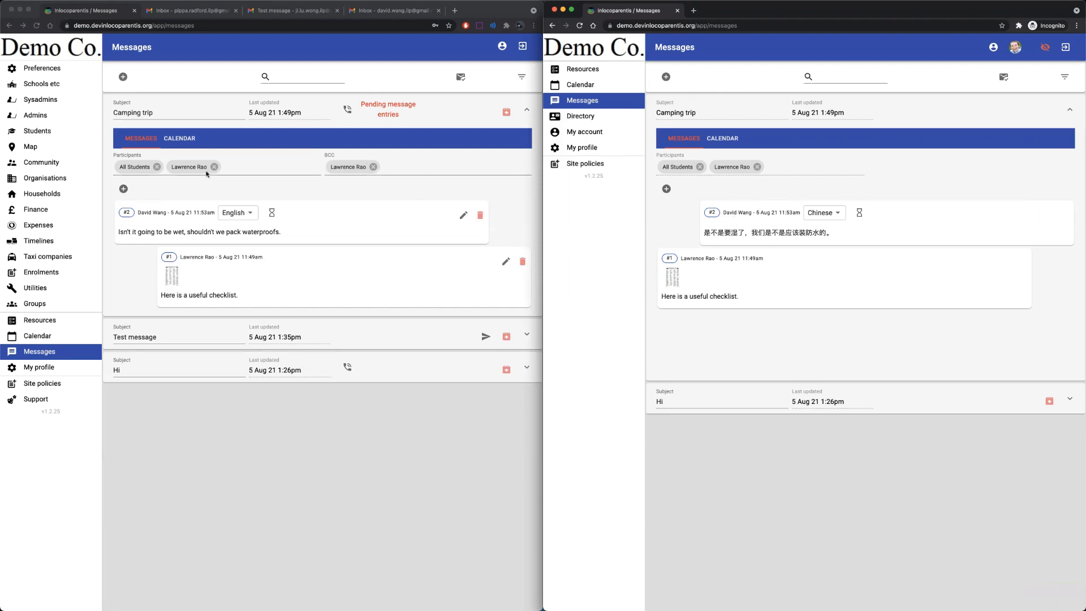
left_click(367, 191)
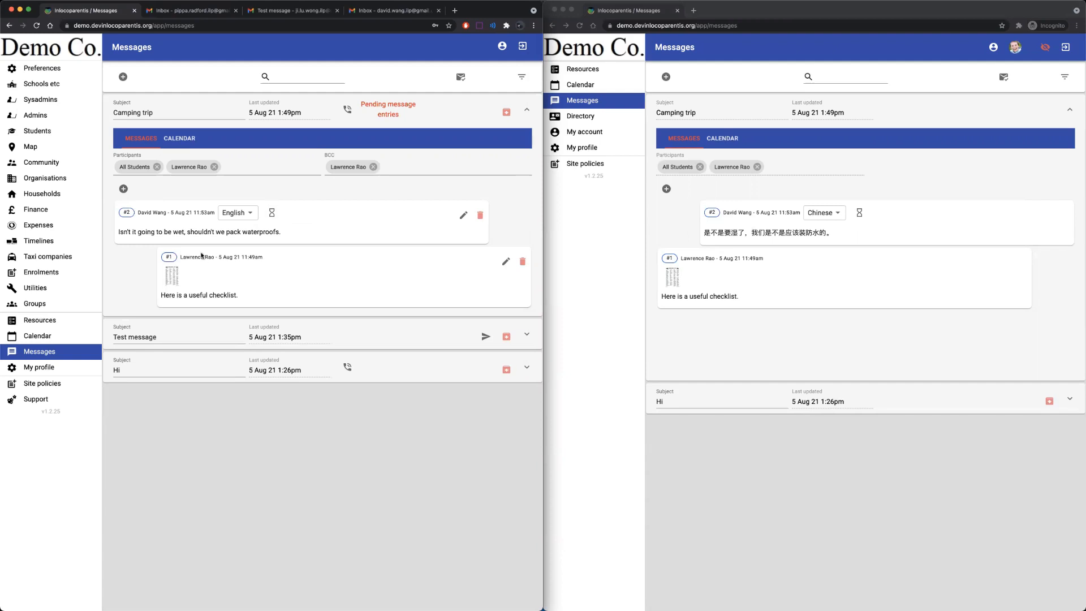
Draft reply #3 'Yes, good idea.' in Camping trip and add a Chinese translation.
left_click(124, 193)
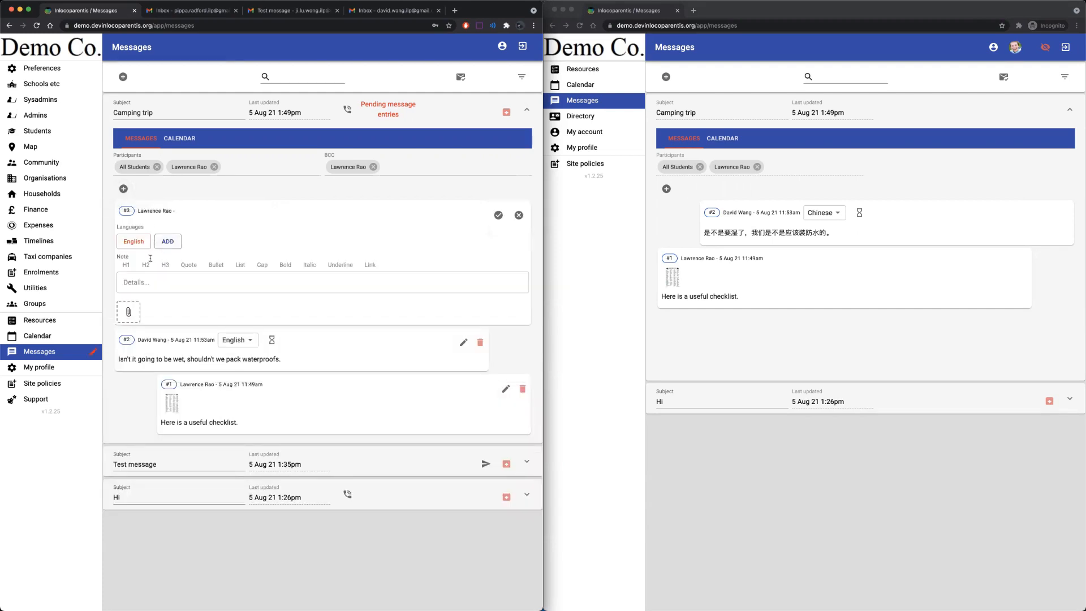
left_click(149, 277)
type("Yes, good idea.")
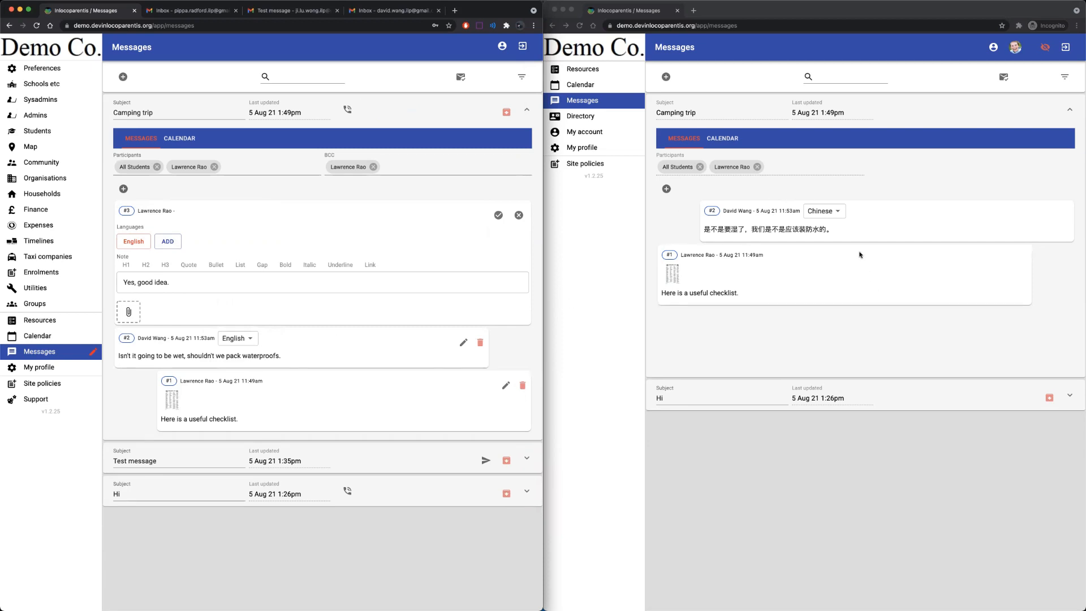
left_click(169, 242)
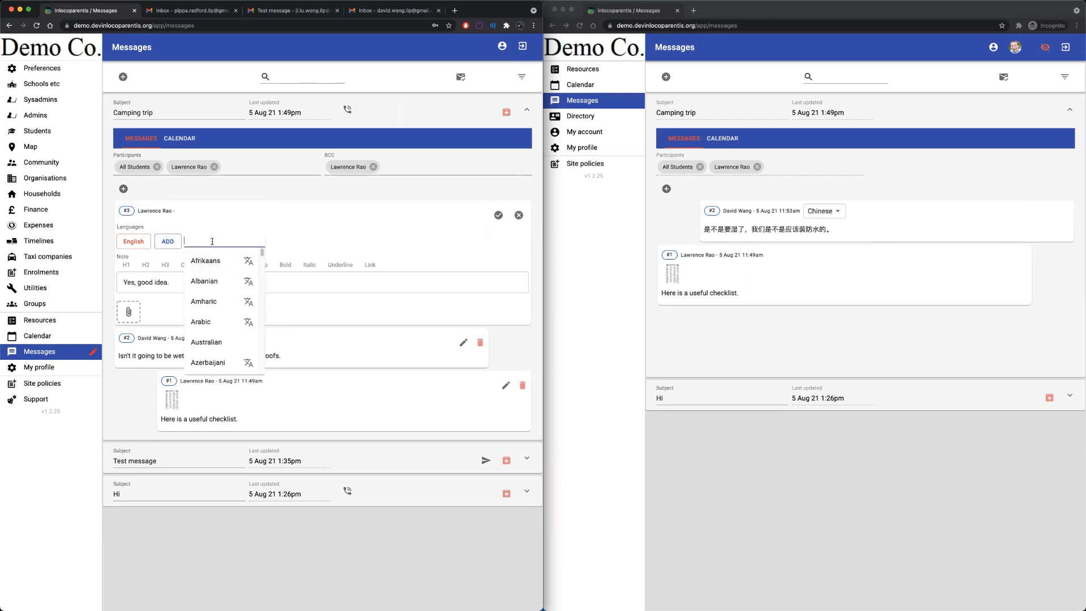
type("chin")
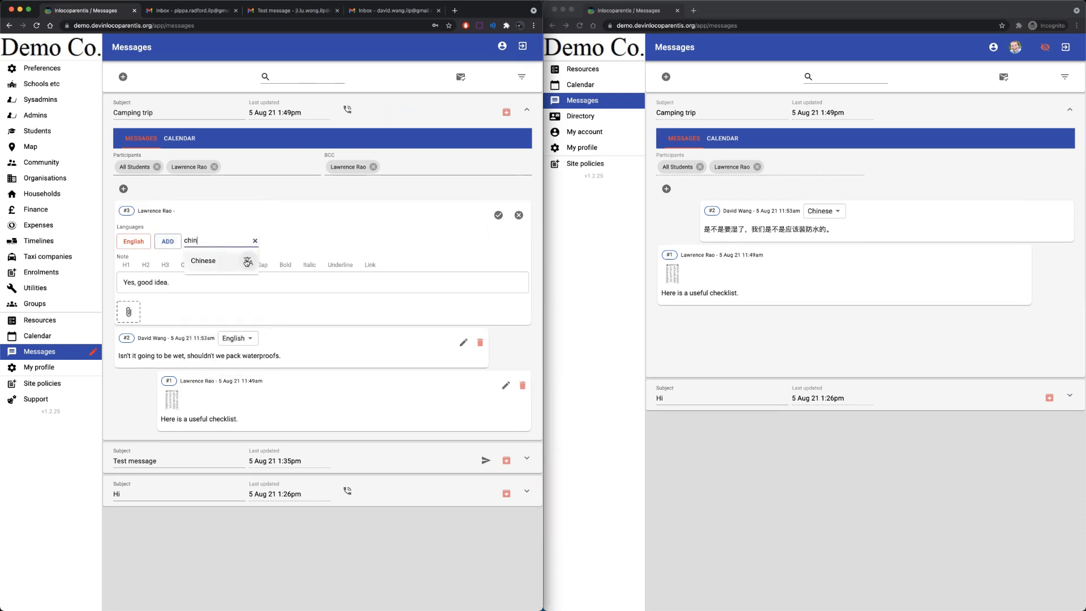
left_click(245, 261)
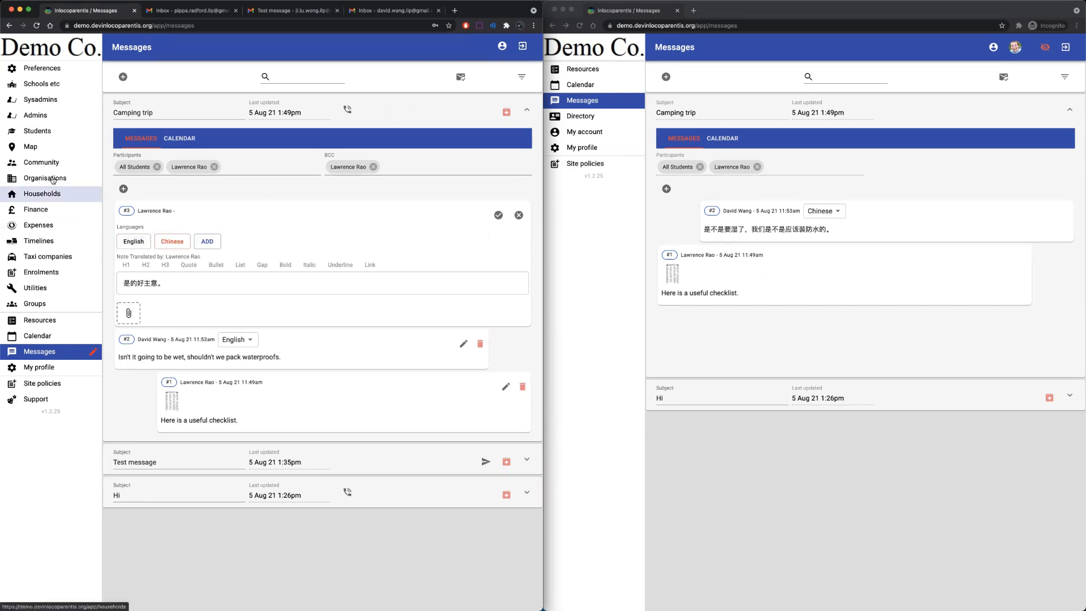
left_click(41, 134)
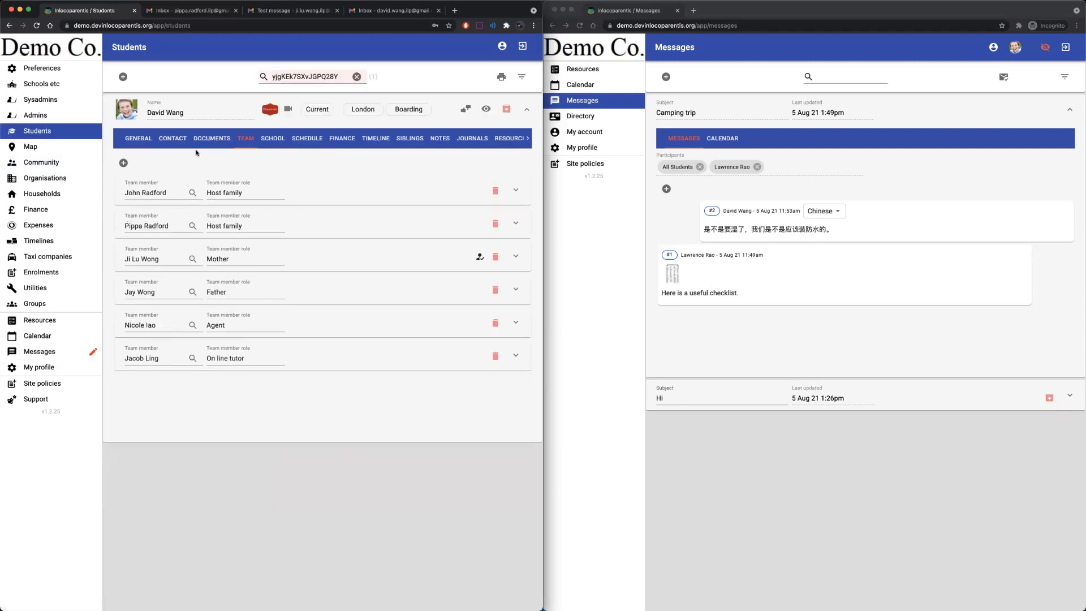
left_click(130, 140)
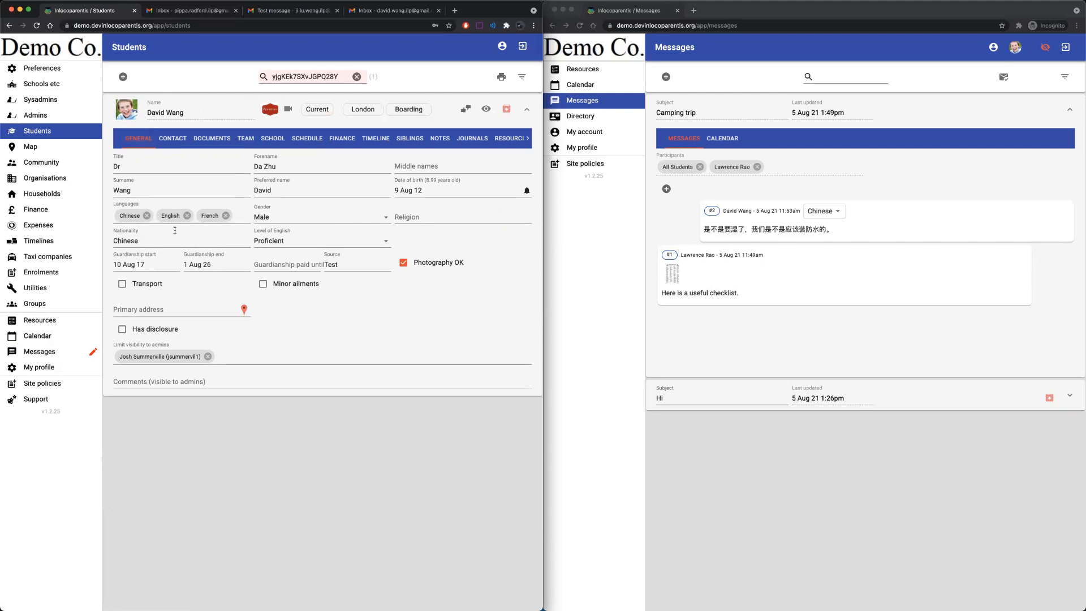
left_click(57, 351)
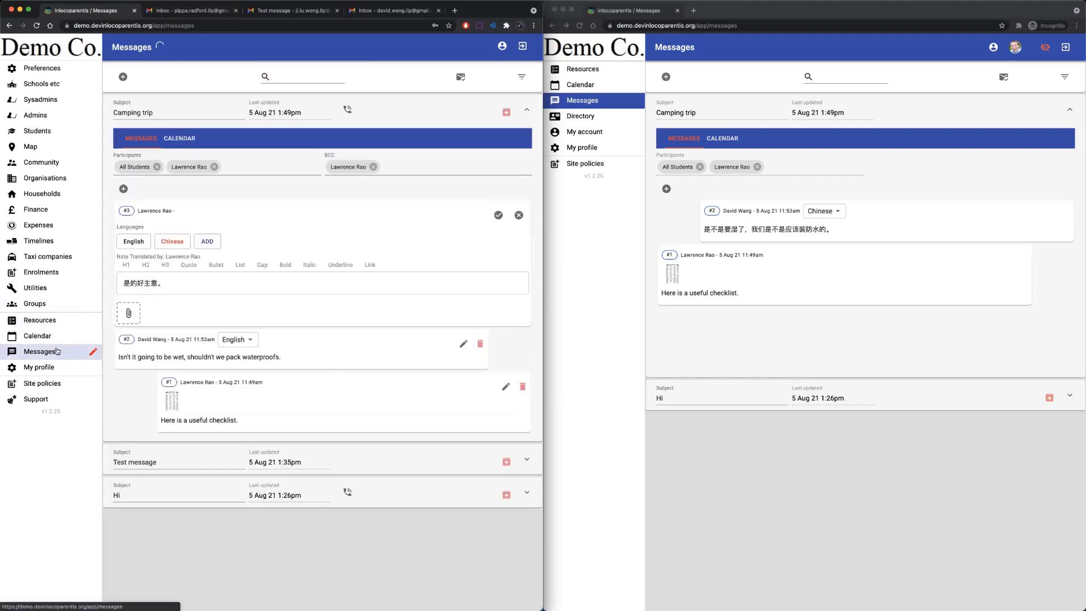
Save reply #3 and display message #3 in English in the student's window.
left_click(136, 242)
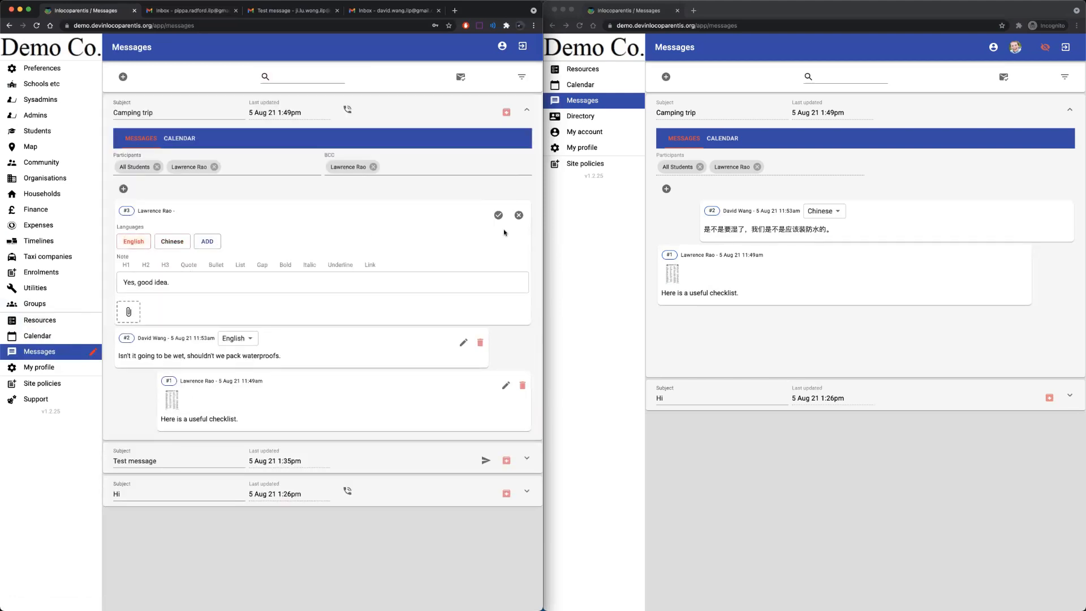
left_click(498, 216)
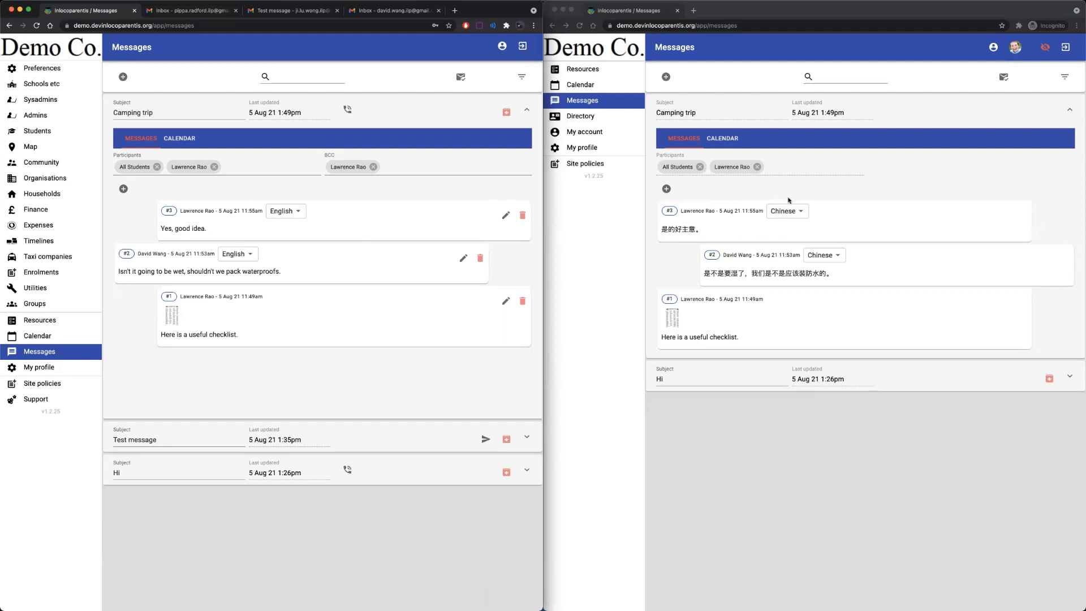
left_click(794, 214)
left_click(792, 213)
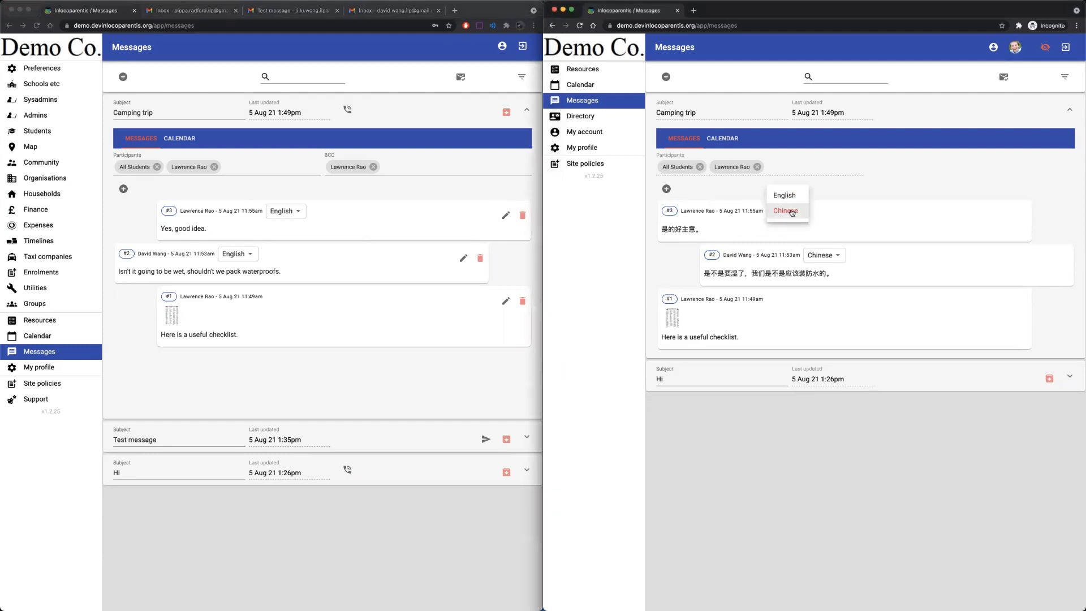
left_click(787, 195)
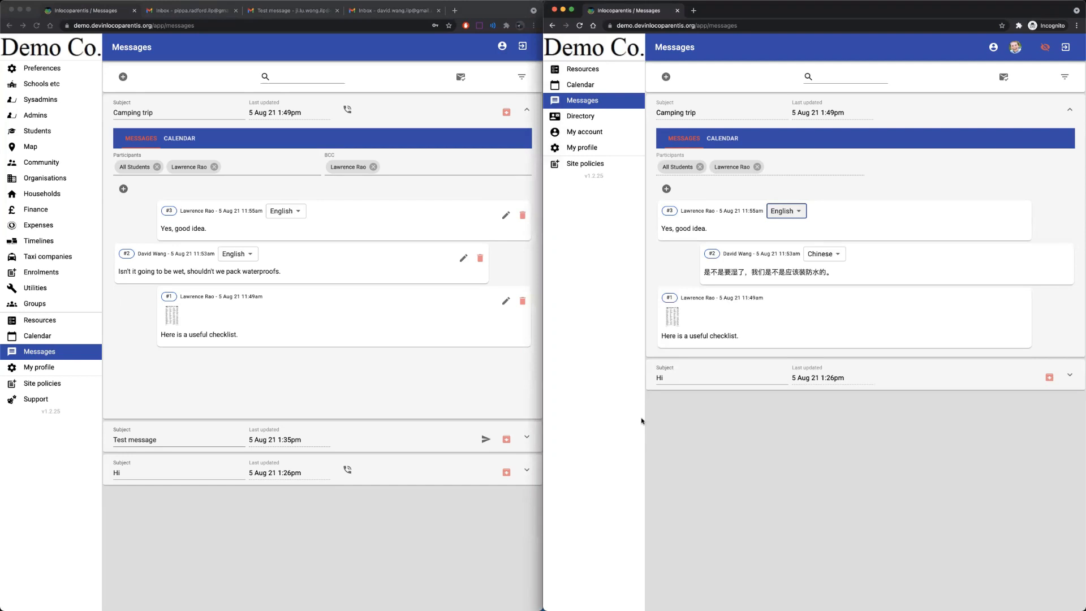
Add the default messaging rules and save each of the four (Sys)admins and Community rules.
left_click(52, 71)
left_click(52, 72)
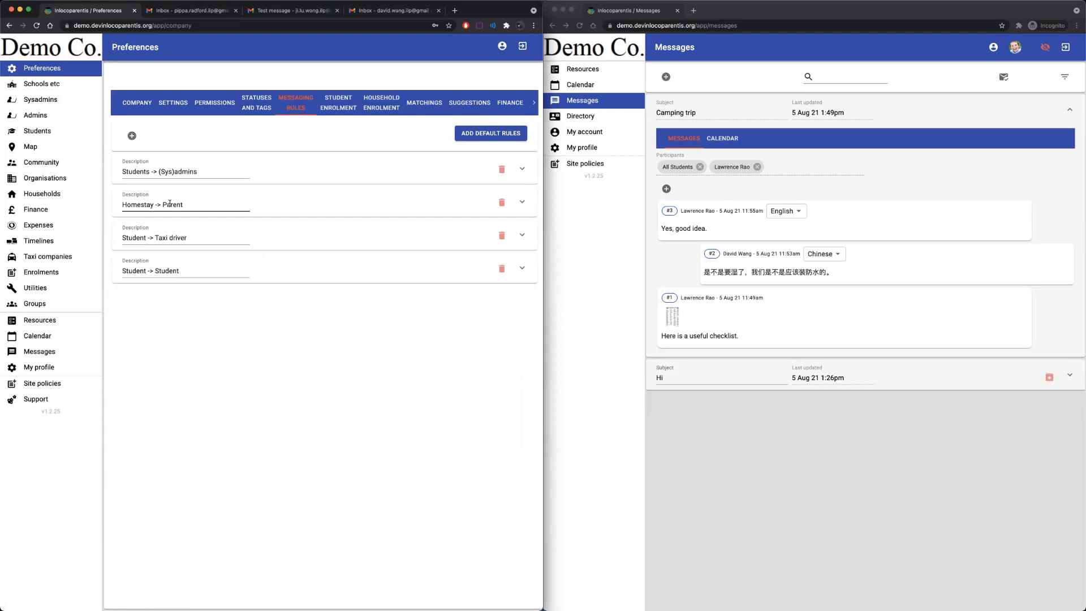
left_click(481, 137)
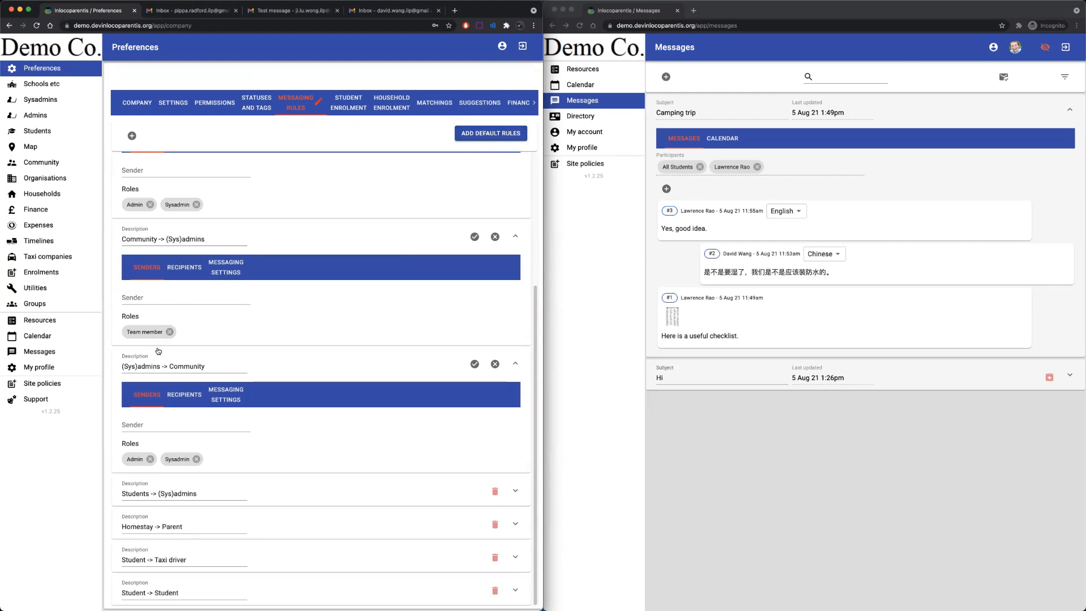
left_click(474, 364)
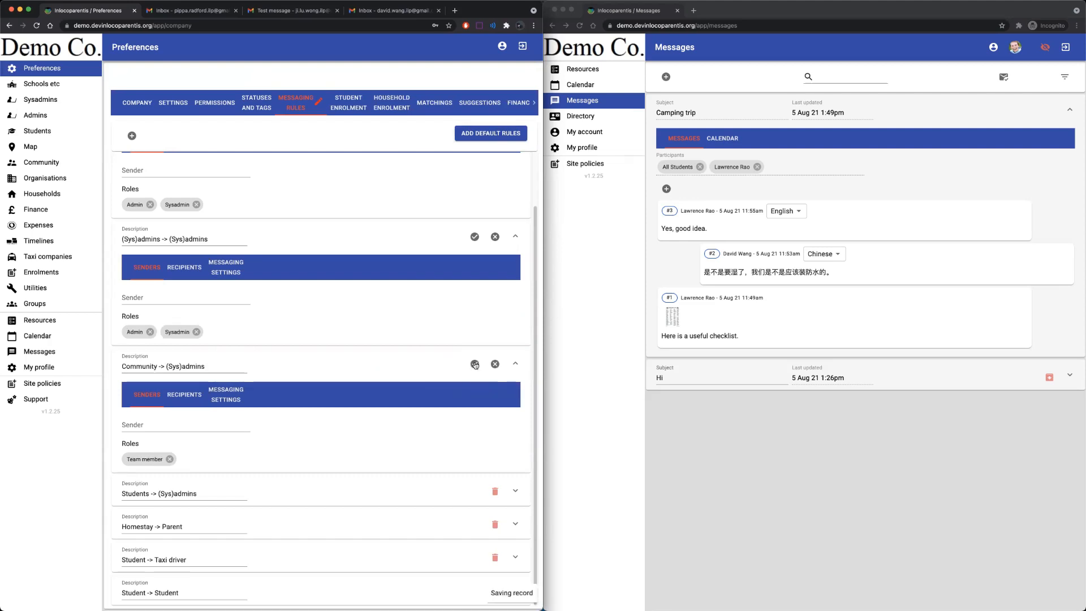
left_click(475, 239)
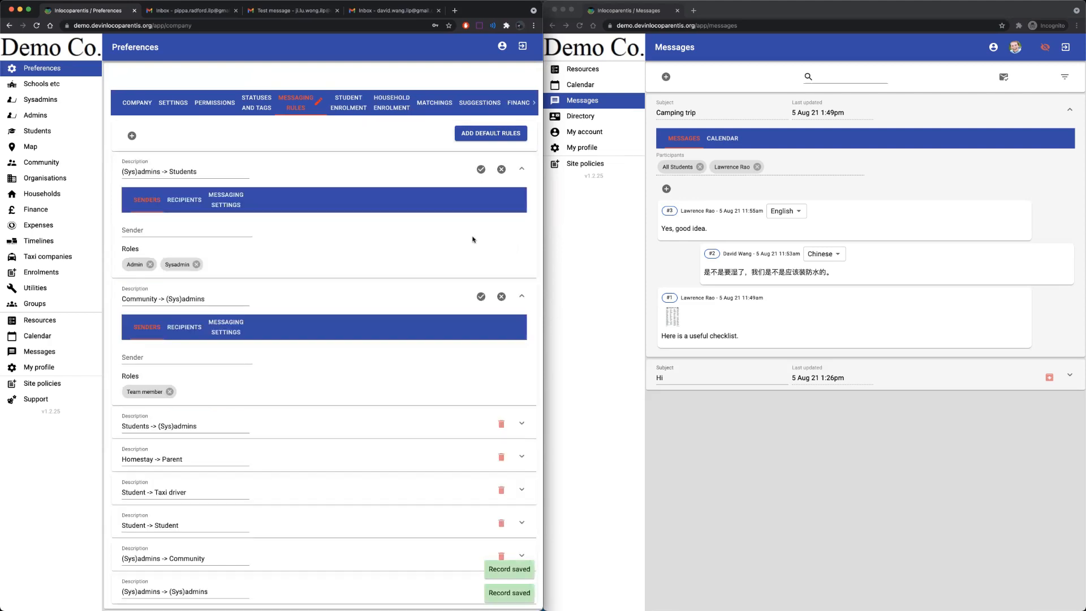
left_click(480, 296)
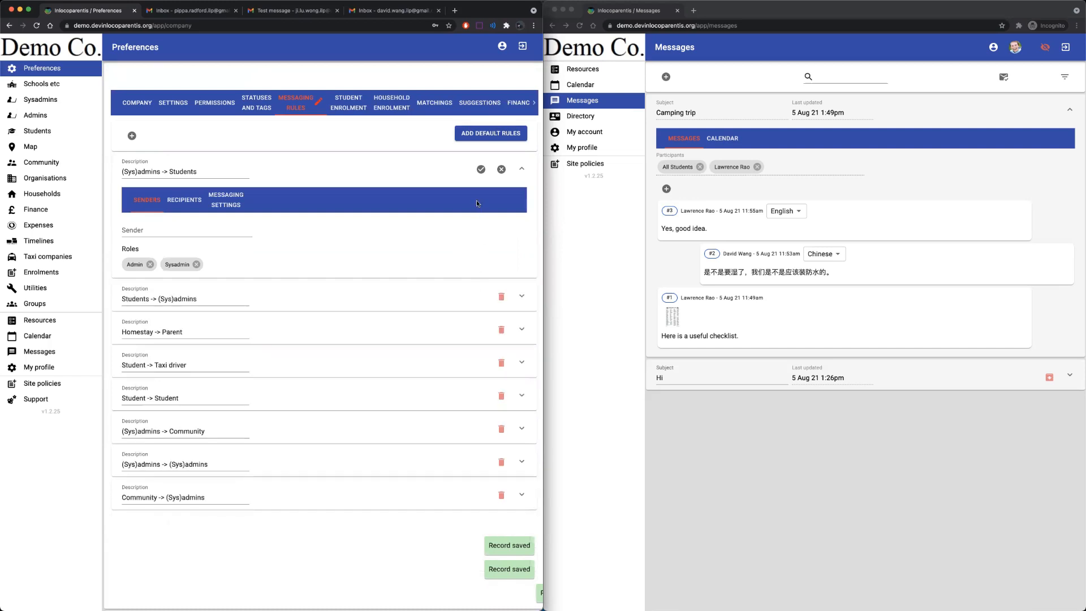
left_click(479, 172)
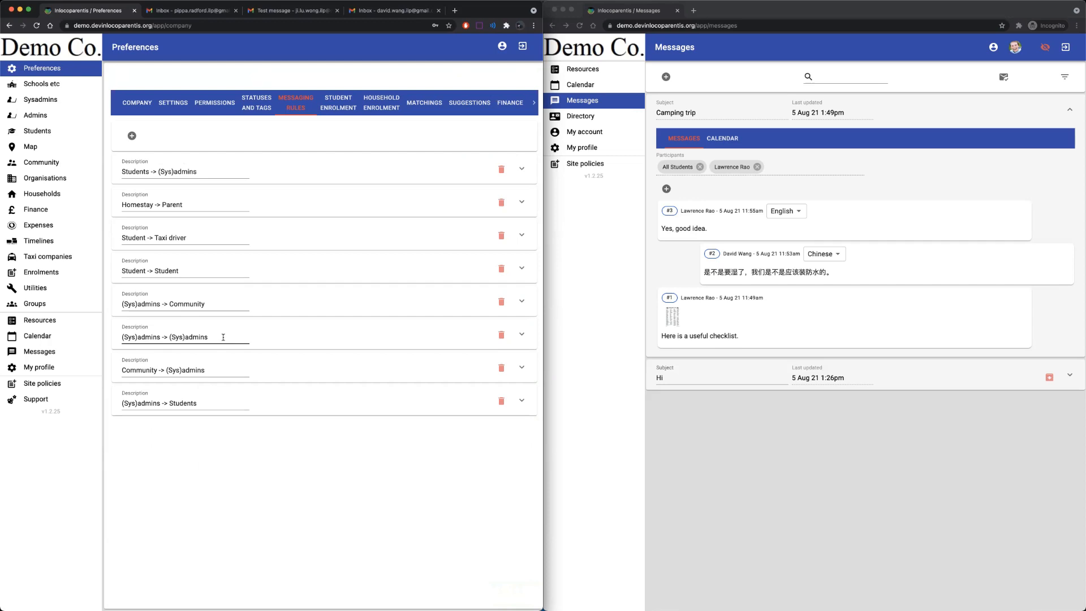
Delete and re-add the Community -> (Sys)admins rule, save it, and return to Messages.
left_click(501, 368)
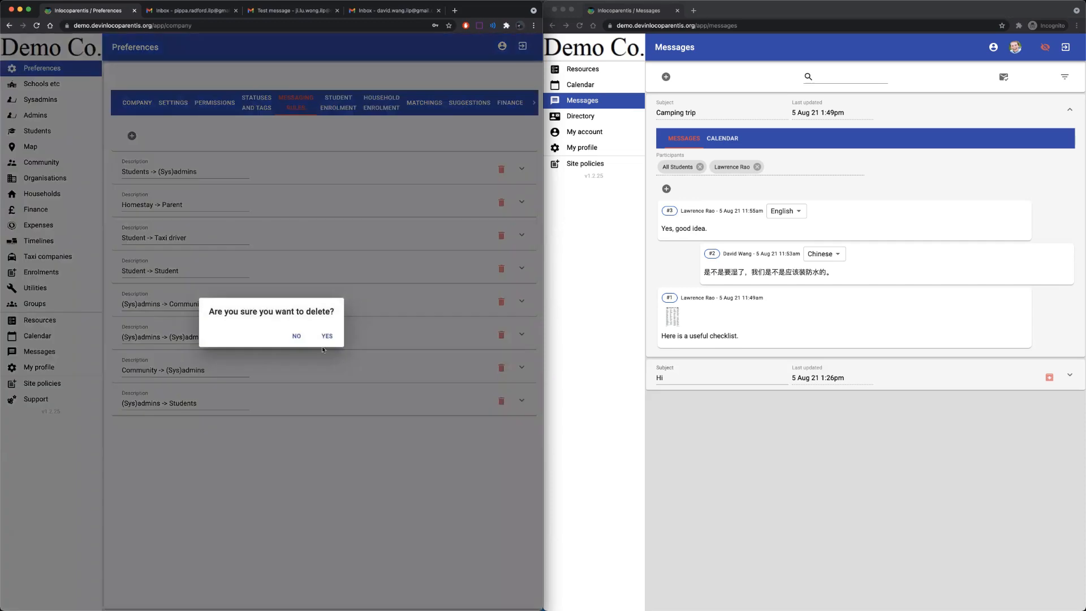
left_click(326, 337)
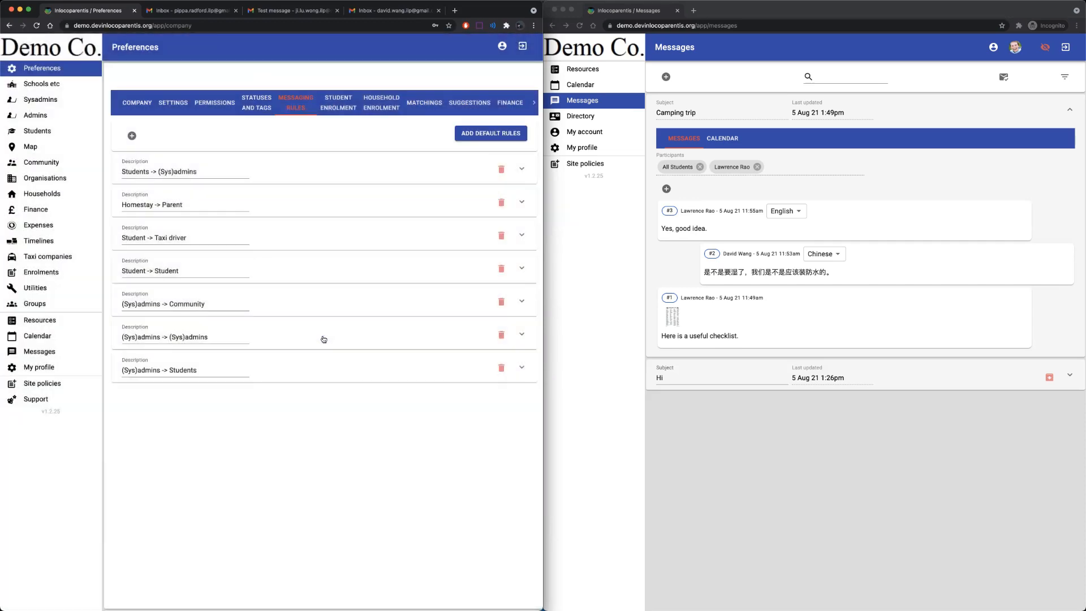
left_click(477, 135)
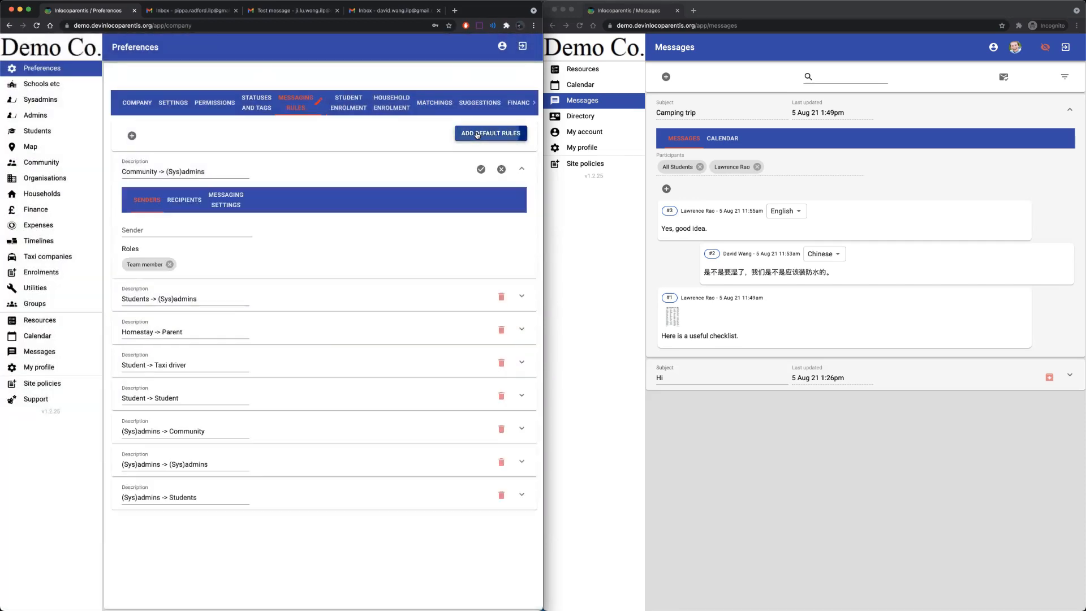
left_click(480, 170)
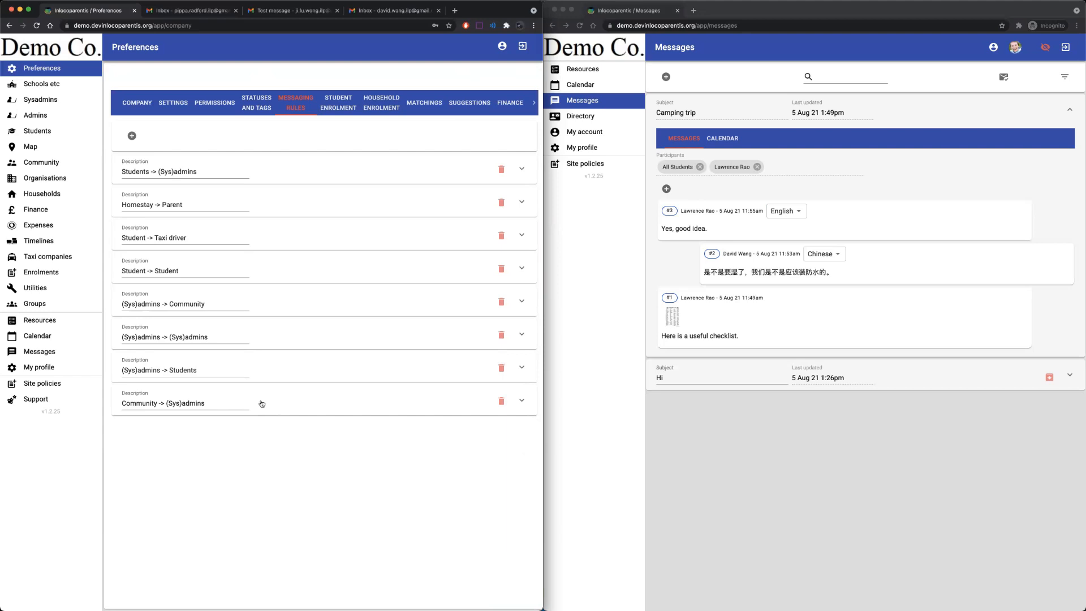
left_click(46, 352)
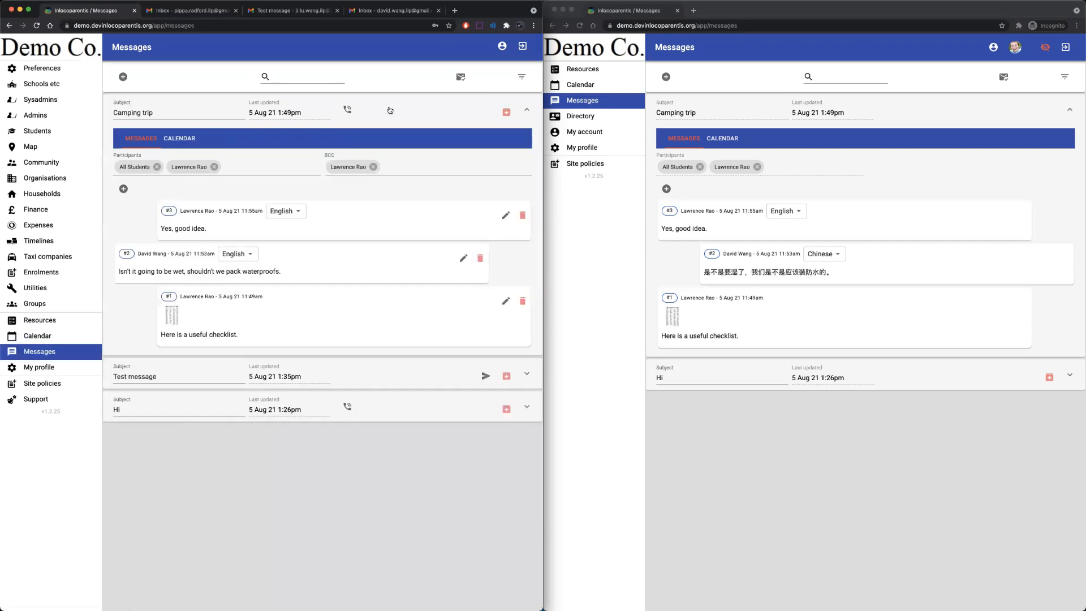
Collapse Camping trip, open the Test message thread, then go back to the messaging rules.
left_click(389, 110)
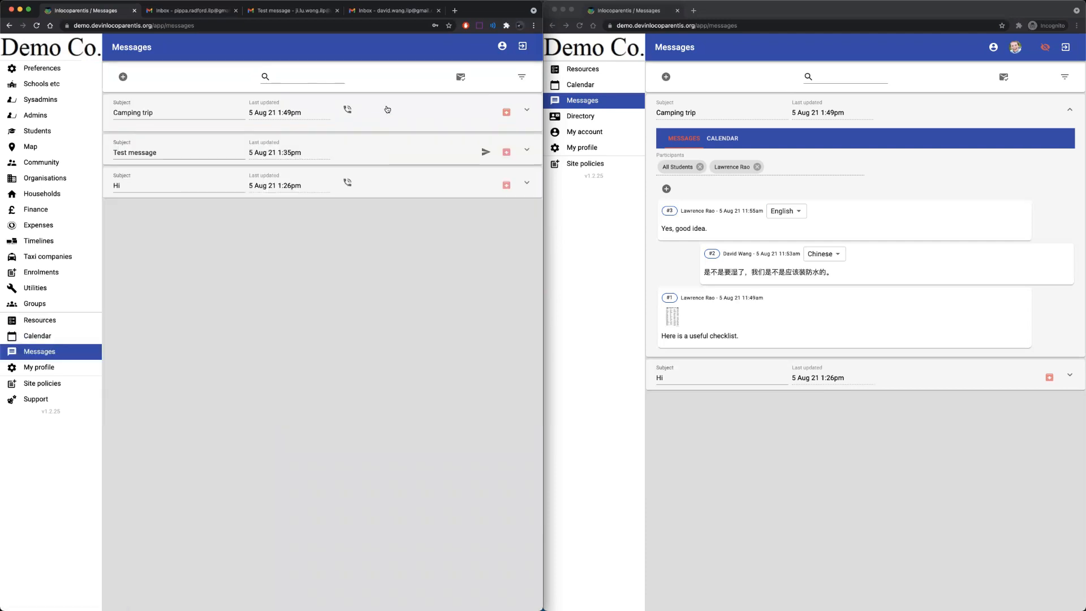
left_click(405, 146)
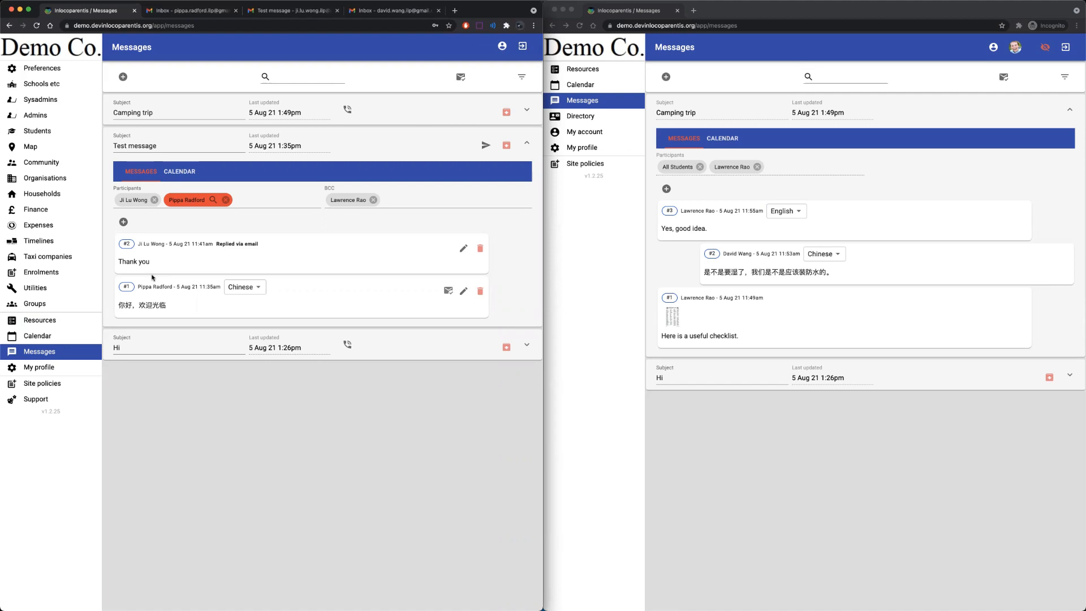
left_click(50, 74)
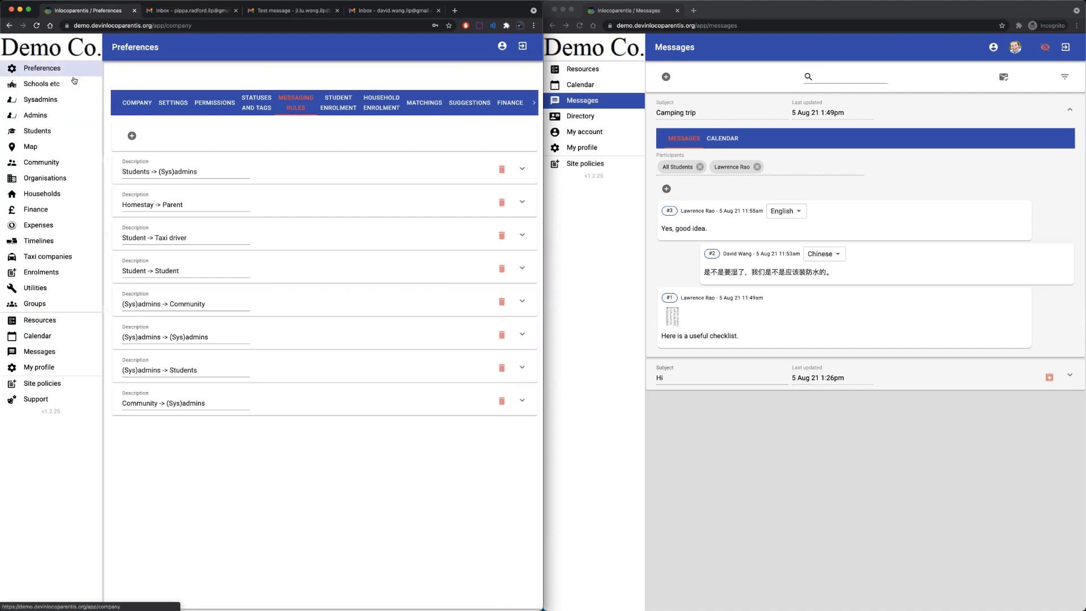
Enable 'Show messages with journals' in the company settings and save.
left_click(178, 105)
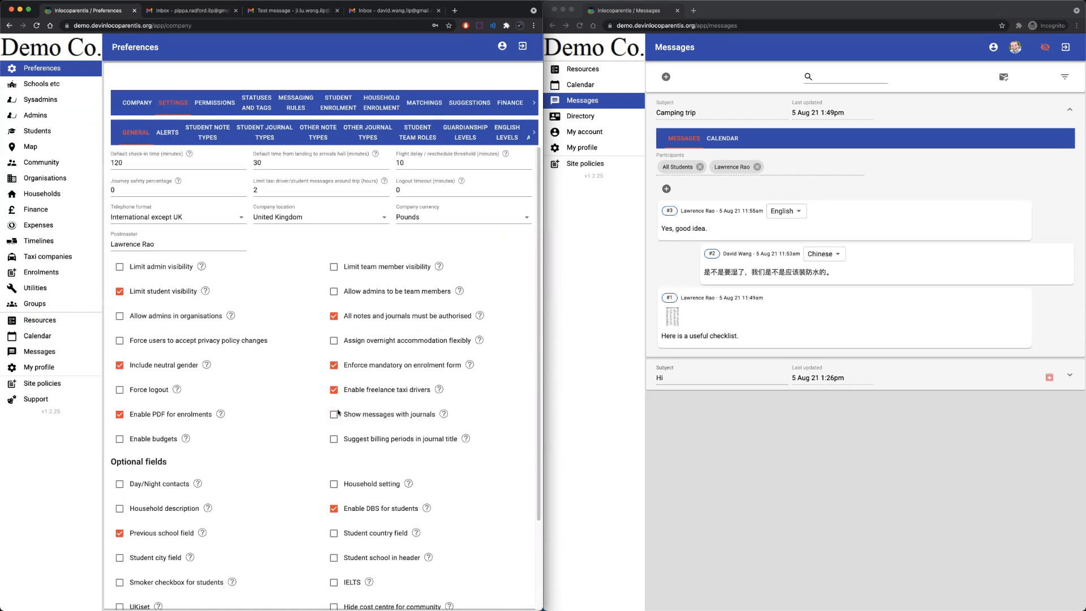
mouse_move(444, 414)
left_click(333, 419)
left_click(508, 80)
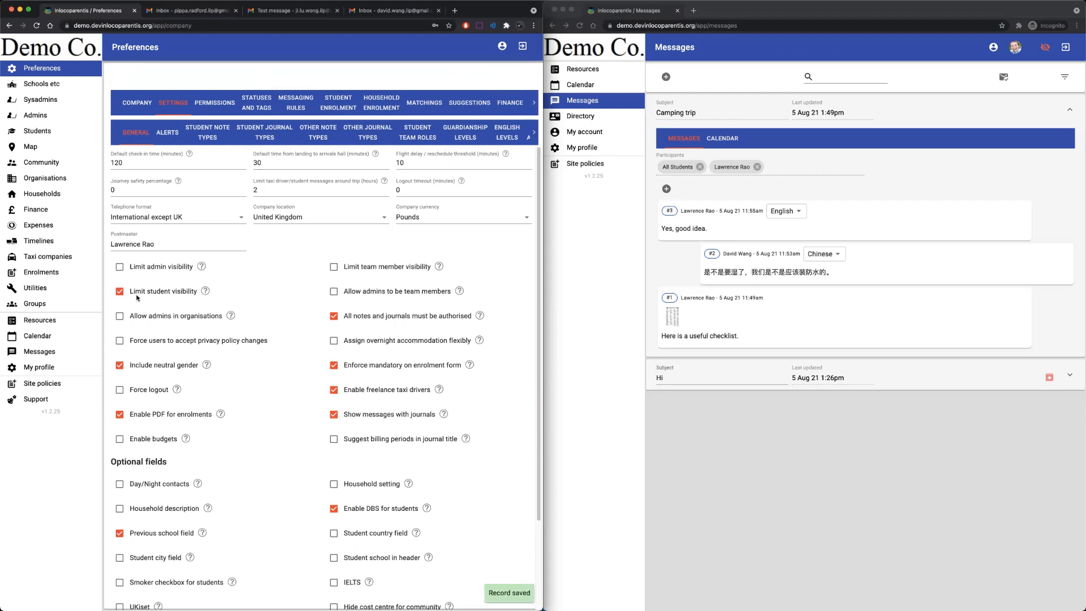
left_click(61, 351)
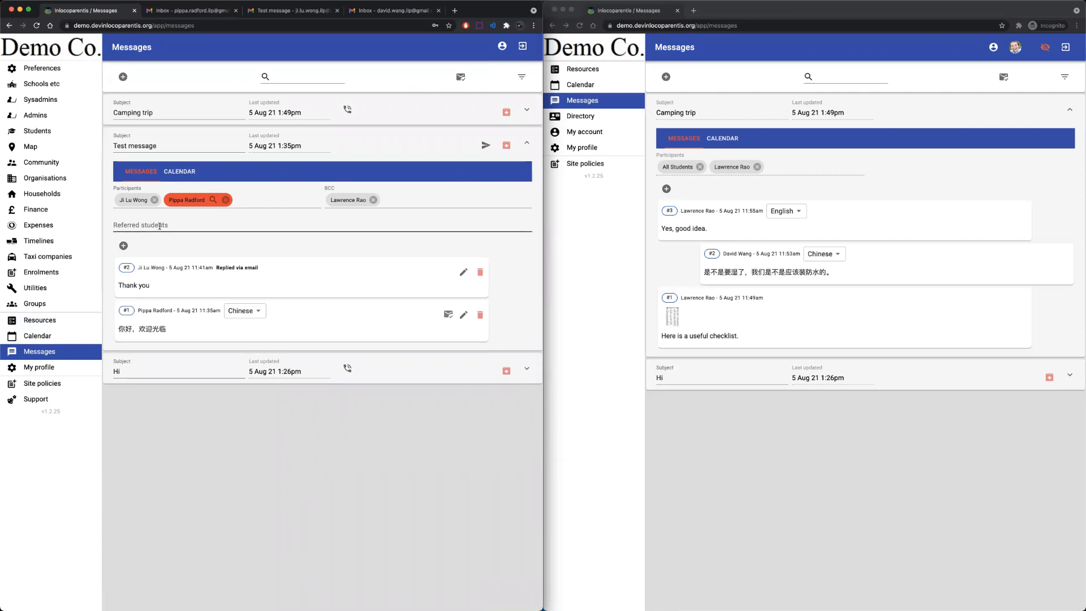
Add a referred student to the Test message thread, save it, and open Students.
left_click(159, 226)
type("da")
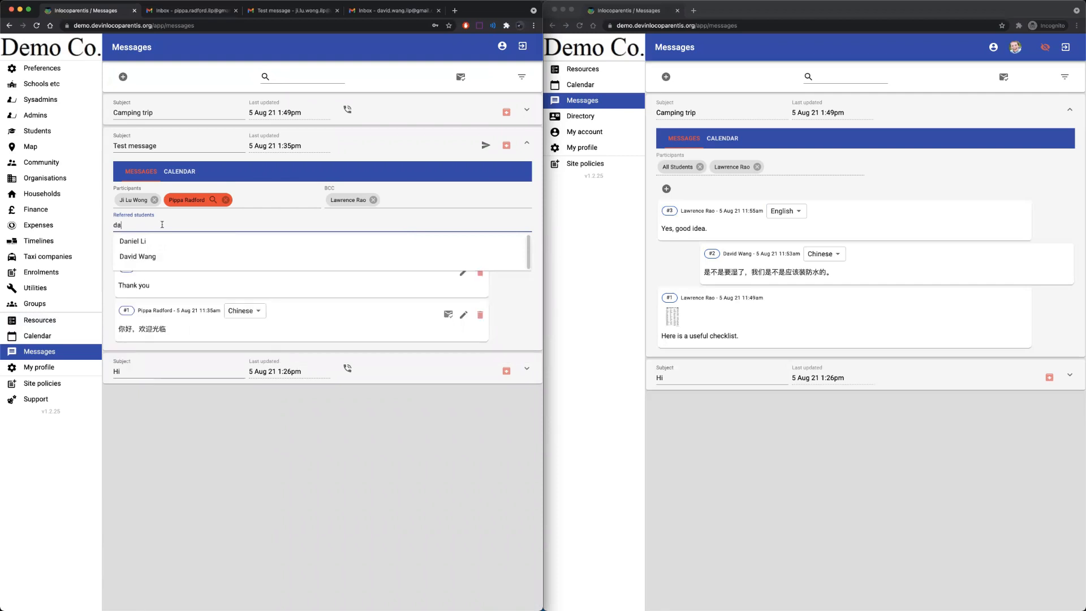
left_click(148, 256)
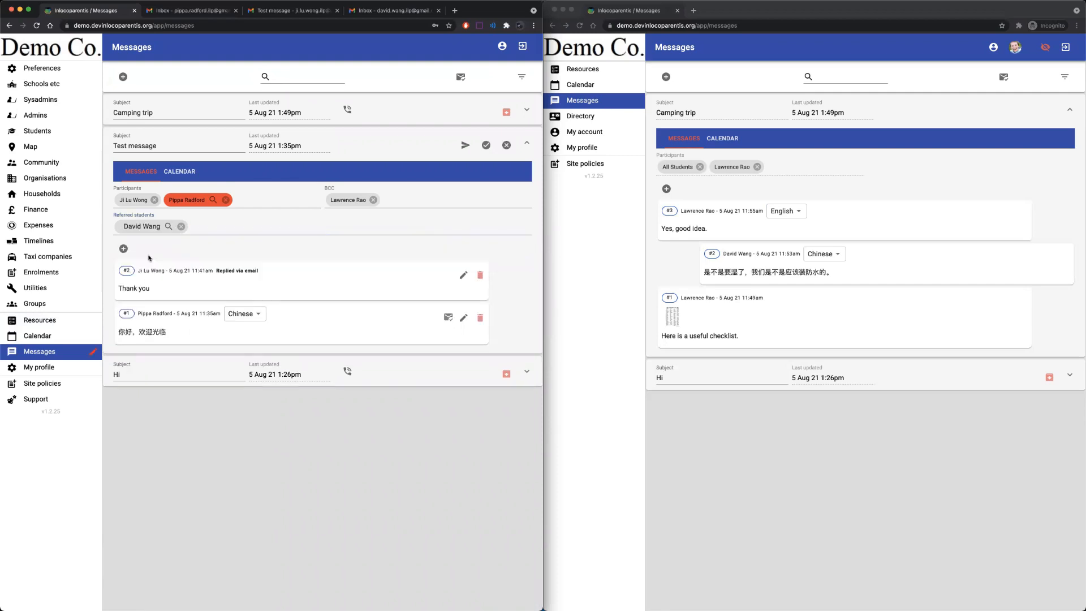
left_click(487, 145)
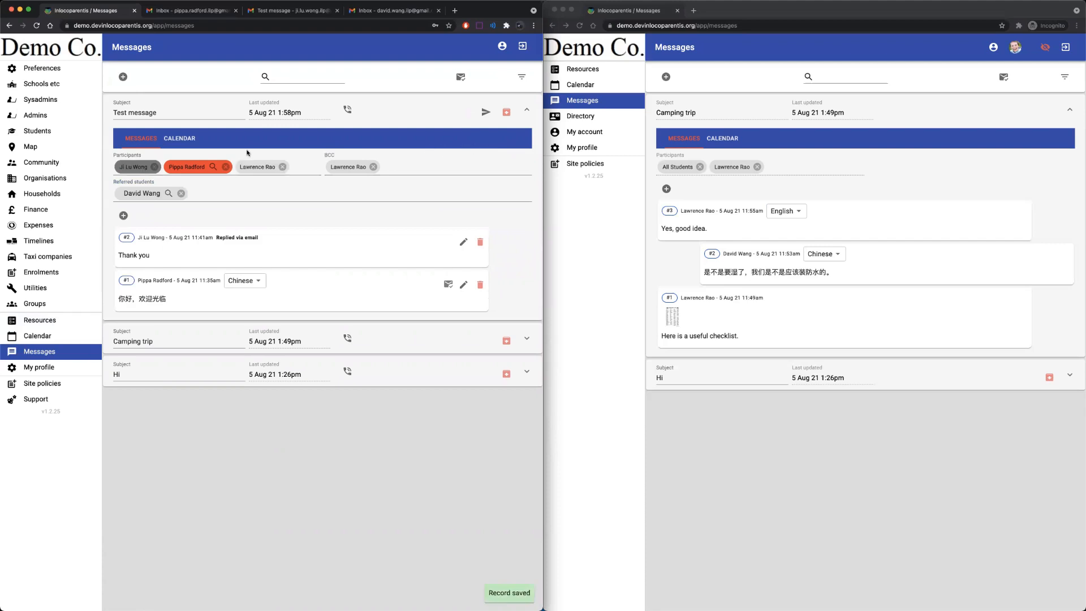
left_click(41, 133)
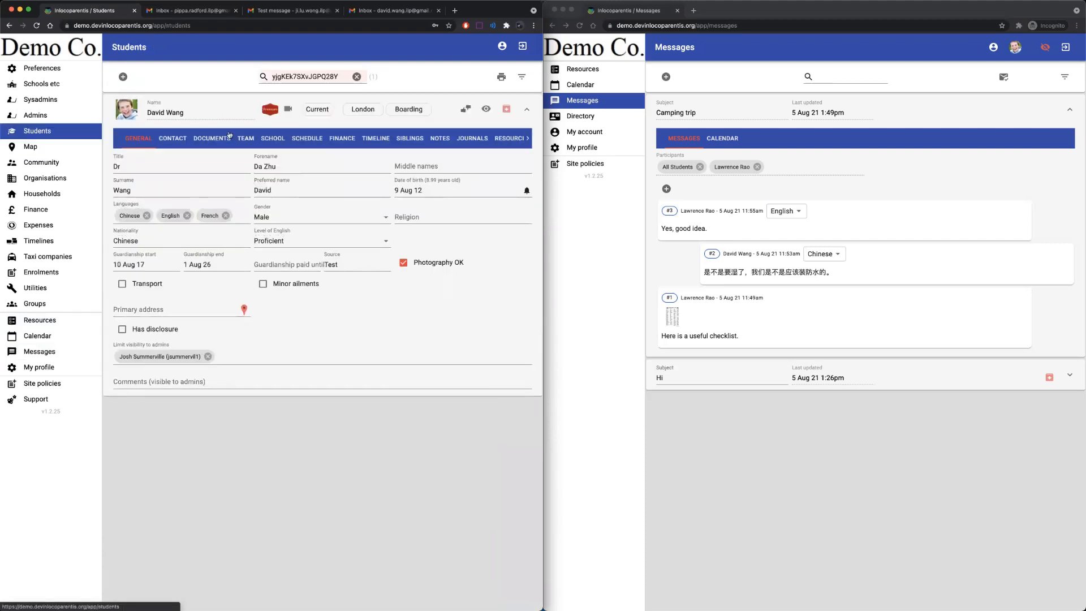
View the student's journal entries on the JOURNALS tab.
left_click(470, 139)
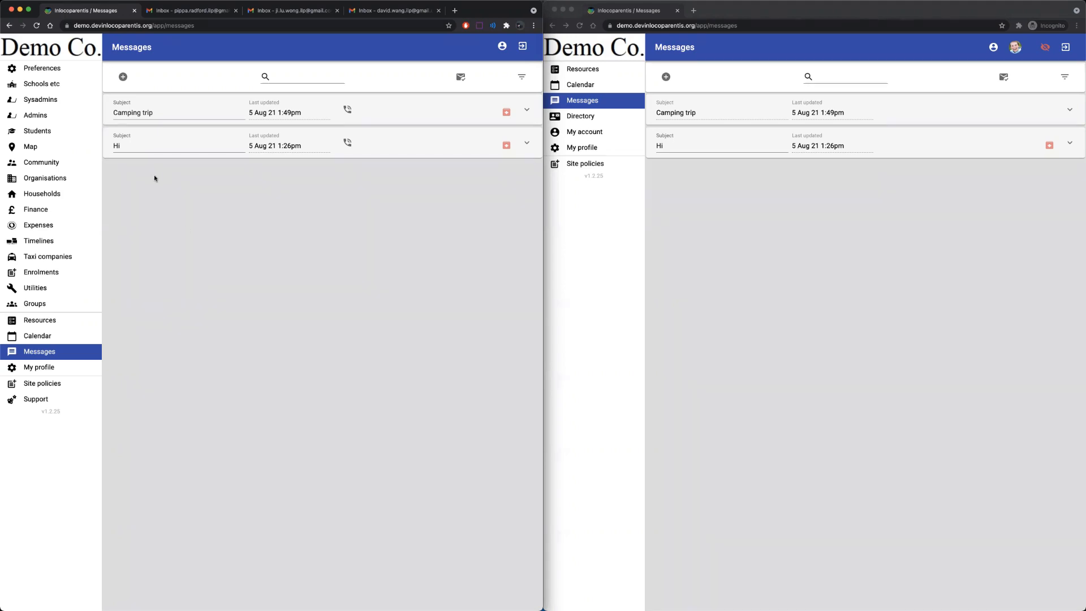
Check the Preferences SETTINGS tab to confirm Show messages with journals is still enabled.
left_click(56, 68)
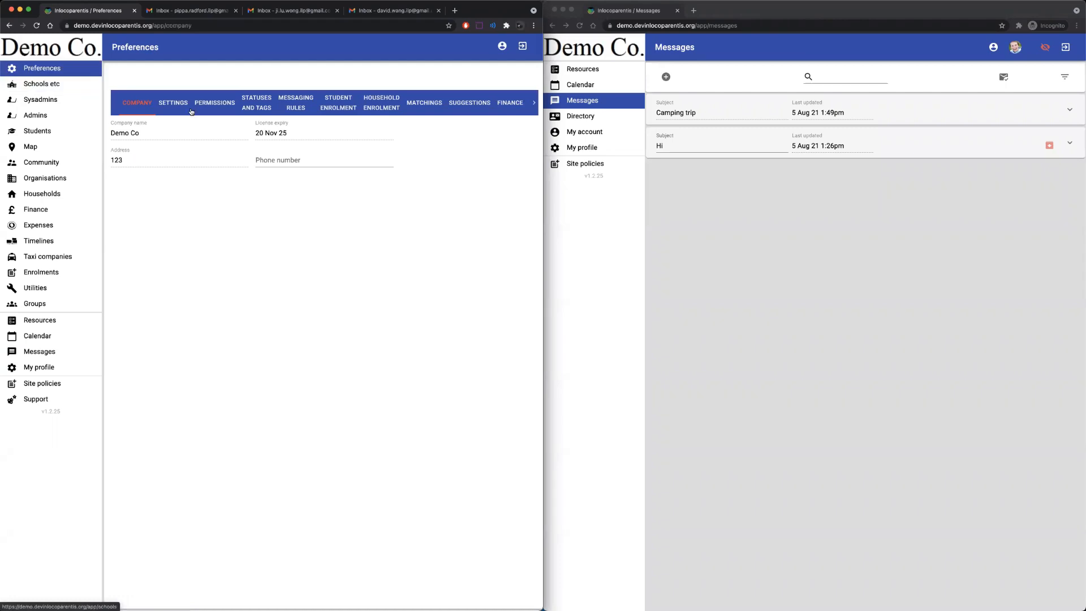
left_click(178, 104)
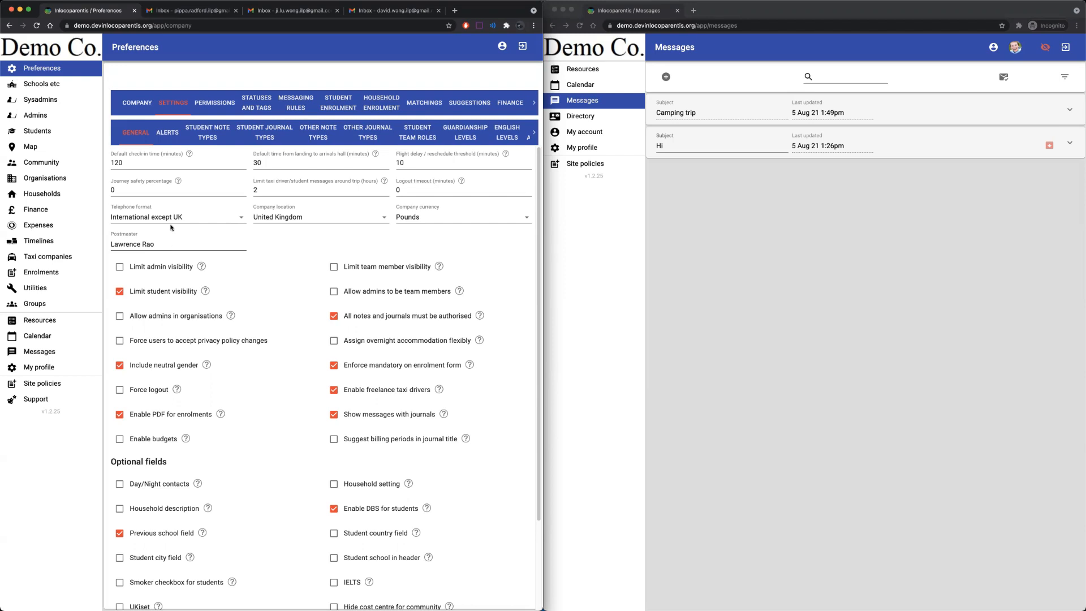
left_click(47, 130)
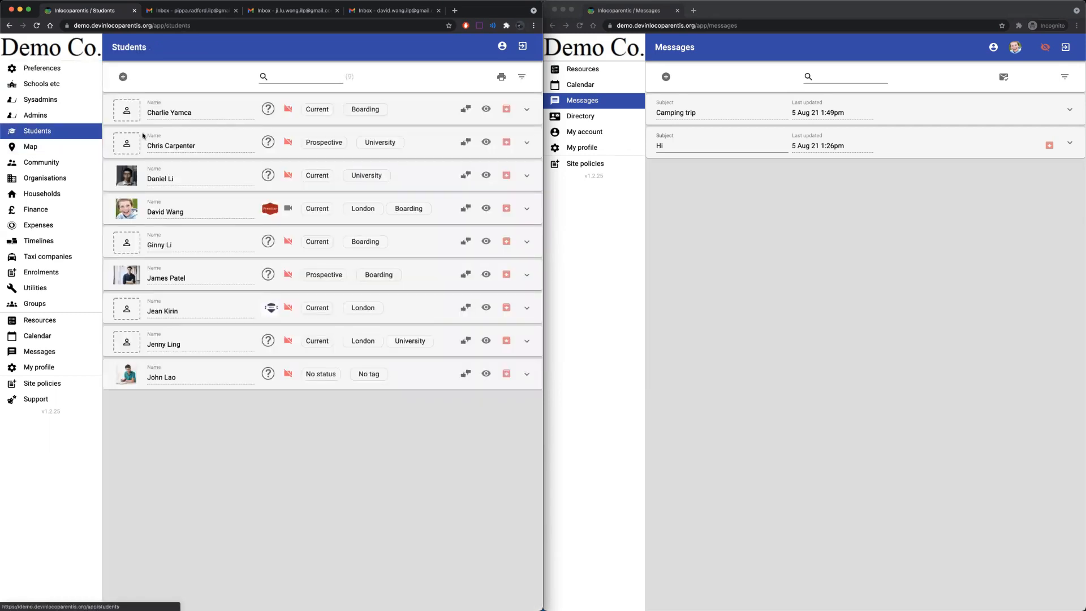
Review the student's CONTACT details and select his internal email address.
left_click(436, 205)
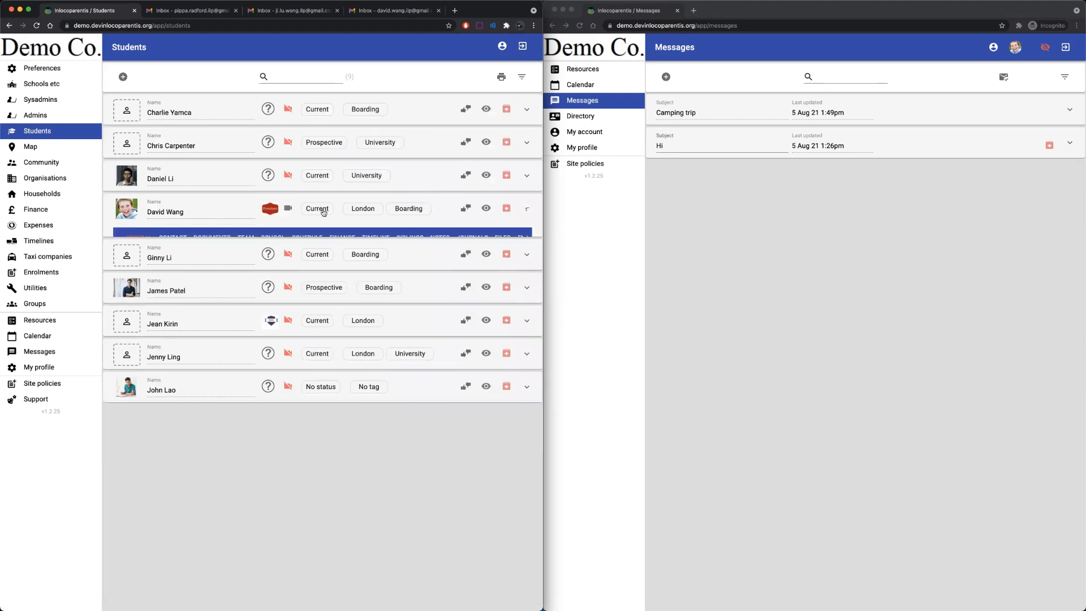
left_click(174, 240)
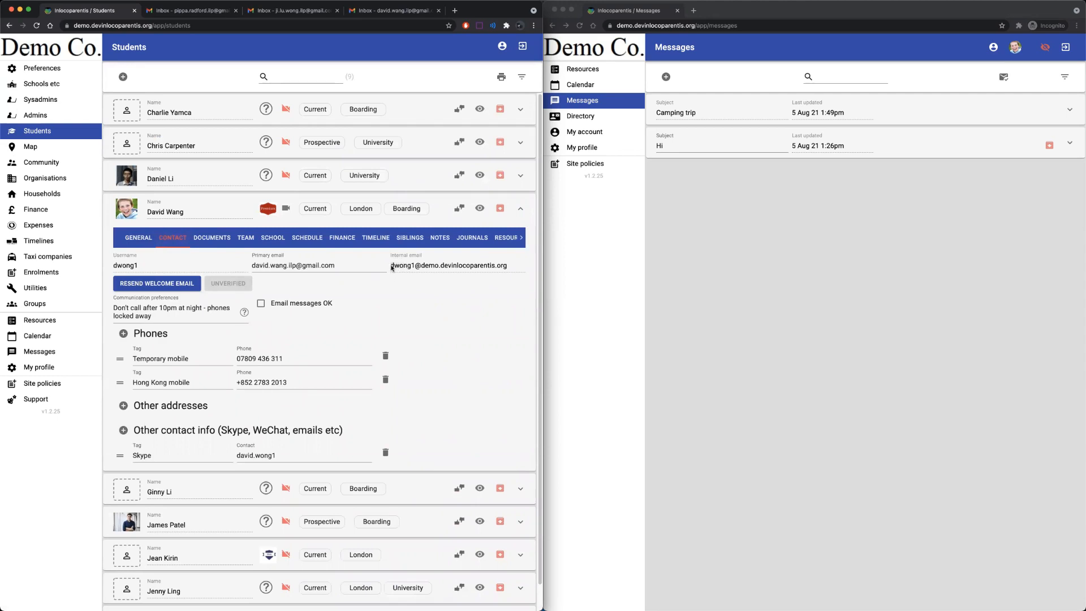
left_click_drag(391, 269, 502, 270)
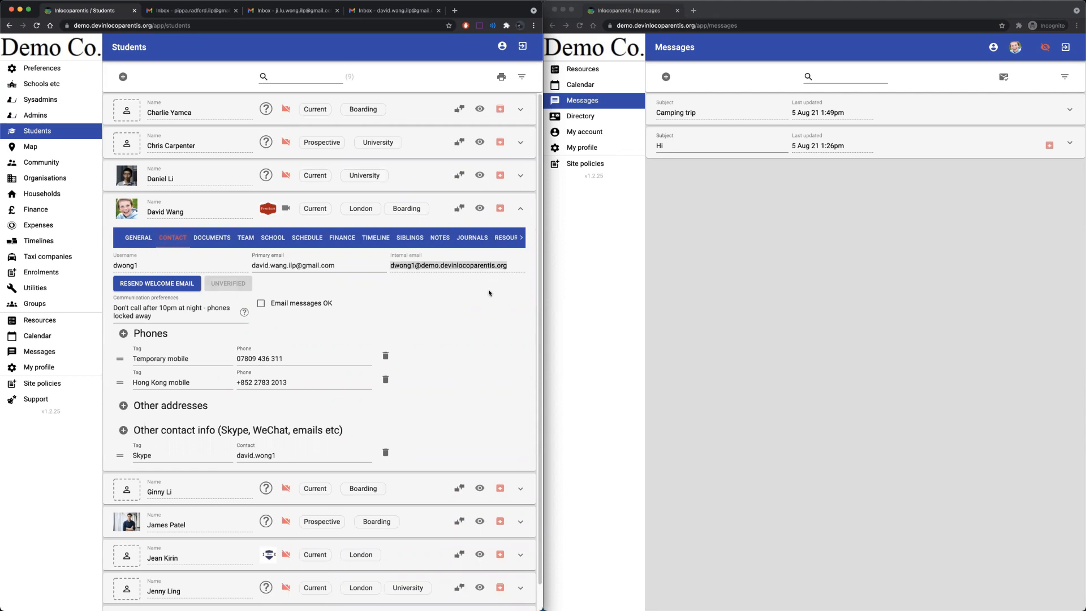
left_click(489, 293)
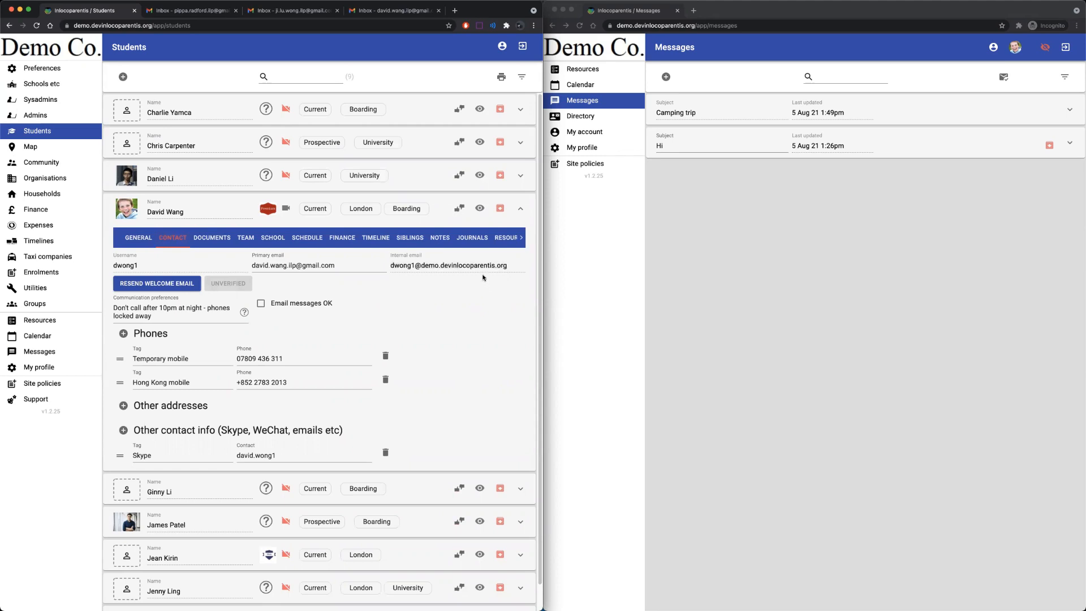
left_click(283, 14)
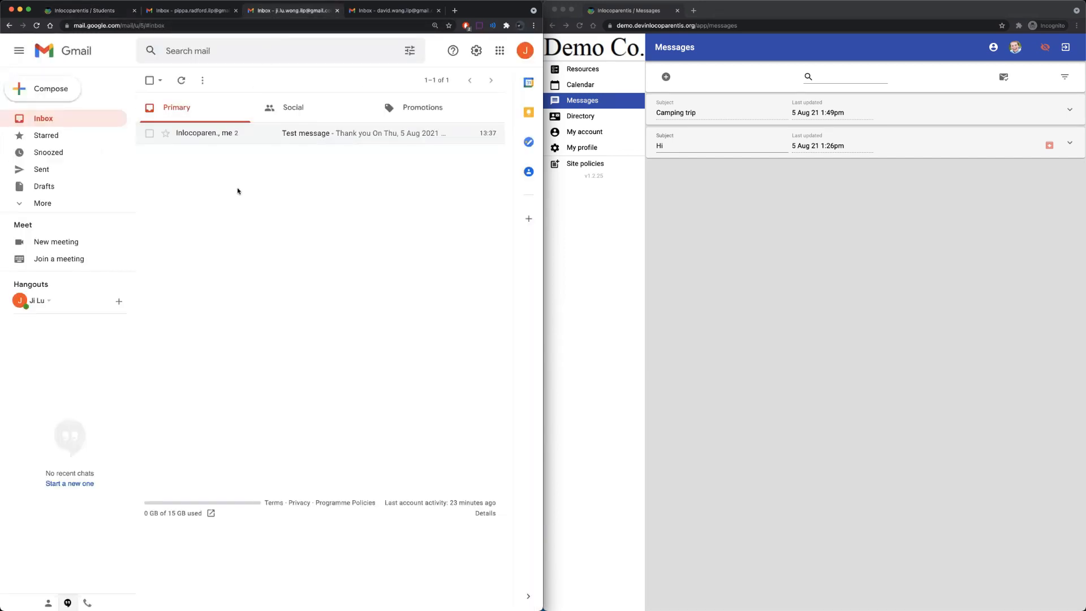
Email the student's internal address with subject 'Incoming emails' and body 'Incoming info'.
left_click(57, 90)
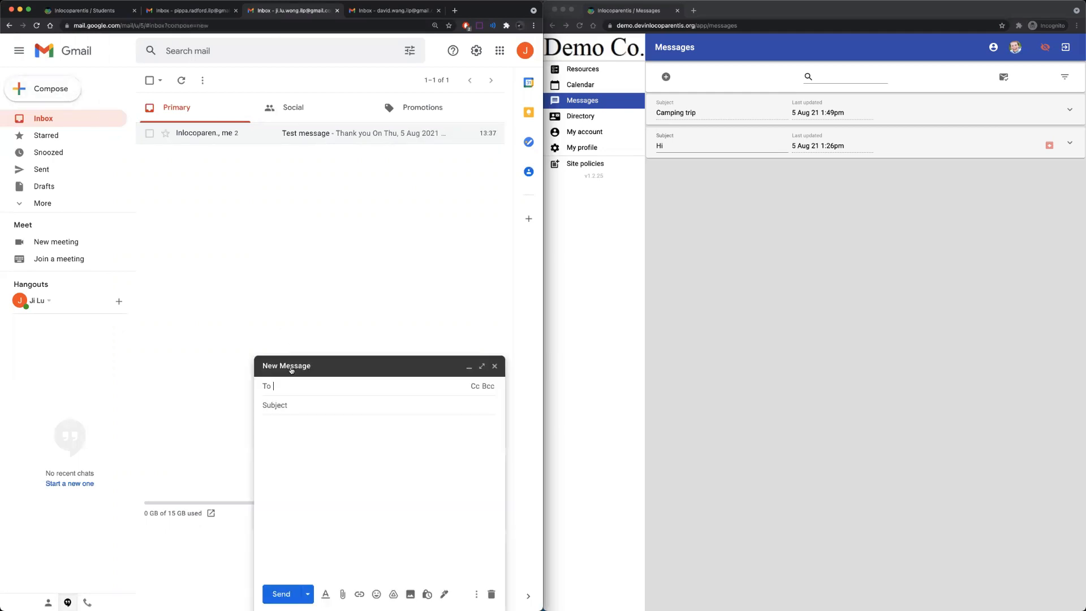
type("dwo")
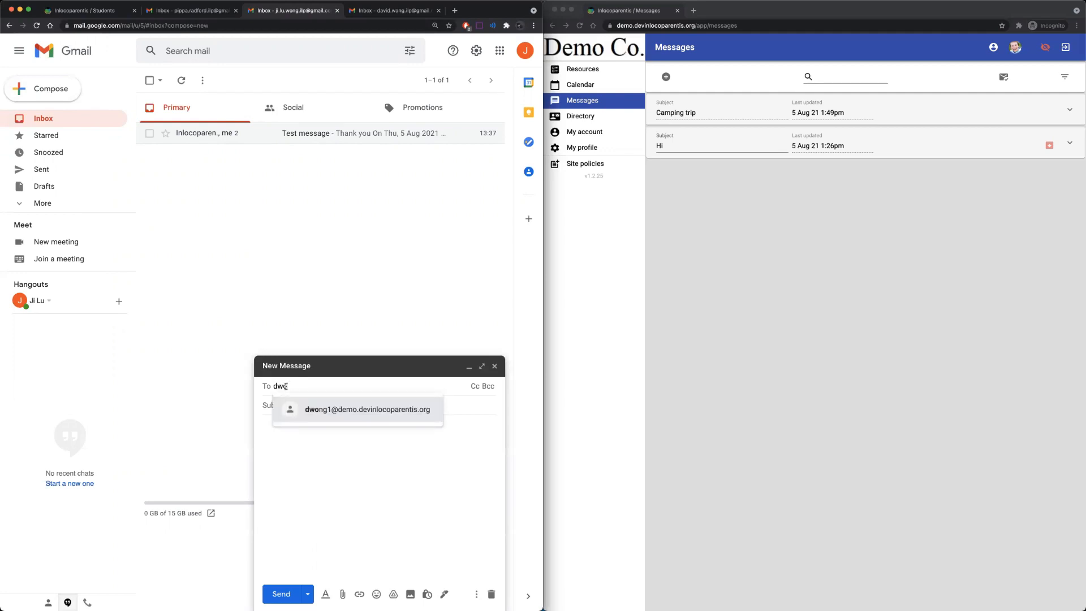
key("Return")
mouse_move(289, 388)
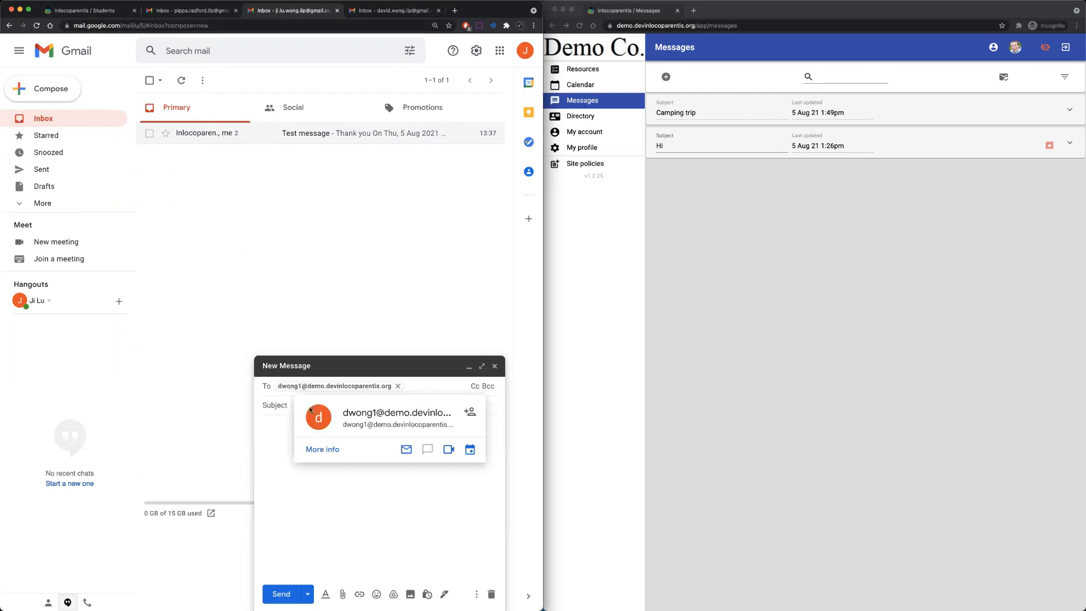
left_click(278, 425)
left_click(311, 404)
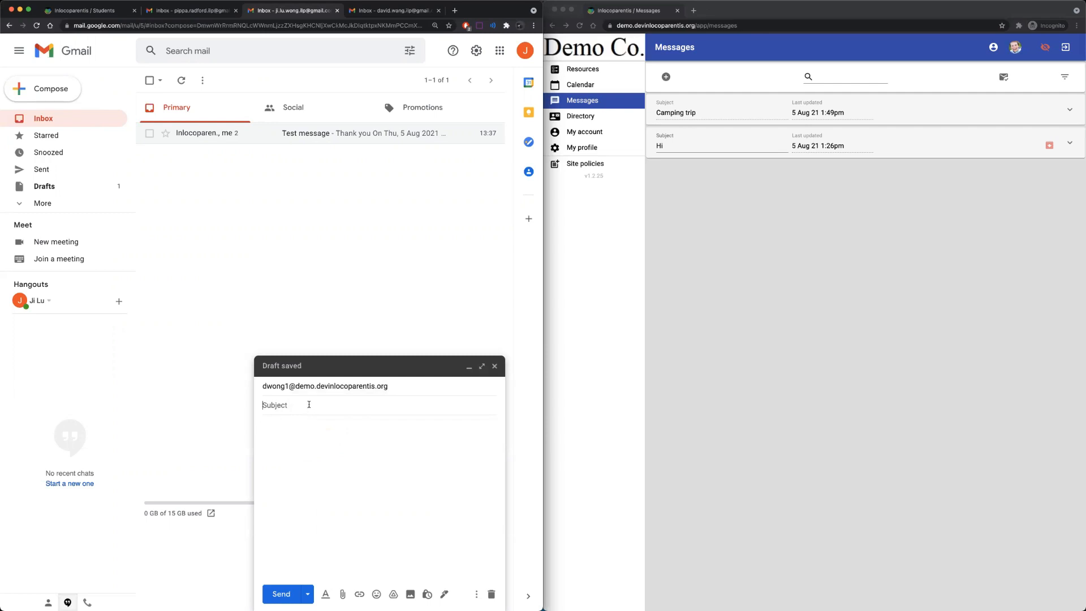
type("Incoming emails")
left_click(325, 431)
type("Incoming info")
left_click(289, 594)
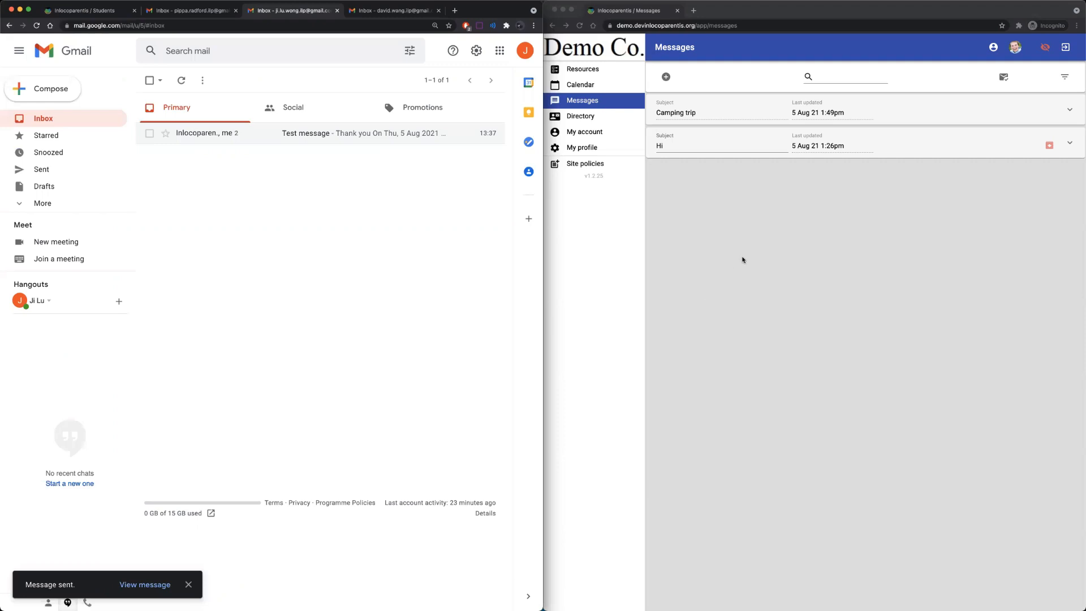
left_click(747, 259)
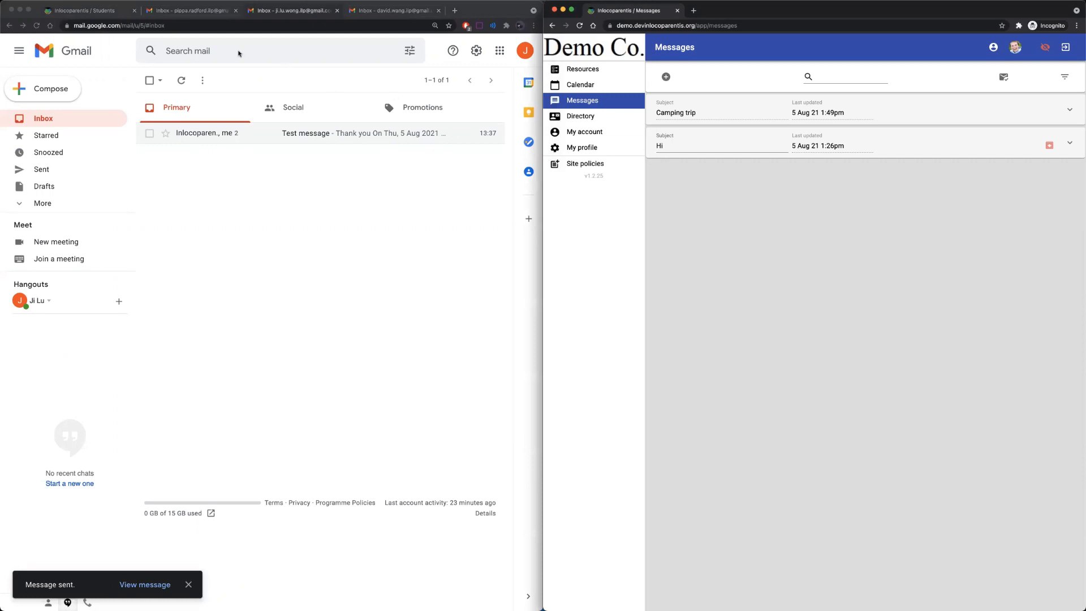
Collapse the student record and expand the Incoming emails thread in Messages.
left_click(97, 11)
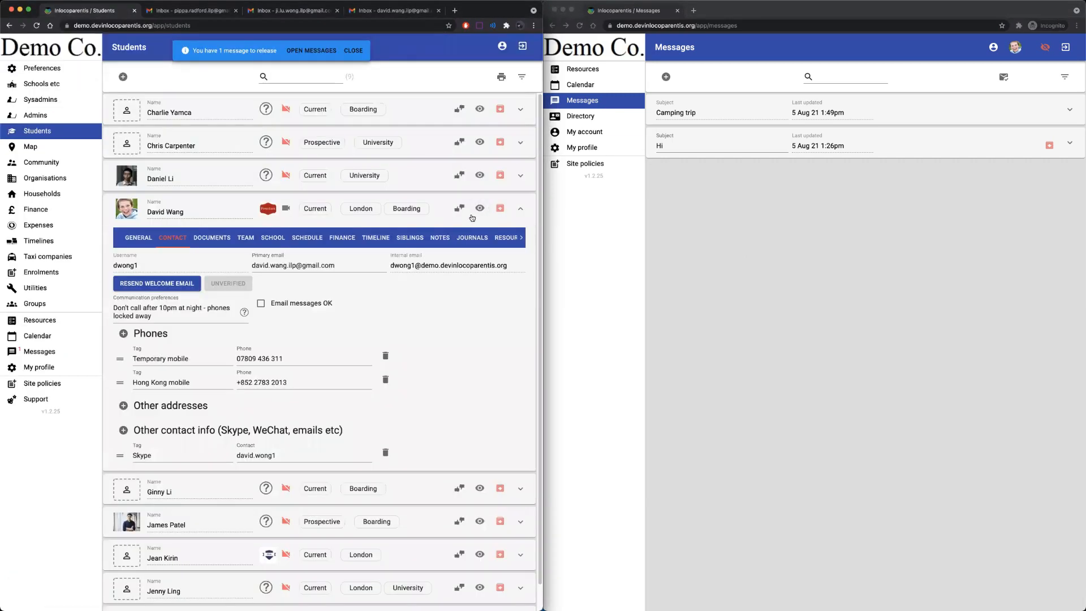
left_click(520, 209)
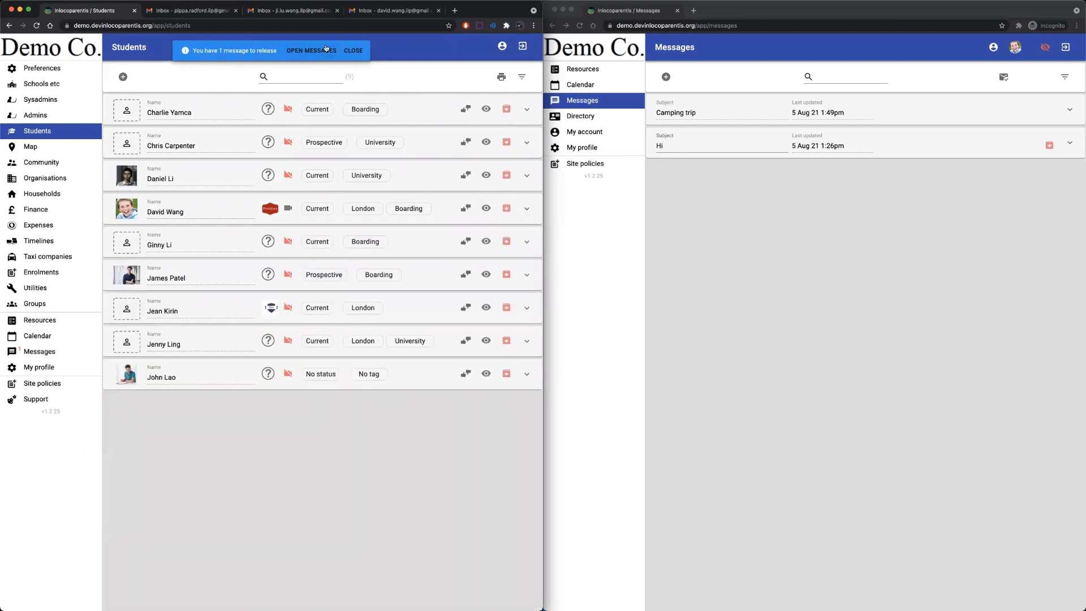
left_click(51, 349)
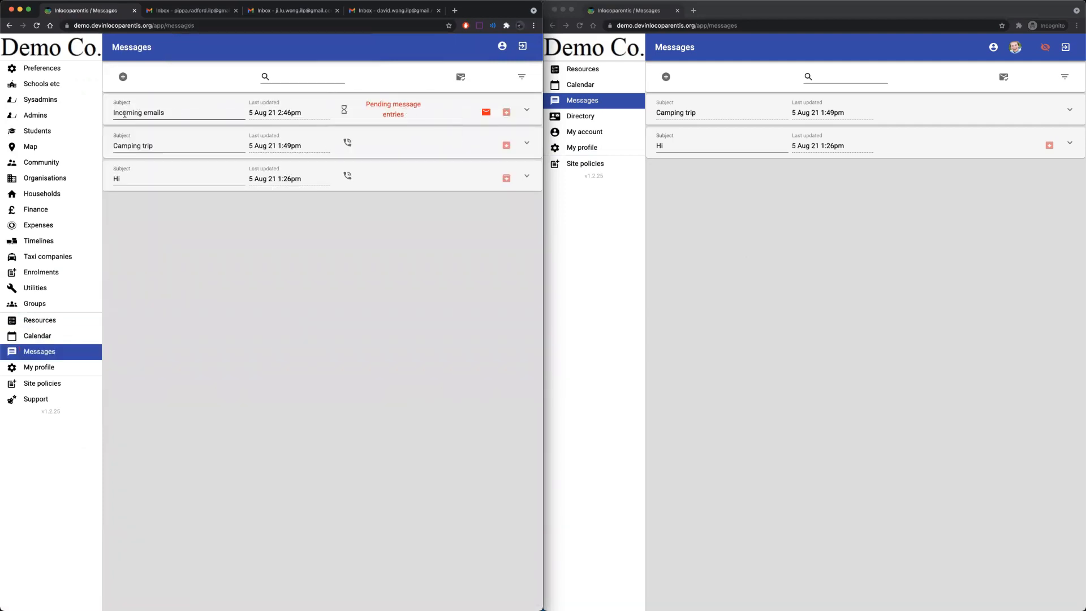
left_click(448, 115)
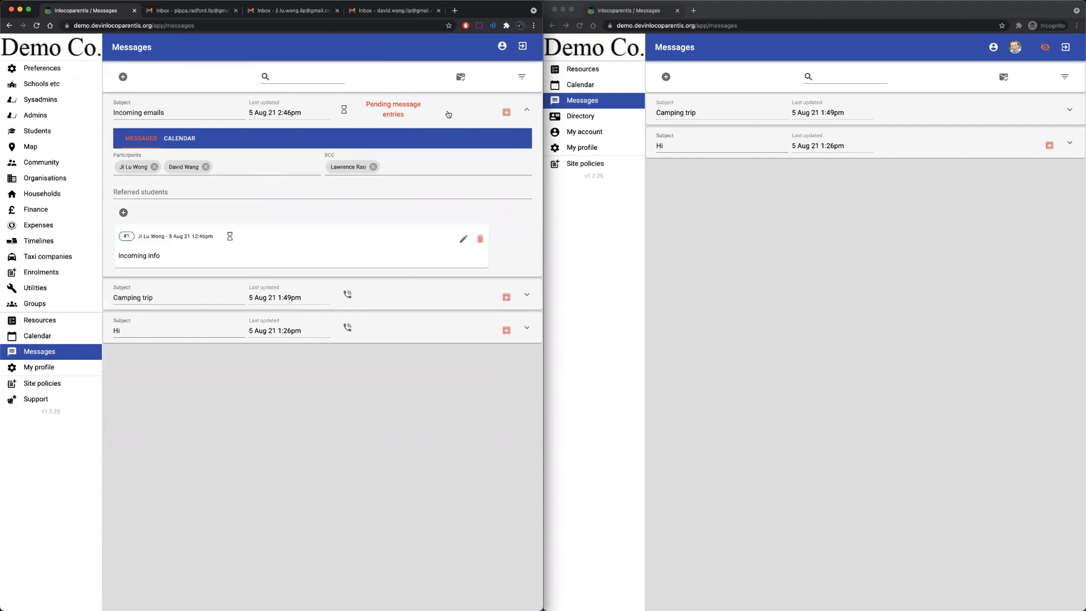
Authorise entry #1 and view the expanded thread in the participant's window.
mouse_move(390, 113)
left_click(230, 235)
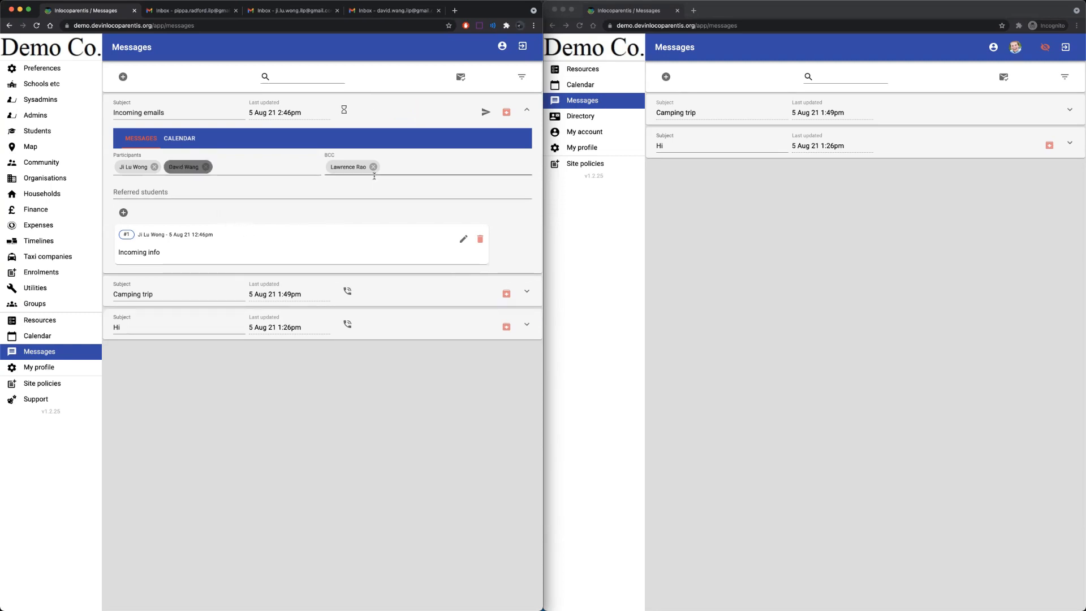
left_click(342, 108)
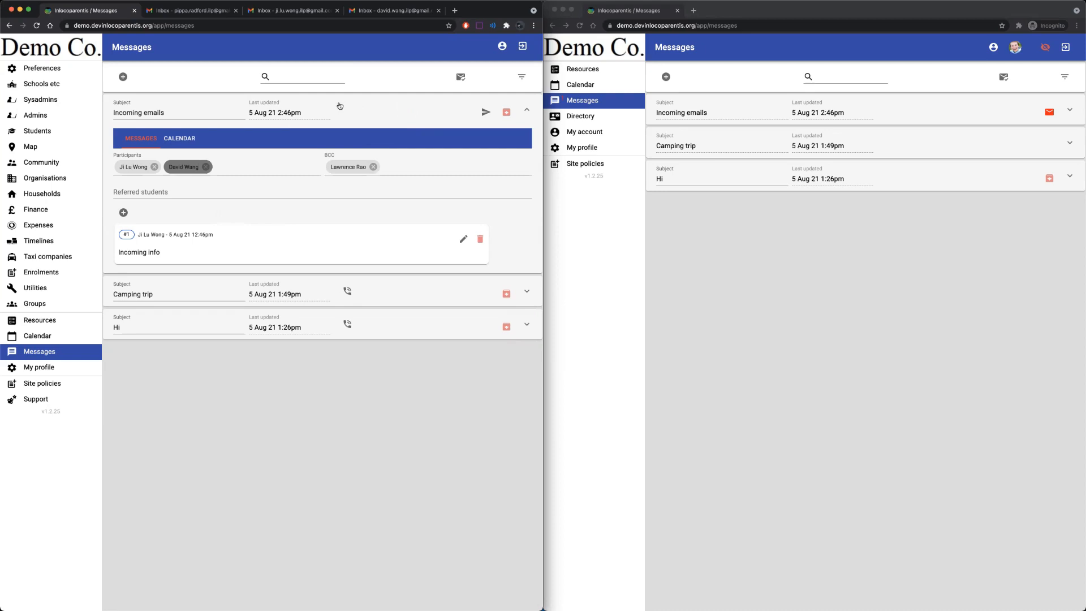
left_click(980, 115)
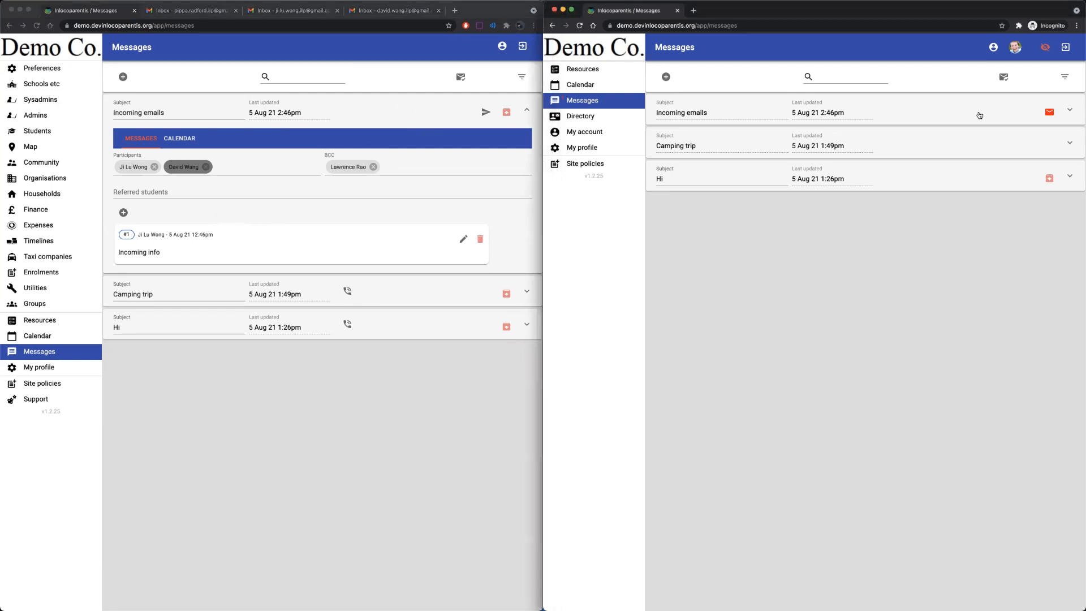
left_click(979, 115)
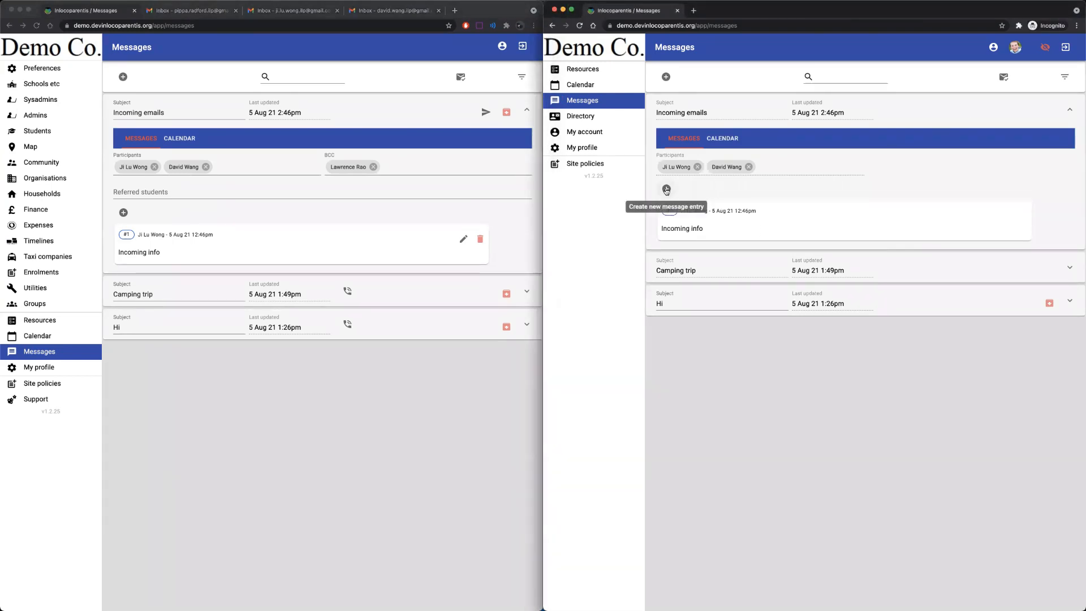
Add a second entry reading 'Hi Mom' to the Incoming emails thread.
left_click(666, 189)
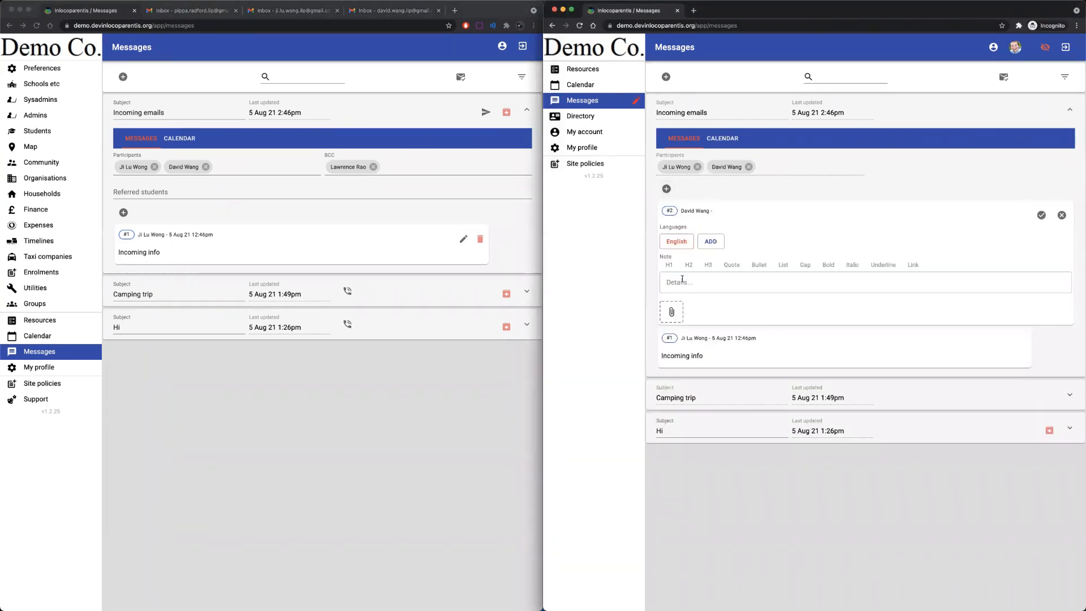
left_click(705, 281)
type("Hi")
type("Mom")
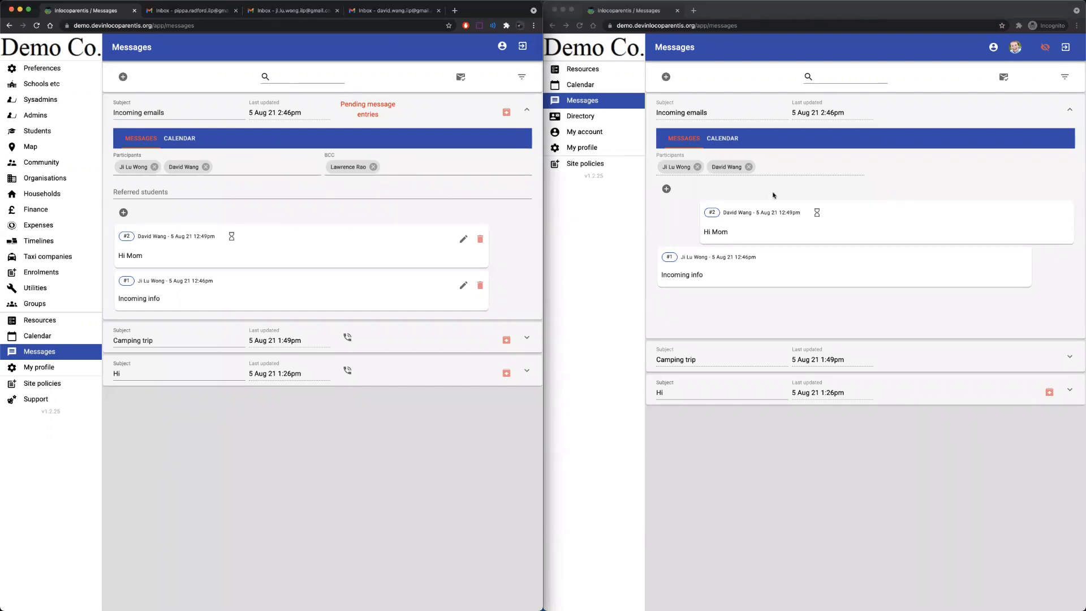
Authorise entry #2 and check the recipient's Gmail folders.
left_click(232, 237)
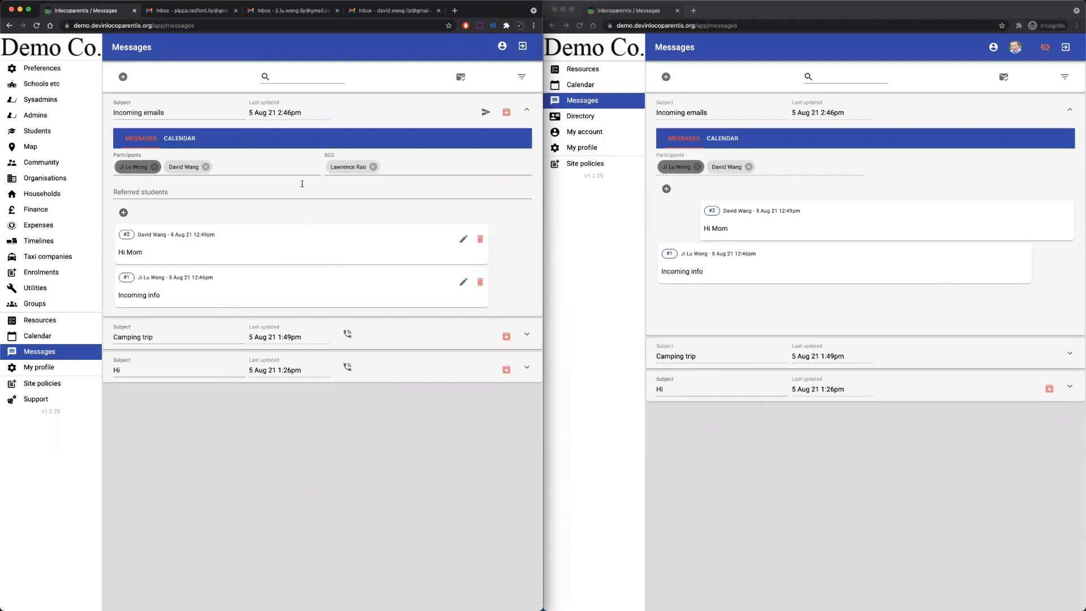
left_click(261, 7)
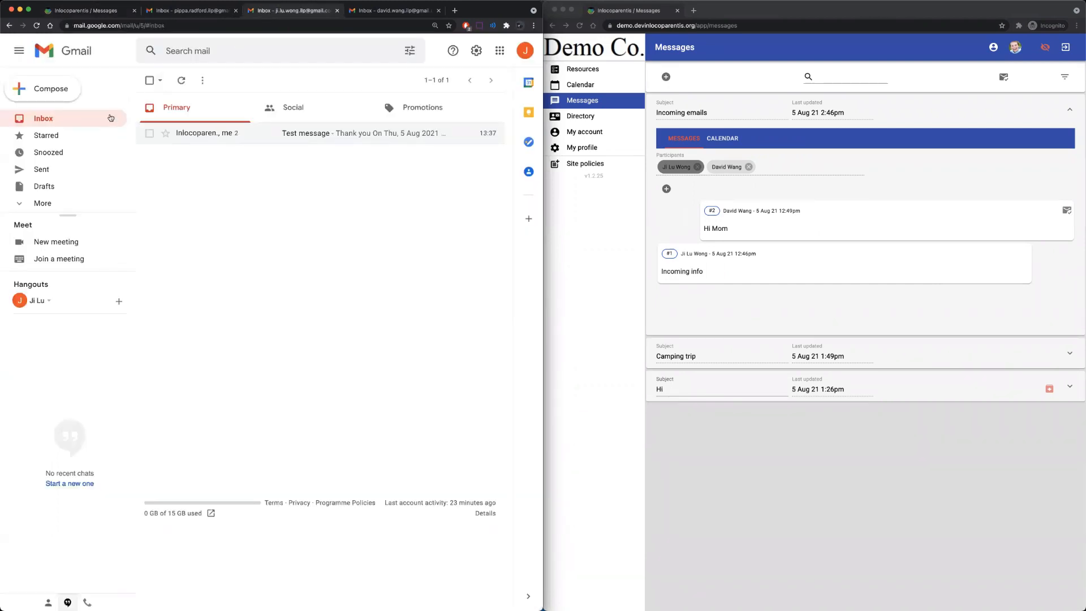
left_click(57, 207)
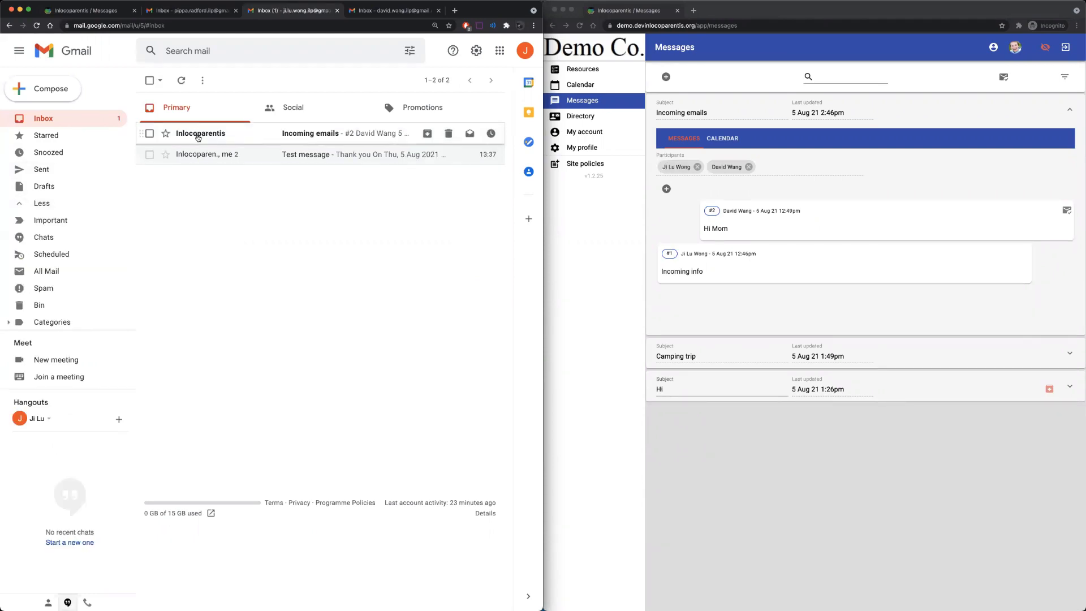
Read the Incoming emails notification showing both entries and its 'Sent by Inlocoparentis.org' footer.
left_click(196, 133)
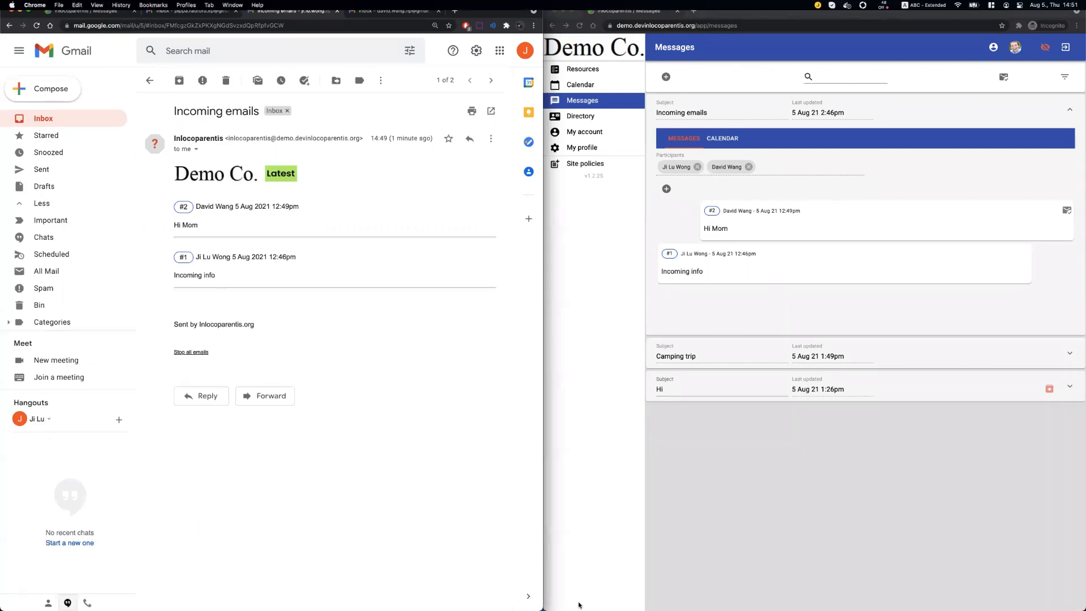
left_click_drag(372, 307, 352, 358)
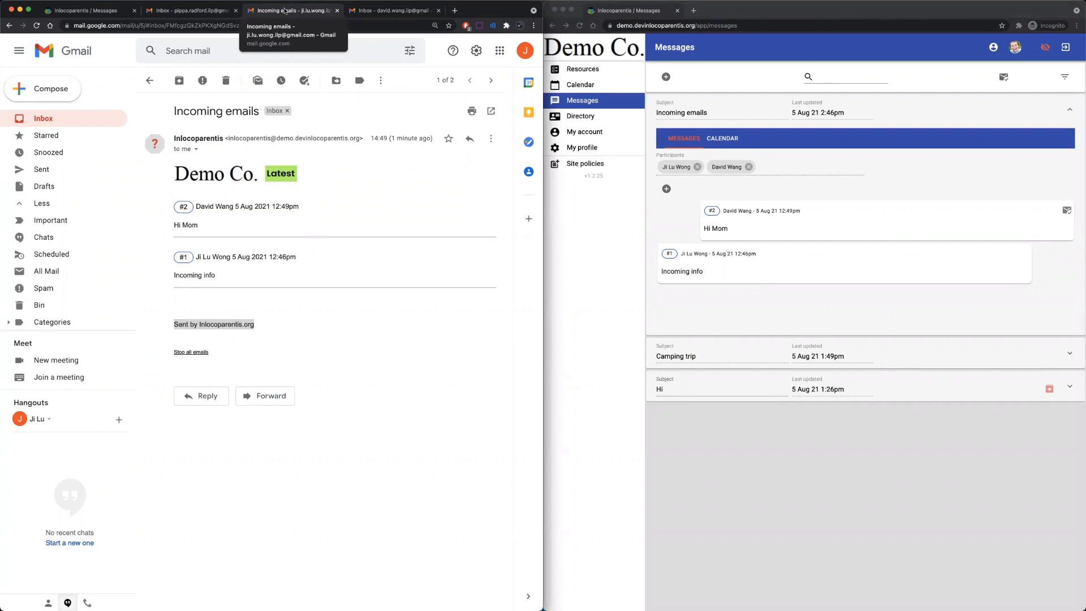
left_click(77, 5)
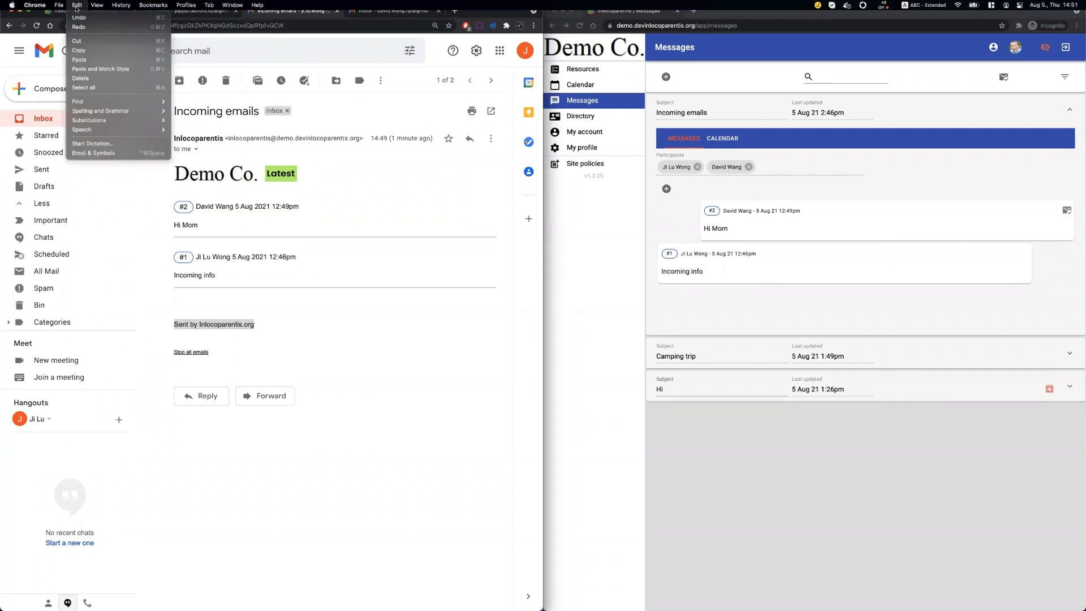
left_click(59, 13)
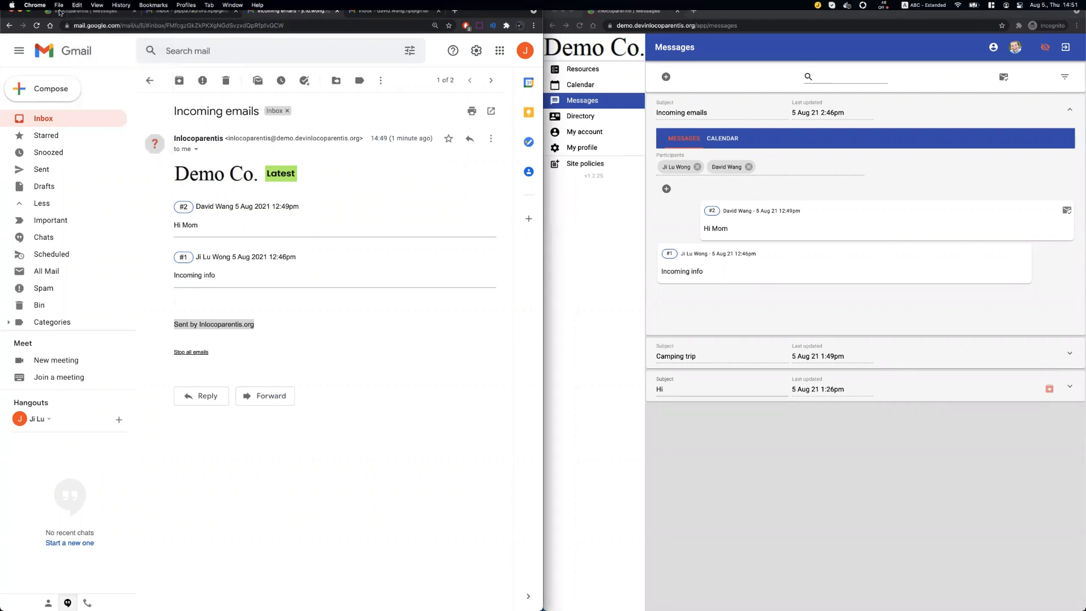
left_click(57, 14)
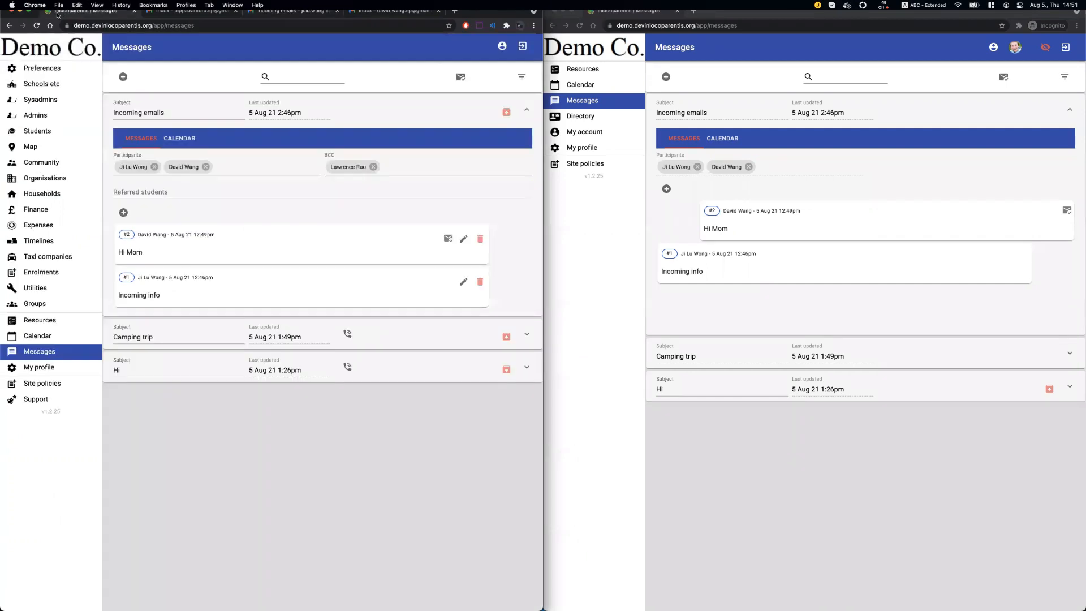
Delete the primary email from the relative's Community record found by searching 'ji', and save.
left_click(46, 162)
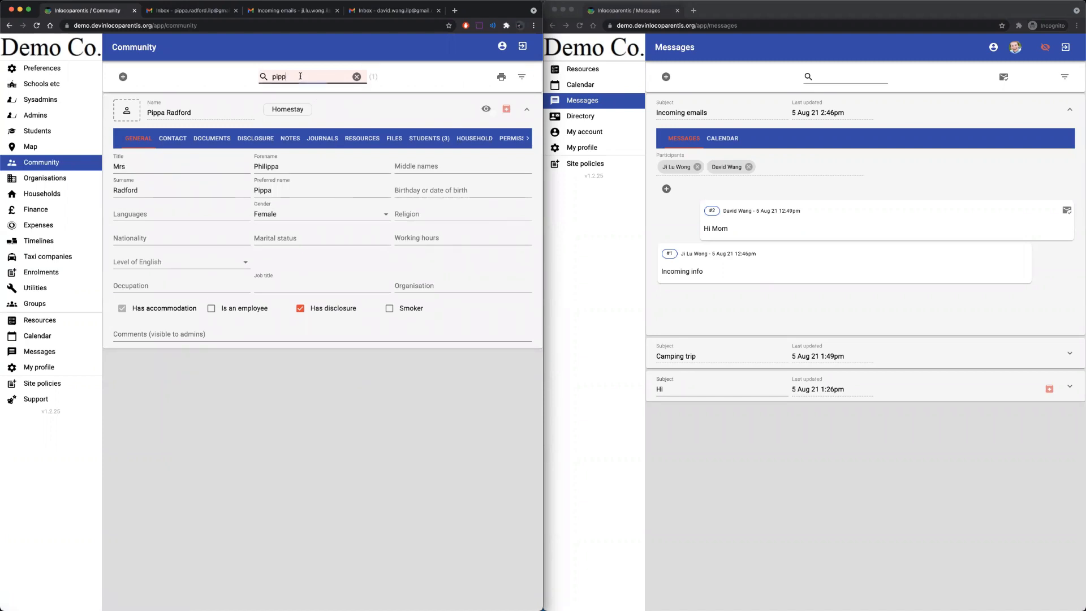
left_click_drag(292, 77, 263, 73)
type("ji")
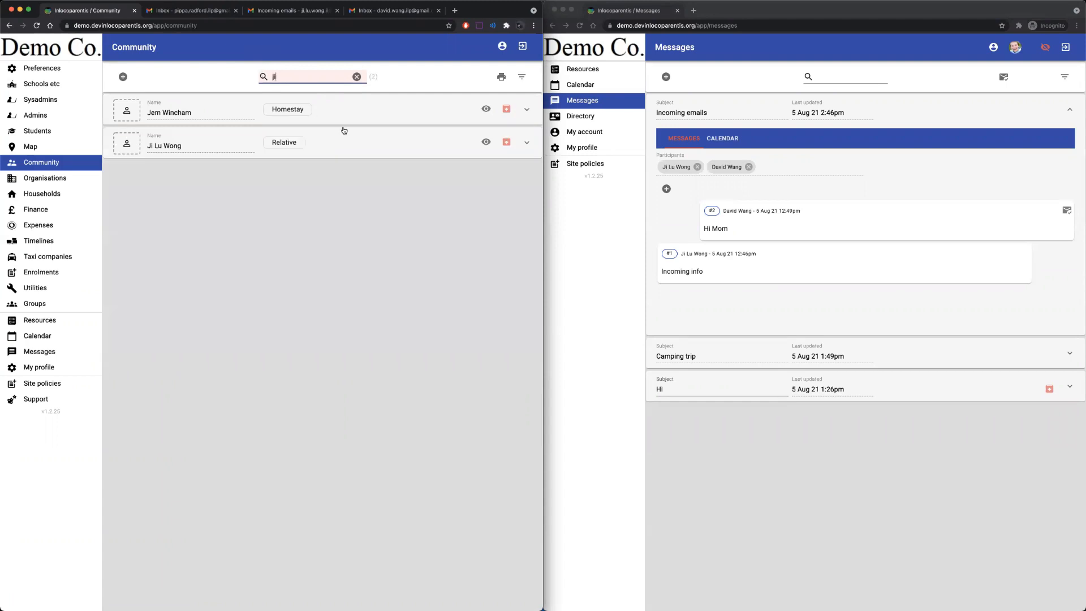
left_click(354, 142)
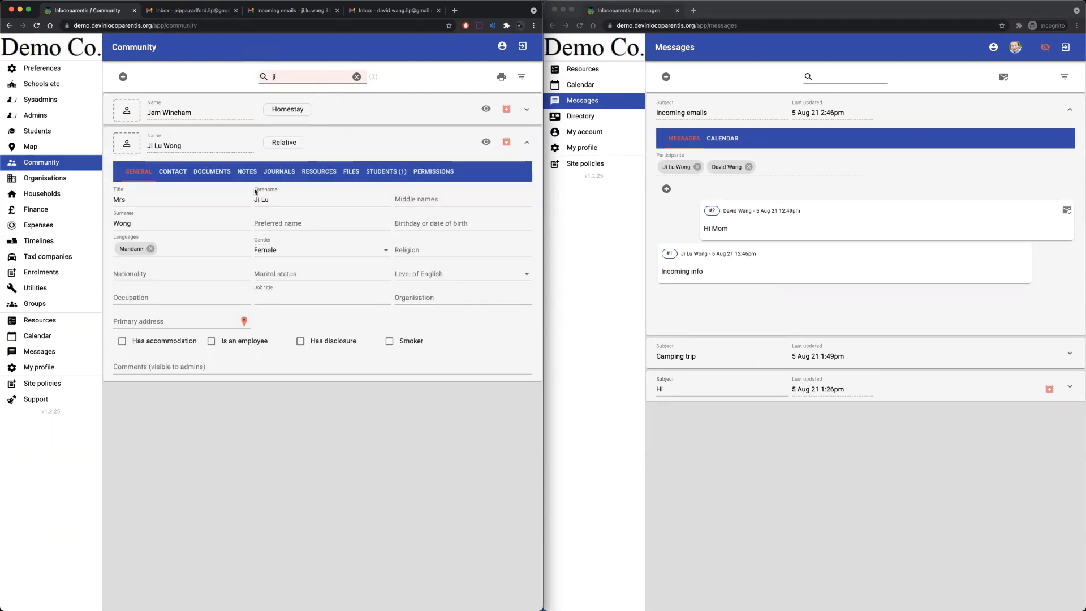
left_click(172, 172)
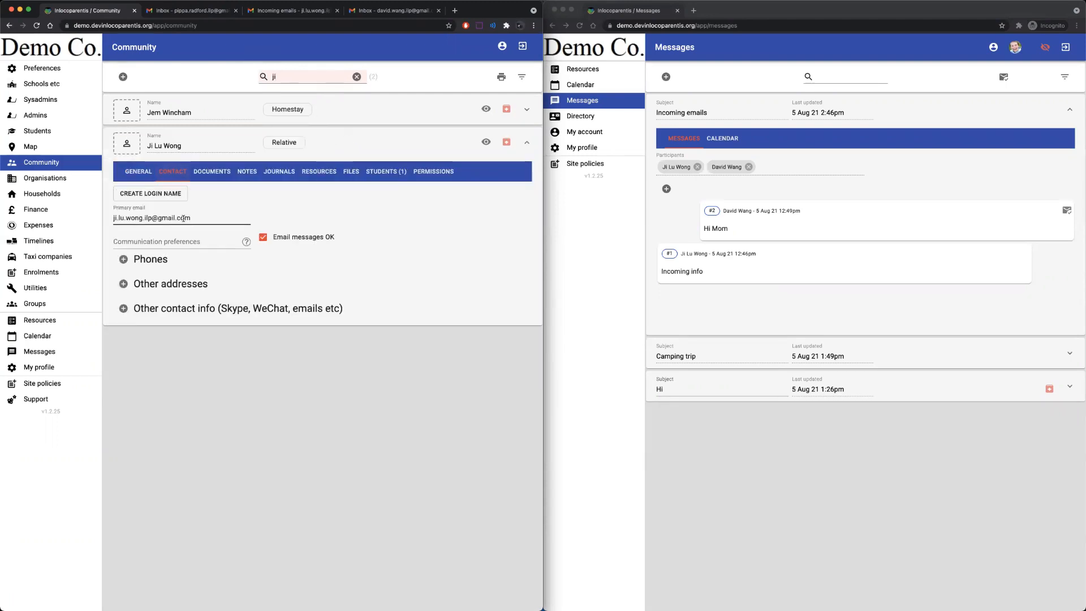
left_click_drag(209, 218, 123, 214)
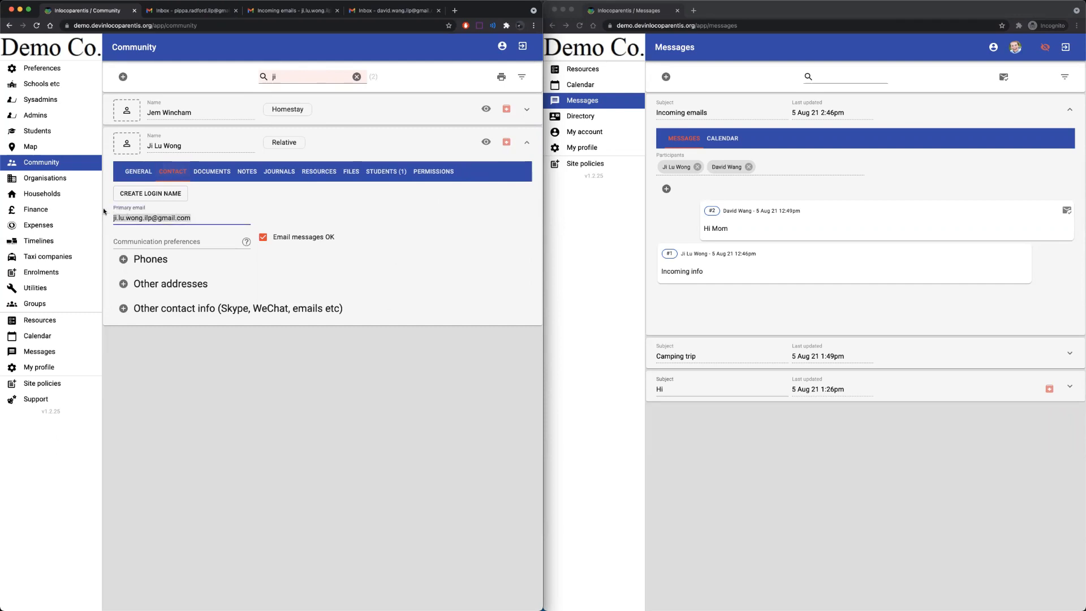
key("BackSpace")
key("Tab")
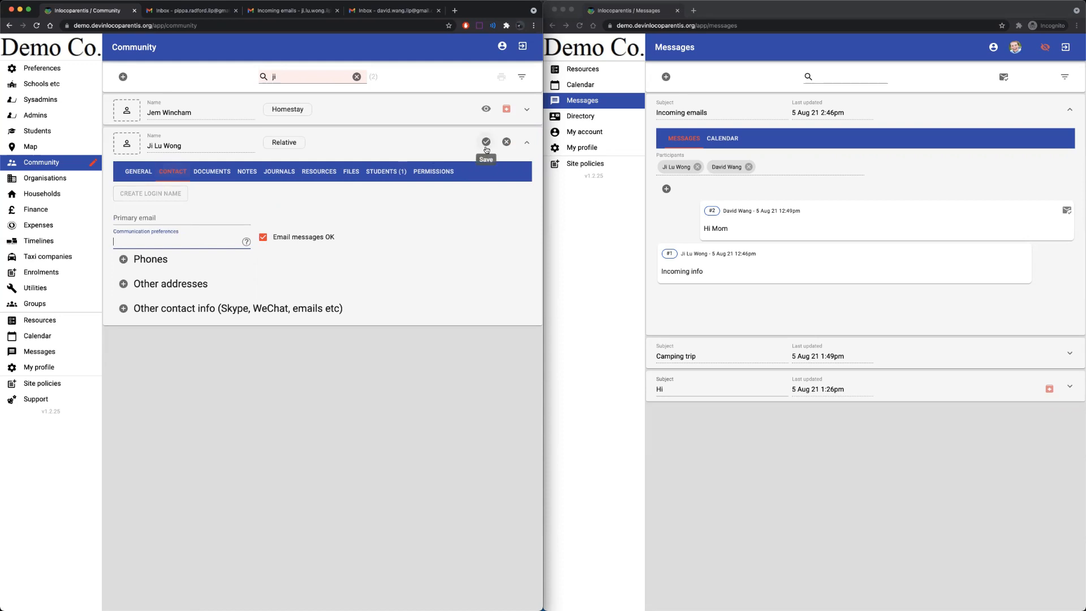
left_click(485, 148)
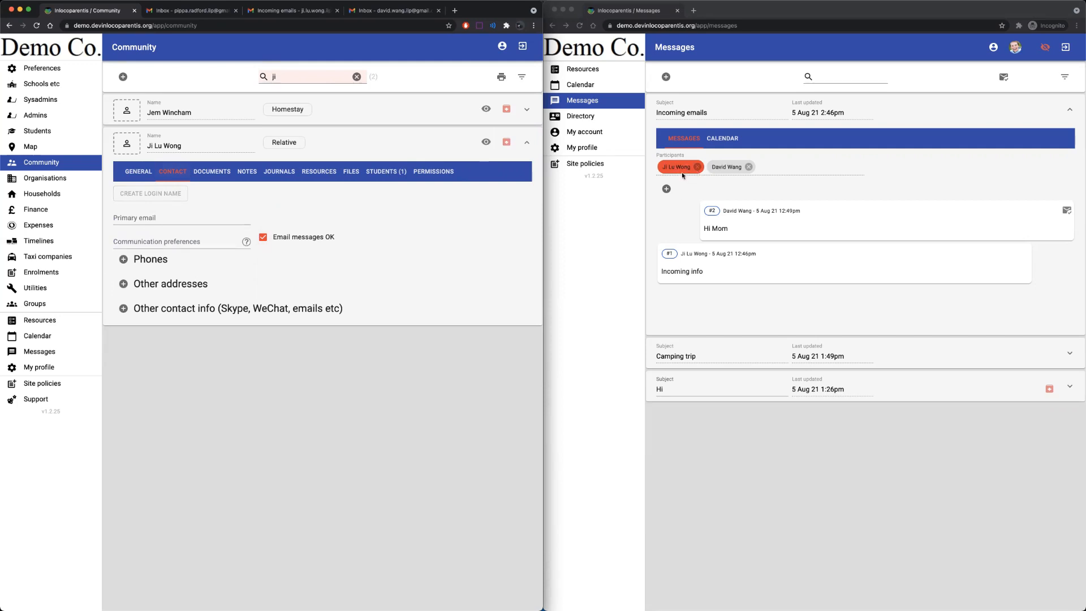
Collapse the Incoming emails thread in the participant's window and return to Gmail.
left_click(682, 182)
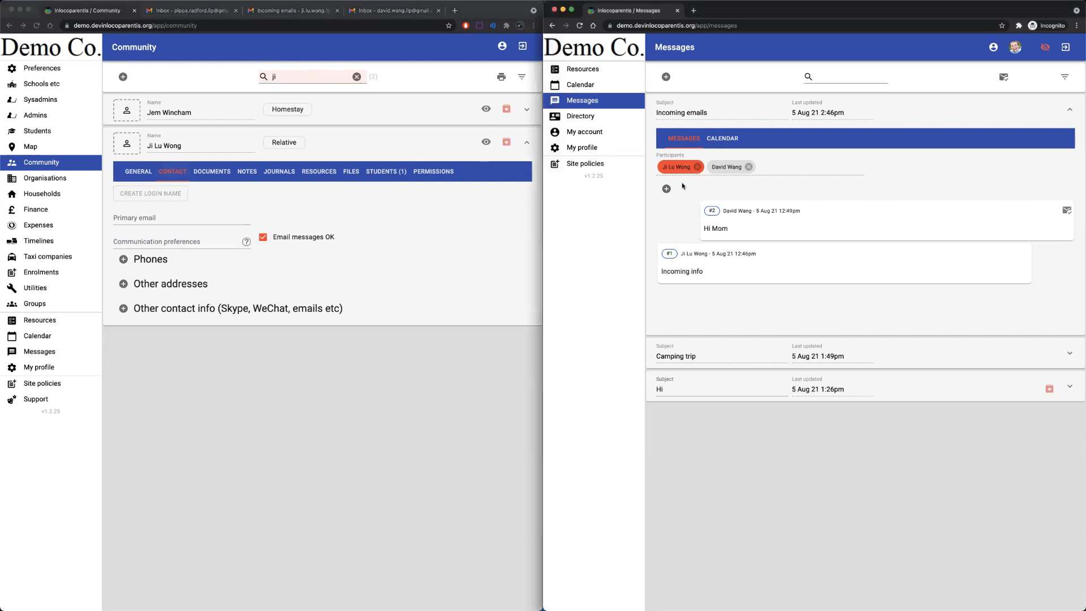
left_click(901, 116)
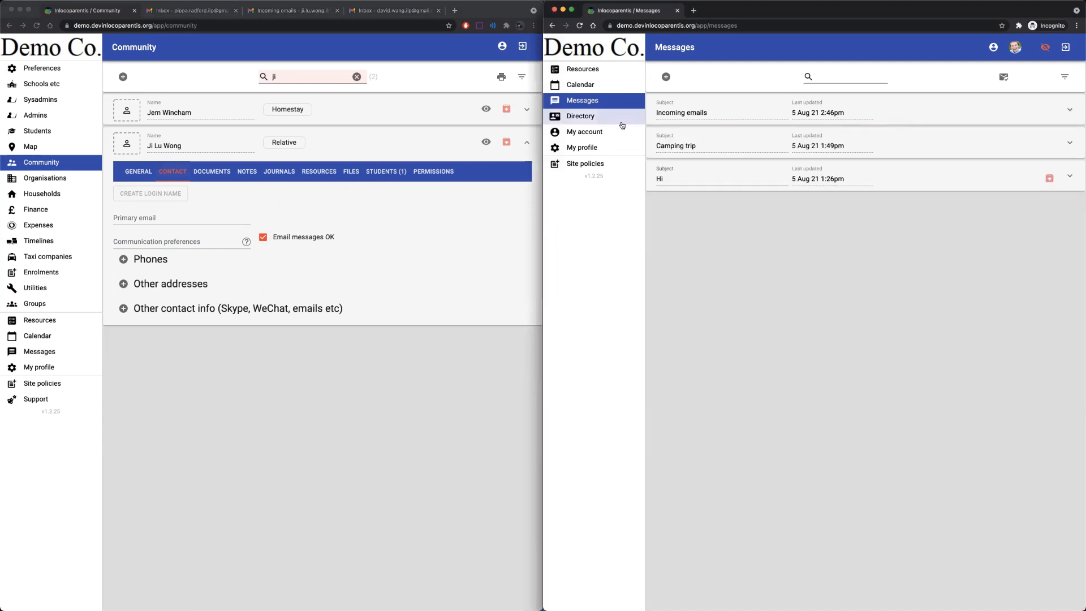
left_click(268, 12)
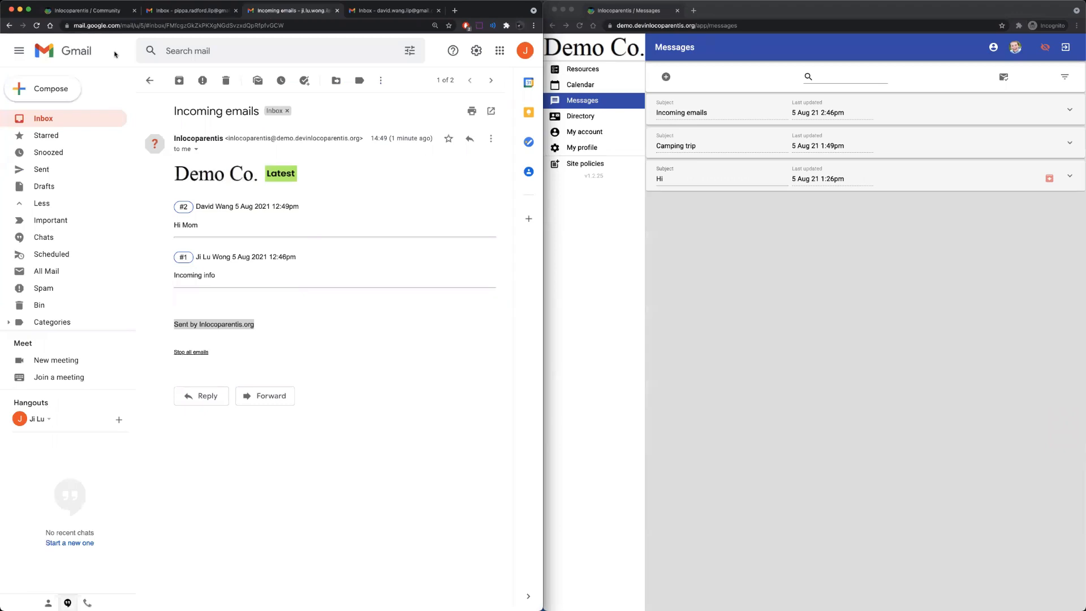
Send an email titled 'Hi' reading 'Do you do guardianship' to an unrecognised demo-organisation address.
left_click(147, 81)
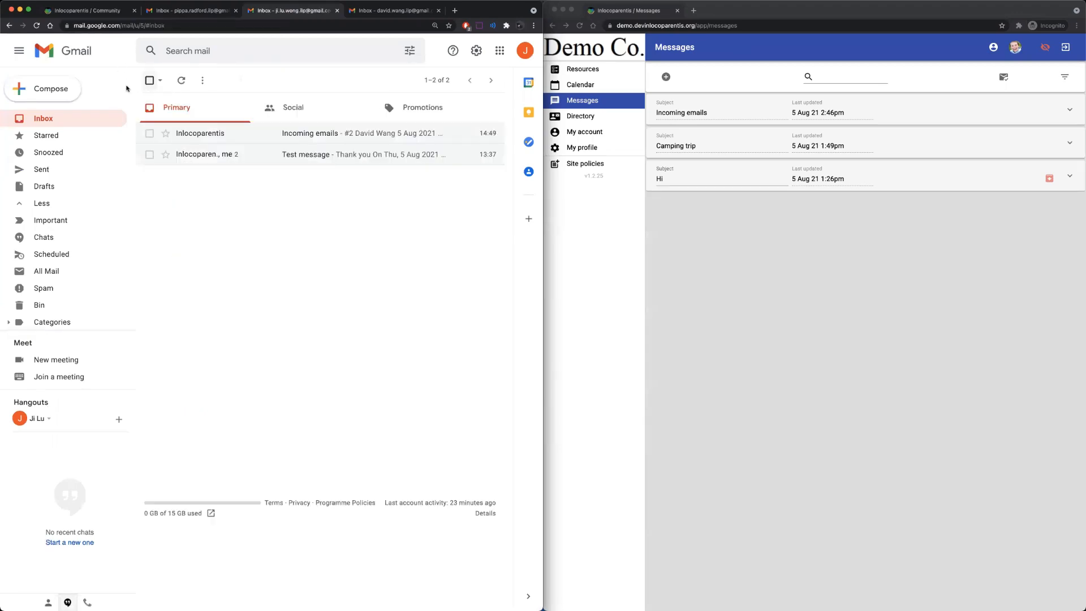
left_click(59, 92)
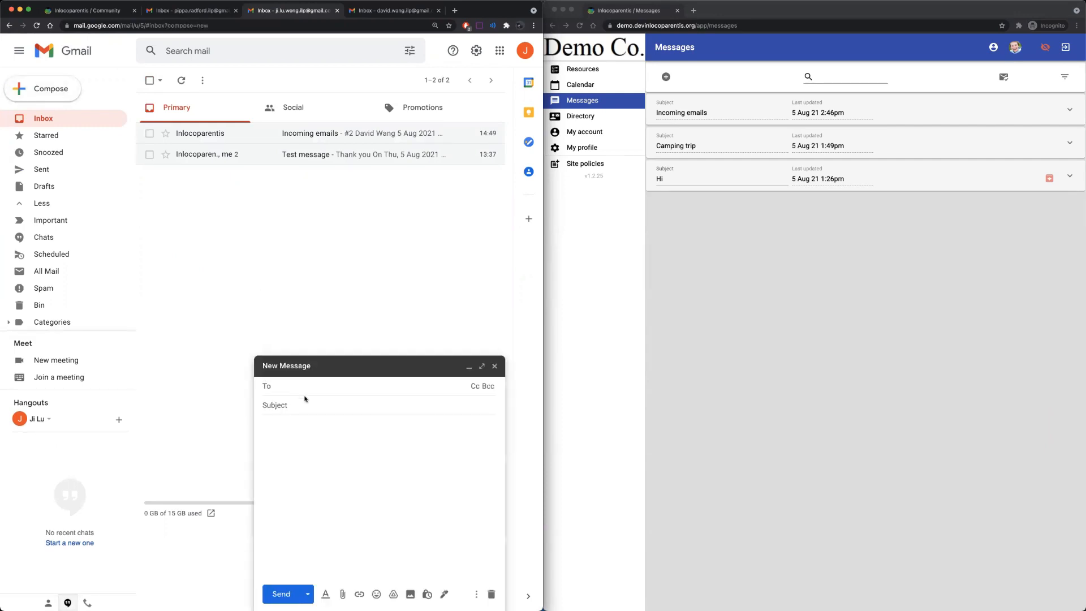
left_click(294, 407)
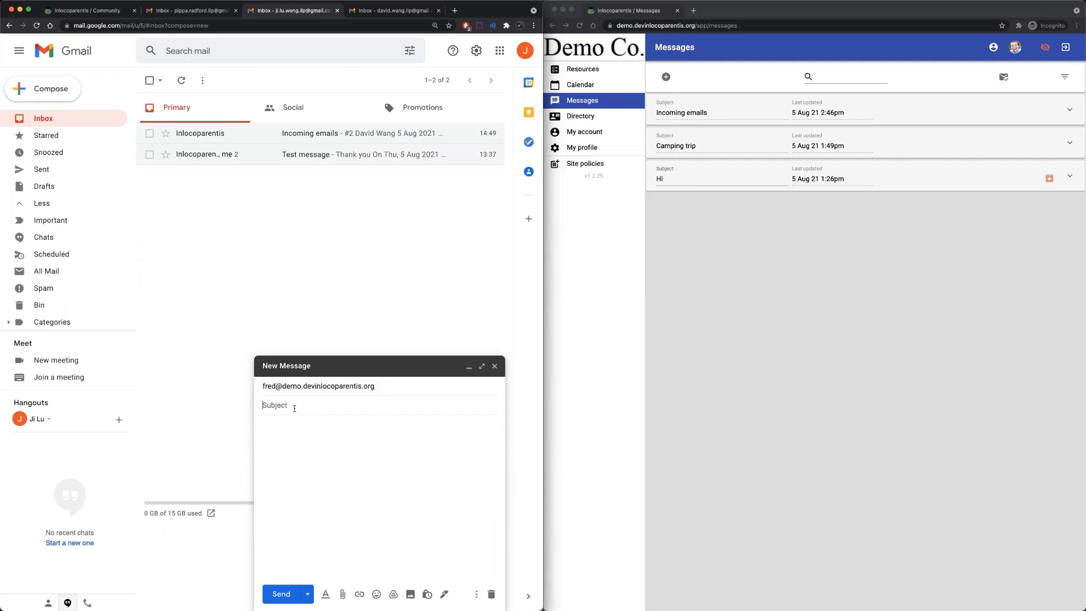
type("Ho")
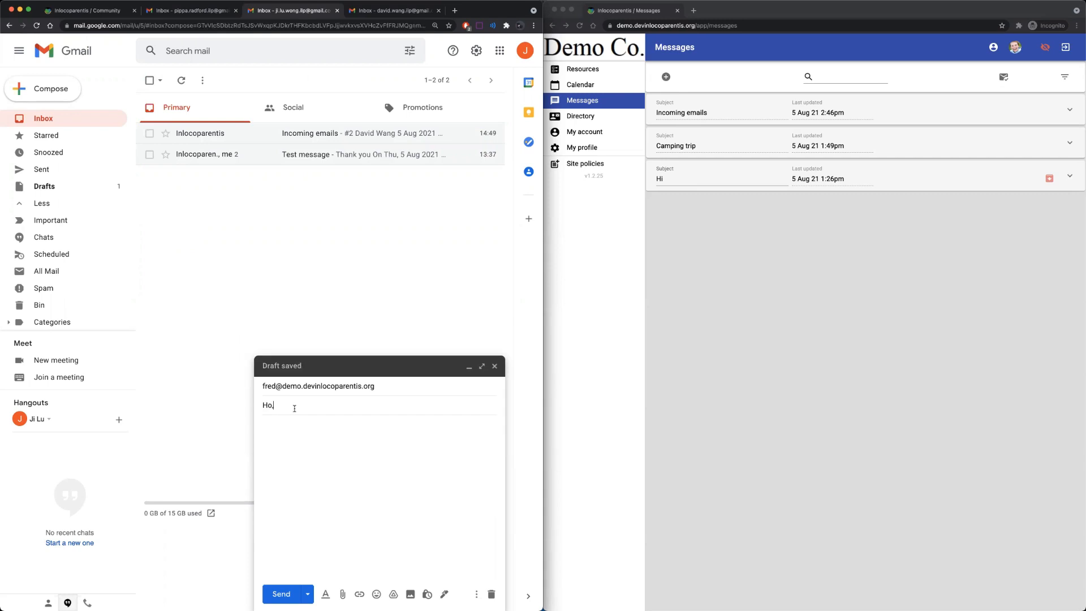
type("i")
key("Tab")
type("Do you do guardianship")
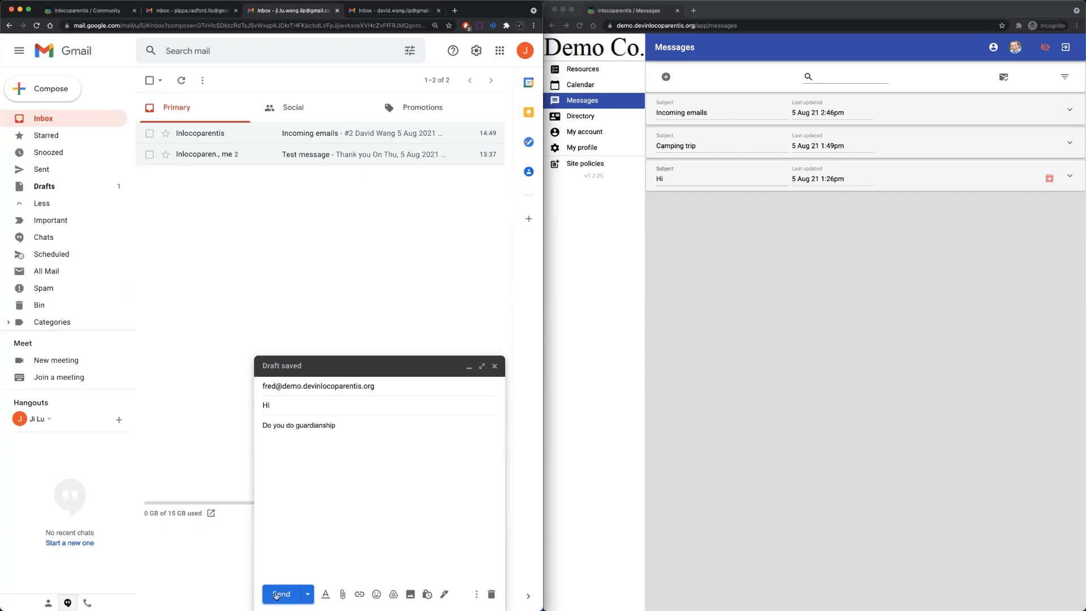
left_click(281, 594)
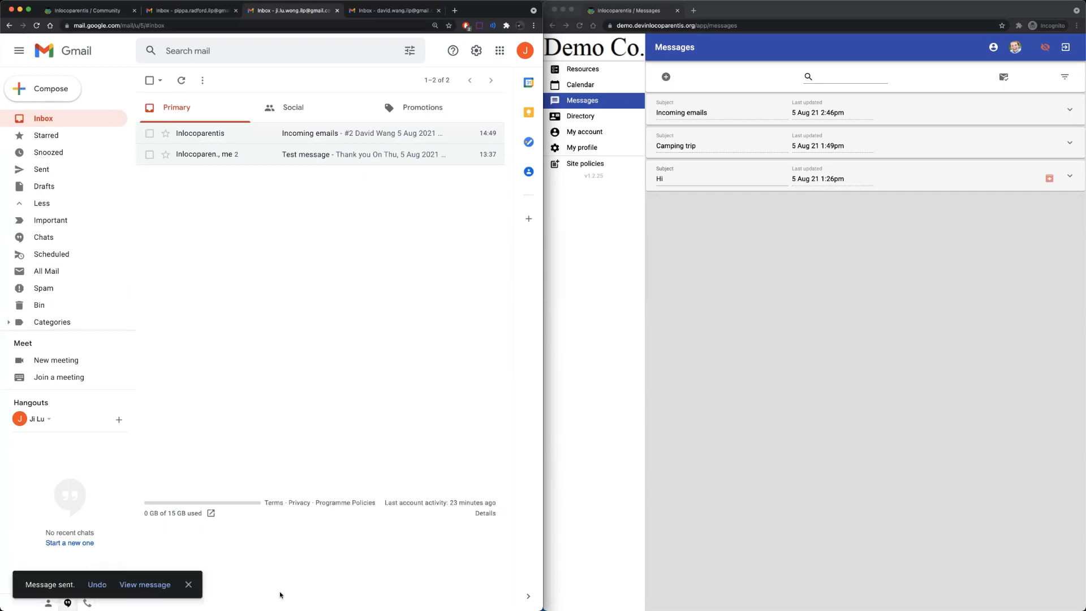
Expand the new 2:53pm Hi thread in Messages, then cancel removing its participant.
left_click(71, 9)
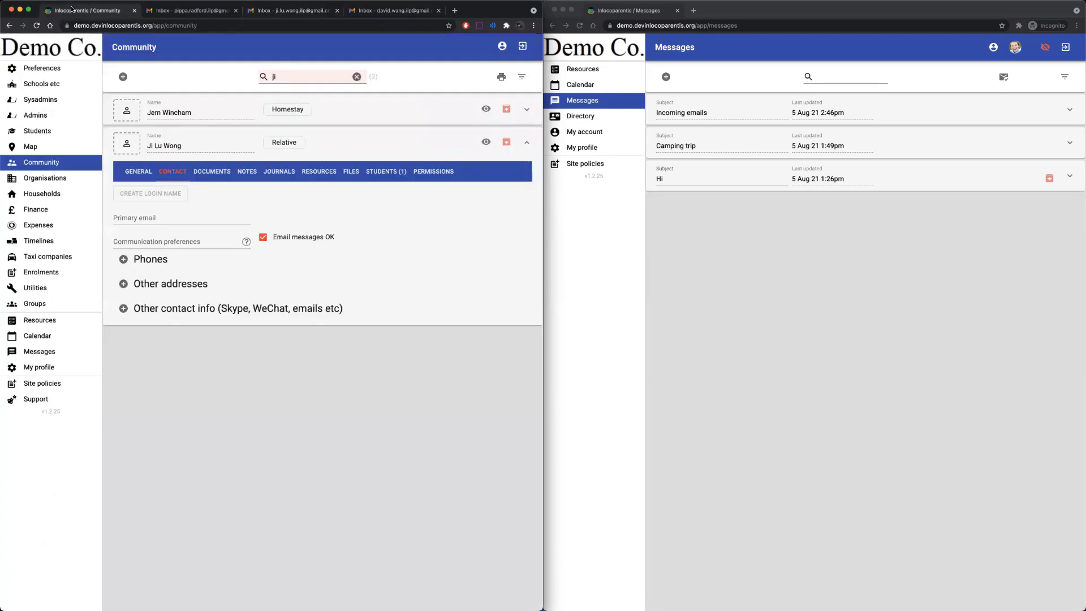
left_click(395, 147)
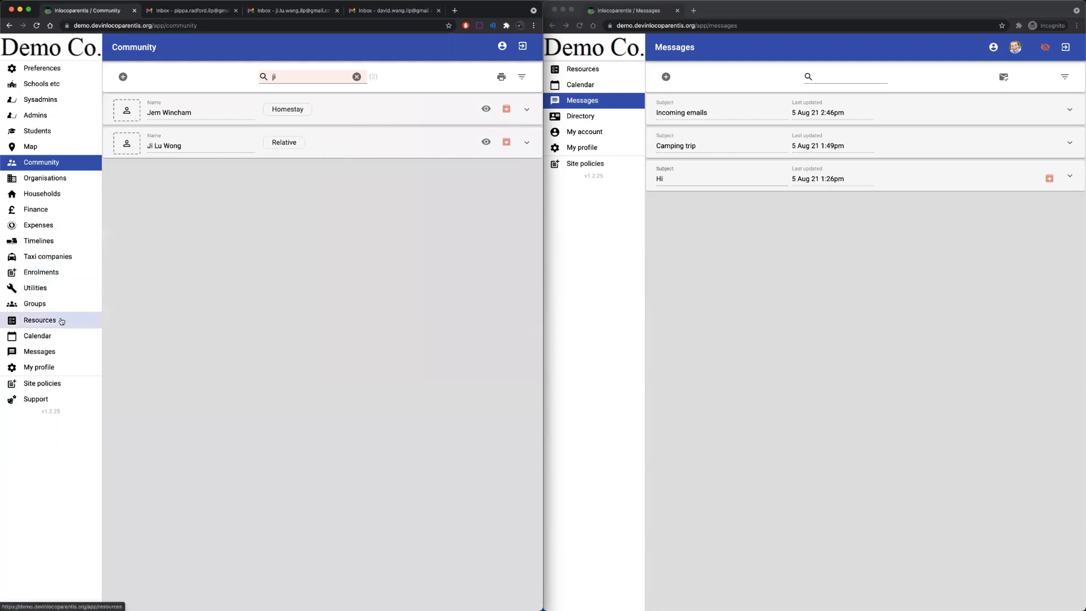
left_click(54, 352)
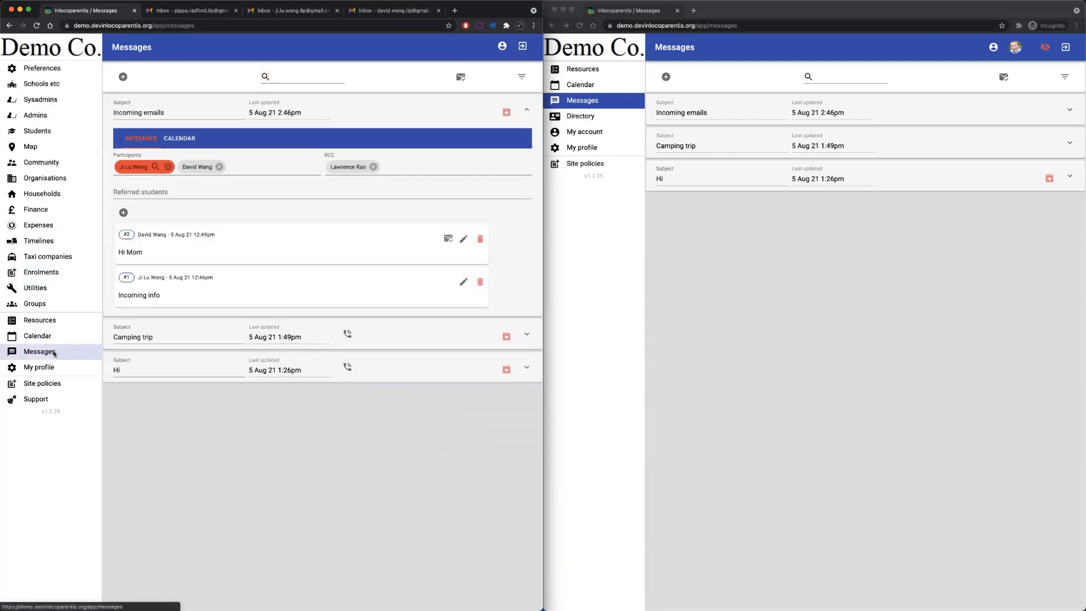
left_click(425, 114)
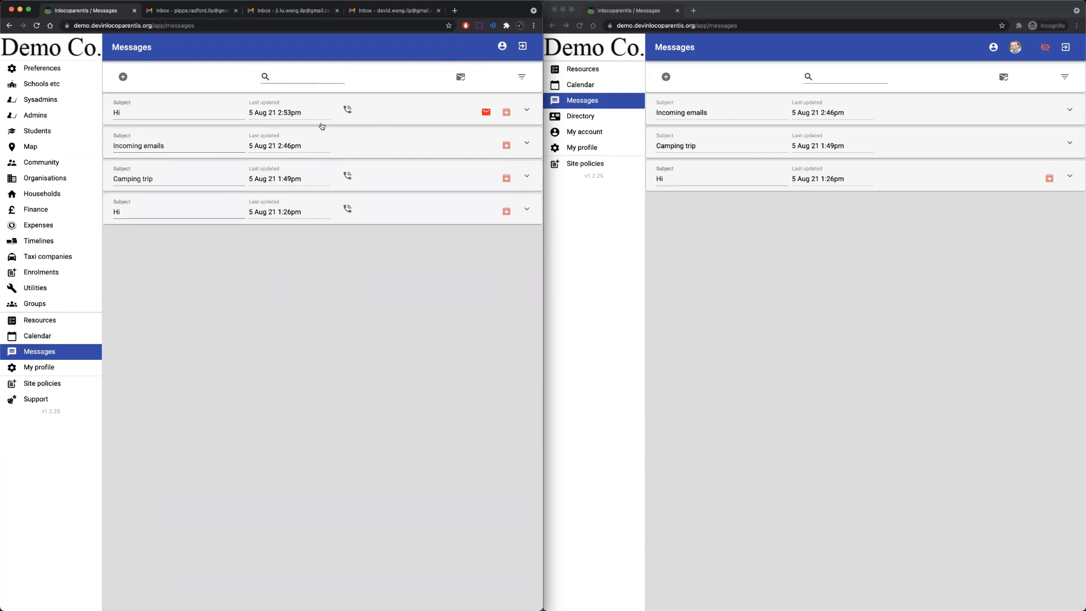
left_click(373, 113)
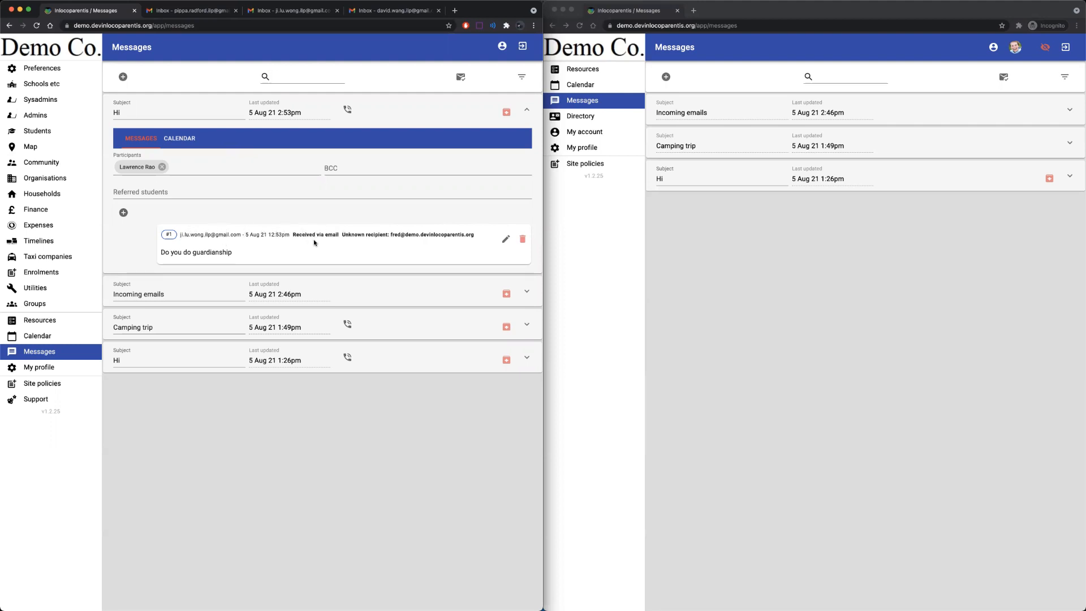
left_click(161, 168)
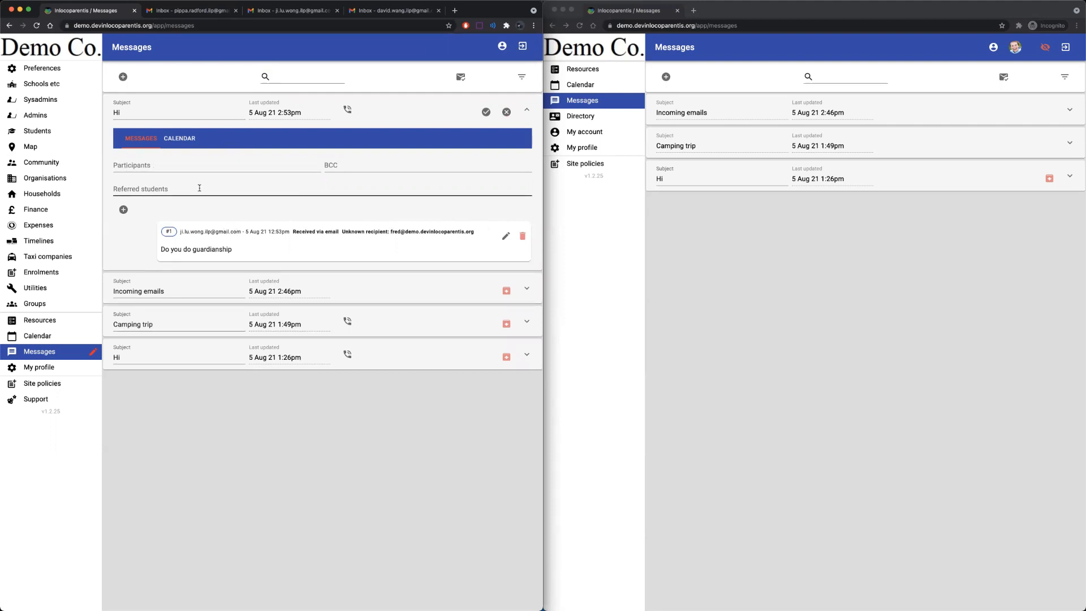
left_click(506, 113)
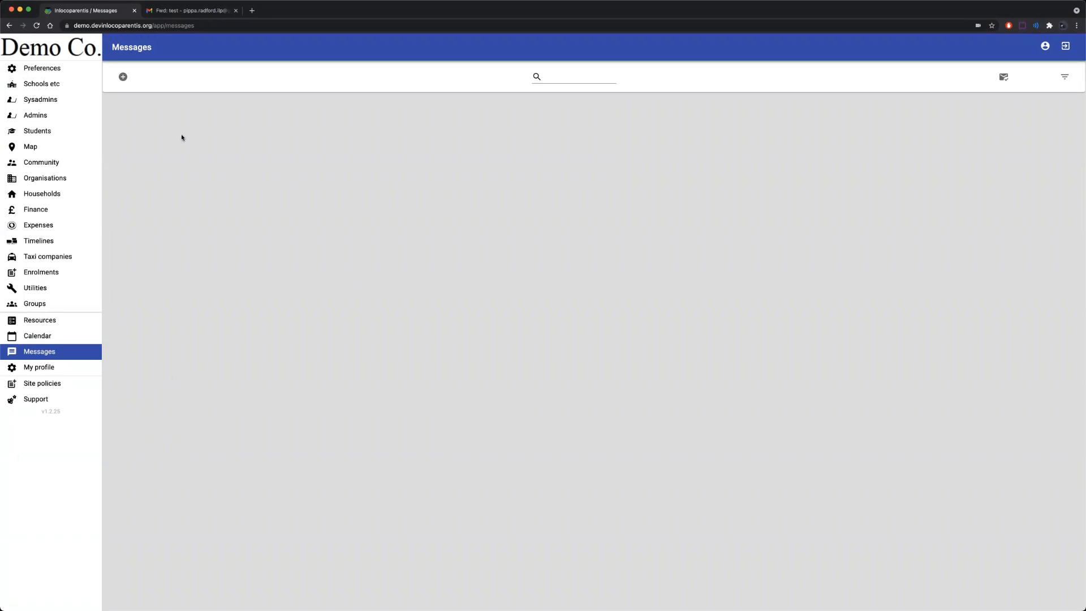
Start a new message and add the sysadmin user as its only participant.
left_click(124, 77)
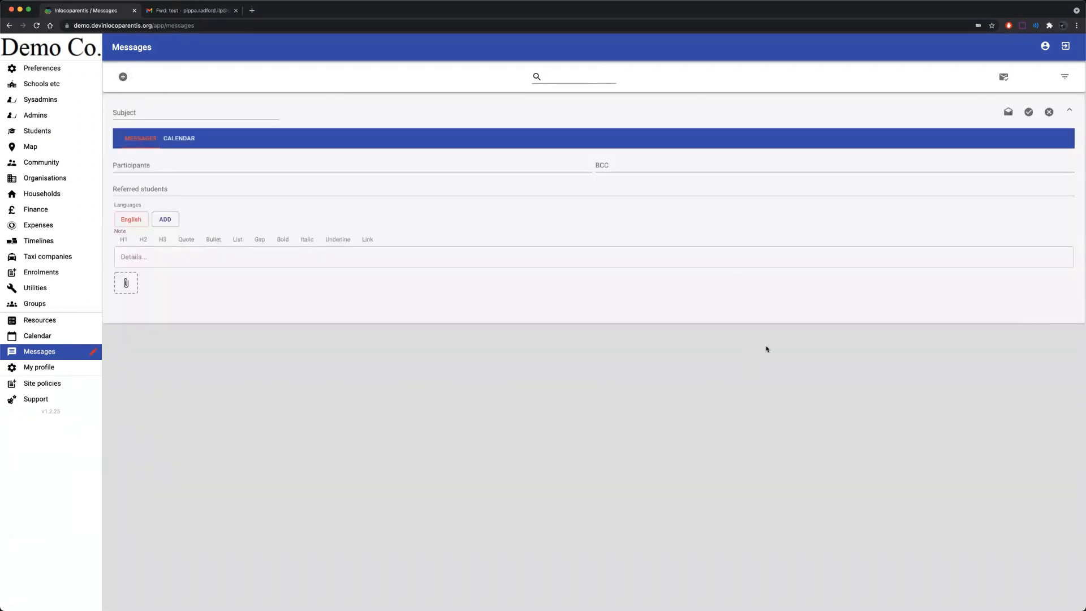
left_click(1047, 53)
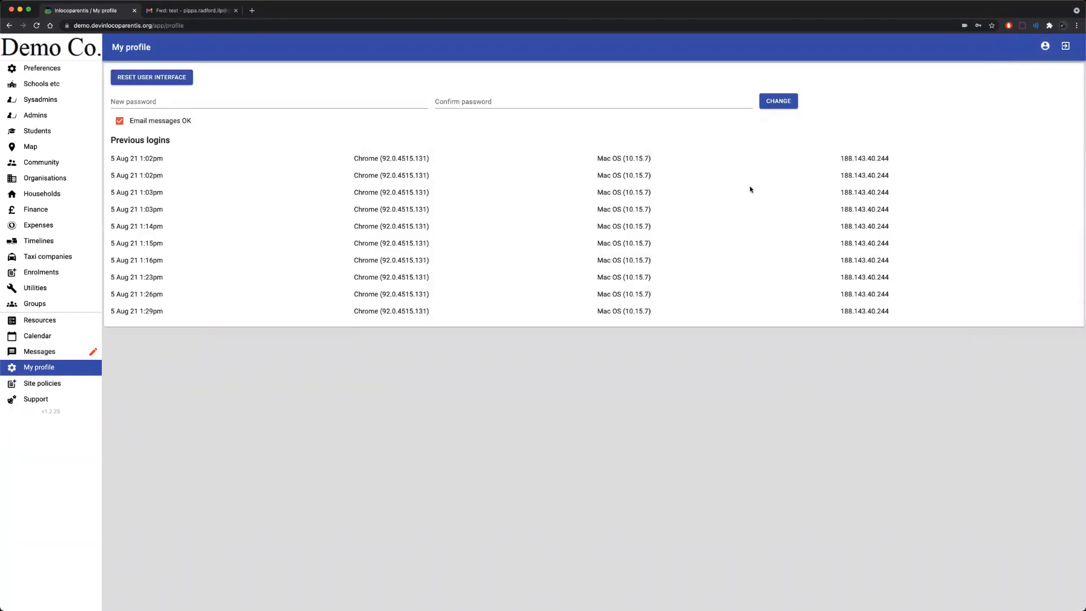
left_click(49, 351)
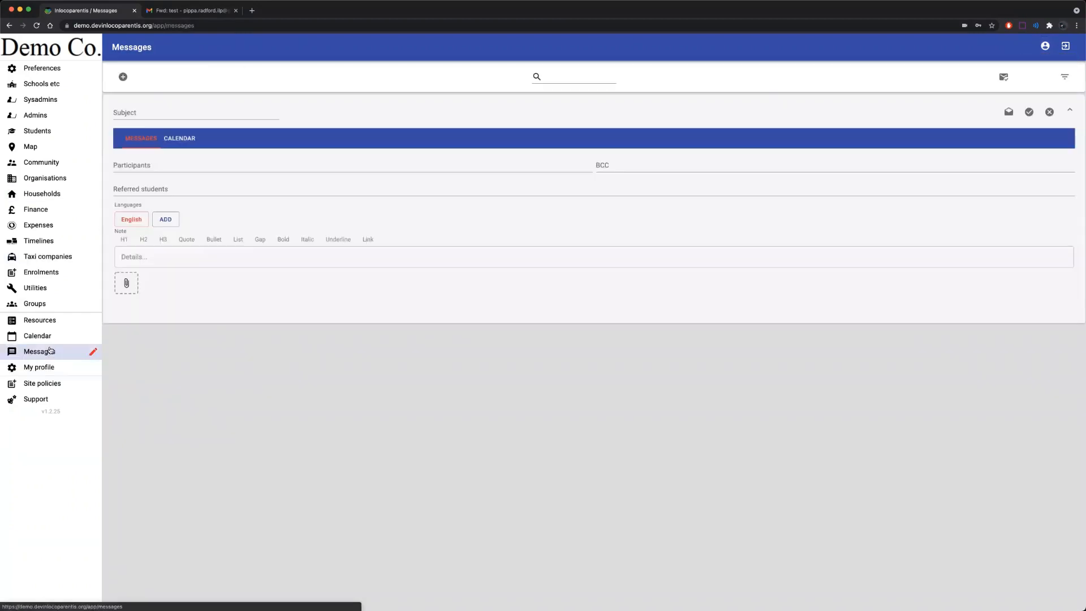
left_click(172, 166)
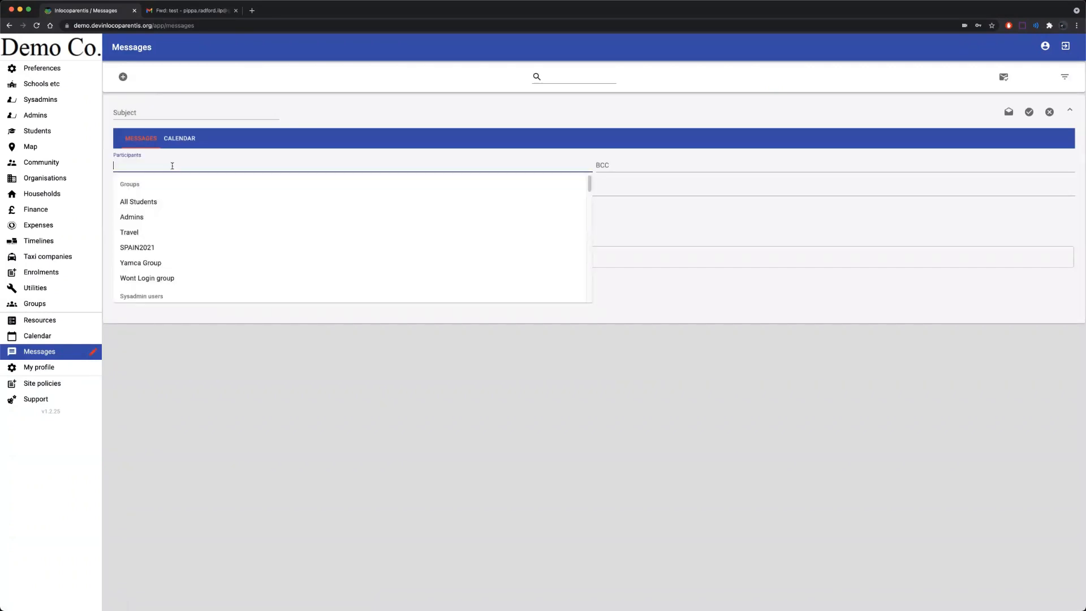
type("Law")
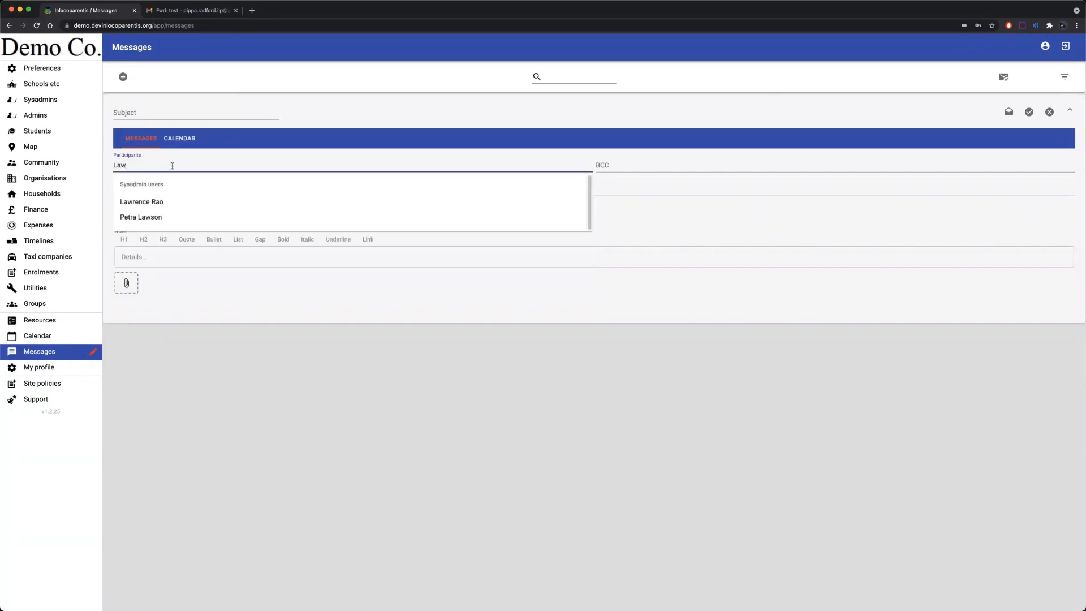
left_click(158, 202)
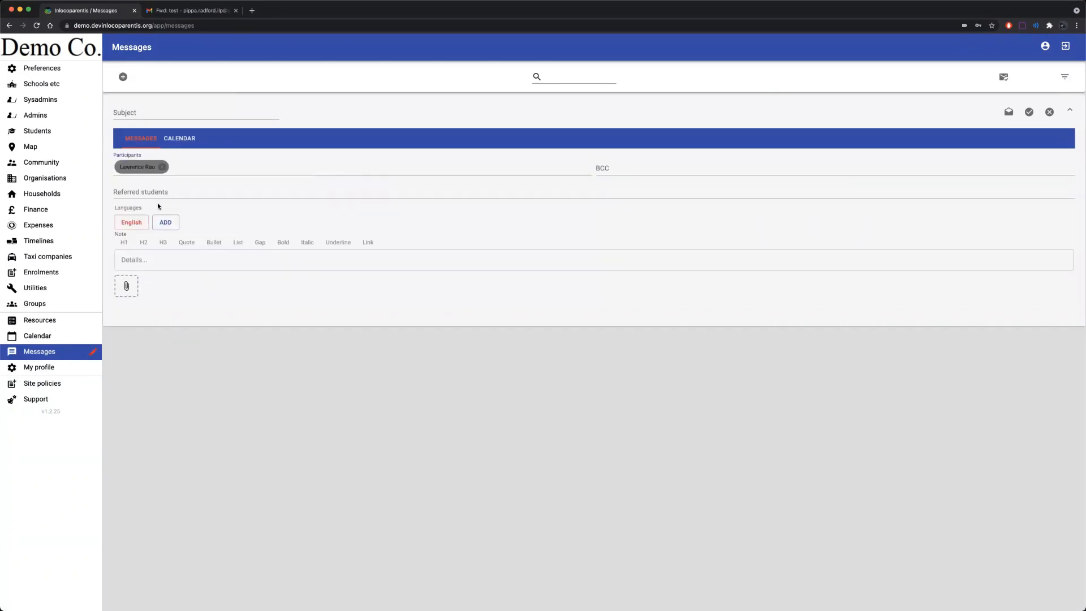
Enter subject 'Meeting' and note 'Meet now', then save the message.
left_click(143, 113)
type("Meeting")
left_click(156, 255)
type("Meet now")
left_click(1028, 112)
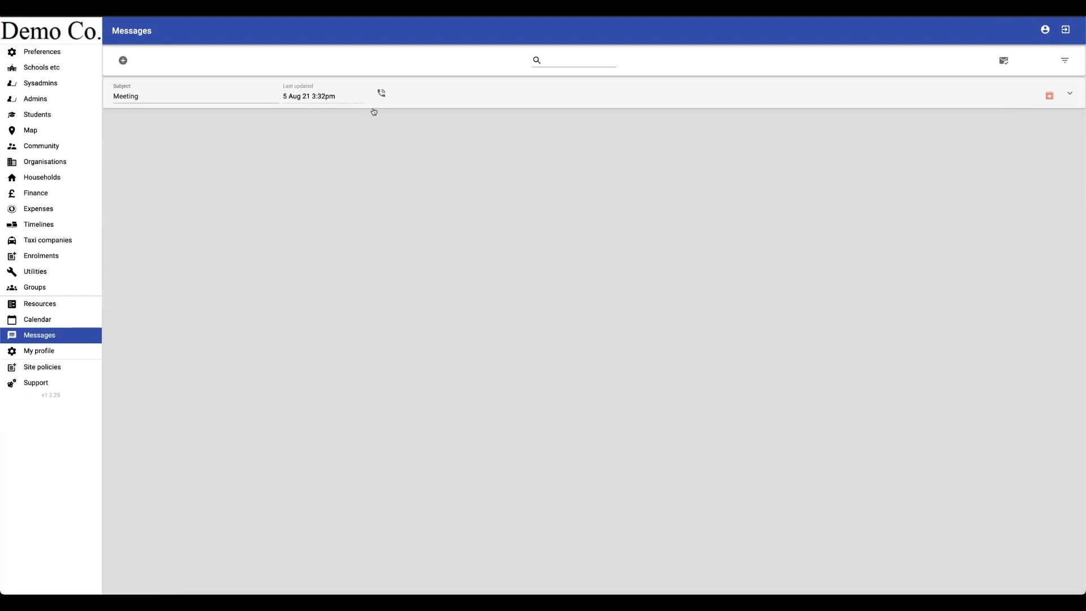
left_click(379, 94)
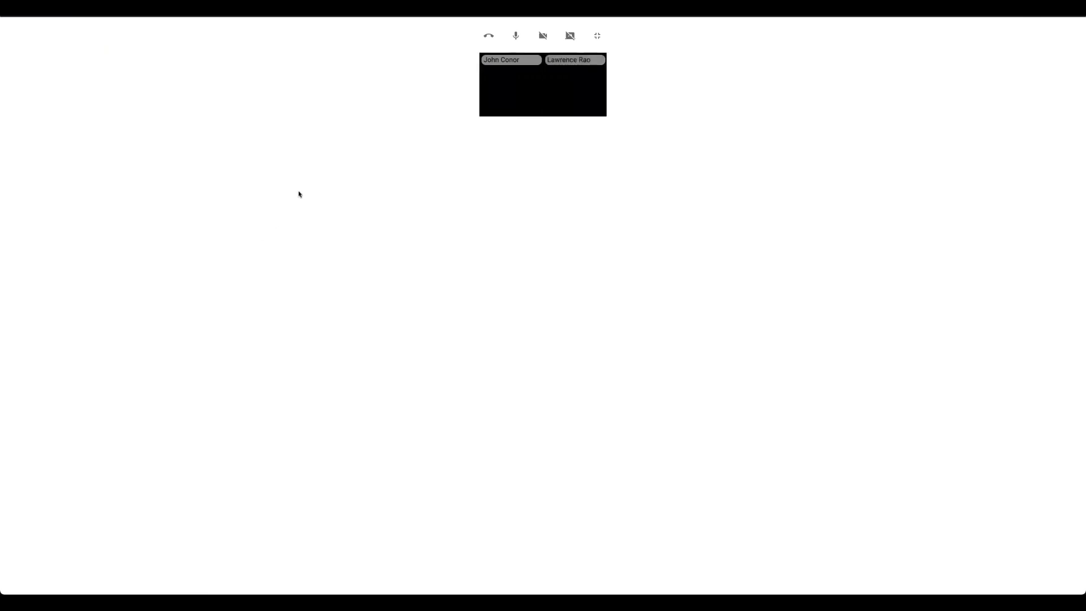
left_click(541, 39)
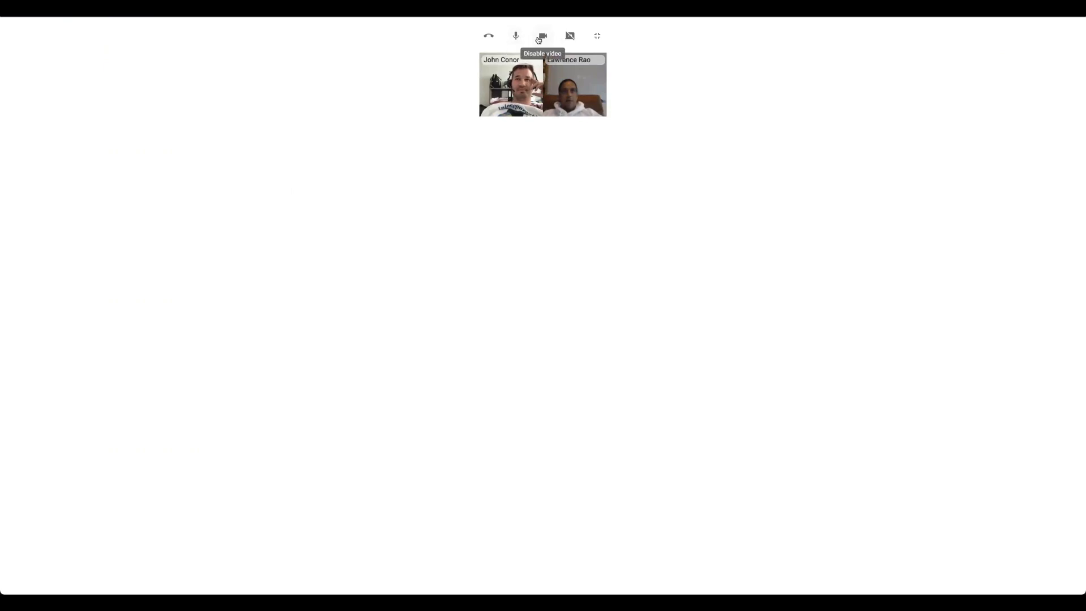
left_click(538, 37)
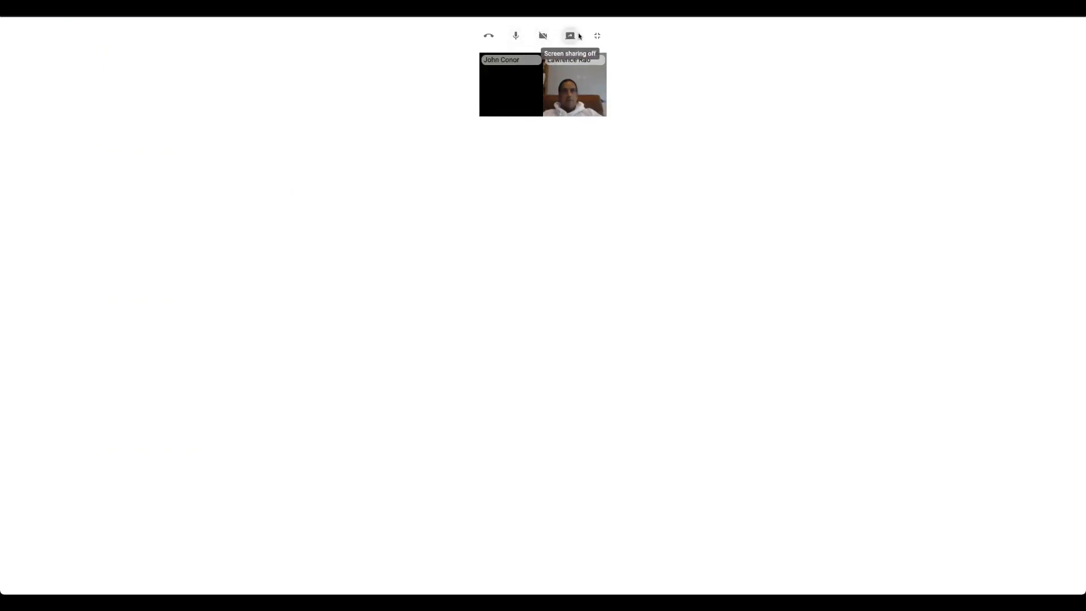
left_click(571, 37)
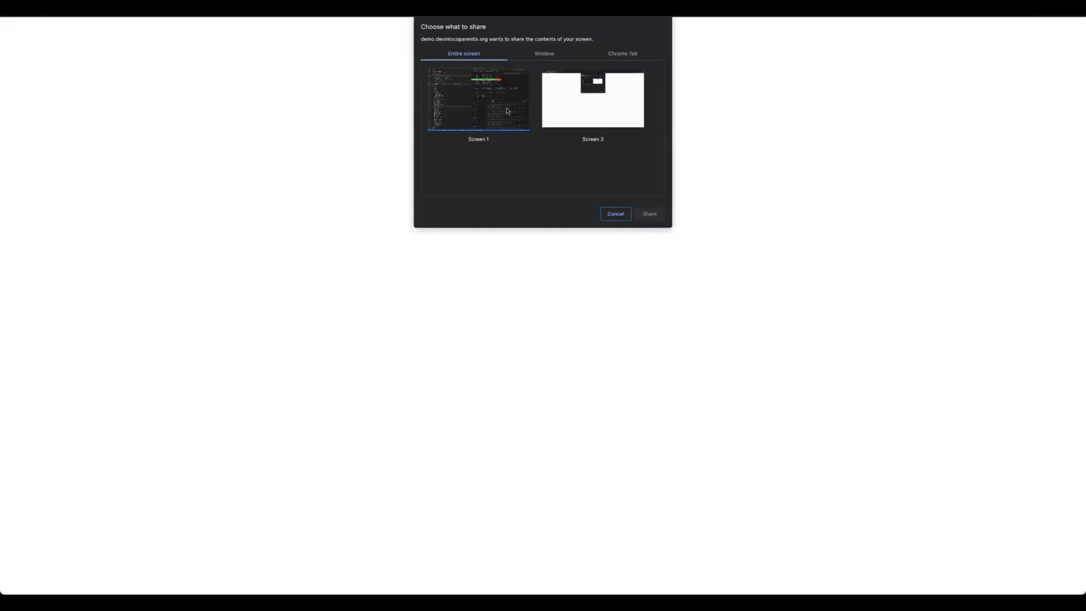
left_click(603, 214)
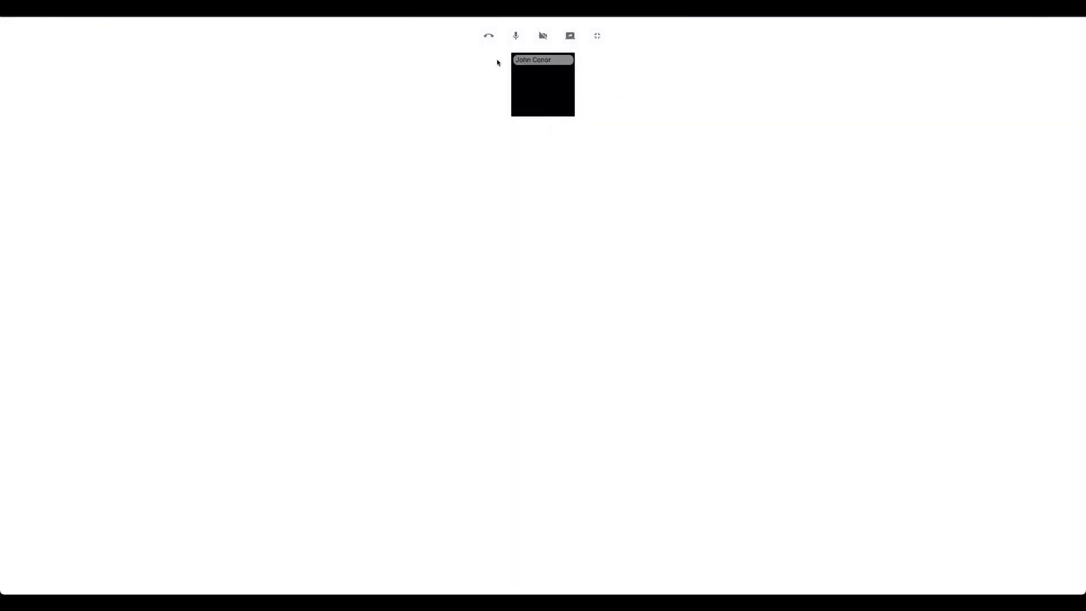
left_click(488, 36)
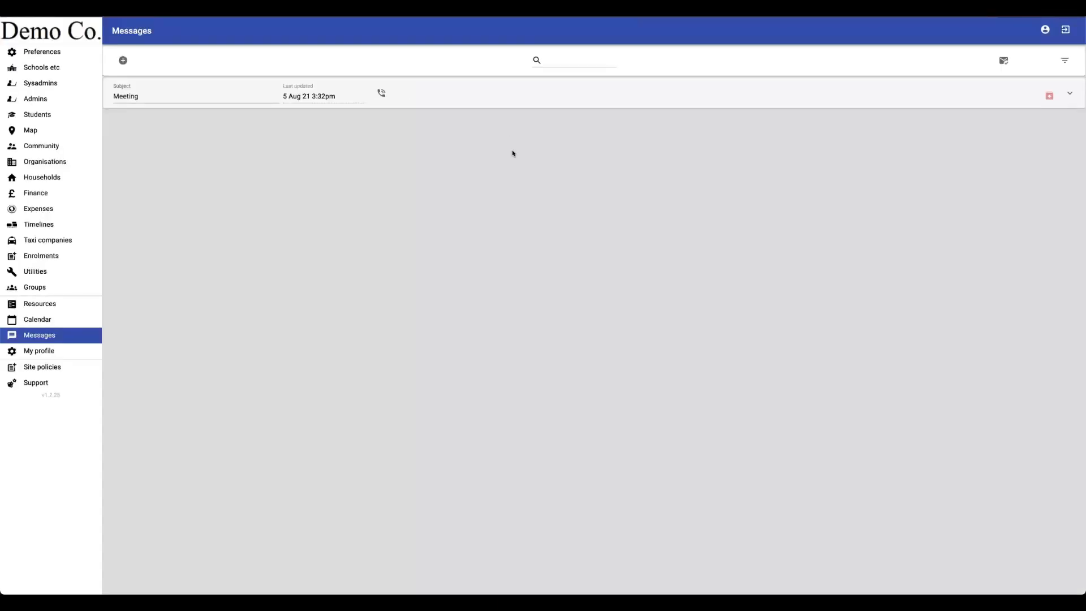